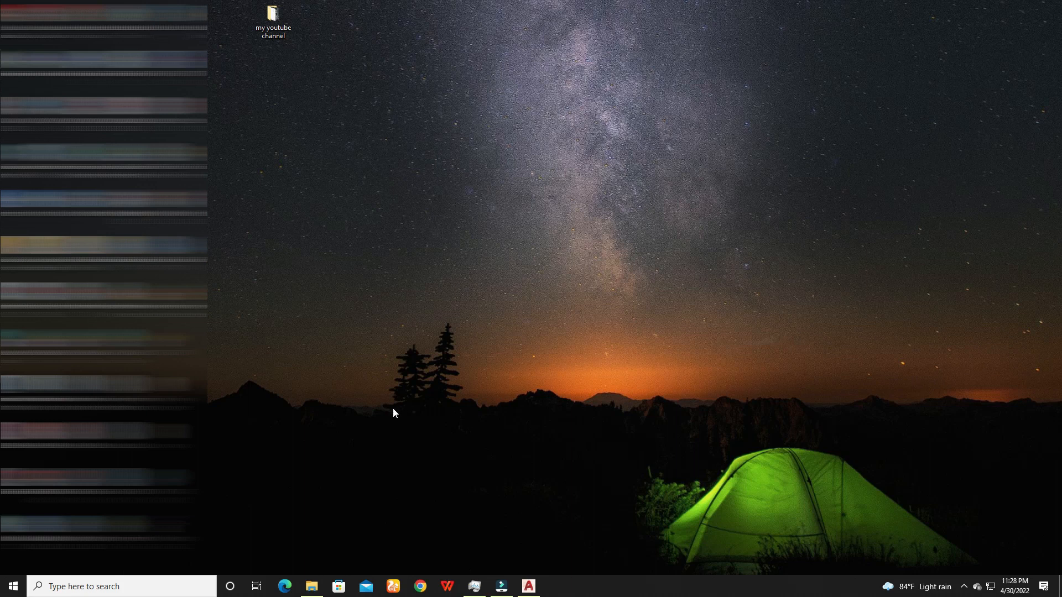
Switch to AutoCAD and check the drawing units of the ground floor drawing, leaving the settings as they are.
left_click(528, 588)
scroll(376, 287, "down", 4)
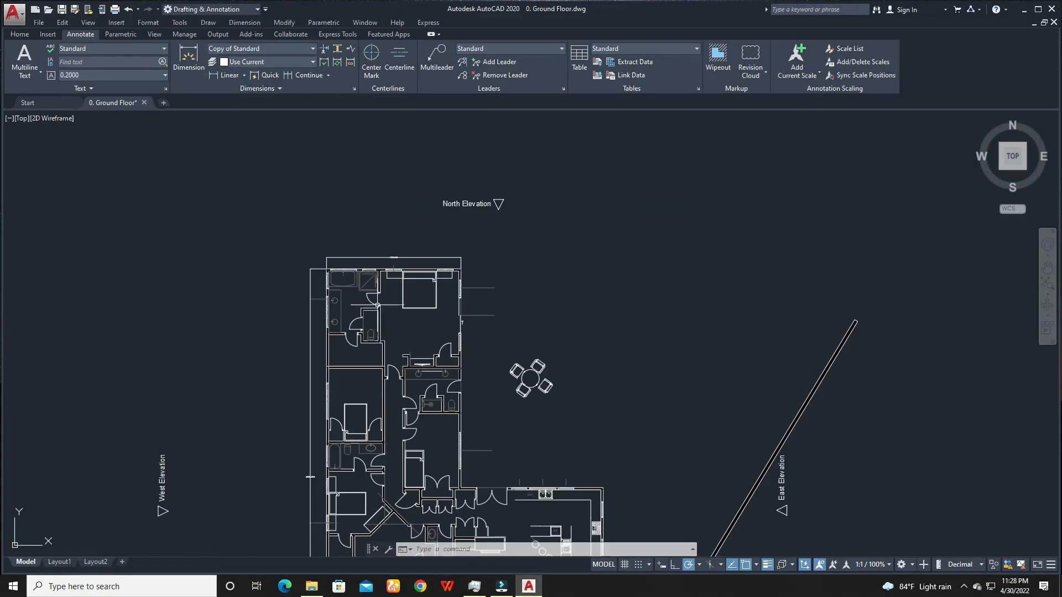
scroll(498, 405, "down", 5)
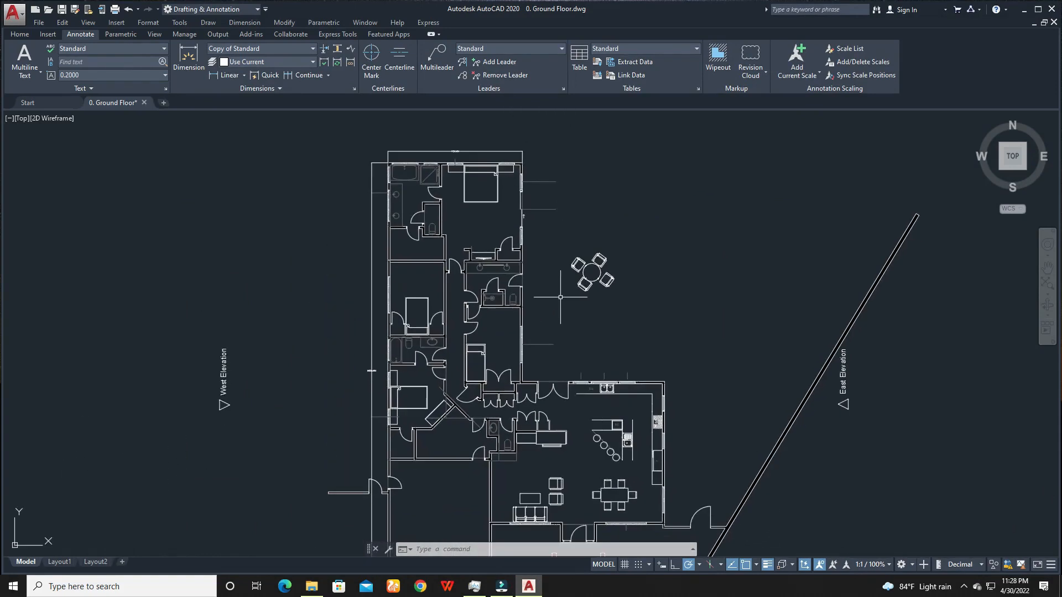
scroll(553, 260, "up", 4)
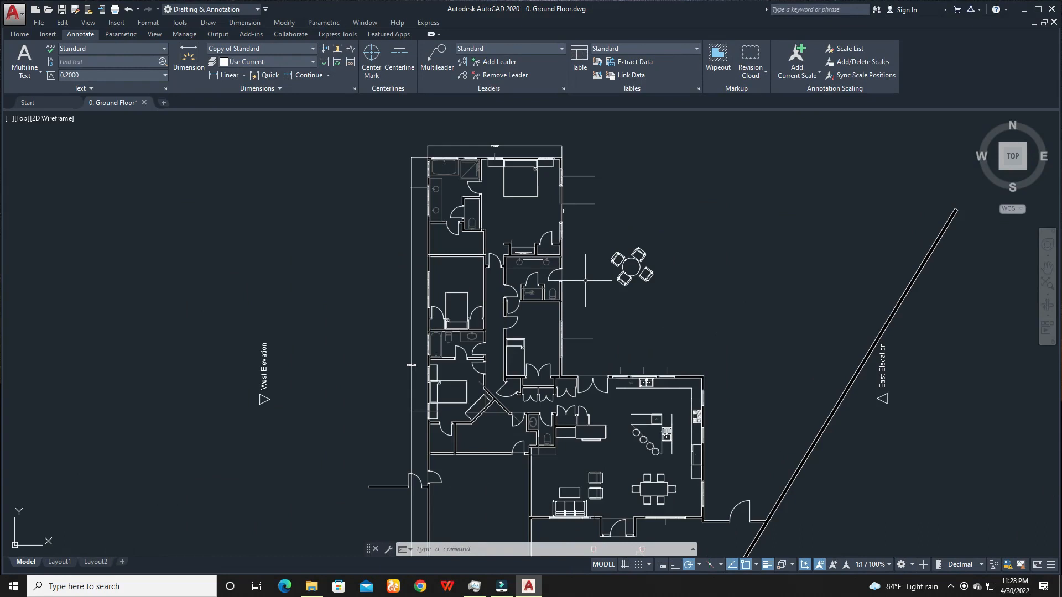
type("UNIT")
left_click(547, 483)
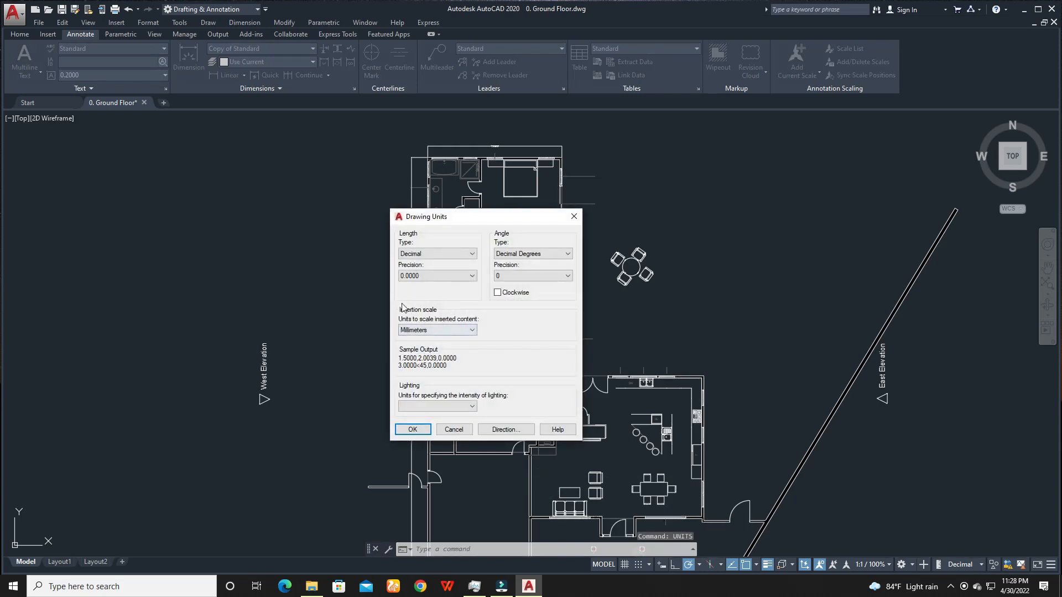
left_click(574, 217)
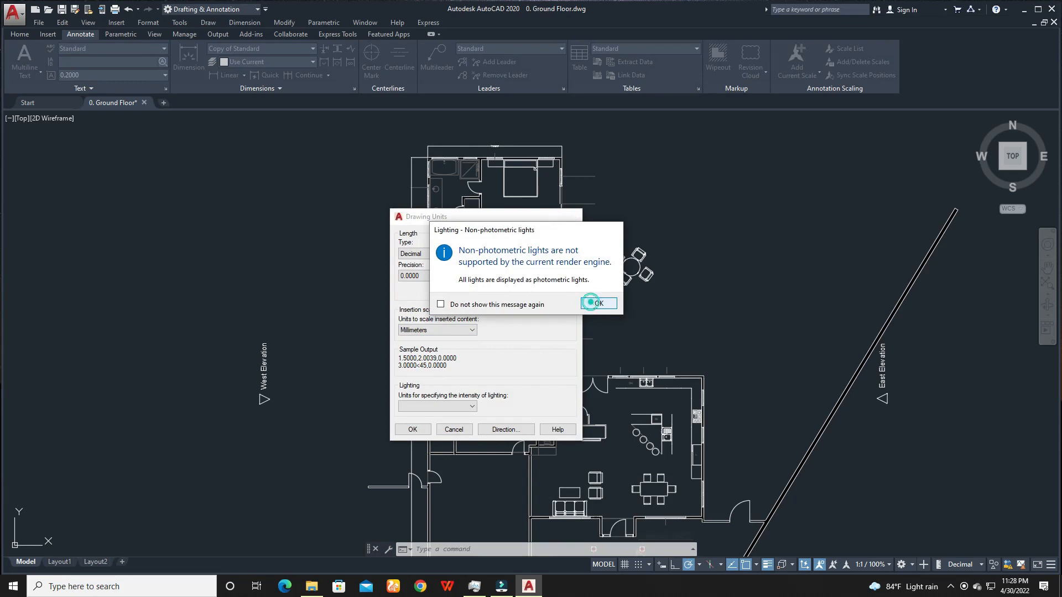
left_click(597, 304)
Examine the overall dimensions along the north end of the floor plan and around the garage.
middle_click_drag(450, 146, 455, 208)
scroll(475, 208, "up", 6)
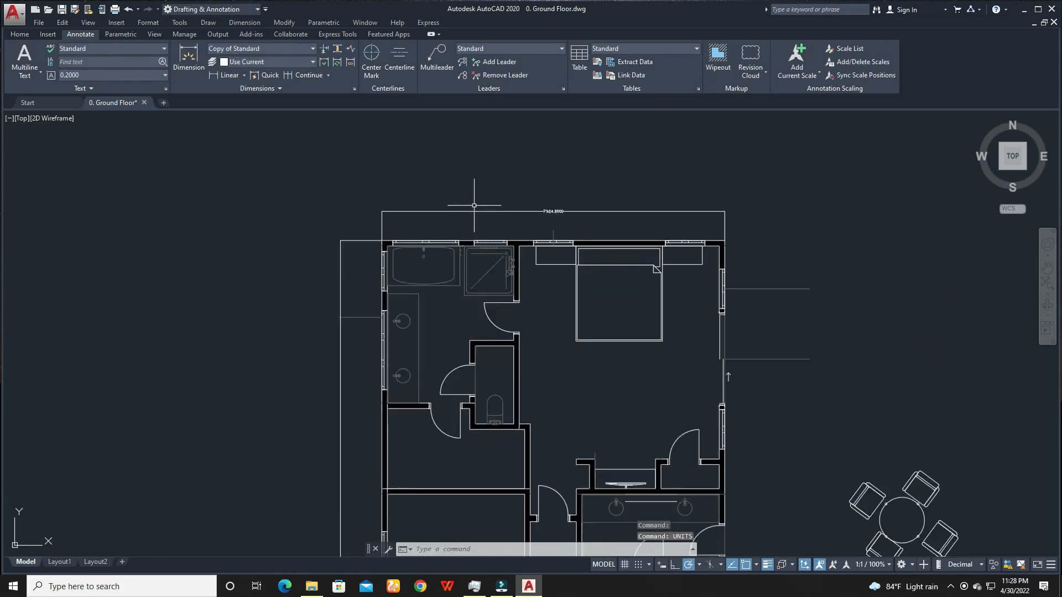
scroll(547, 191, "down", 4)
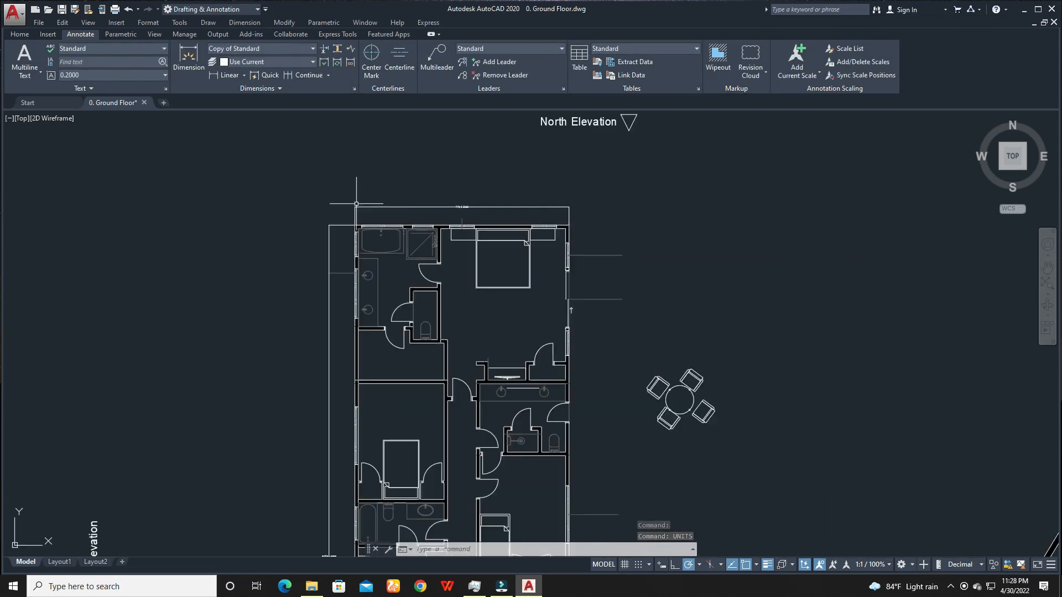
scroll(356, 205, "up", 4)
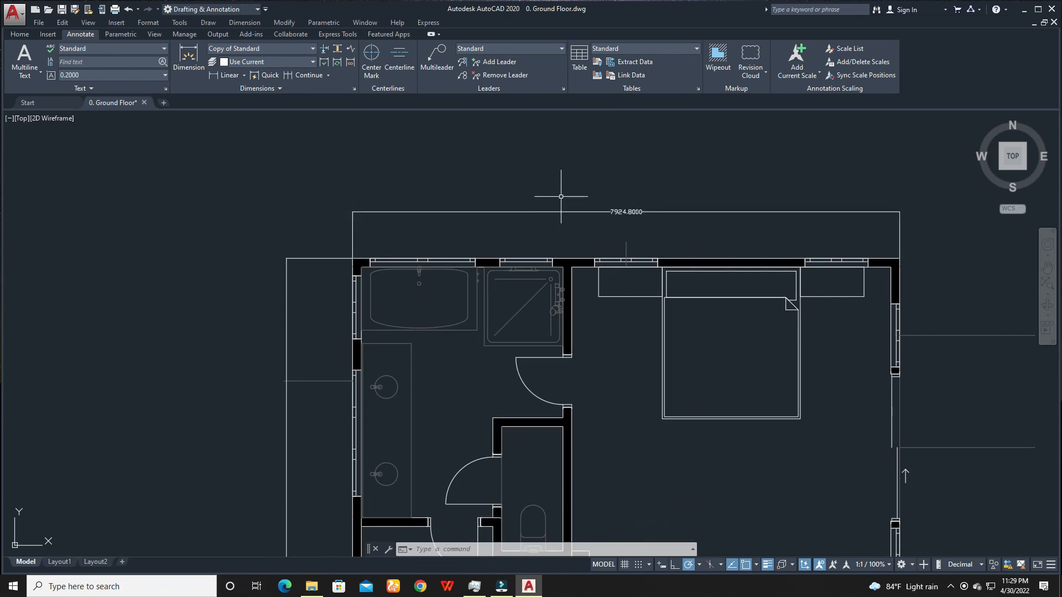
scroll(387, 233, "down", 6)
scroll(436, 311, "up", 2)
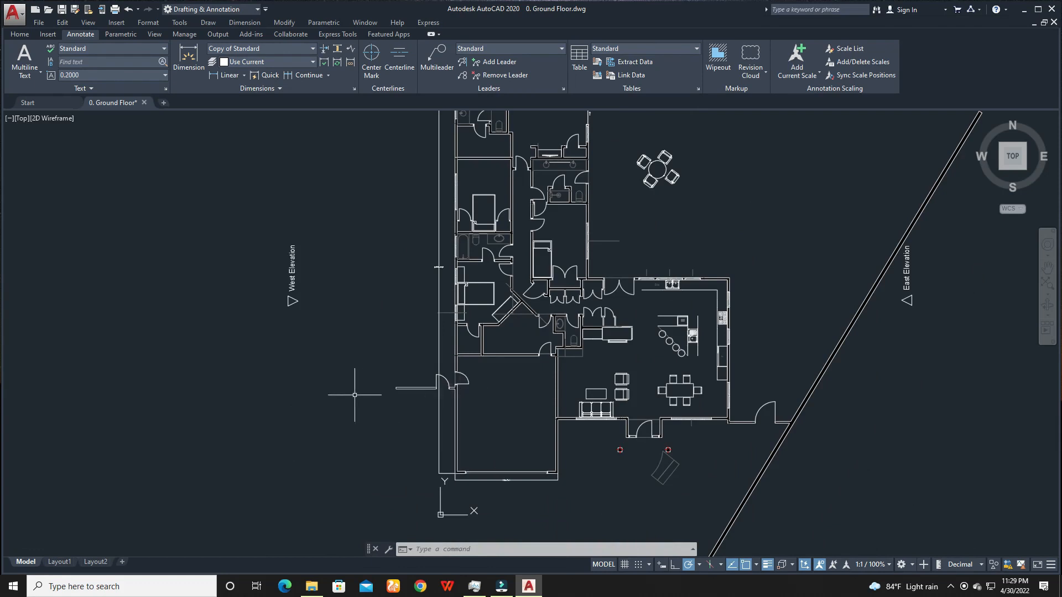
scroll(448, 476, "up", 6)
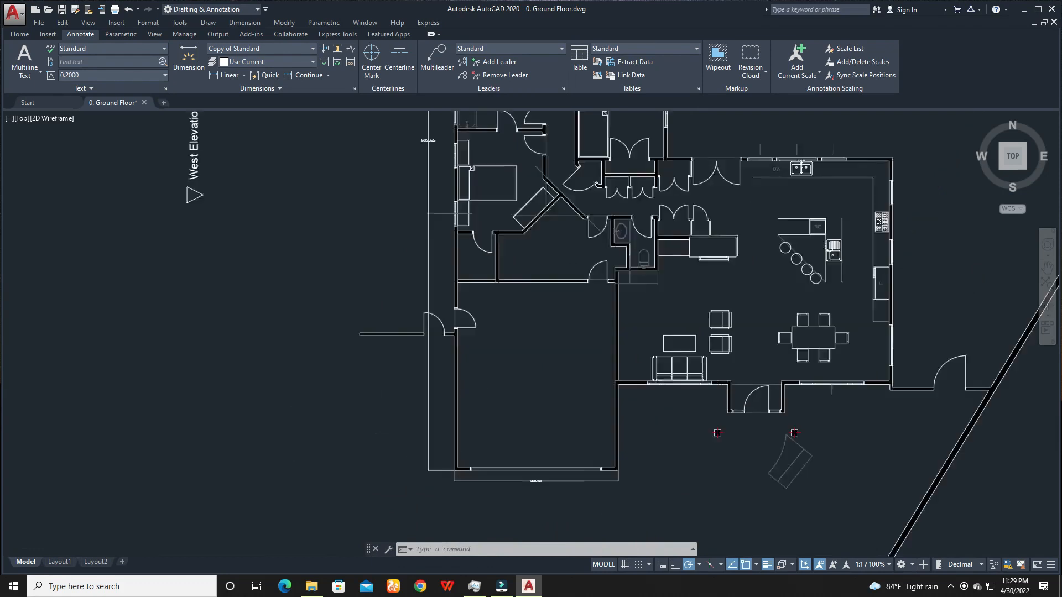
scroll(413, 463, "down", 6)
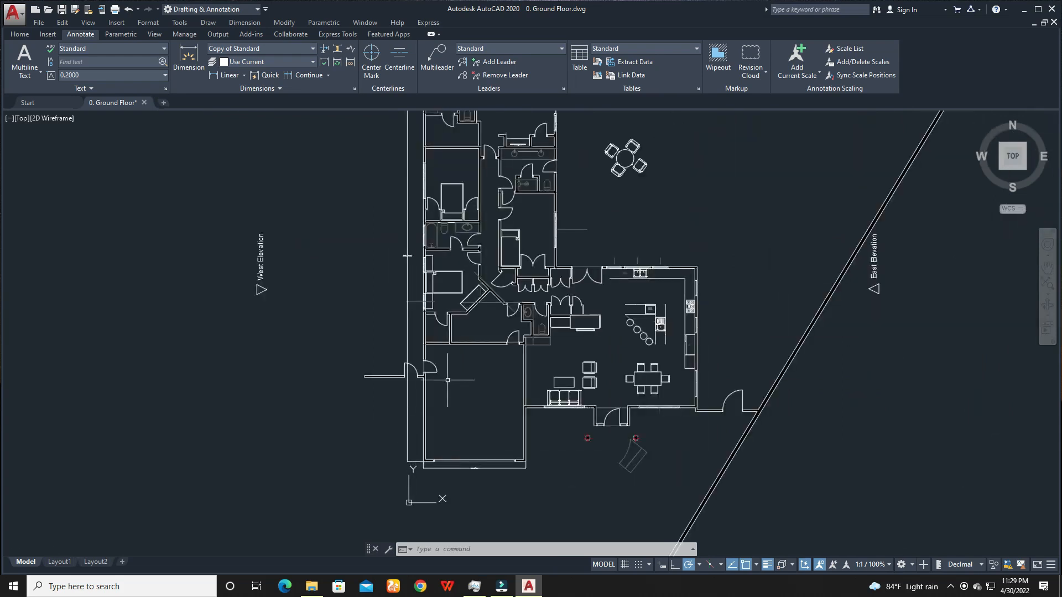
Switch to SketchUp and create a new model from the Simple template in meters.
left_click(1024, 9)
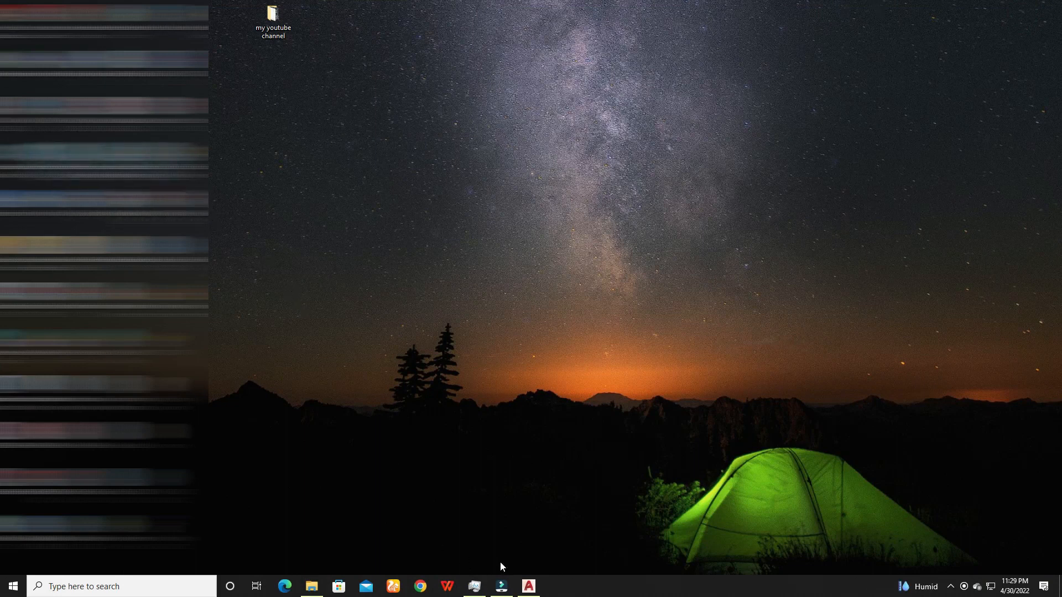
left_click(529, 586)
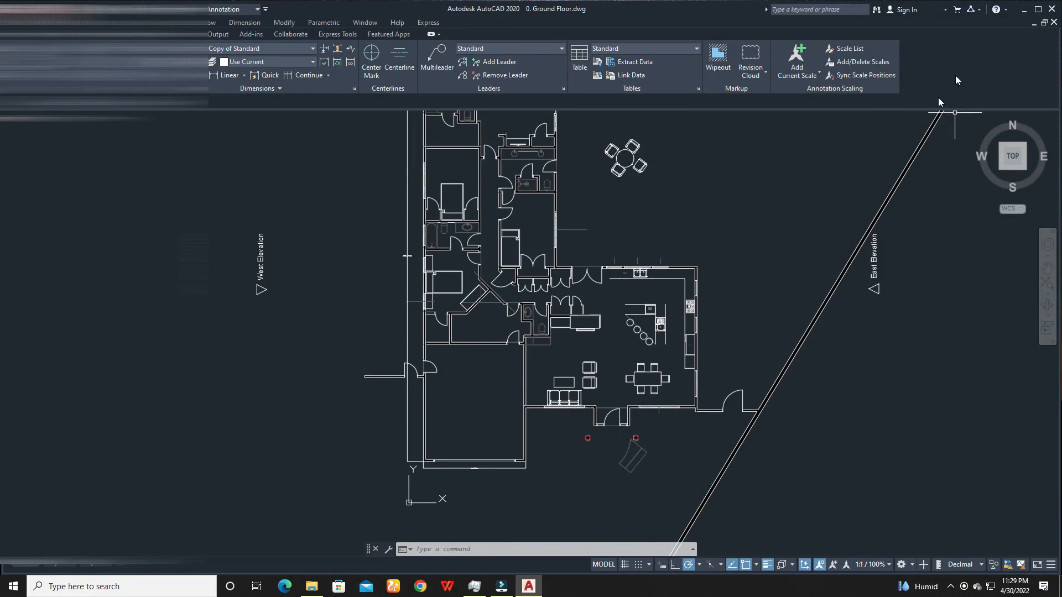
left_click(1024, 9)
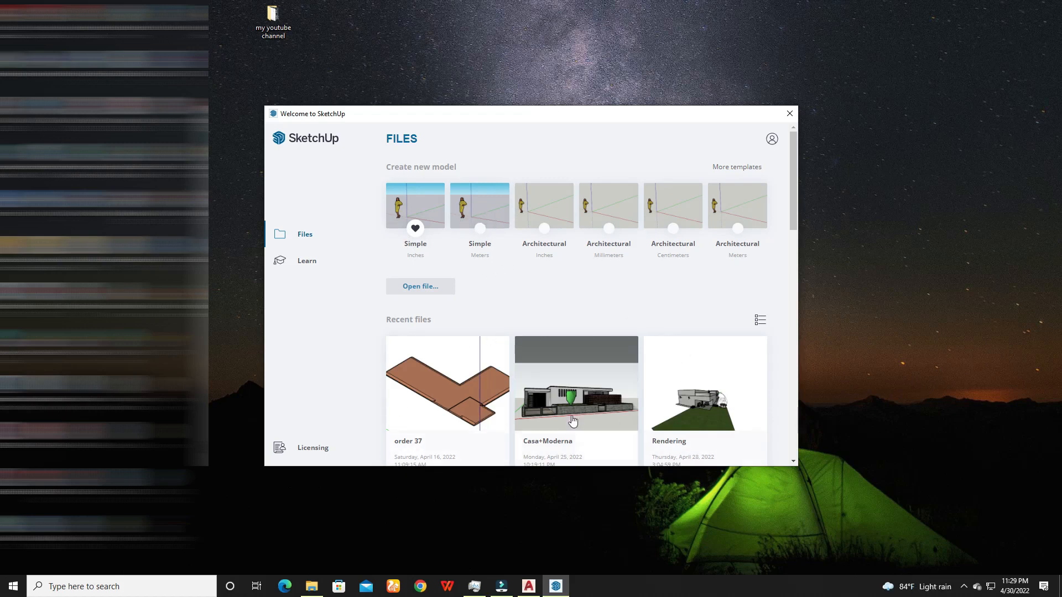
left_click_drag(792, 224, 809, 192)
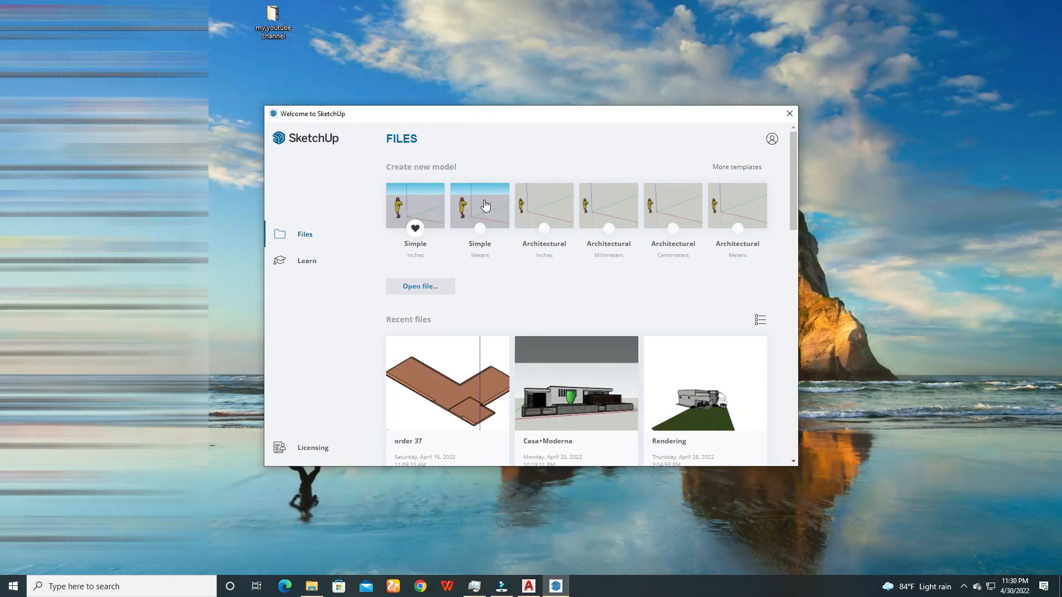
left_click(485, 205)
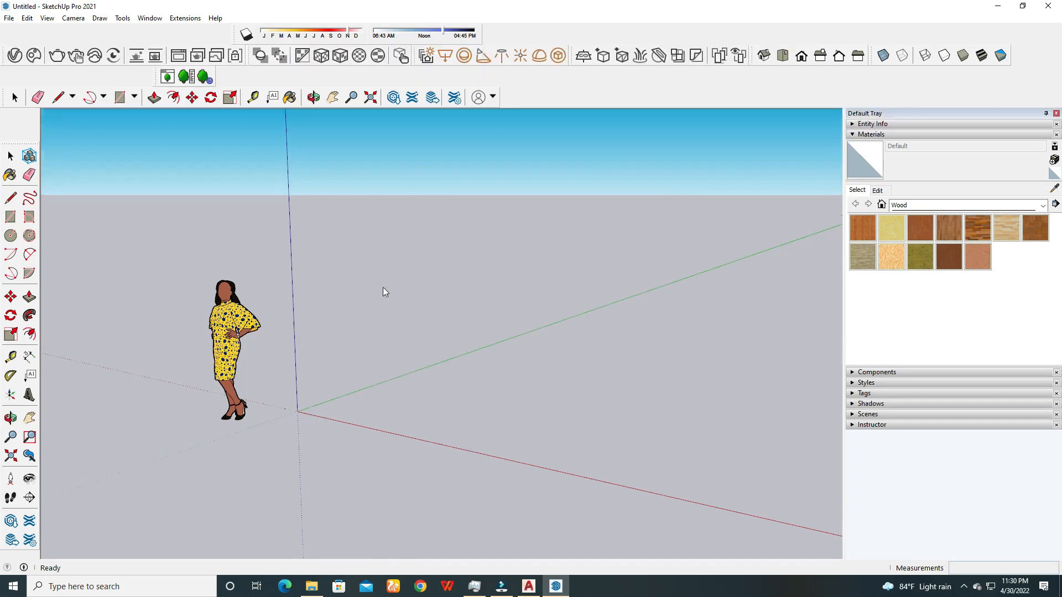
Dock the tree-icon toolbar at the end of the toolbar row above it.
middle_click_drag(396, 278, 443, 301)
left_click_drag(155, 76, 1024, 44)
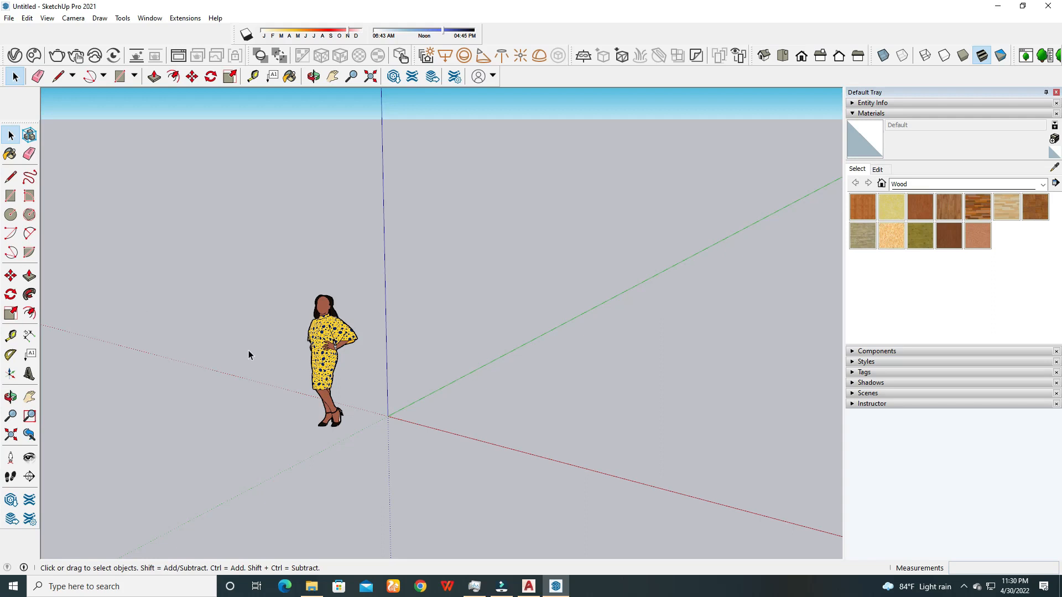
middle_click_drag(275, 356, 305, 339)
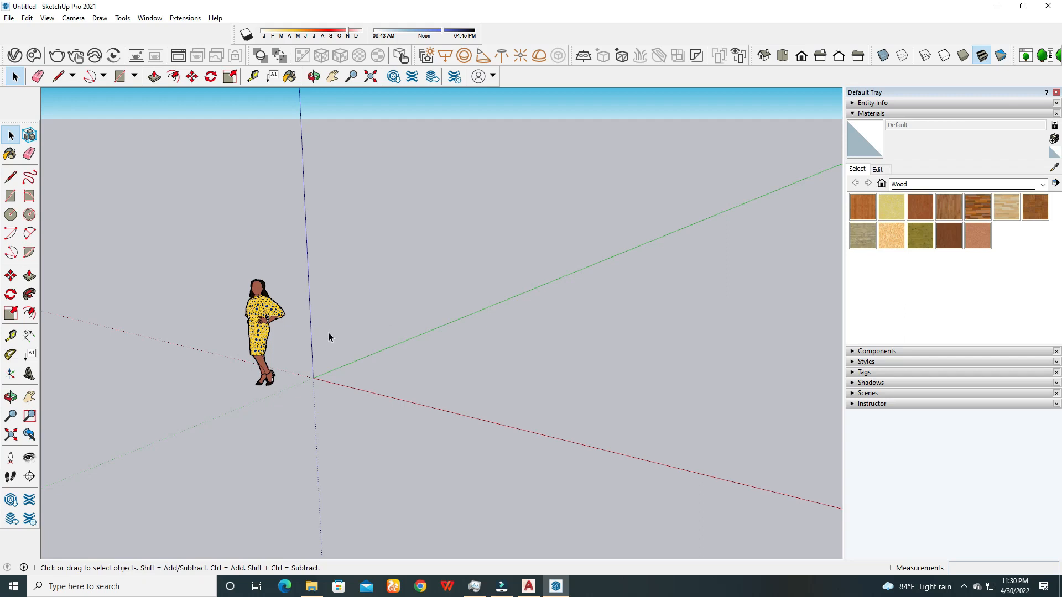
mouse_move(321, 334)
middle_mouse_down()
mouse_move(306, 315)
mouse_move(441, 300)
mouse_move(287, 313)
mouse_move(387, 300)
mouse_move(271, 295)
mouse_move(258, 299)
mouse_move(354, 298)
mouse_move(157, 322)
mouse_move(420, 315)
mouse_move(321, 313)
middle_mouse_up()
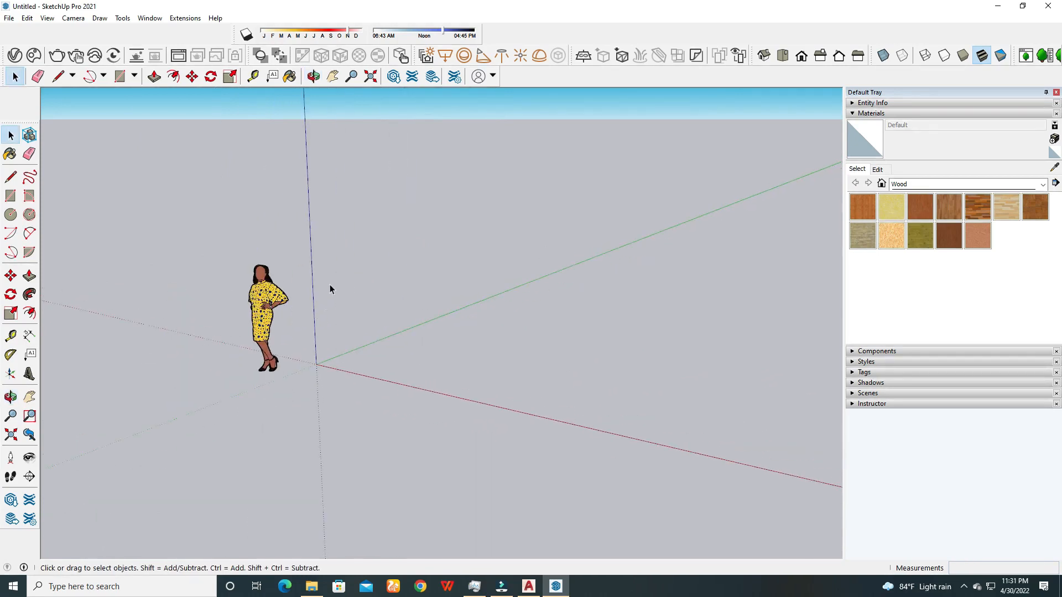
middle_click_drag(333, 273, 374, 297)
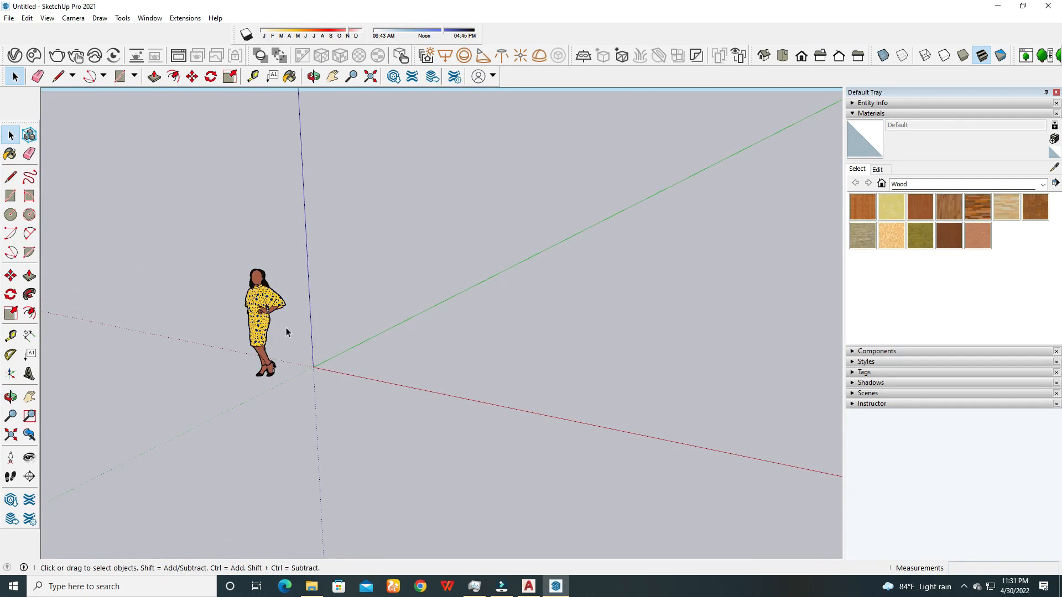
scroll(289, 321, "up", 2)
scroll(280, 328, "down", 2)
scroll(275, 327, "up", 5)
scroll(276, 322, "down", 3)
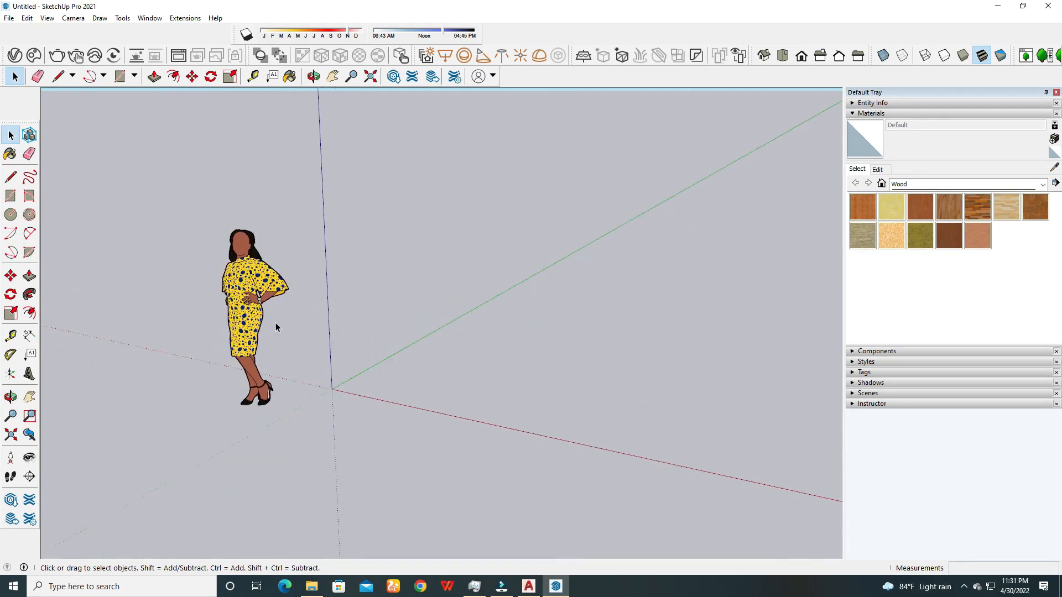
scroll(279, 319, "up", 2)
scroll(281, 313, "up", 2)
scroll(277, 321, "down", 4)
middle_click_drag(279, 324, 269, 348)
scroll(270, 348, "up", 4)
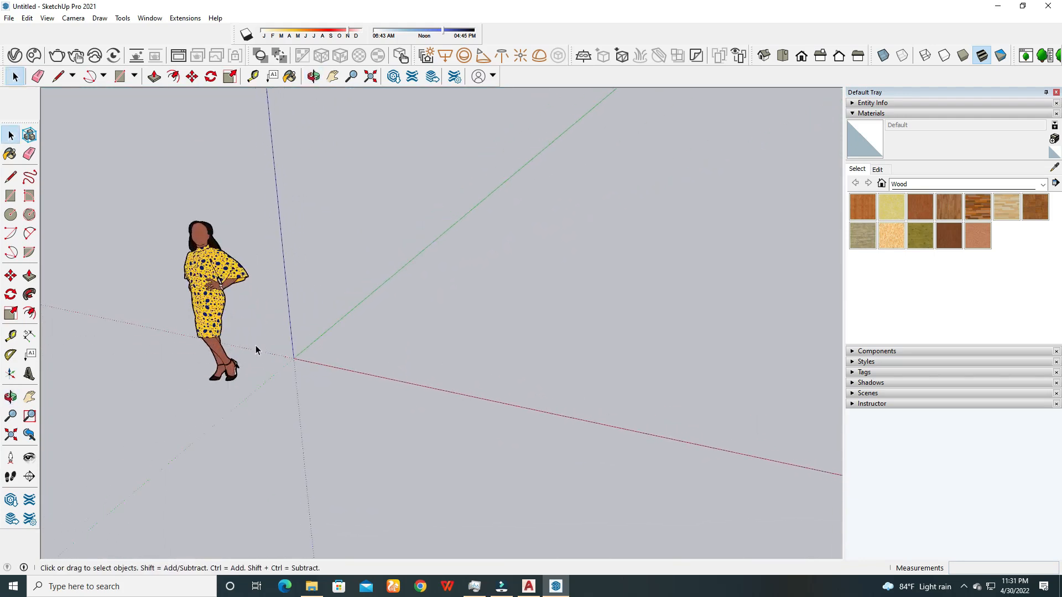
scroll(307, 351, "down", 3)
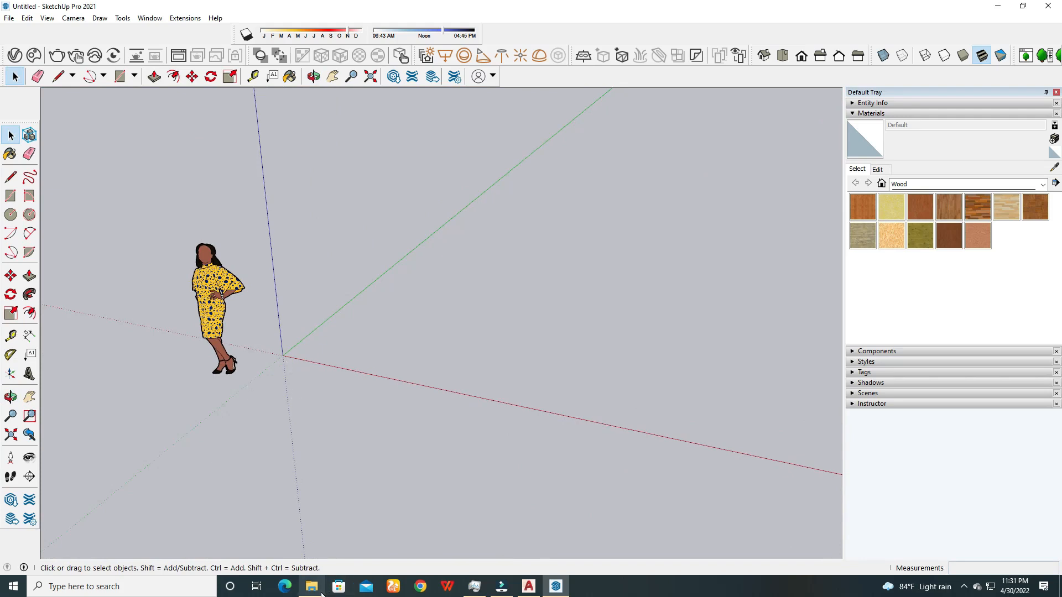
Import 0. Ground Floor.dwg from the my youtube channel folder into the model with the scale units set to Millimeters.
mouse_move(311, 587)
left_click(325, 548)
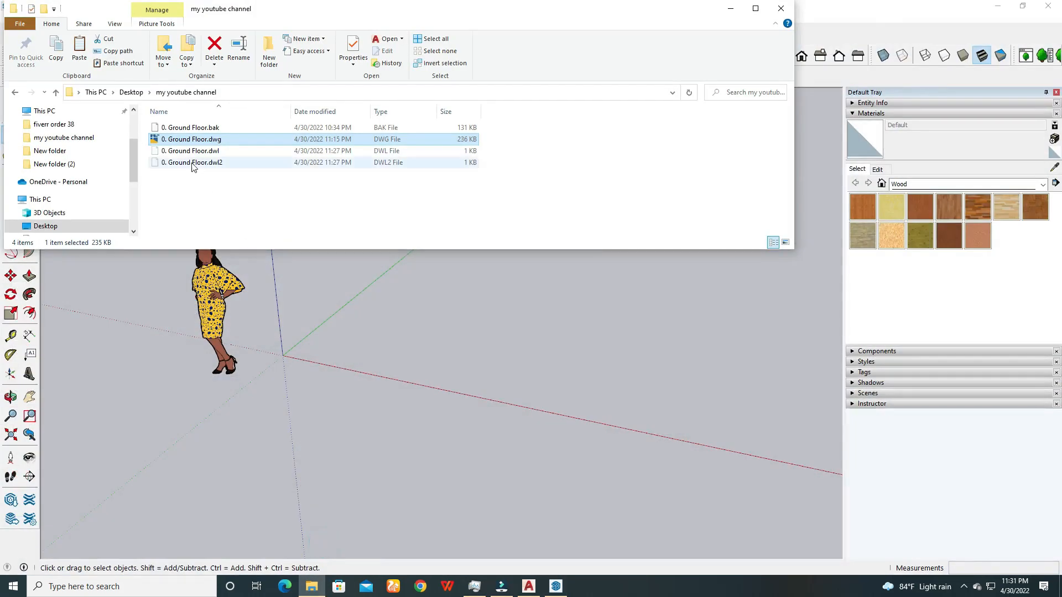
mouse_move(193, 142)
left_mouse_down()
mouse_move(368, 326)
mouse_move(371, 343)
left_mouse_up()
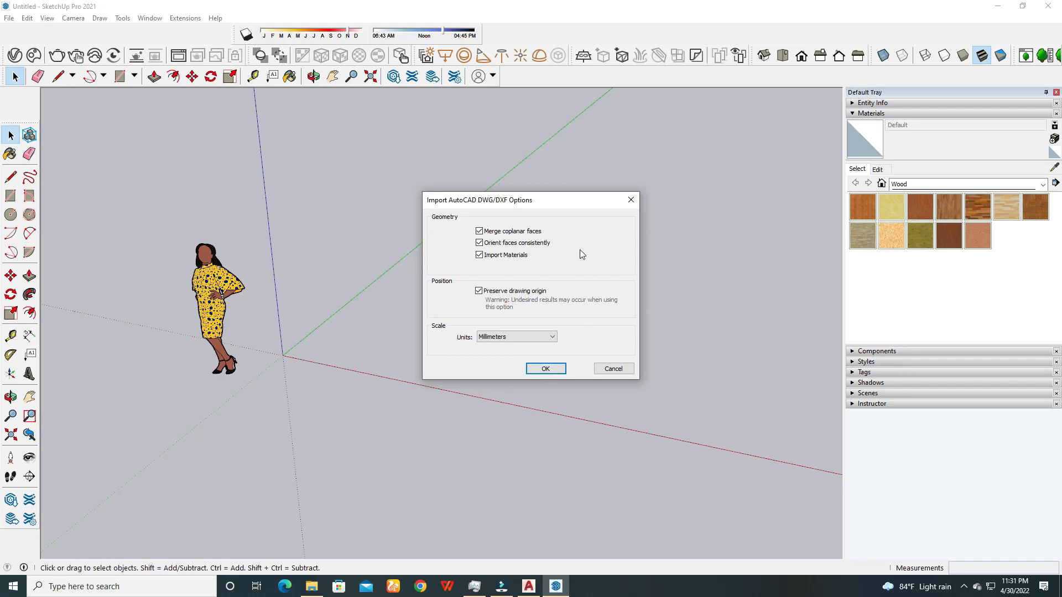
left_click(494, 344)
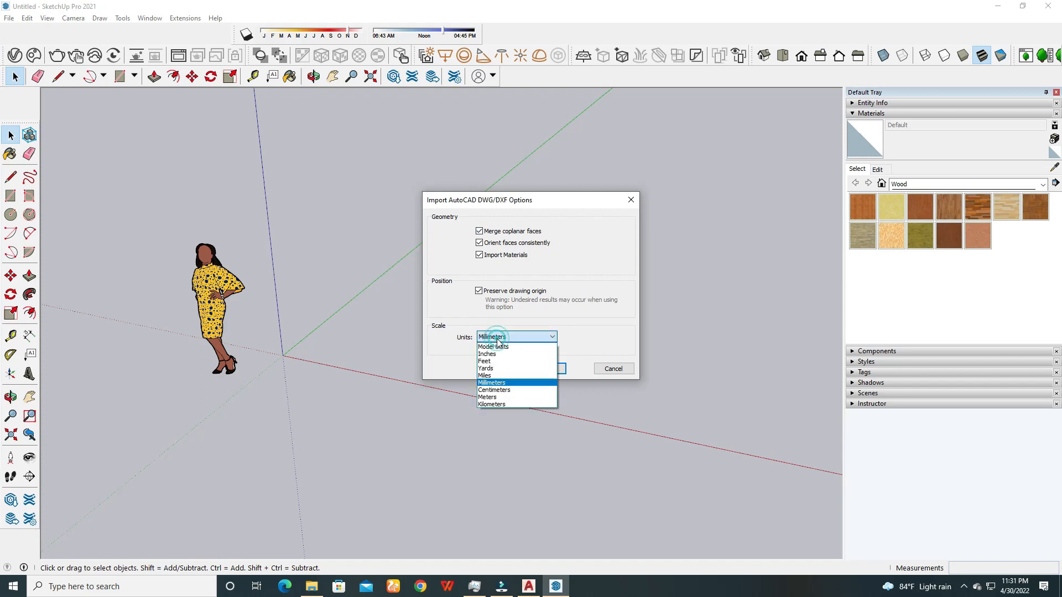
left_click(485, 382)
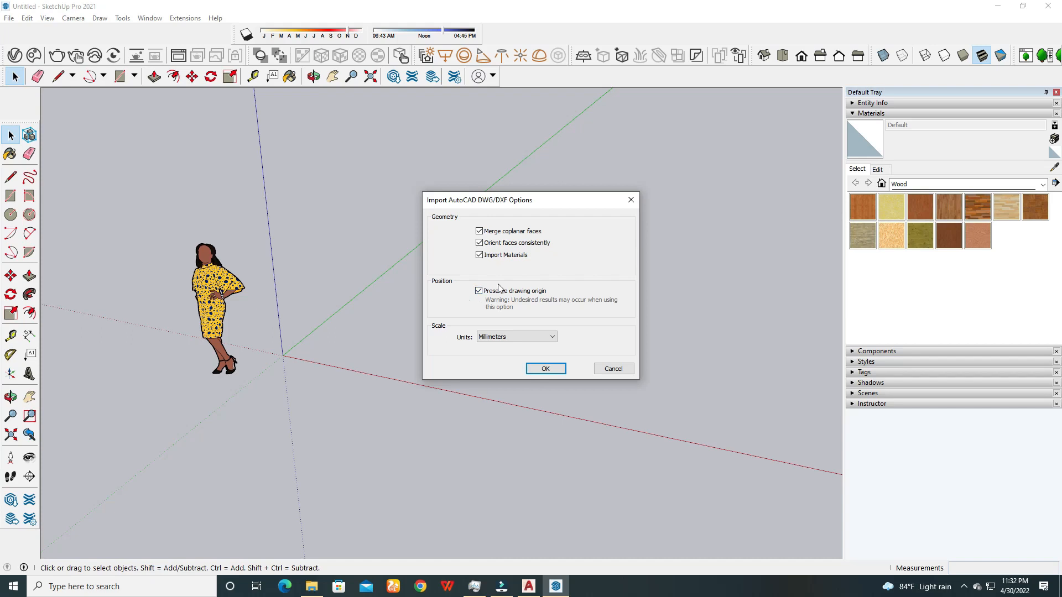
left_click(537, 370)
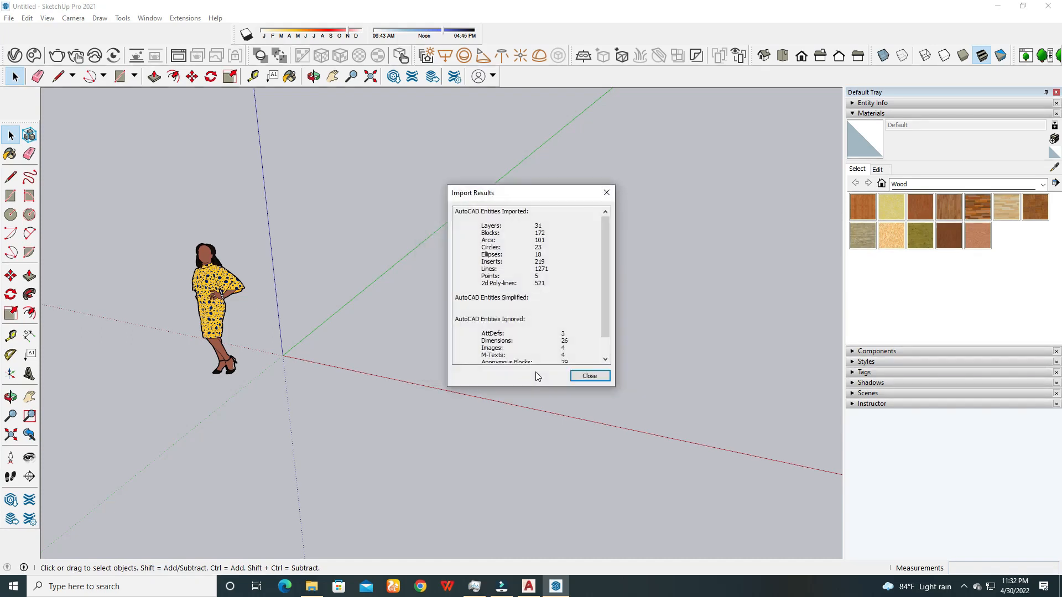
left_click(586, 379)
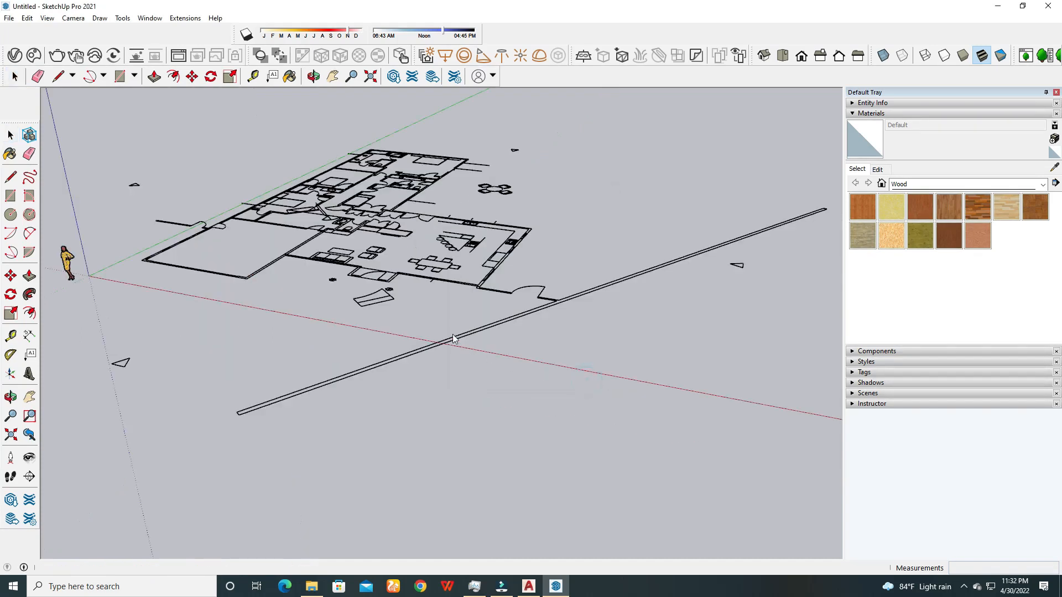
Examine the imported floor plan as a whole and around the garage.
middle_click_drag(415, 325, 391, 247)
scroll(249, 347, "up", 5)
scroll(254, 362, "down", 5)
scroll(371, 357, "down", 4)
scroll(391, 247, "up", 5)
scroll(392, 250, "down", 5)
scroll(340, 313, "up", 3)
scroll(324, 351, "up", 4)
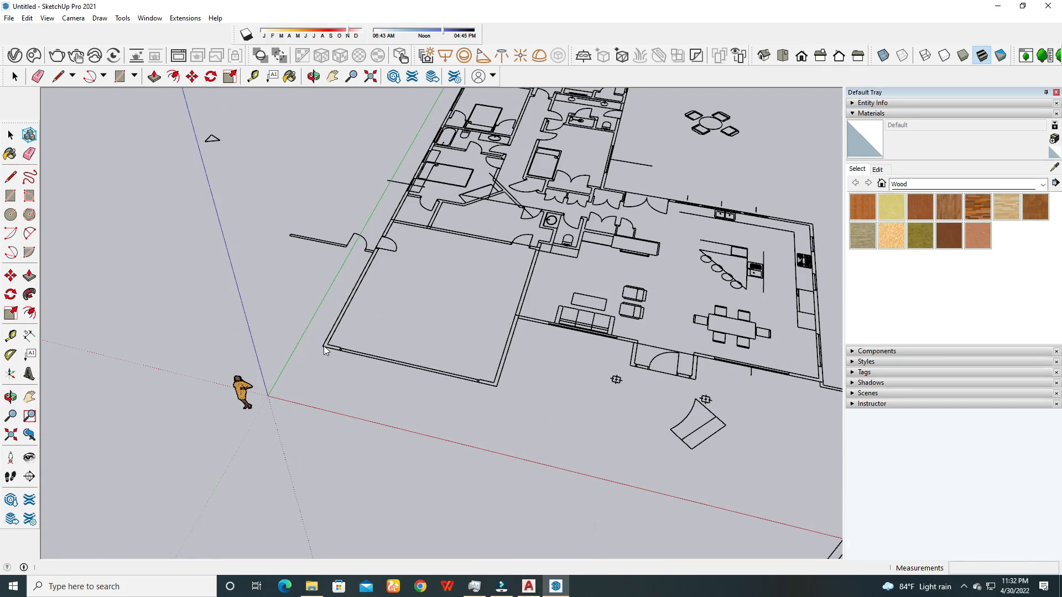
Switch to AutoCAD to read the width dimension of the garage front, and return to SketchUp.
left_click(529, 586)
scroll(453, 489, "up", 5)
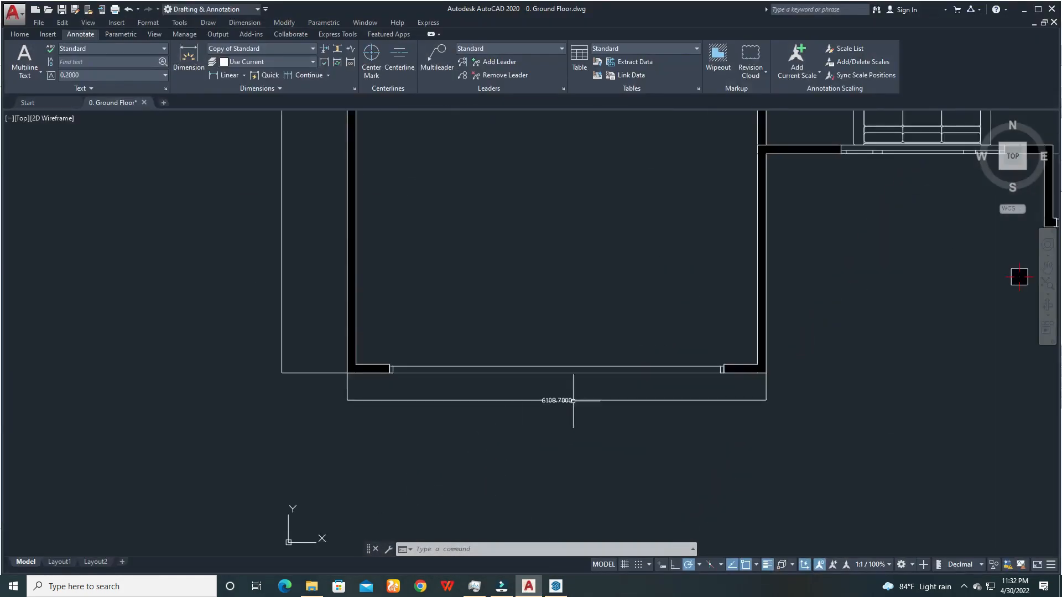
scroll(568, 394, "up", 6)
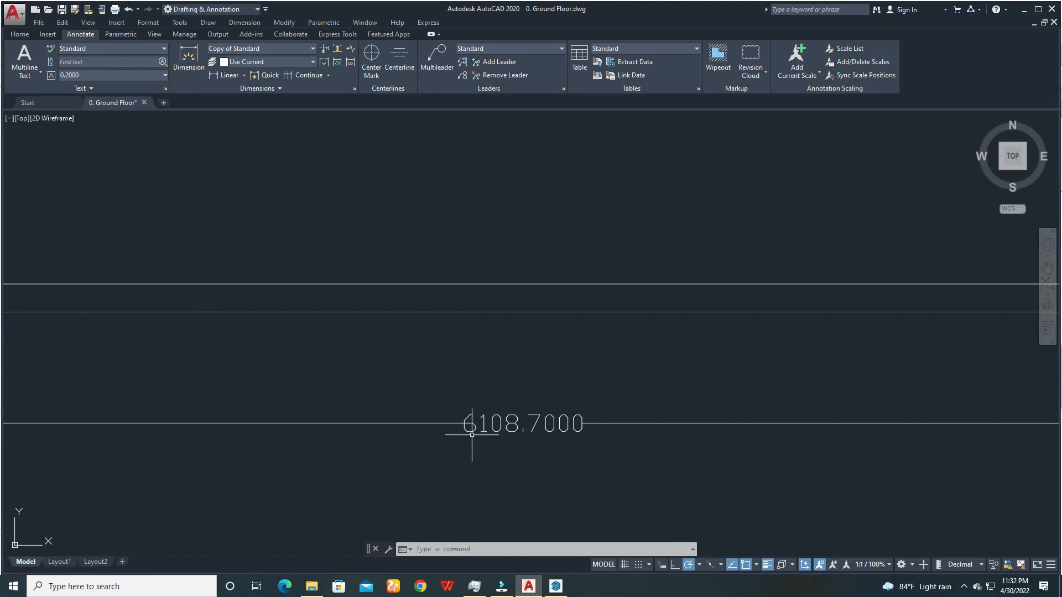
left_click(1024, 10)
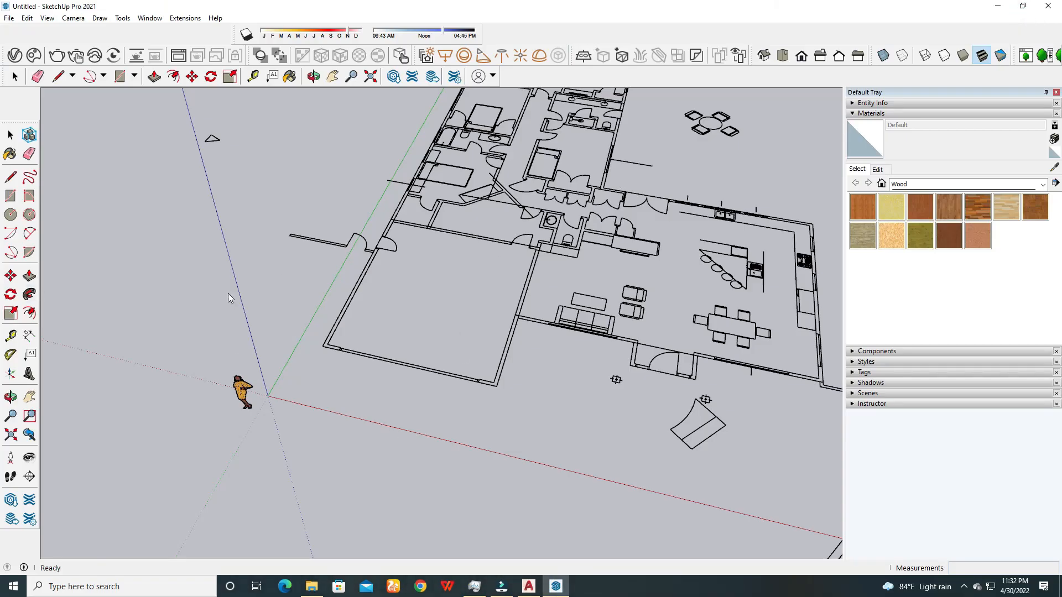
Measure the garage's front width with the Tape Measure tool between the outer faces of its two side walls.
left_click(11, 336)
scroll(329, 331, "up", 5)
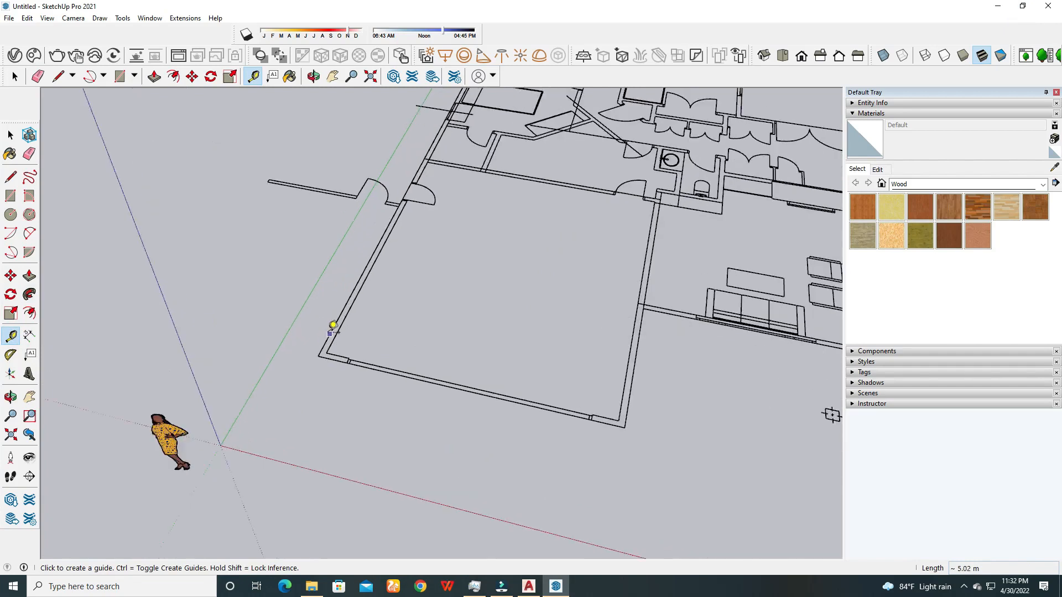
left_click(327, 343)
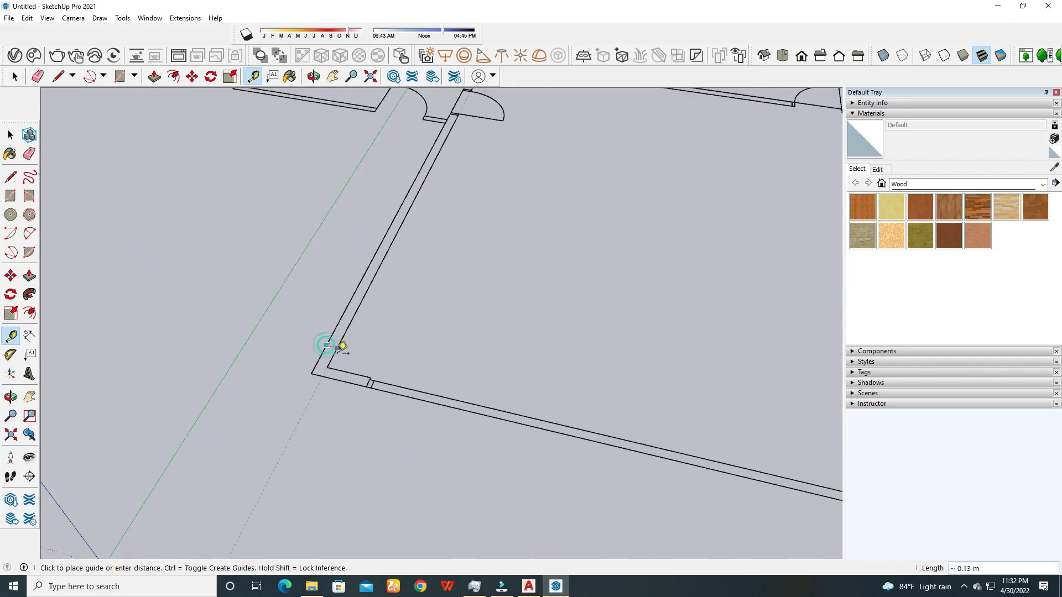
scroll(263, 392, "down", 2)
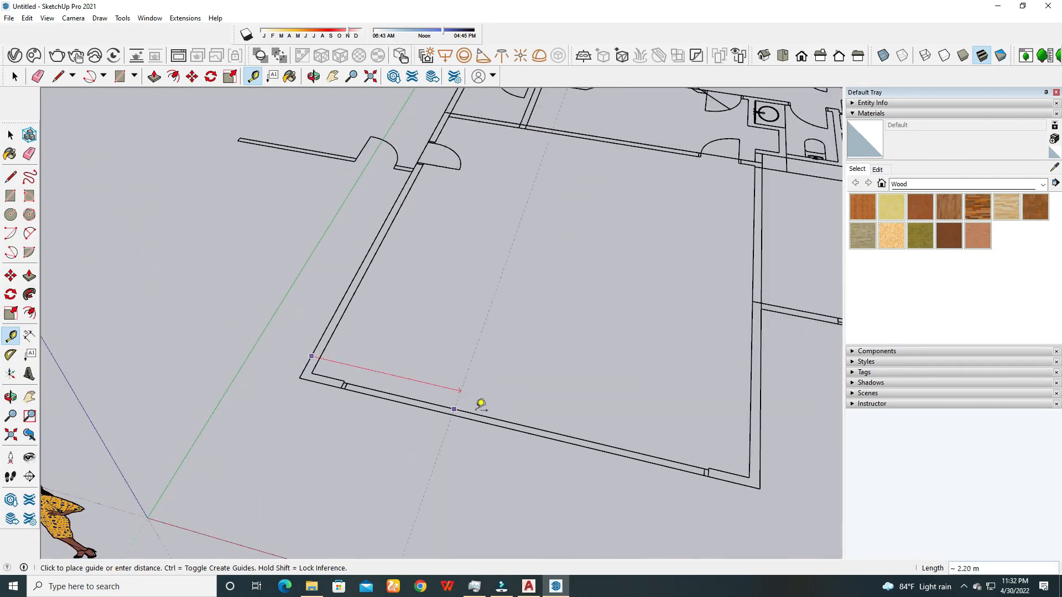
left_click(761, 460)
Switch to AutoCAD to check the garage front dimension, and return to SketchUp to measure the garage's outer width again.
left_click(540, 592)
scroll(464, 415, "up", 3)
scroll(449, 405, "down", 8)
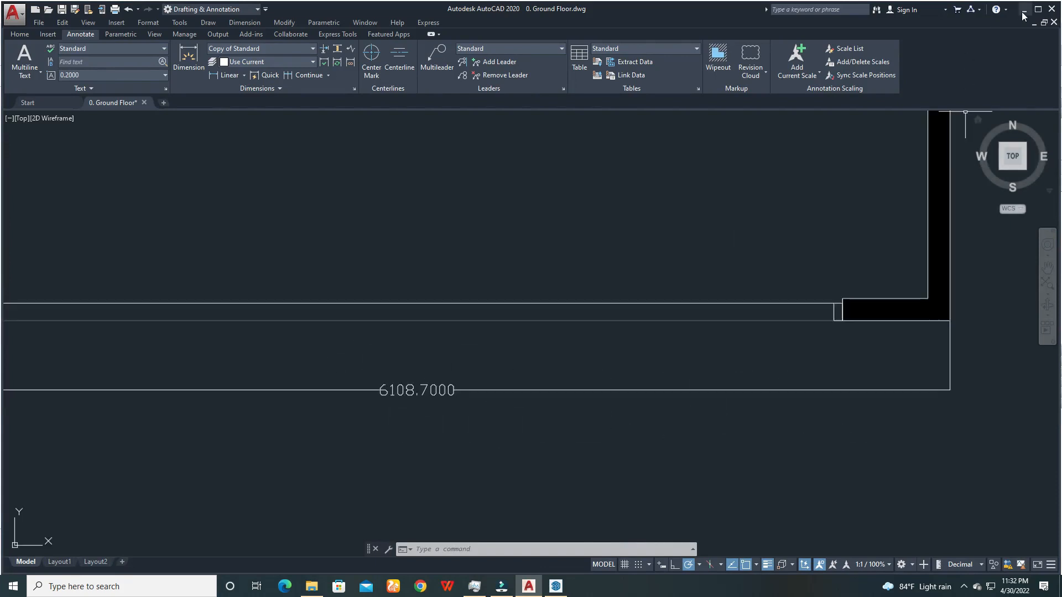
left_click(1023, 12)
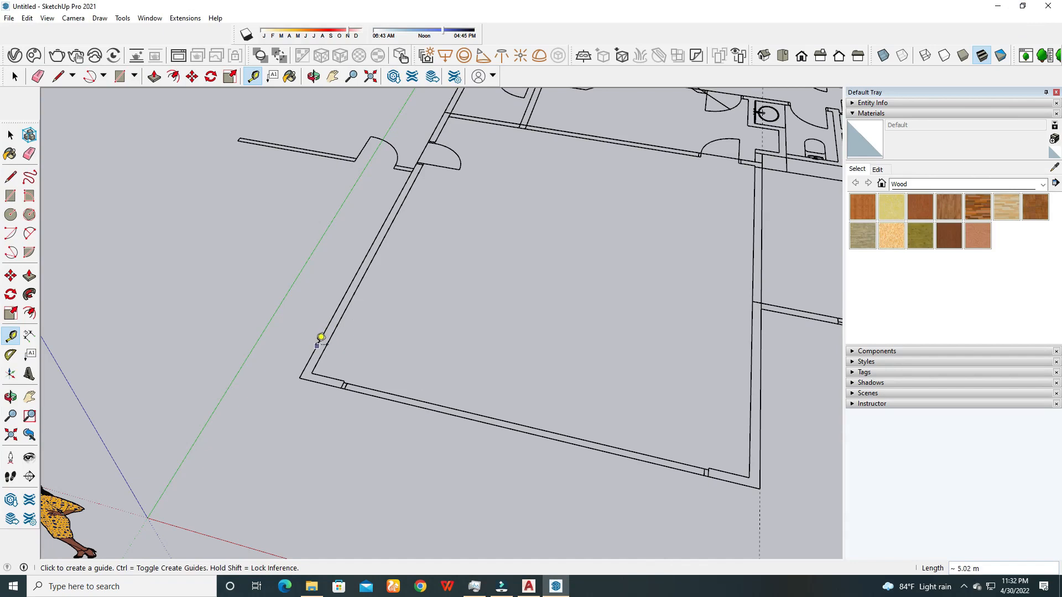
left_click(317, 346)
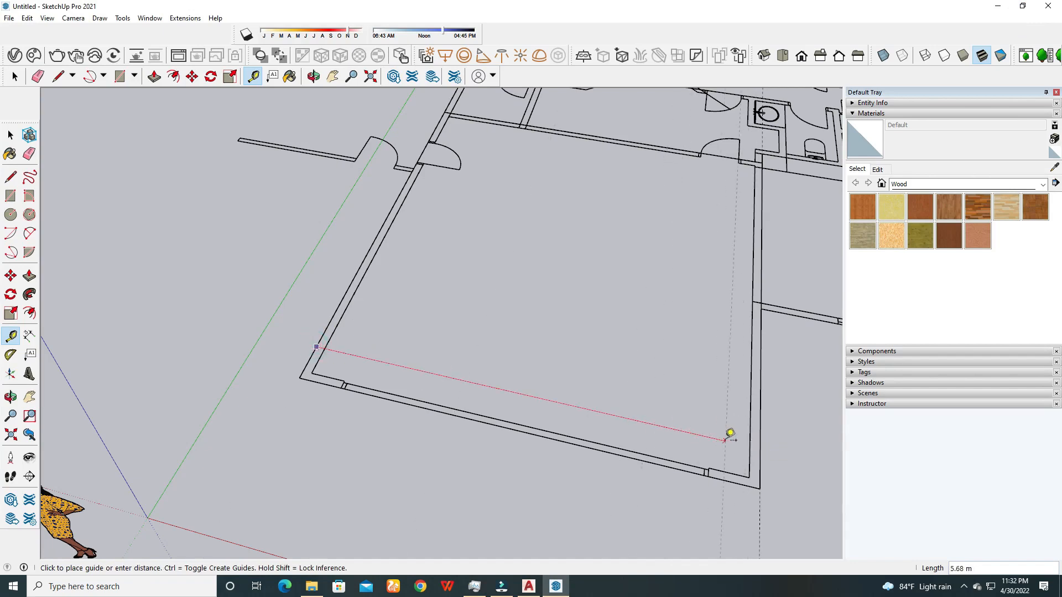
left_click(759, 439)
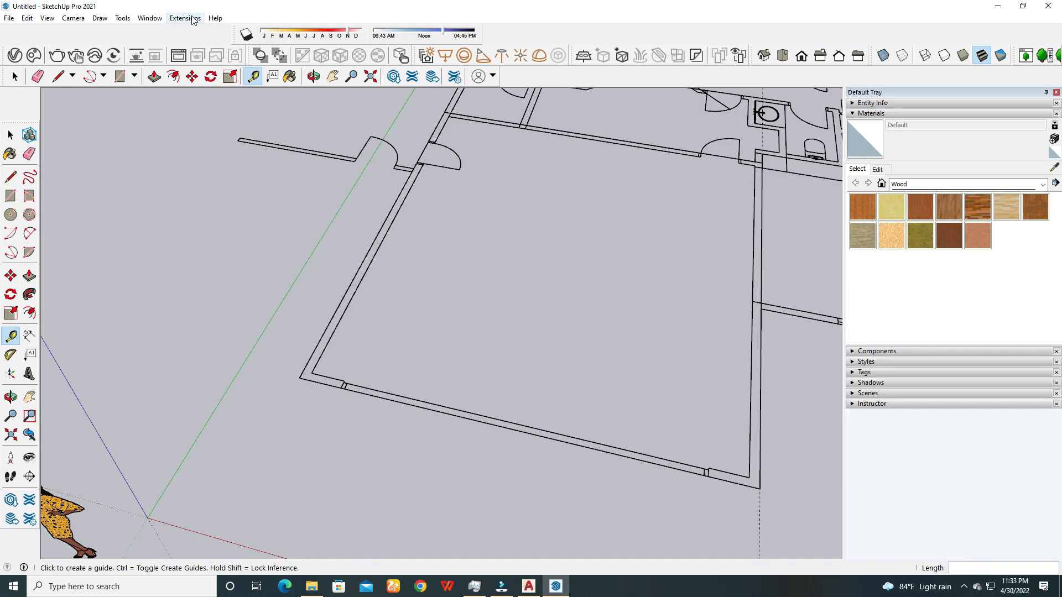
Set the model's length units to Millimeters in Model Info.
left_click(150, 18)
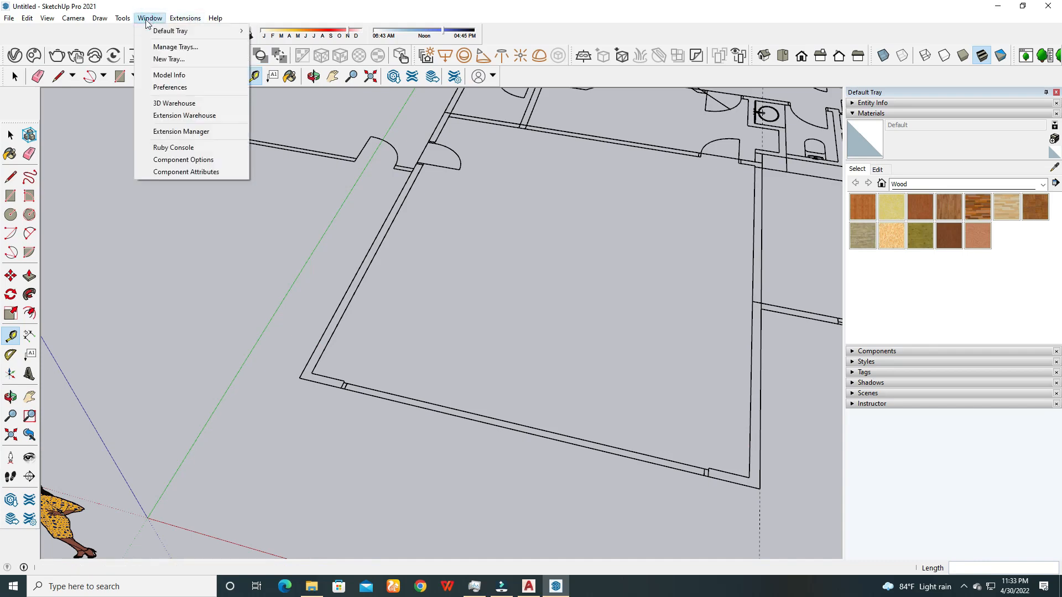
left_click(178, 76)
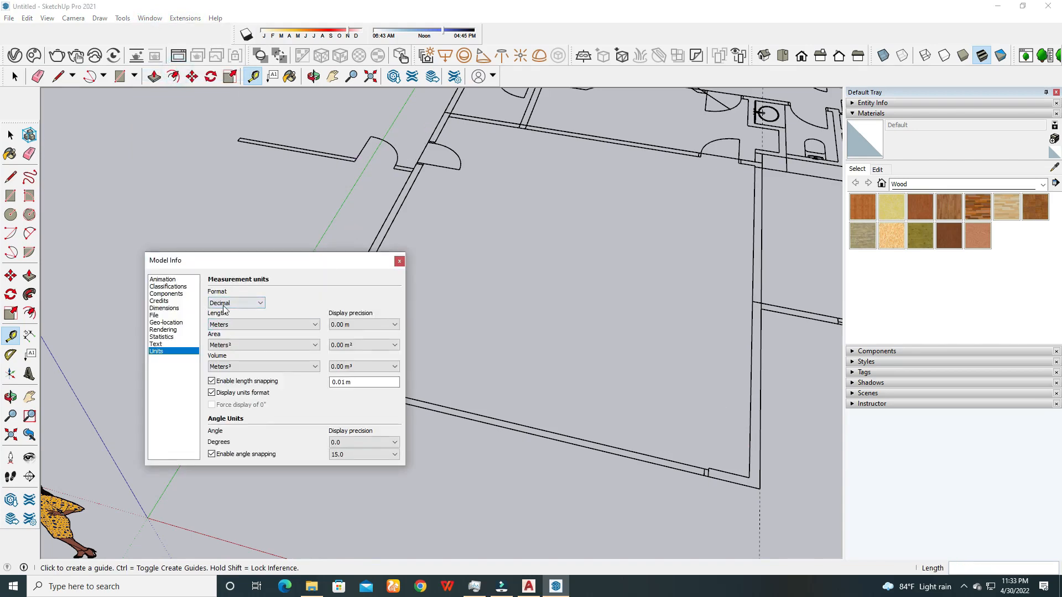
left_click(226, 326)
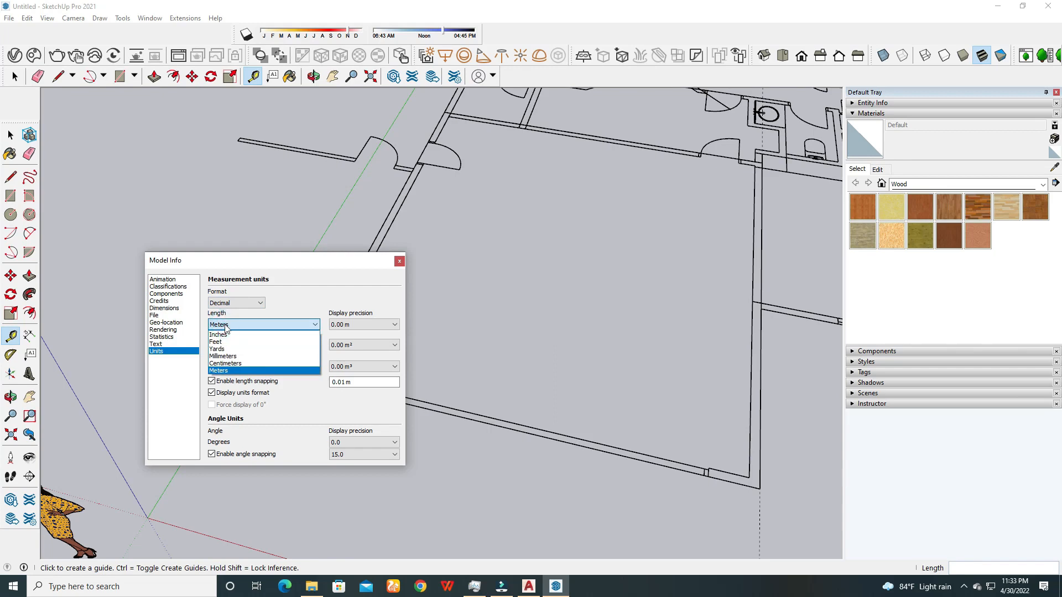
left_click(226, 356)
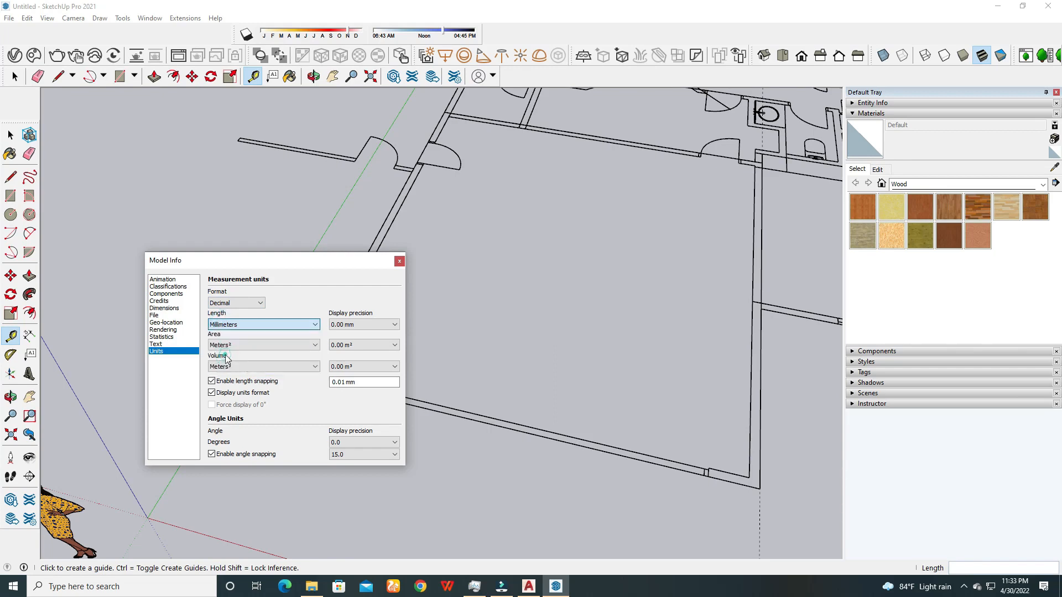
left_click(400, 262)
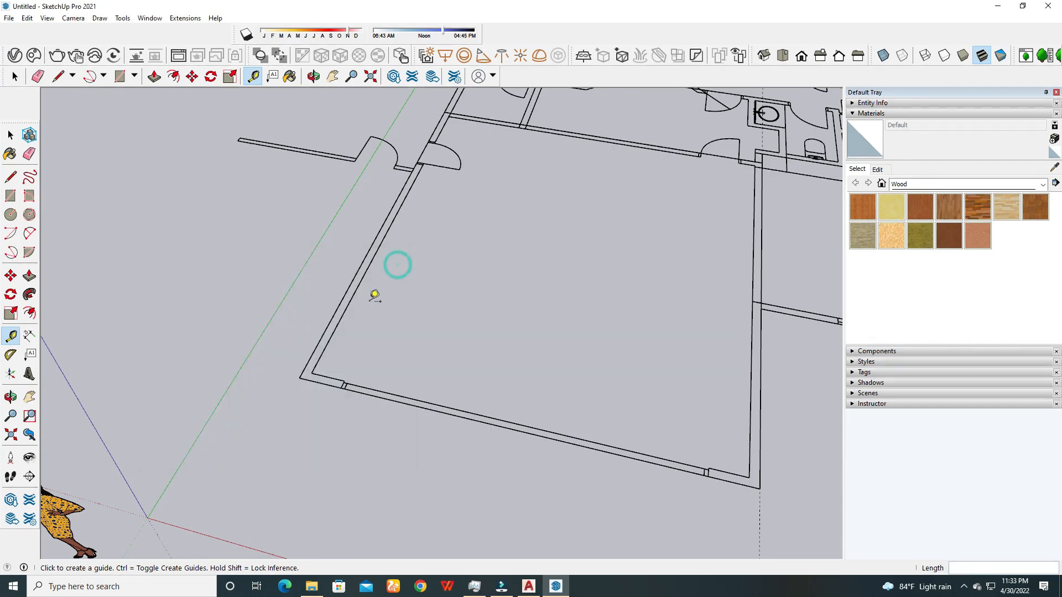
Measure the garage's outer width in millimetres and compare it with the garage front dimension in AutoCAD.
left_click(313, 354)
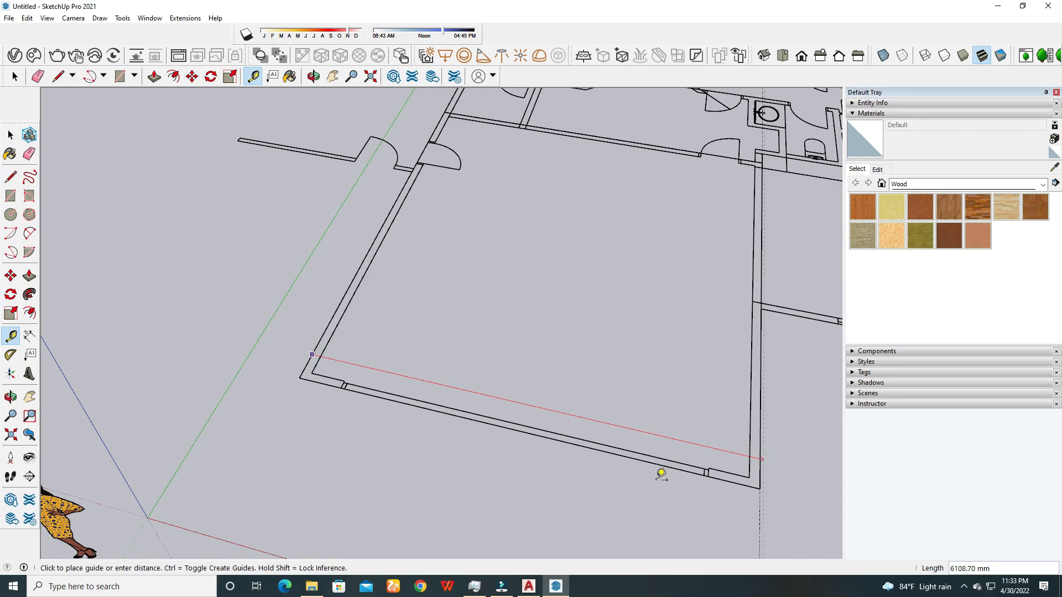
left_click(529, 586)
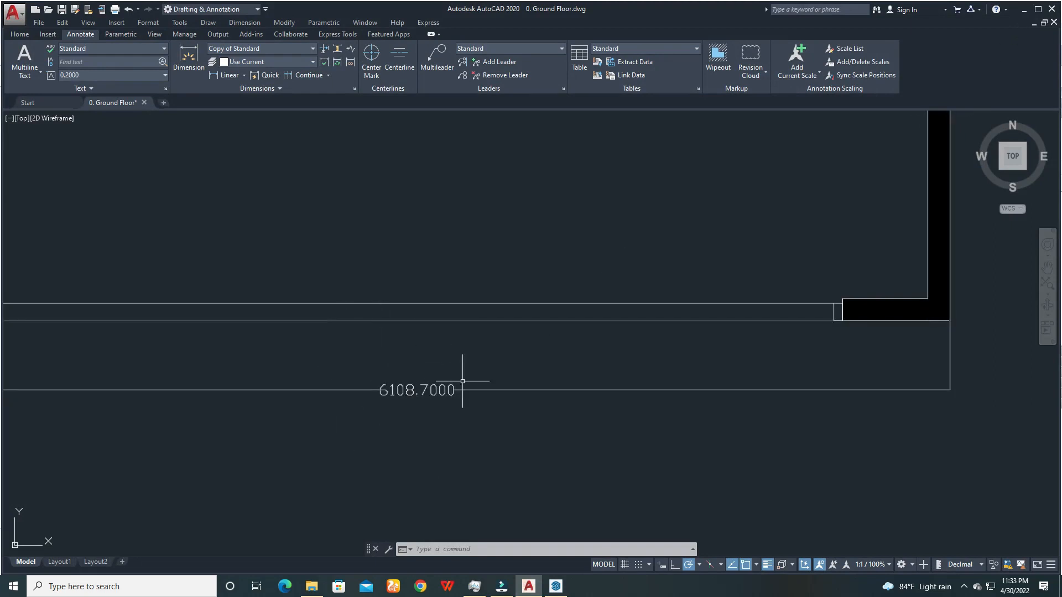
left_click(1024, 16)
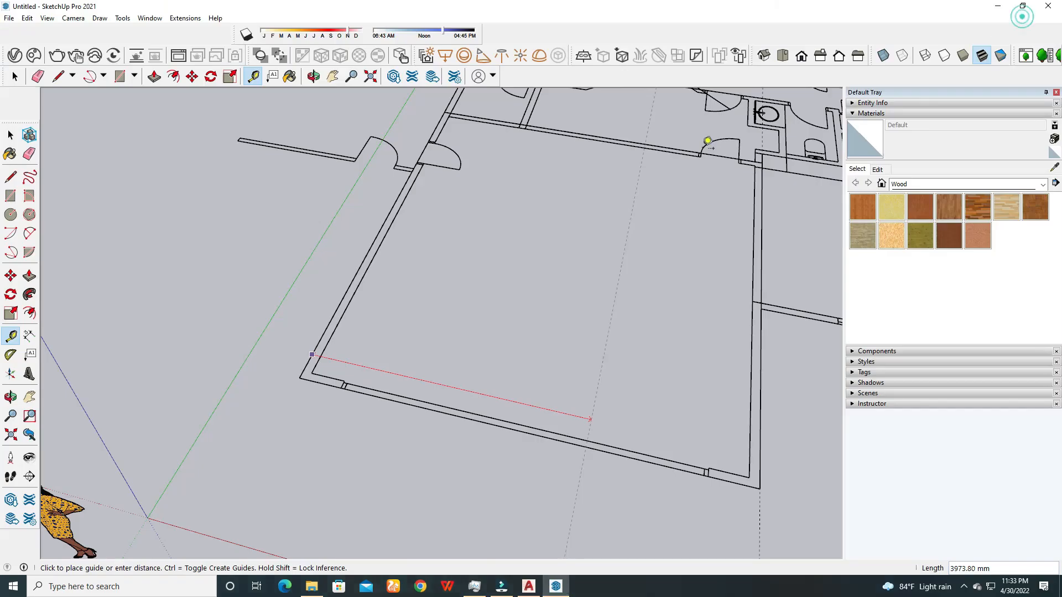
scroll(221, 398, "down", 4)
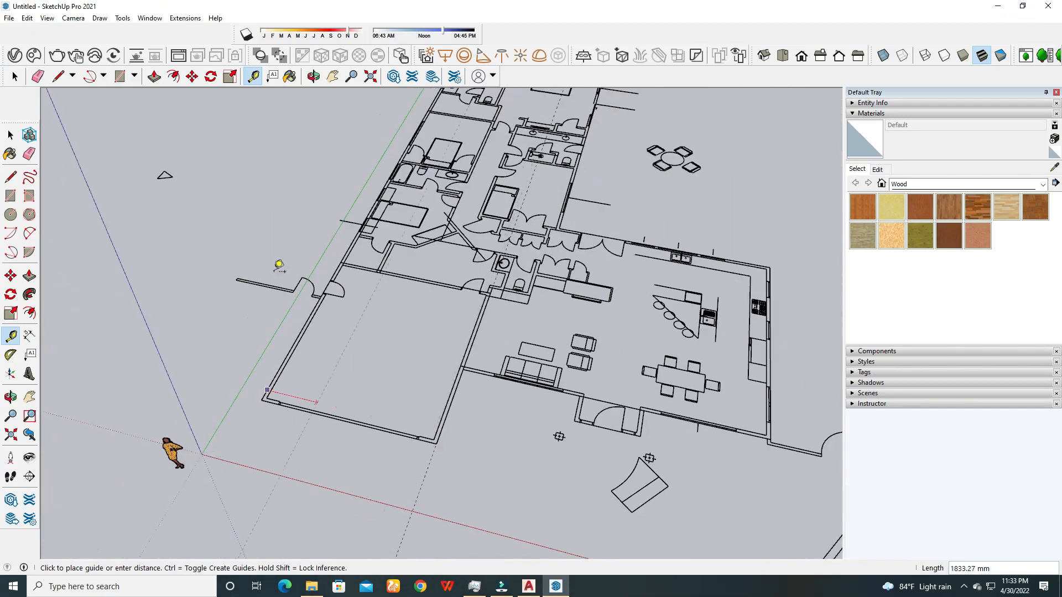
left_click(10, 135)
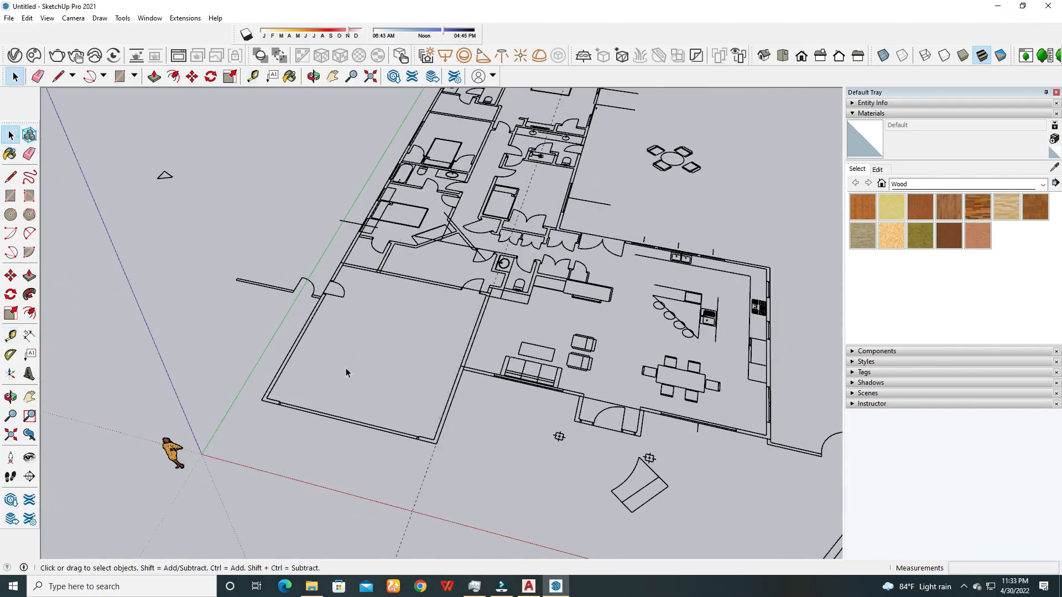
scroll(336, 380, "down", 3)
mouse_move(336, 380)
middle_mouse_down()
mouse_move(519, 419)
mouse_move(521, 398)
mouse_move(346, 397)
mouse_move(271, 406)
mouse_move(246, 420)
middle_mouse_up()
scroll(316, 398, "up", 6)
scroll(277, 399, "down", 5)
scroll(354, 405, "down", 2)
middle_click_drag(389, 403, 413, 431)
scroll(298, 466, "up", 3)
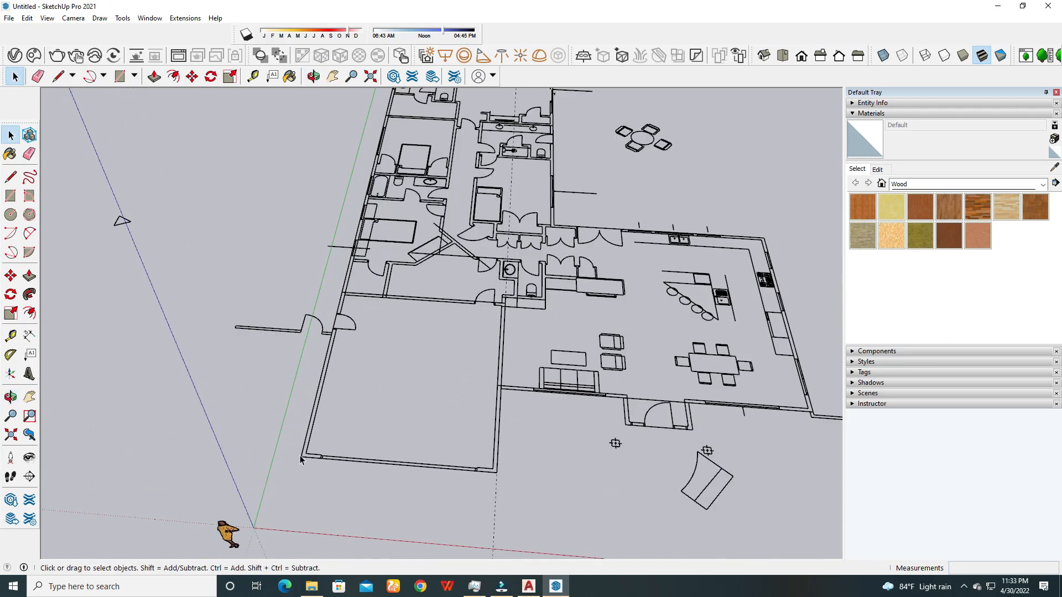
Draw a rectangle 127 mm wide and about 24.5 m long over the long exterior wall, from the bathroom corner to the garage front wall.
left_click(11, 196)
middle_click_drag(320, 445, 508, 436)
scroll(507, 436, "down", 5)
middle_click_drag(486, 515, 628, 434)
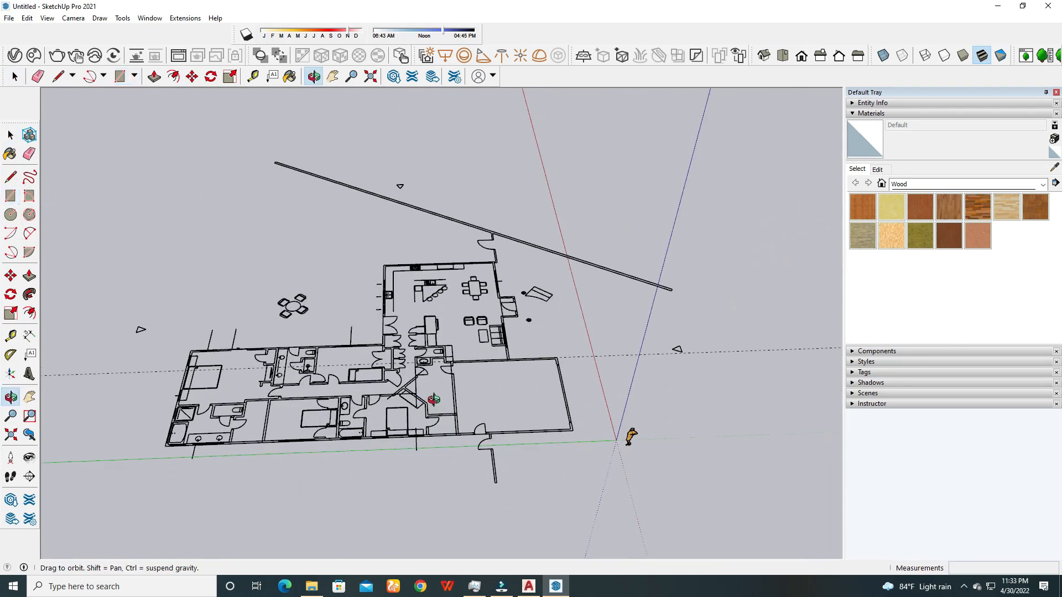
scroll(154, 457, "up", 6)
scroll(152, 457, "up", 6)
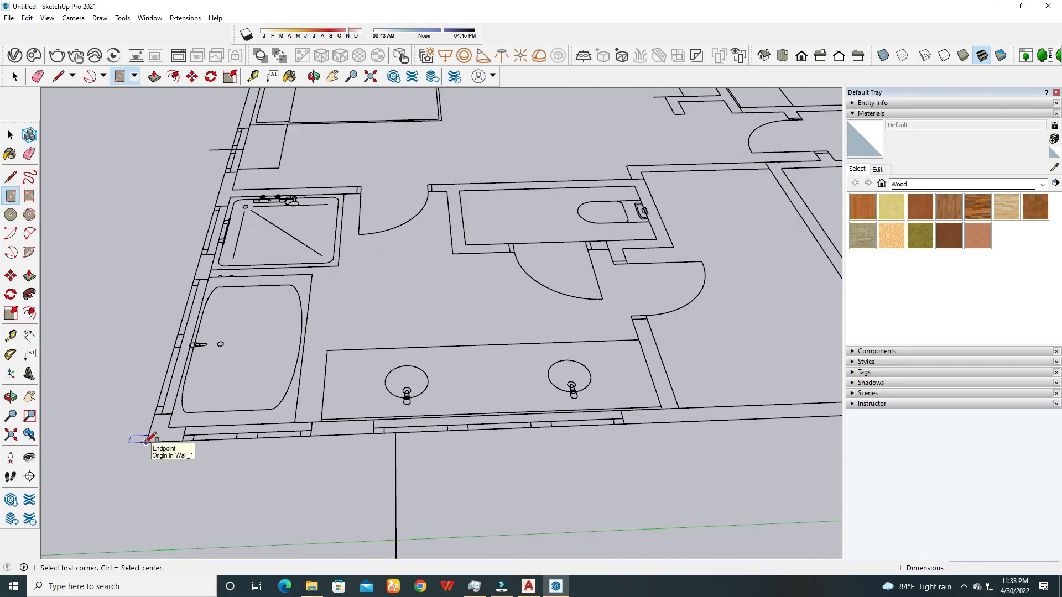
left_click(146, 441)
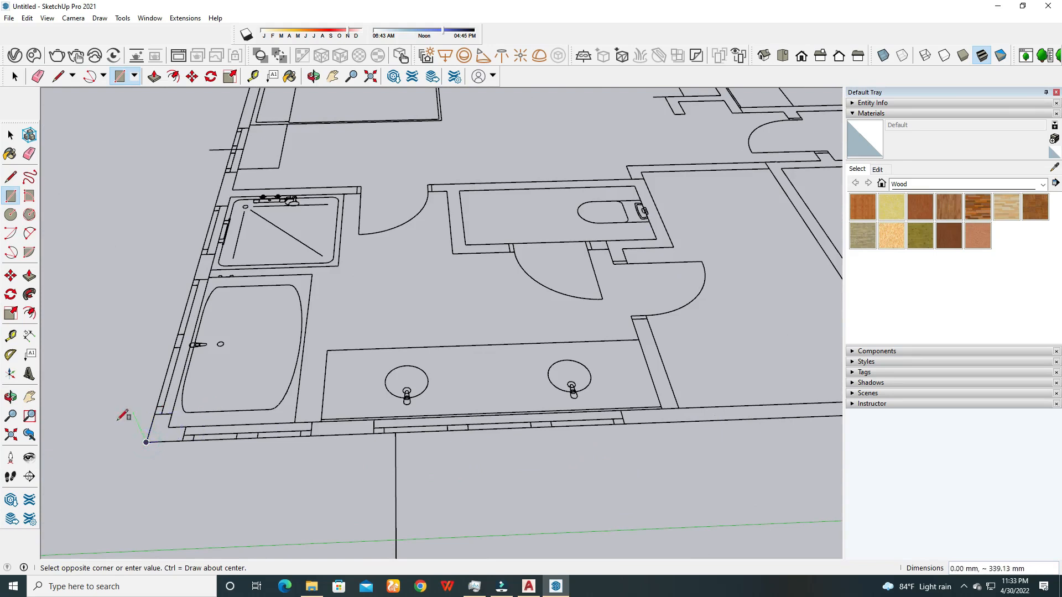
scroll(119, 419, "down", 10)
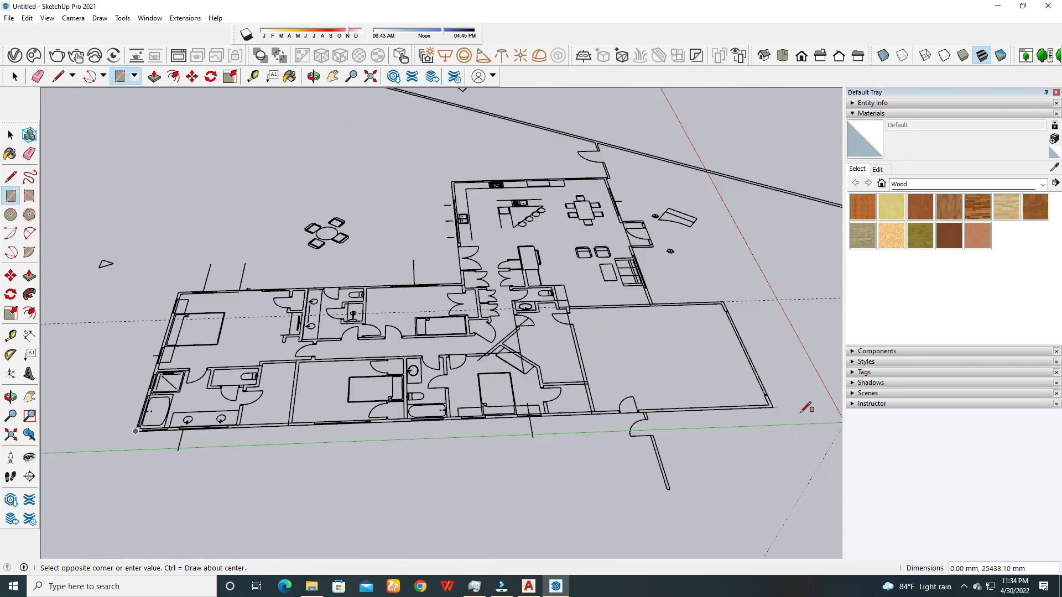
scroll(773, 409, "up", 10)
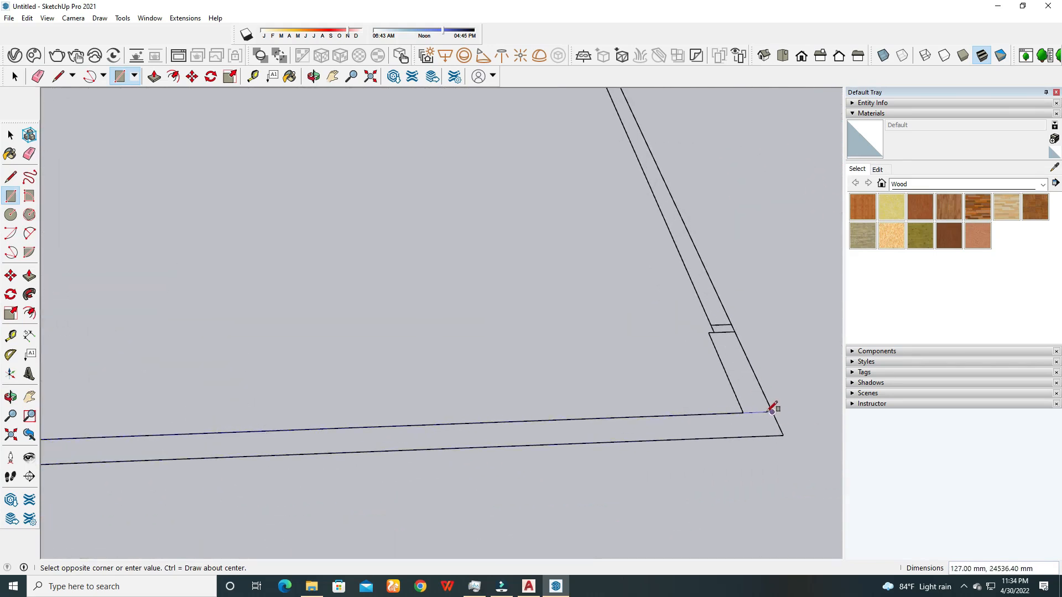
left_click(743, 413)
Draw a 5981.7 by 127 mm rectangle over the garage front wall, starting at its outer corner.
middle_click_drag(463, 401, 372, 453)
scroll(498, 474, "up", 8)
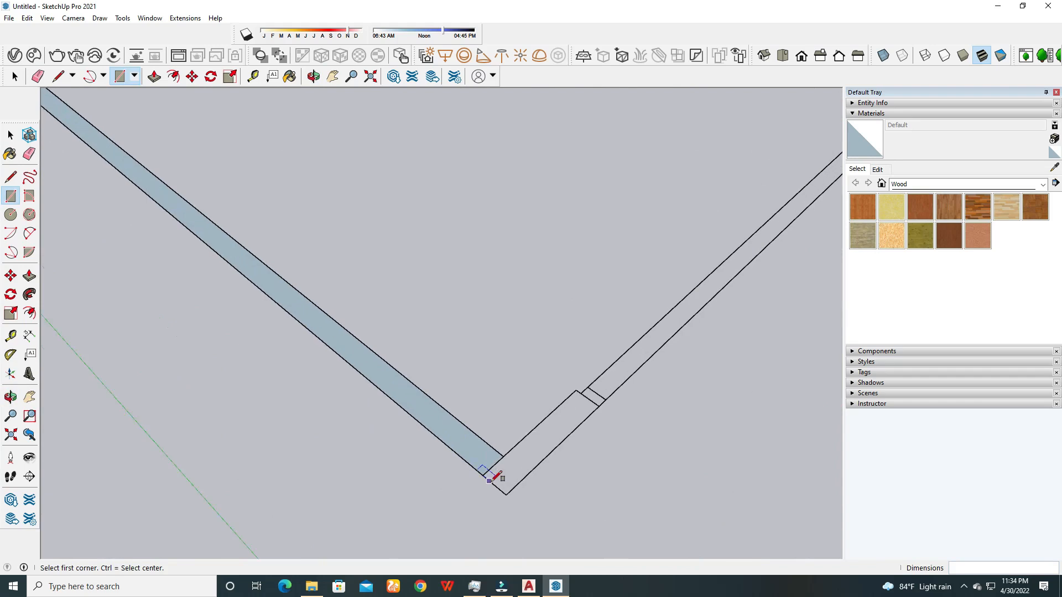
left_click(508, 496)
scroll(304, 426, "down", 6)
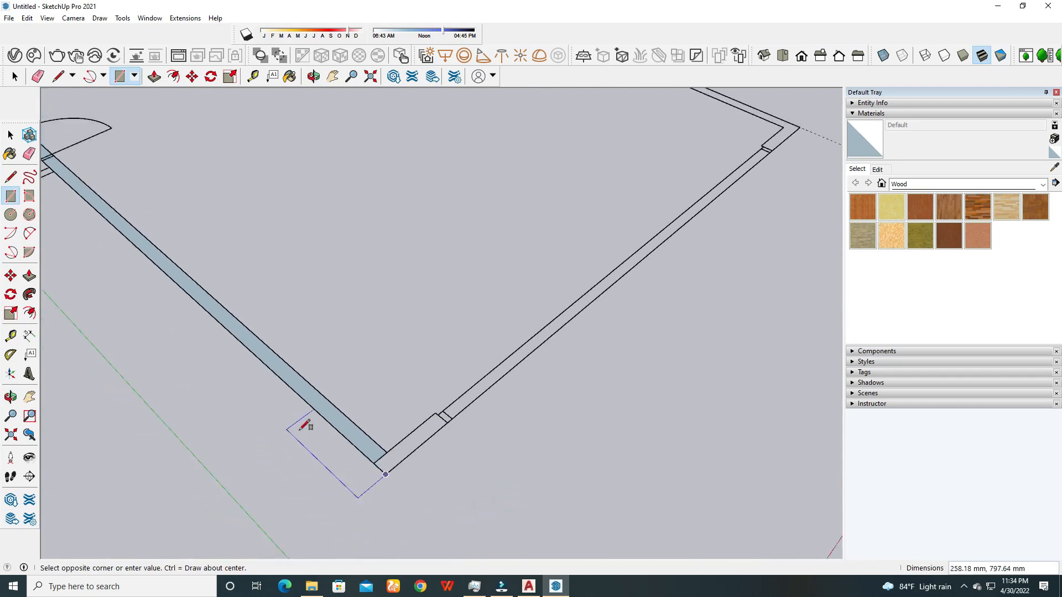
scroll(624, 235, "up", 5)
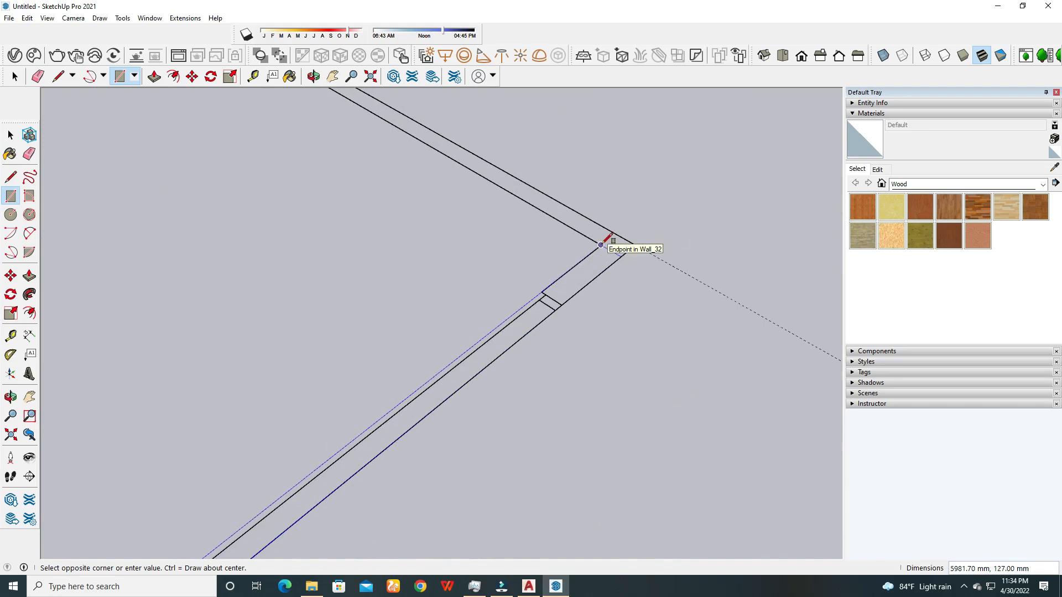
scroll(603, 240, "down", 3)
scroll(579, 279, "down", 2)
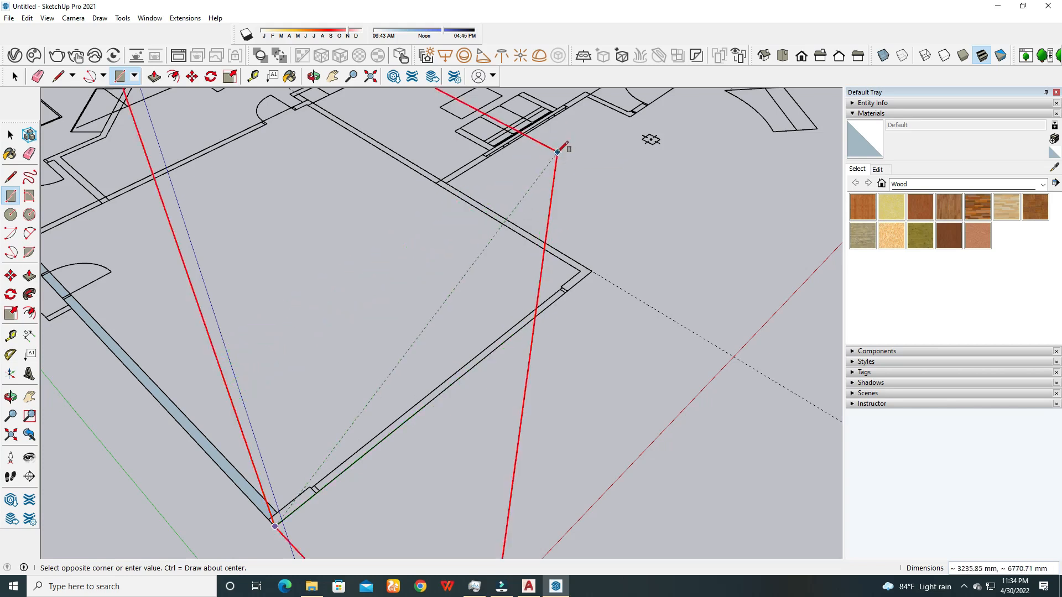
scroll(514, 231, "down", 3)
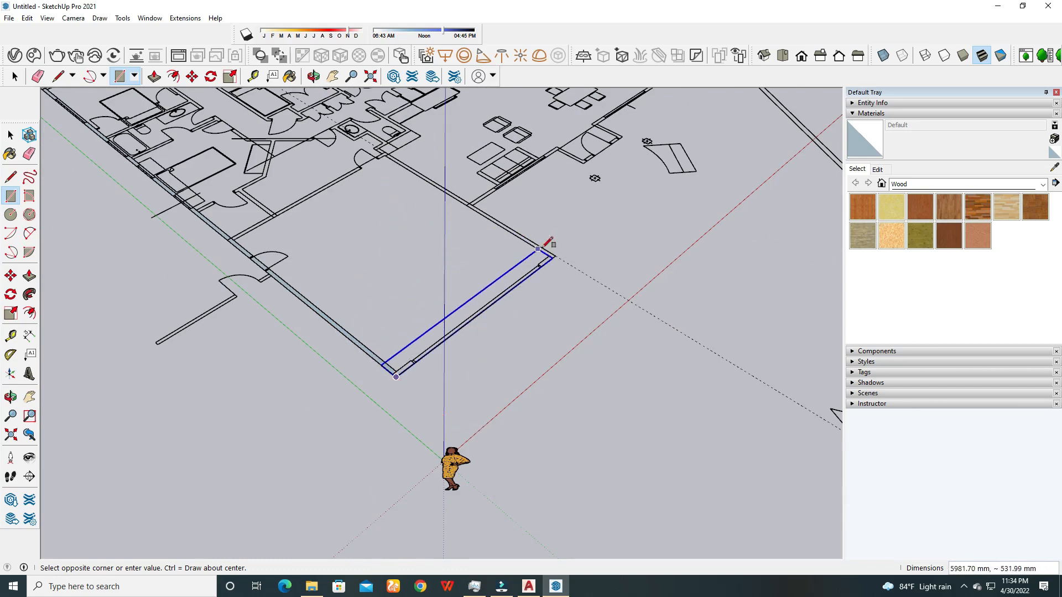
scroll(551, 254, "up", 5)
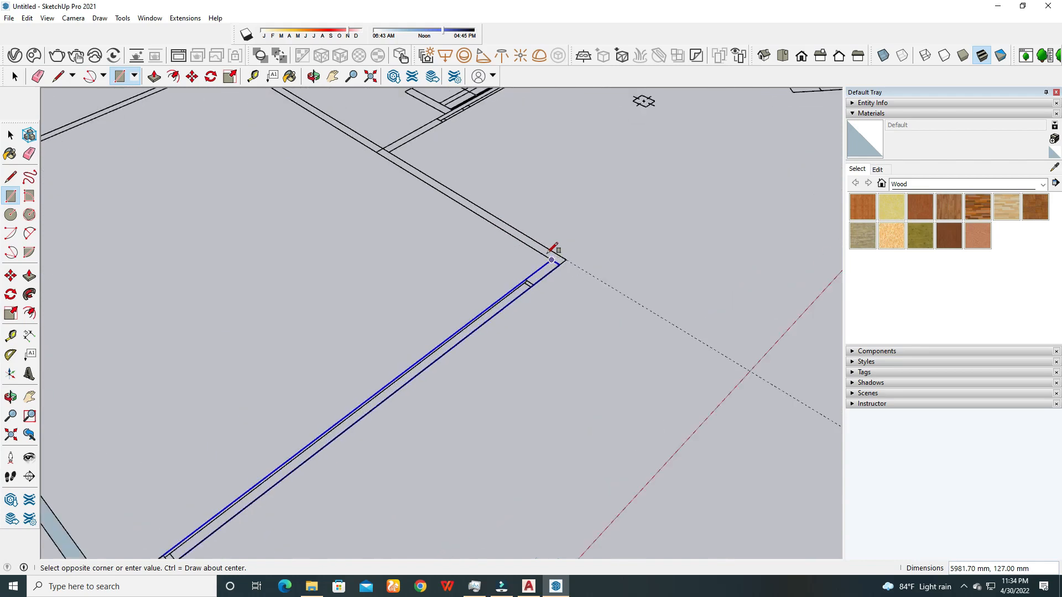
left_click(559, 267)
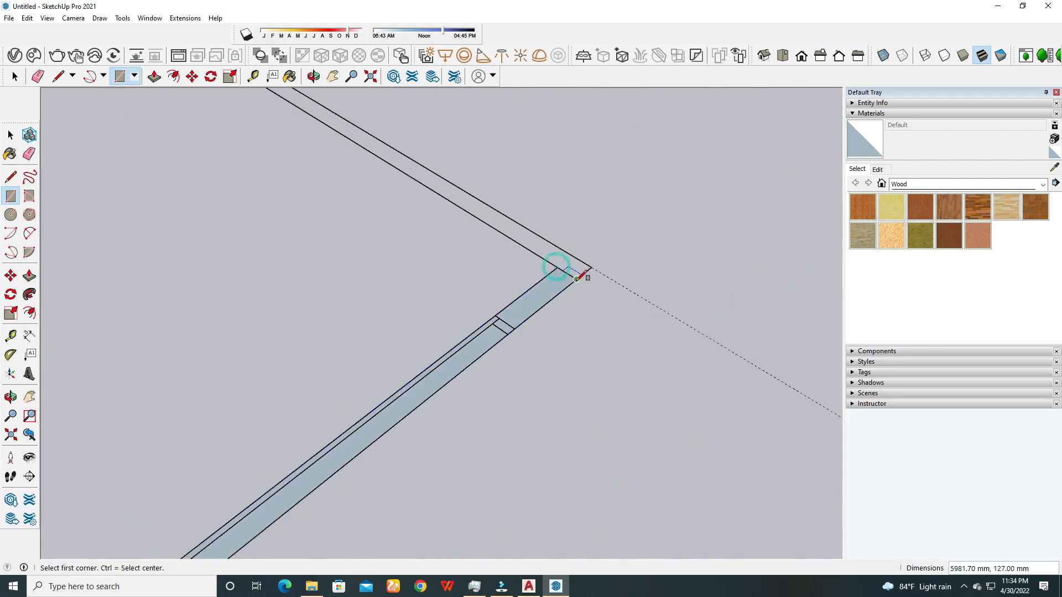
Draw a rectangle about 3.3 m long over the garage side wall, from the front corner to the living room wall junction.
left_click(576, 279)
scroll(540, 398, "down", 3)
middle_click_drag(380, 237, 288, 171)
scroll(321, 169, "up", 1)
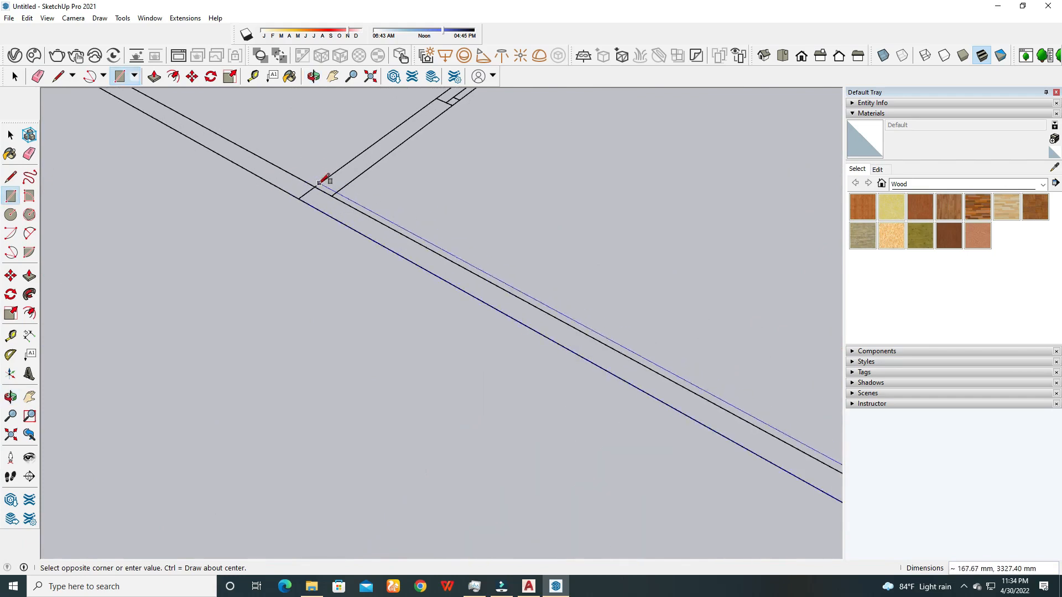
left_click(315, 187)
Draw rectangles over the living room's front wall, about 4.2 m long, and the adjoining entrance side wall, 939.8 by 127 mm.
scroll(383, 386, "down", 6)
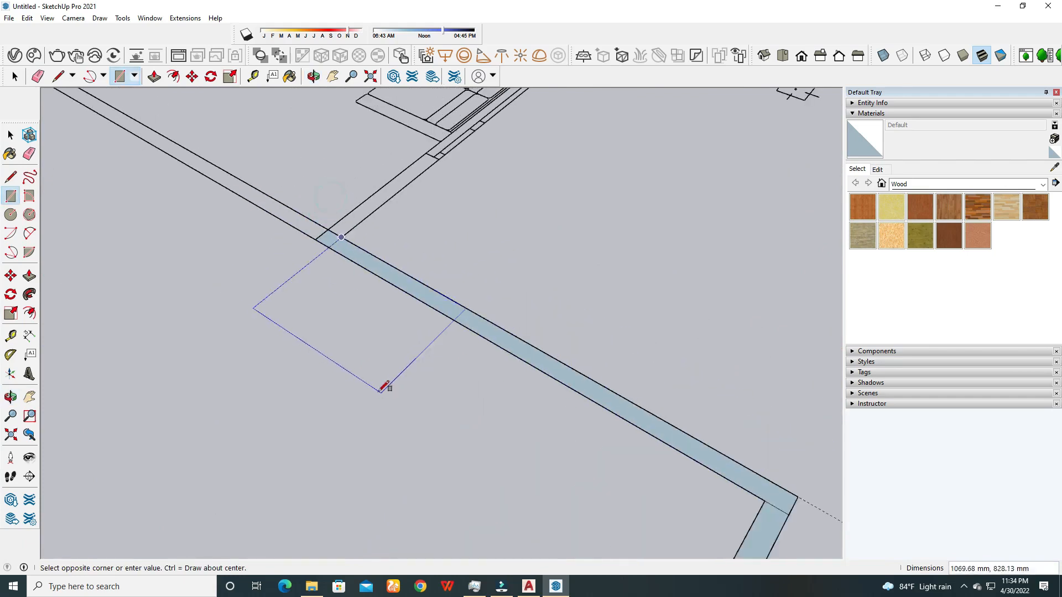
scroll(490, 198, "up", 3)
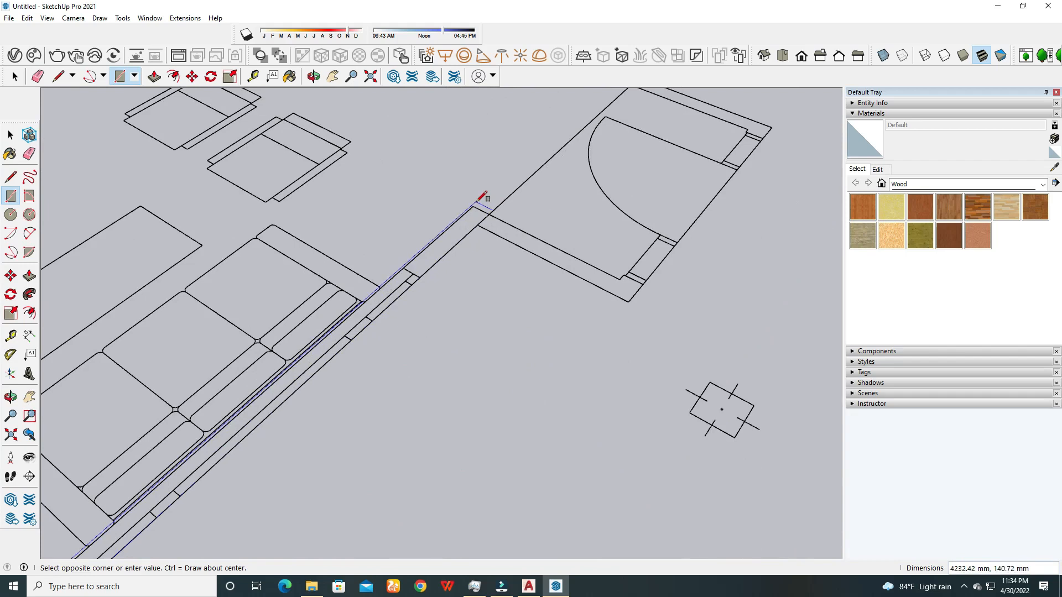
left_click(473, 206)
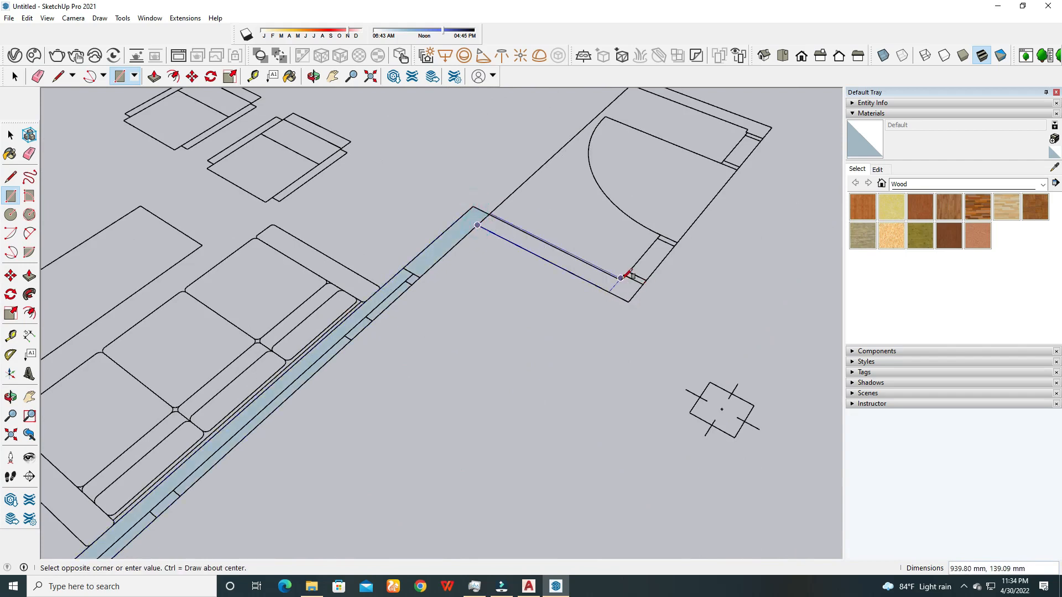
left_click(620, 280)
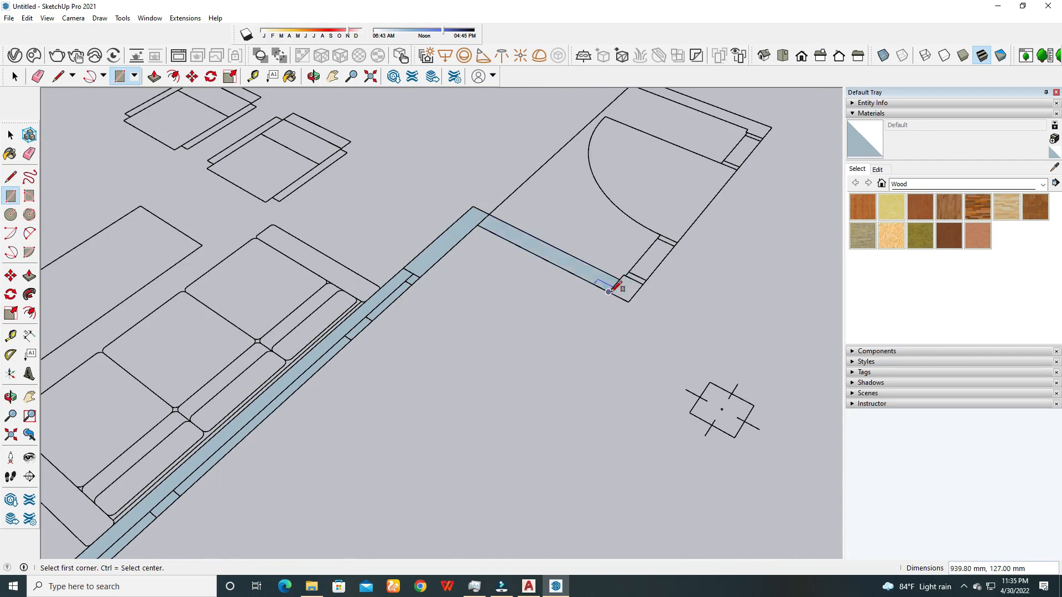
Draw a rectangle about 2.1 m long over the entrance's door wall, starting at its living room side corner.
scroll(636, 260, "down", 3)
scroll(682, 199, "up", 8)
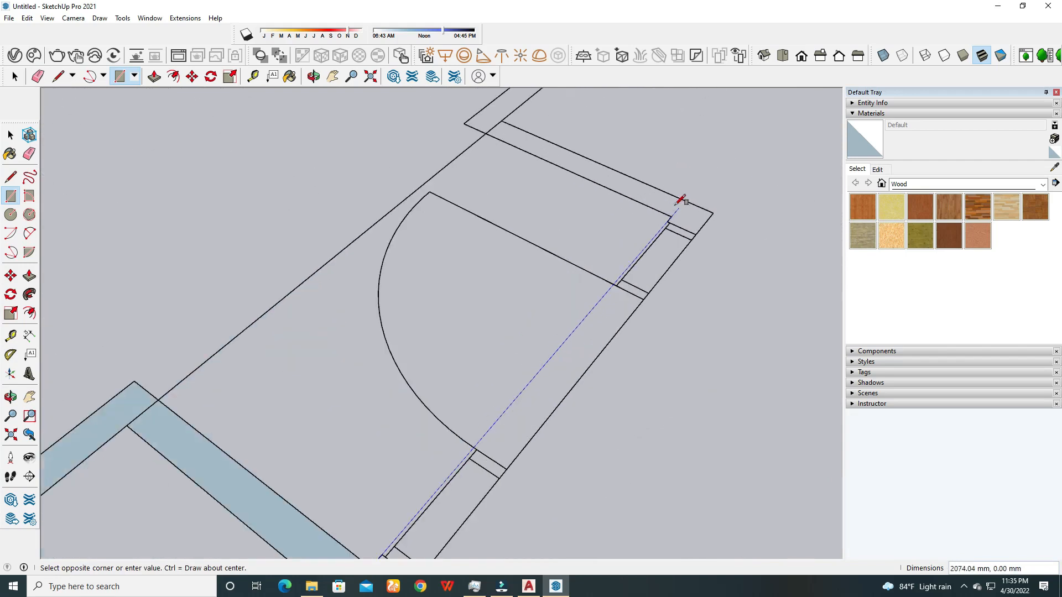
left_click(699, 229)
Draw a rectangle 939.8 mm long and about 127 mm wide over the entrance's side wall nearest the dining area.
left_click(672, 216)
scroll(479, 285, "down", 4)
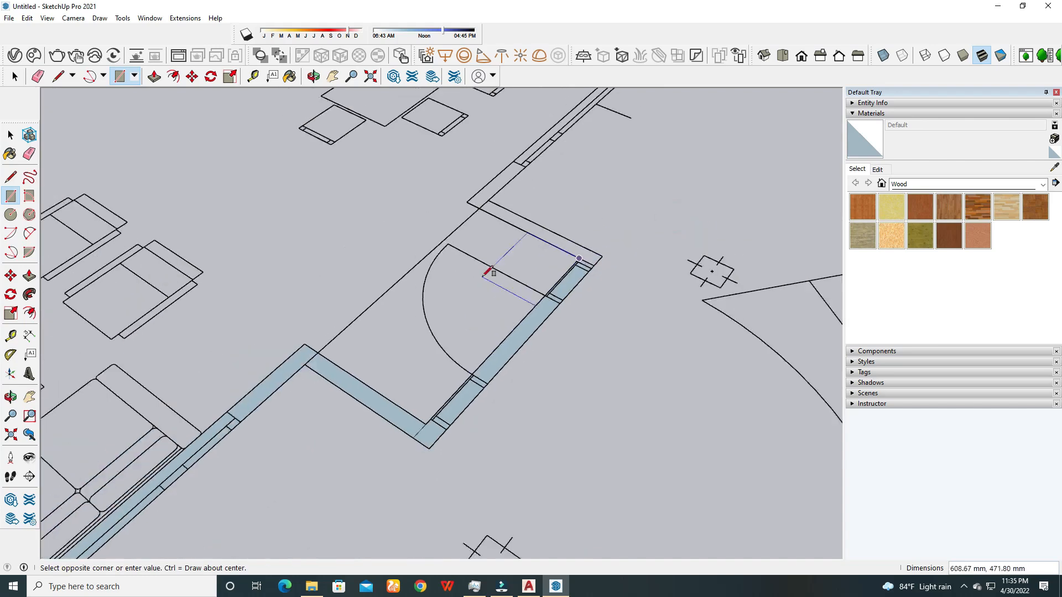
scroll(484, 221, "up", 6)
scroll(487, 222, "up", 1)
left_click(507, 235)
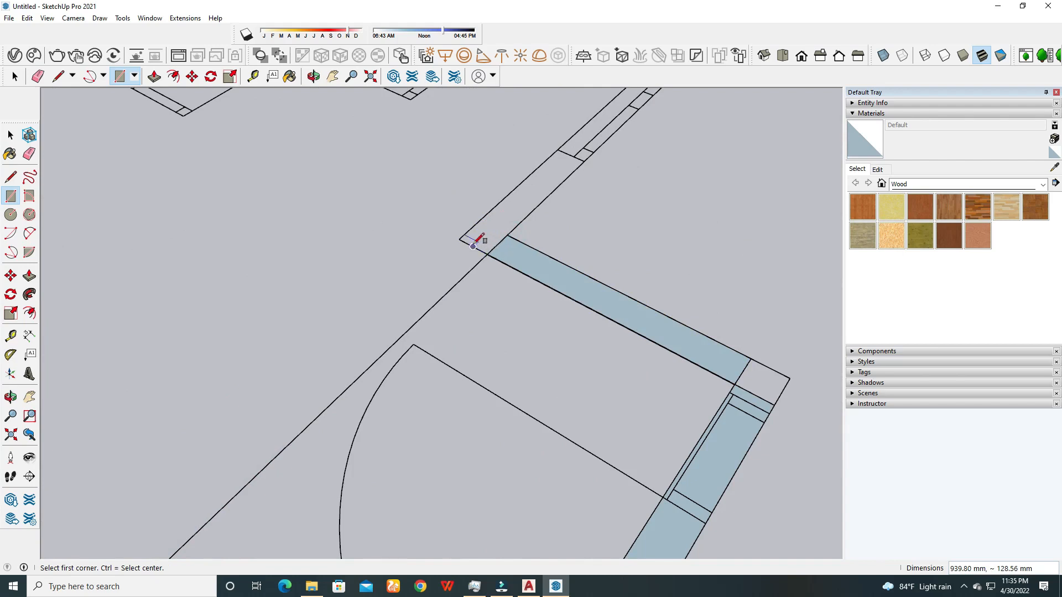
Draw a 4133.85 by 127 mm rectangle over the dining area's side wall, from the entrance to the outer corner.
left_click(459, 239)
scroll(459, 239, "down", 5)
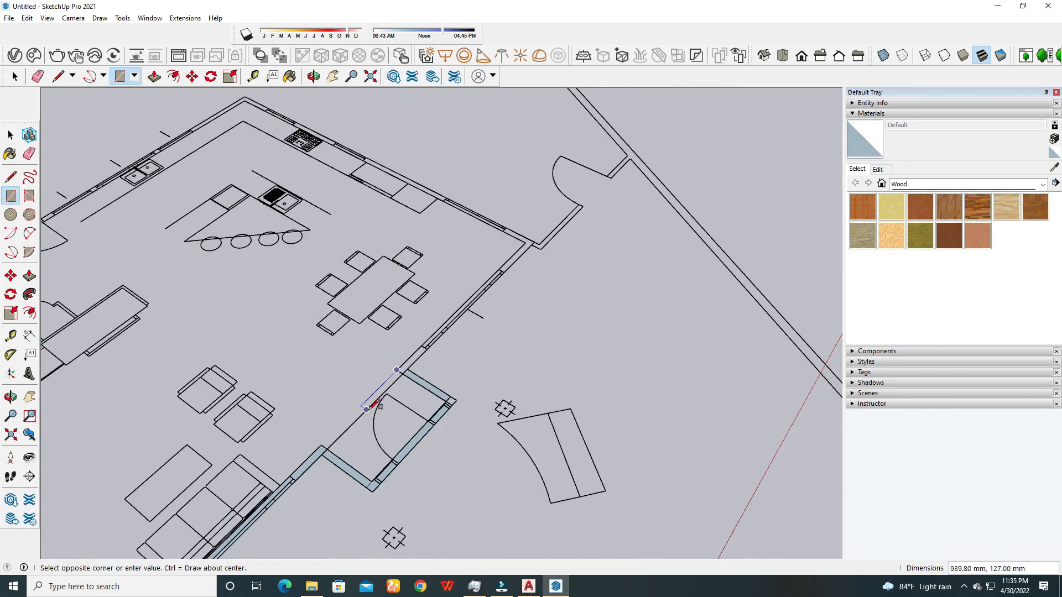
scroll(530, 239, "up", 4)
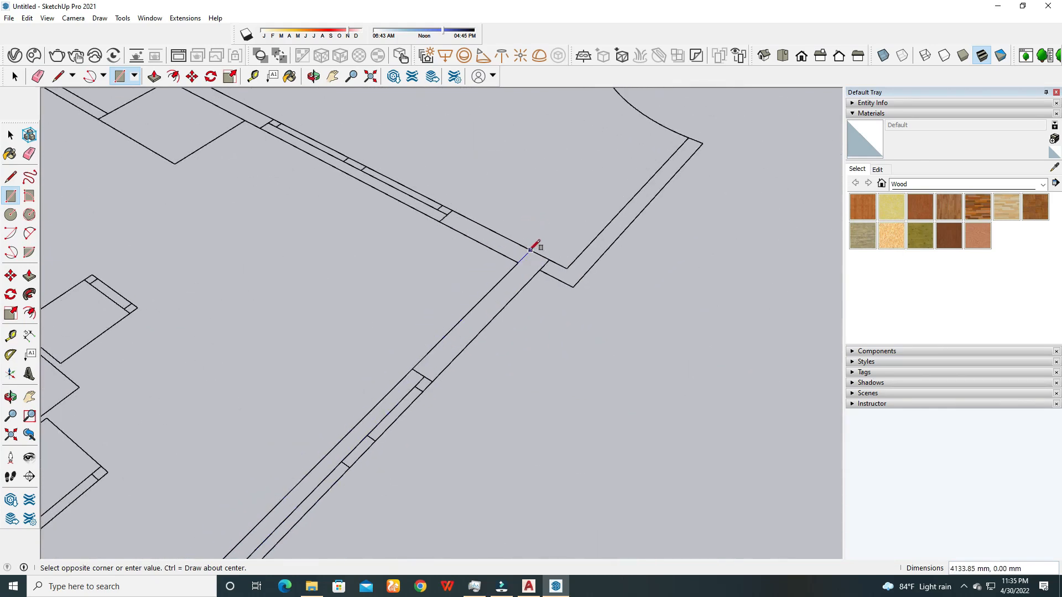
left_click(550, 260)
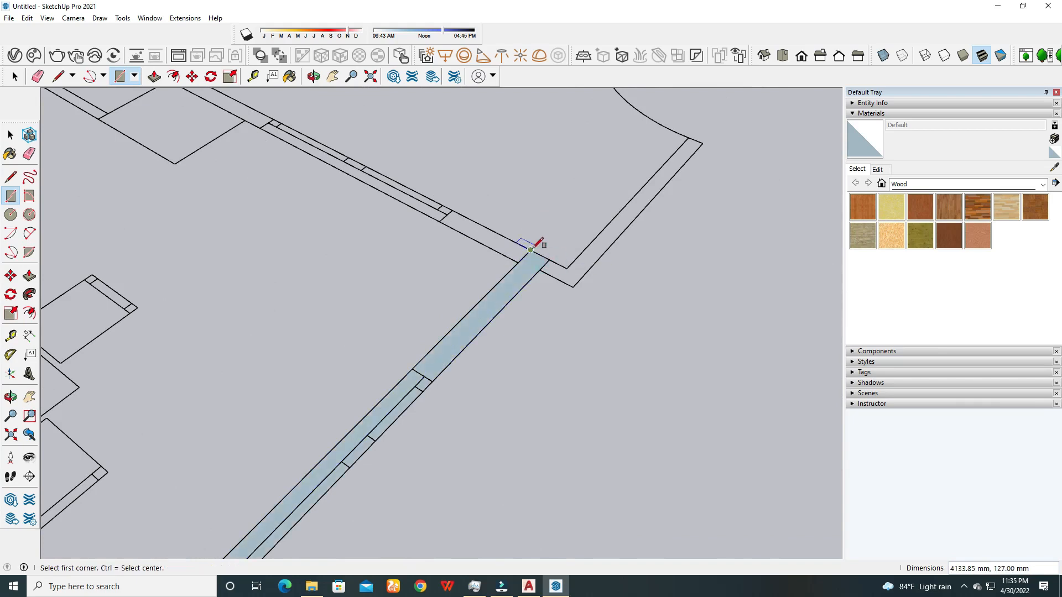
Draw a rectangle about 8.3 m long over the wall behind the kitchen stove, from the dining corner to the kitchen corner.
scroll(445, 269, "down", 5)
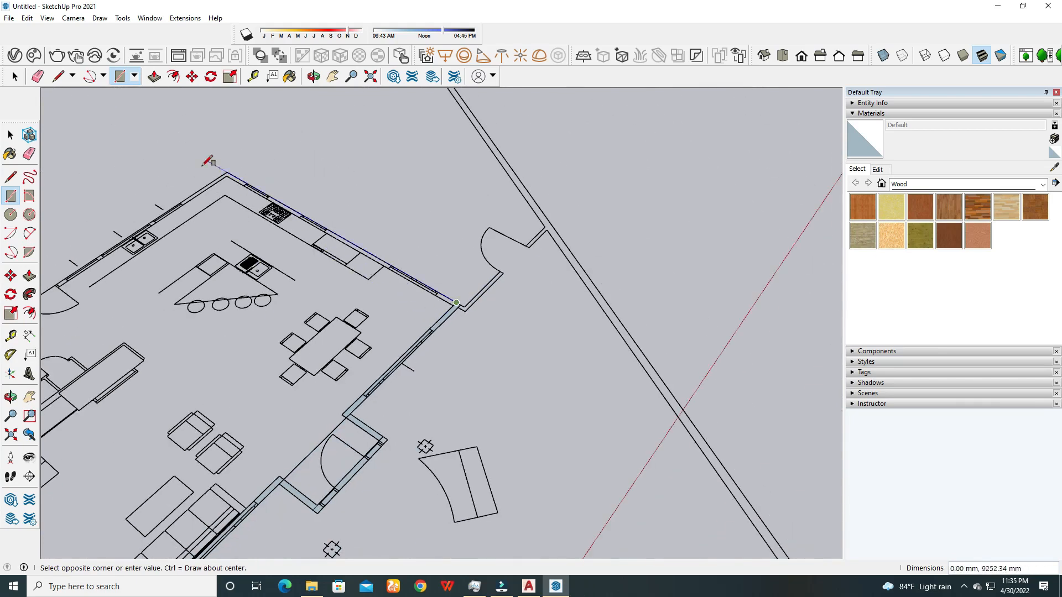
scroll(208, 161, "up", 5)
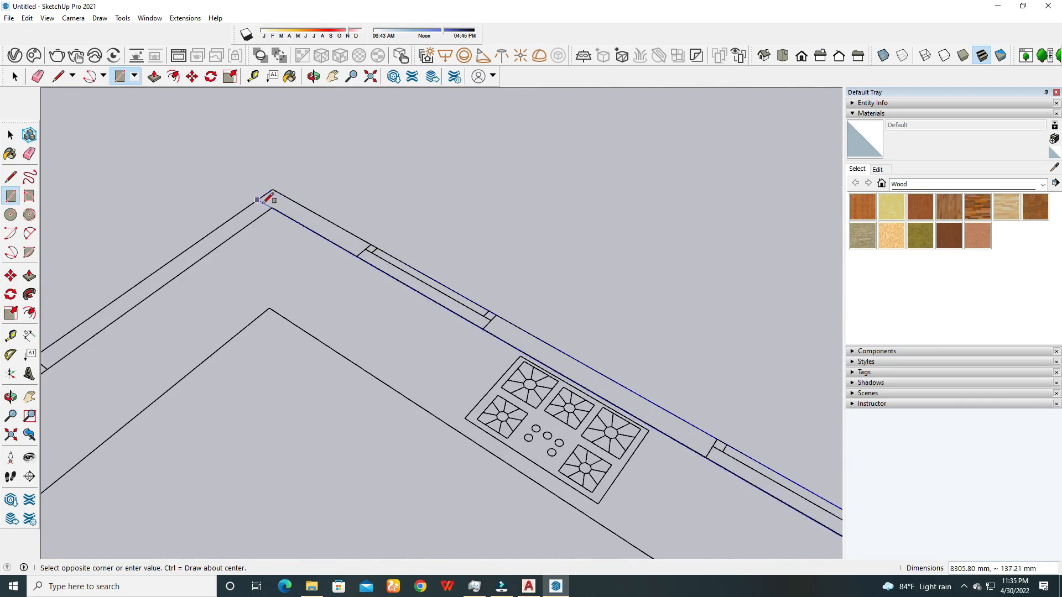
left_click(272, 207)
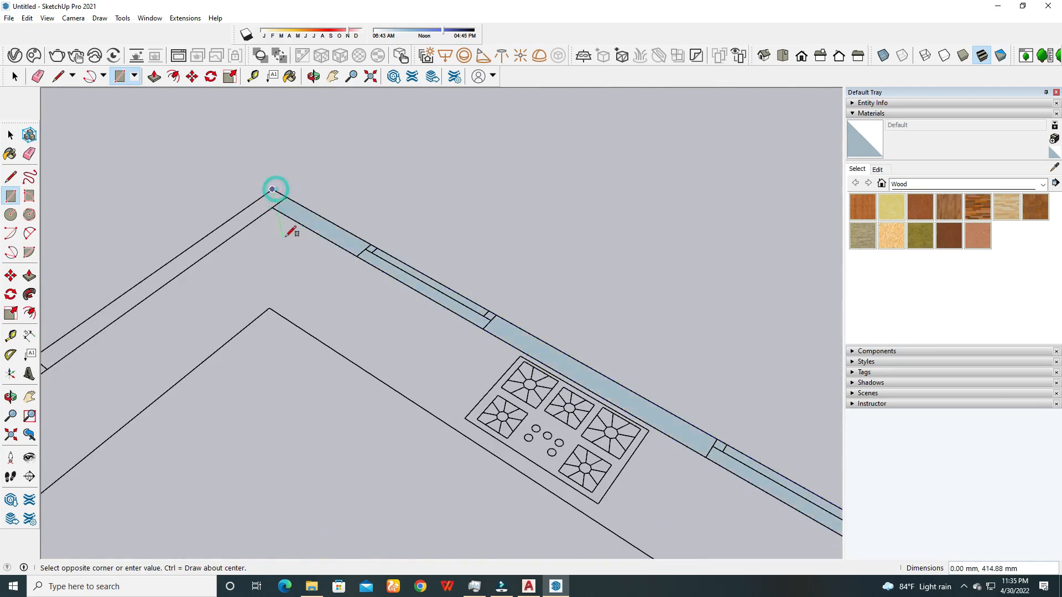
Draw an 8382 by 127 mm rectangle over the kitchen's sink wall, from the kitchen corner to the bedroom wing junction.
scroll(286, 235, "down", 10)
scroll(317, 266, "down", 2)
scroll(232, 301, "up", 8)
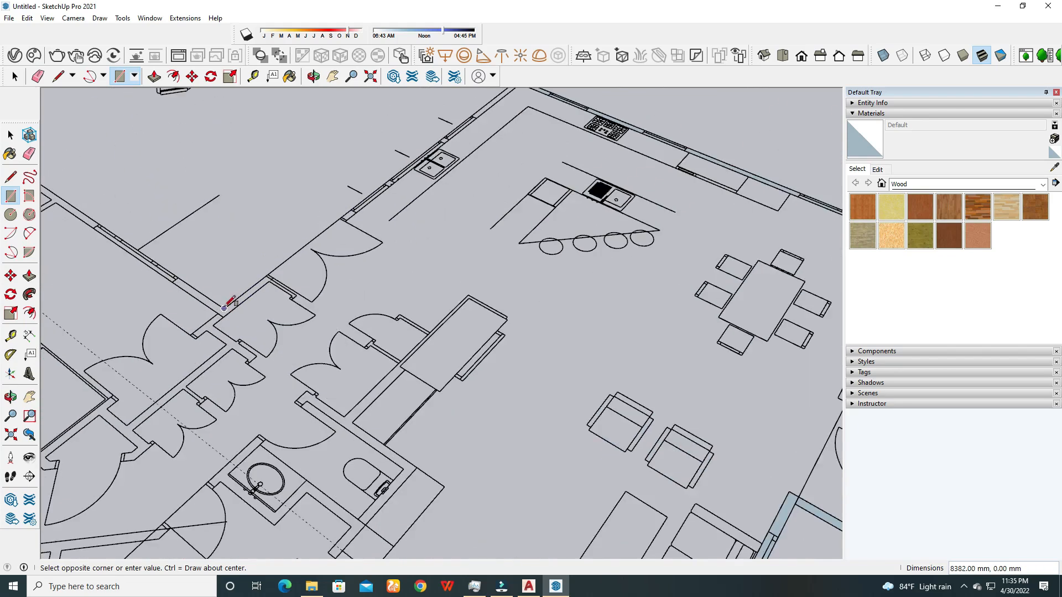
scroll(224, 308, "up", 3)
left_click(238, 320)
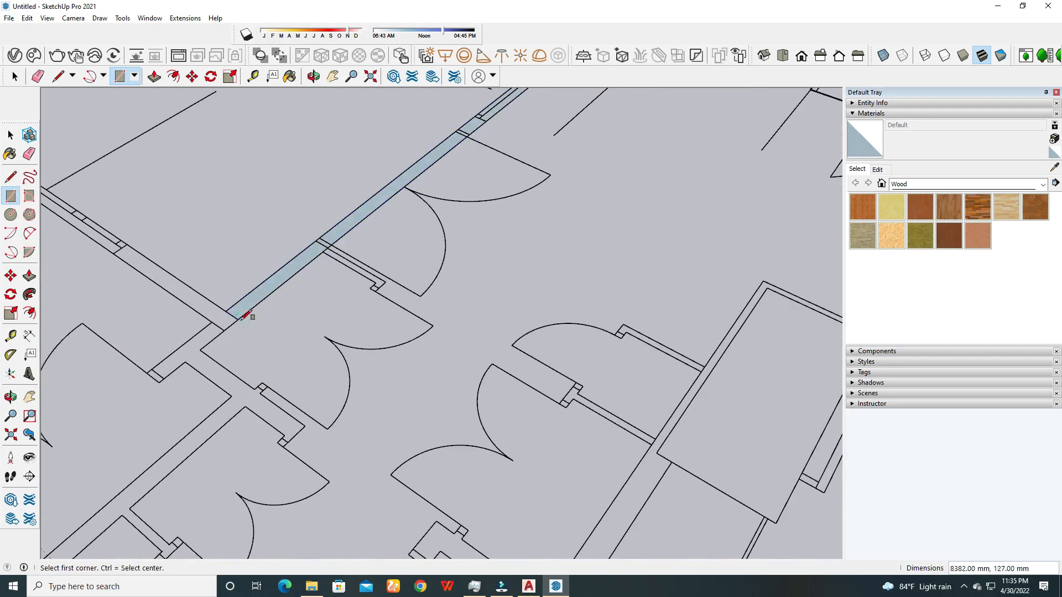
Draw a 13030.2 by 127 mm rectangle over the bedroom wing's patio-side wall, ending at the outer bedroom corner.
scroll(302, 371, "down", 10)
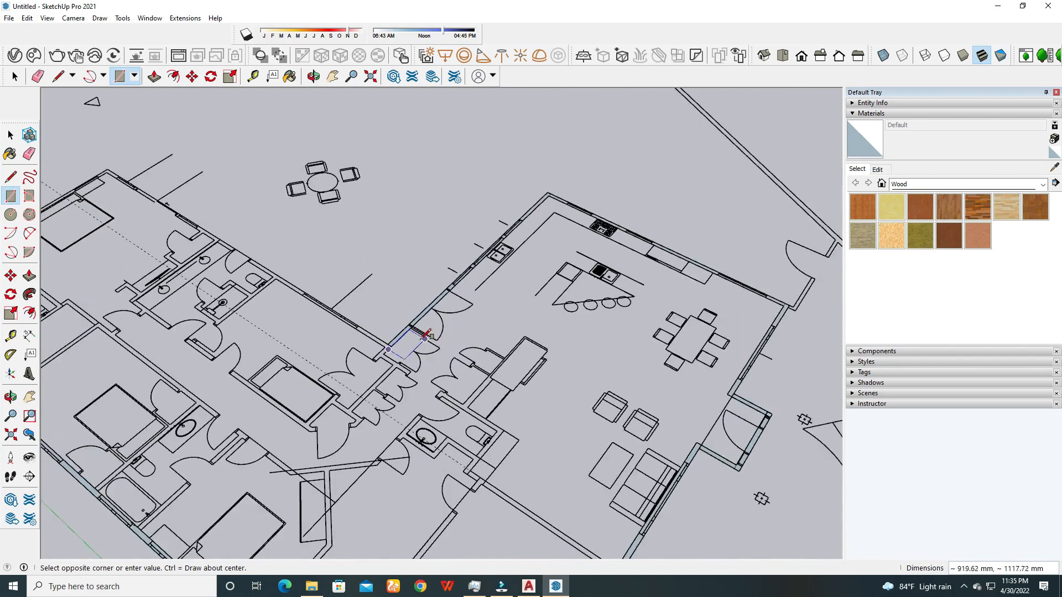
scroll(209, 219, "up", 8)
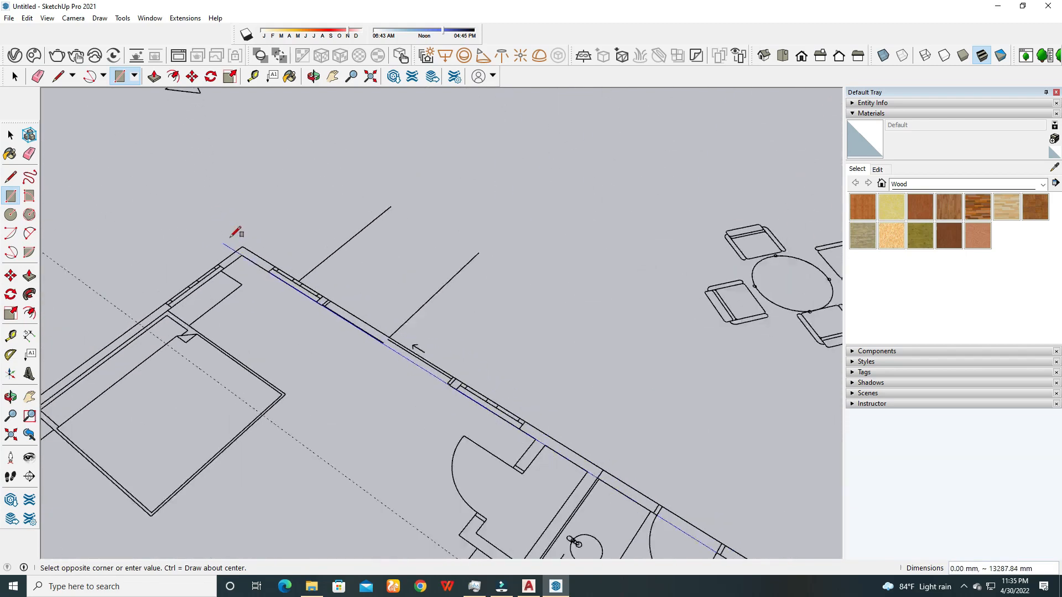
left_click(255, 257)
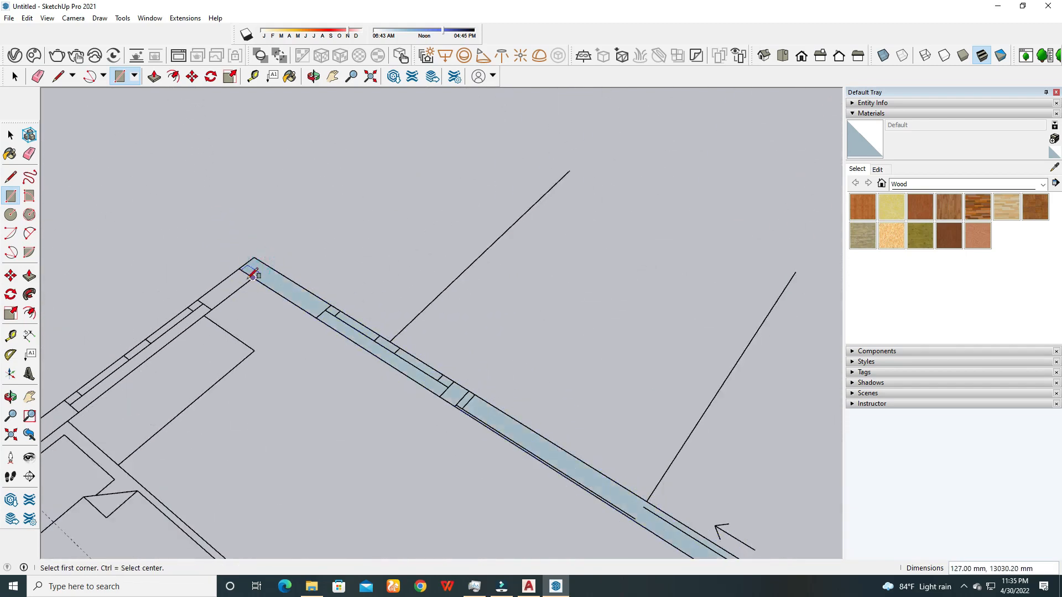
Draw a 7670.8 by 127 mm rectangle over the bedroom wing's end wall to close the exterior wall outline.
left_click(253, 275)
scroll(254, 280, "down", 6)
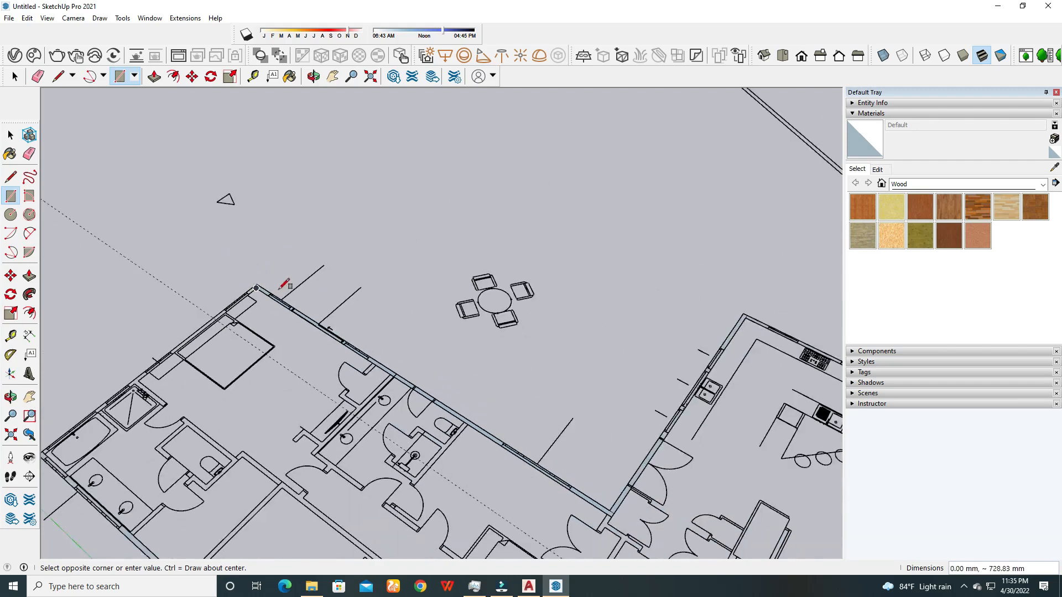
scroll(148, 376, "up", 10)
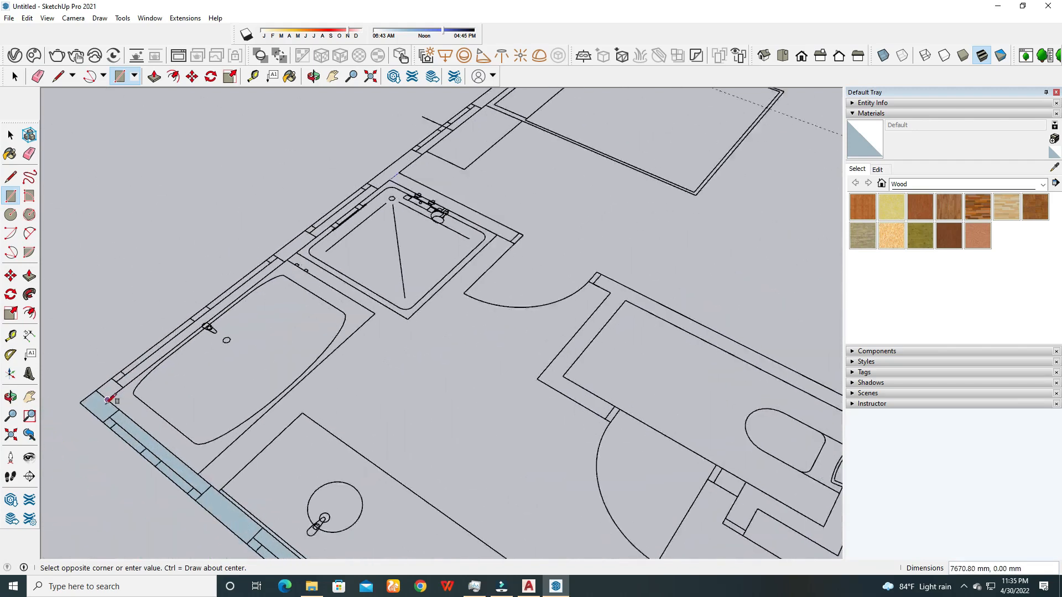
left_click(87, 370)
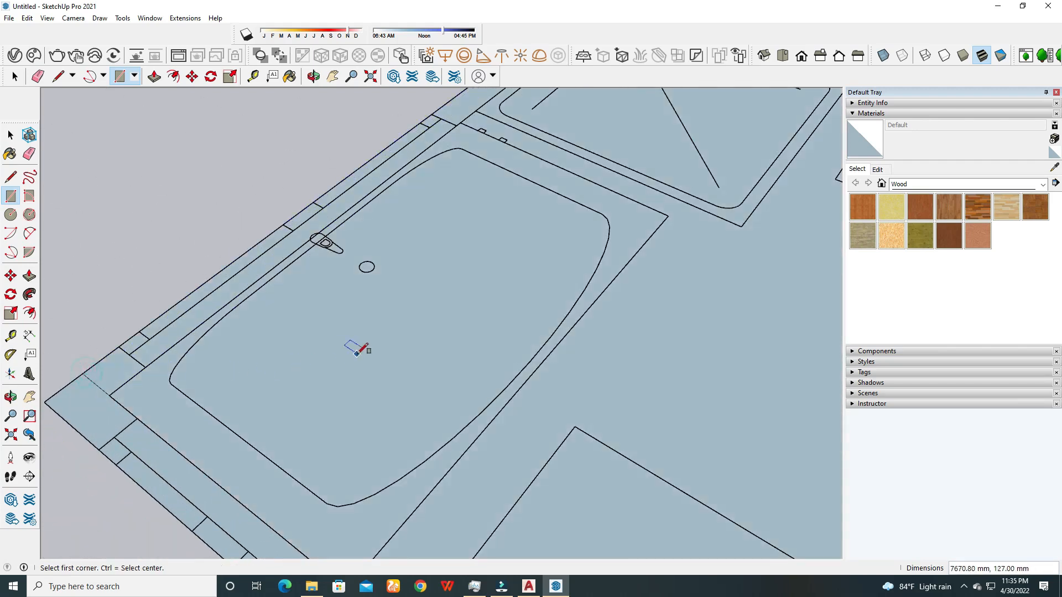
Erase the leftover seam lines at the bathroom and bedroom corners of the traced end wall.
scroll(356, 352, "down", 10)
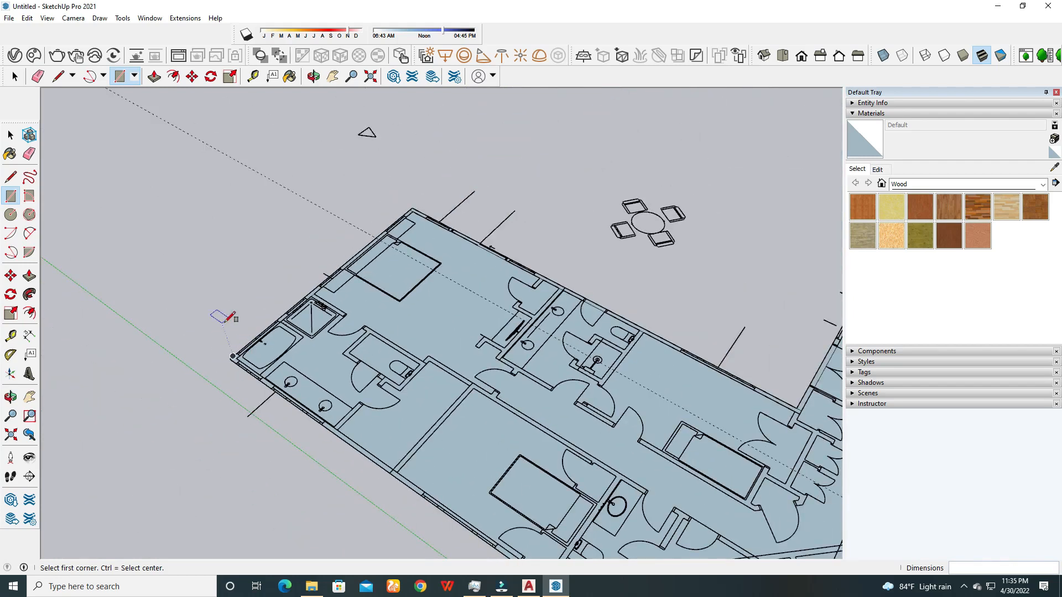
left_click(15, 138)
scroll(379, 315, "down", 2)
middle_click_drag(283, 330, 443, 360)
scroll(308, 415, "up", 5)
scroll(309, 413, "up", 6)
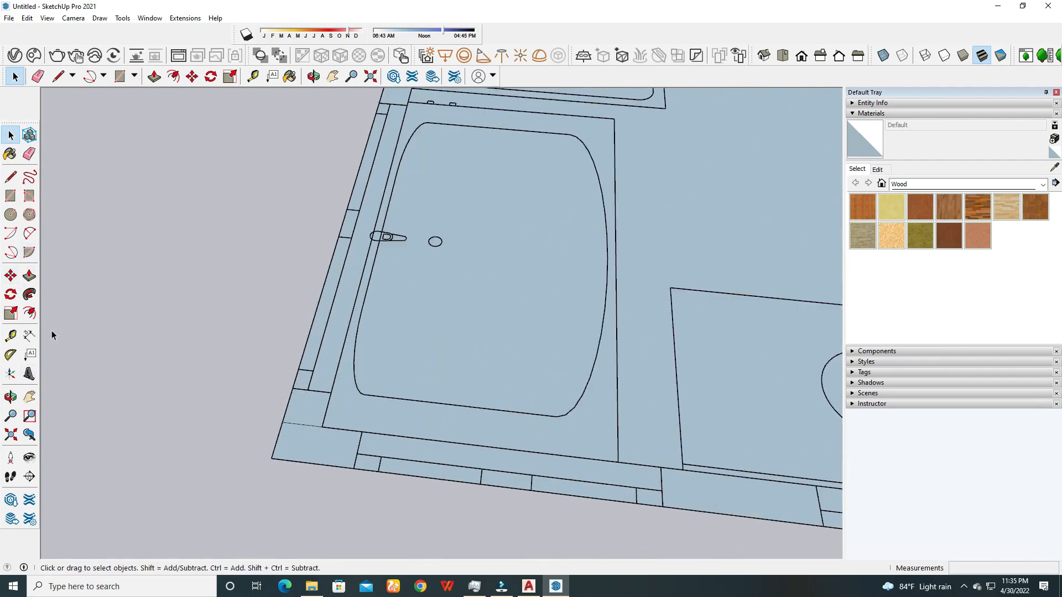
left_click(30, 155)
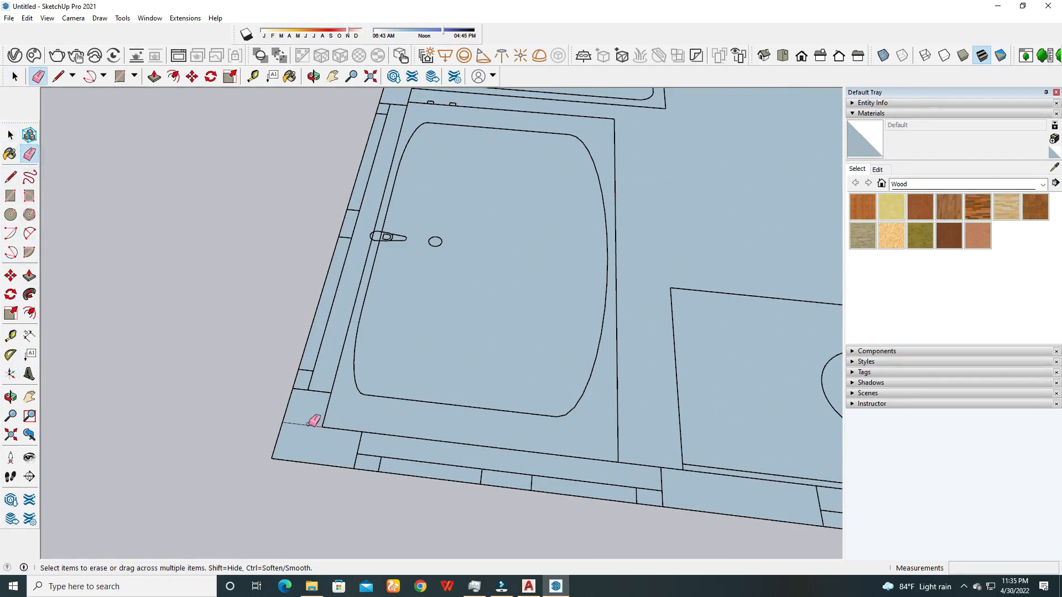
scroll(314, 422, "down", 8)
scroll(318, 283, "up", 6)
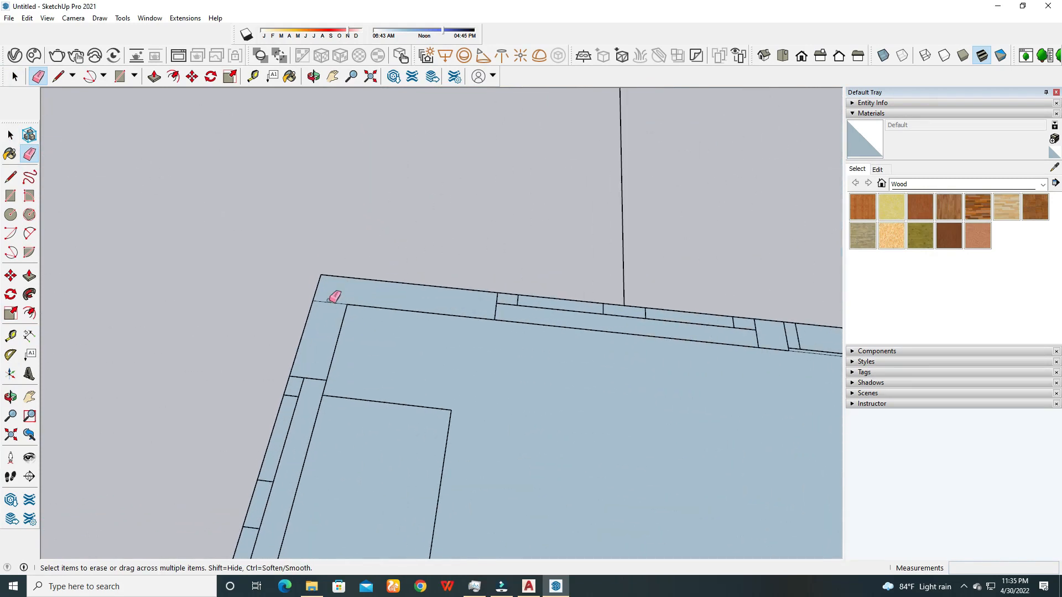
scroll(332, 299, "down", 7)
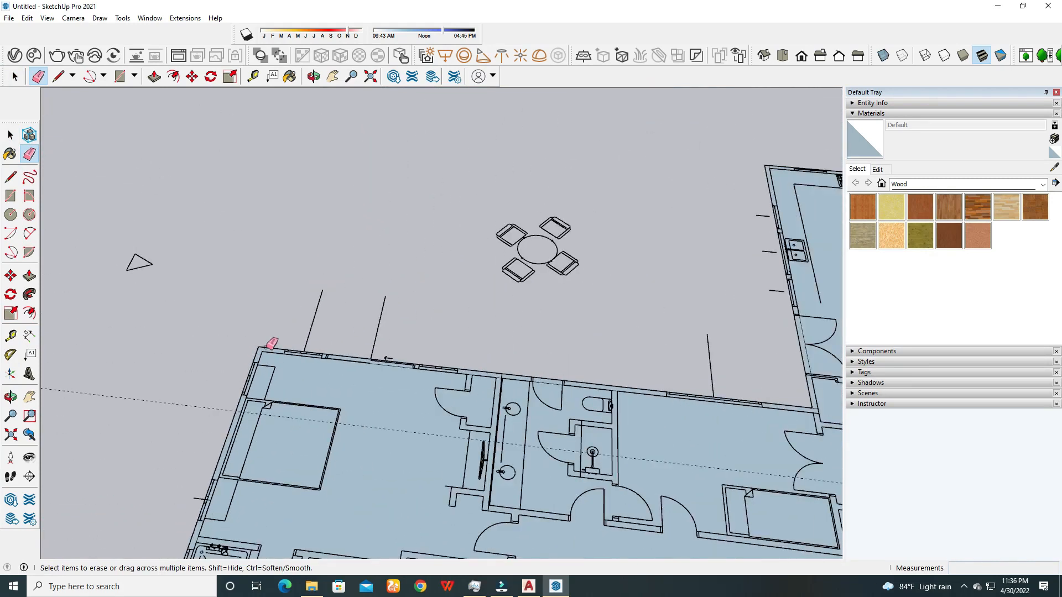
Erase the leftover seam lines at the bedroom wing and kitchen junction and at the kitchen and dining outer corners.
scroll(645, 390, "up", 7)
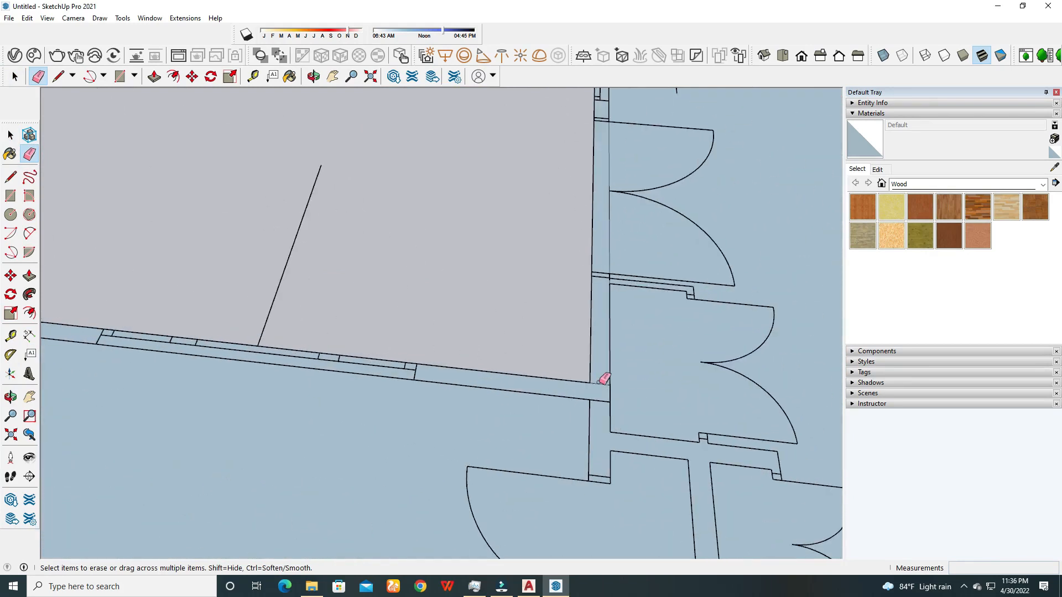
scroll(495, 422, "down", 5)
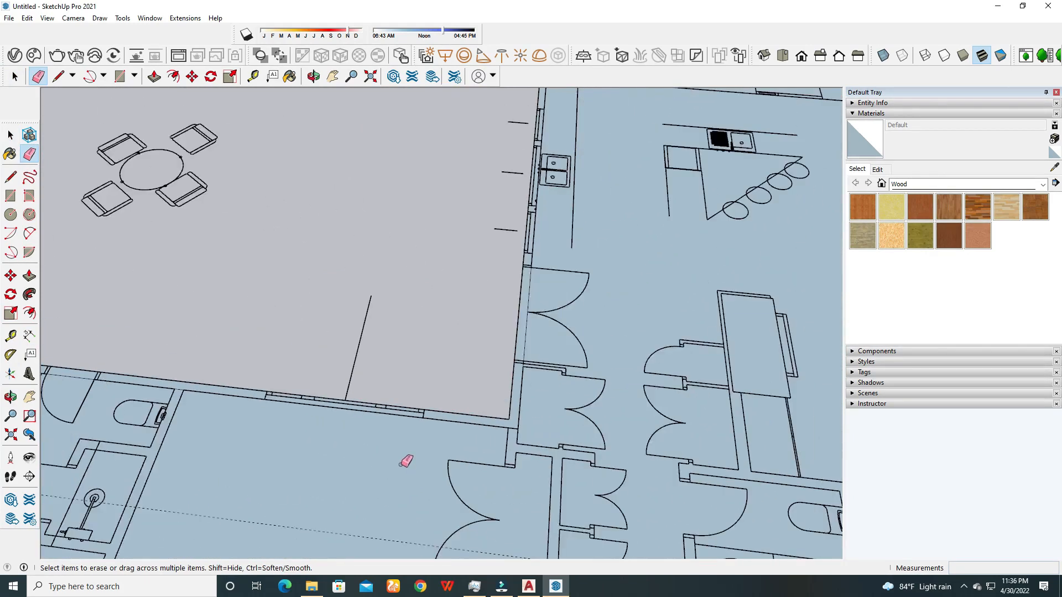
scroll(409, 441, "down", 2)
scroll(454, 260, "up", 6)
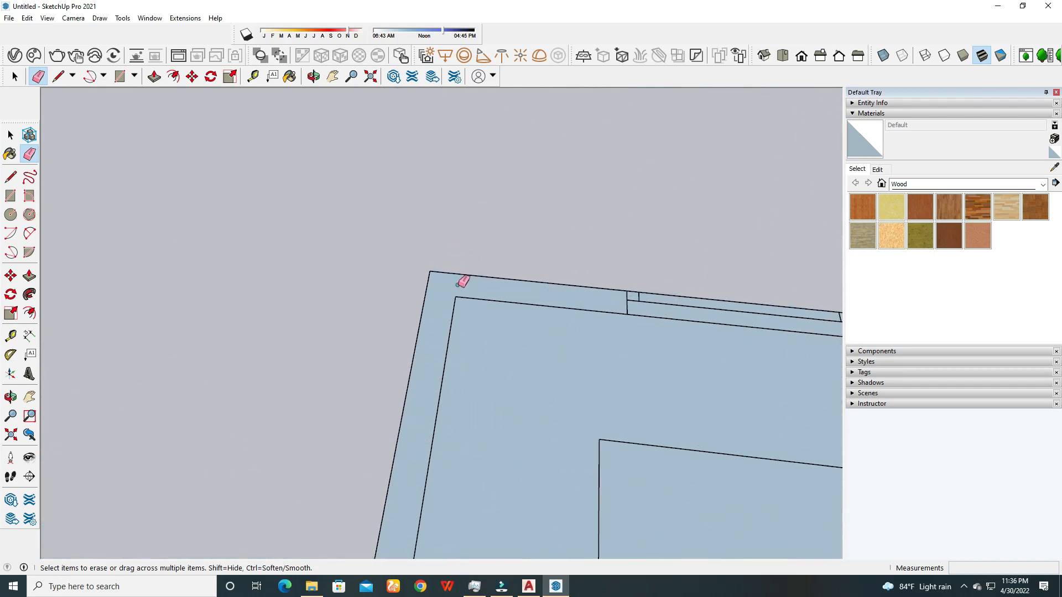
scroll(190, 299, "down", 4)
scroll(725, 343, "up", 4)
scroll(721, 345, "up", 2)
scroll(407, 256, "down", 7)
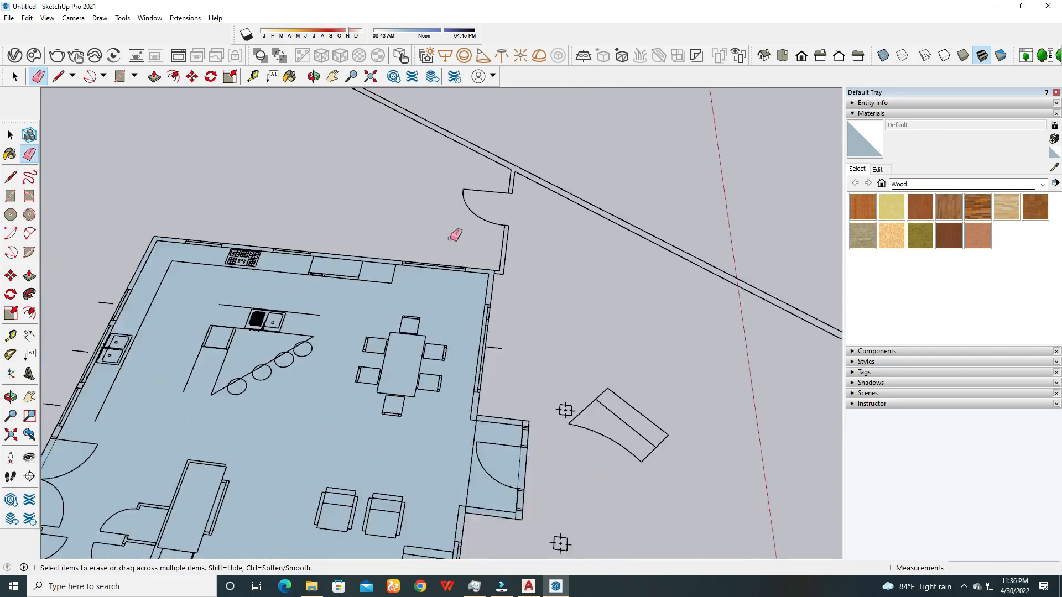
Try to erase the seam line where the dining area's side wall meets the entrance side wall.
scroll(475, 348, "up", 4)
scroll(489, 348, "up", 3)
left_click(480, 355)
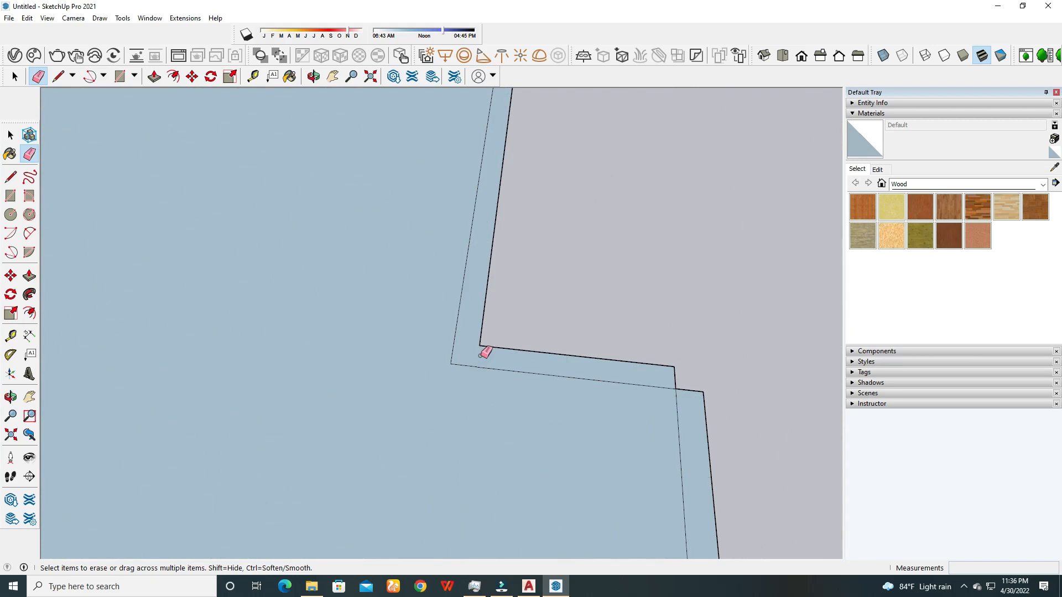
key("ctrl+z")
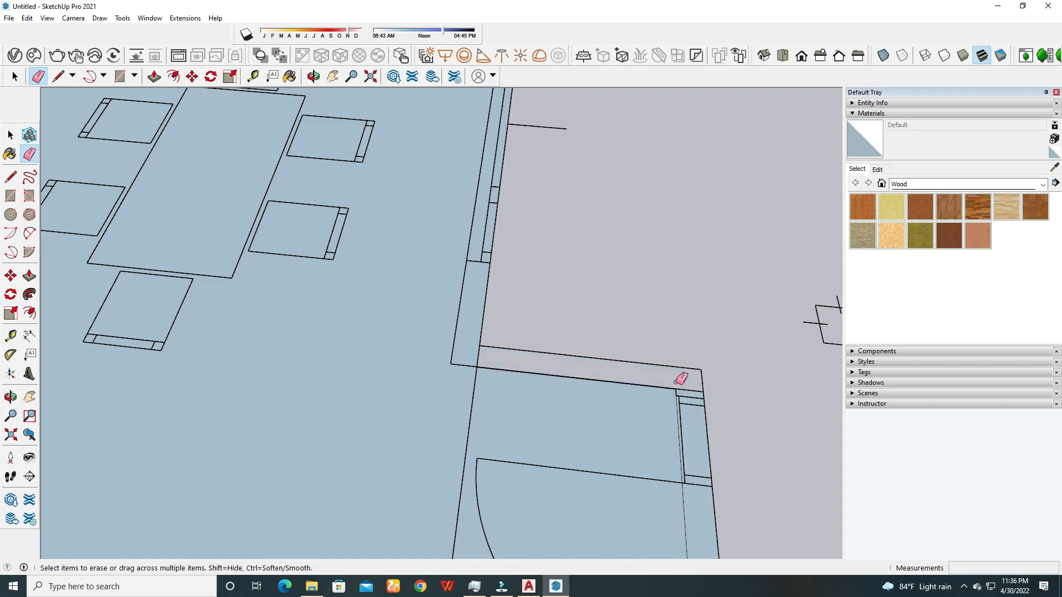
Erase the seam line at the entrance's front corner and try erasing the one at the living room wall junction.
scroll(550, 273, "down", 5)
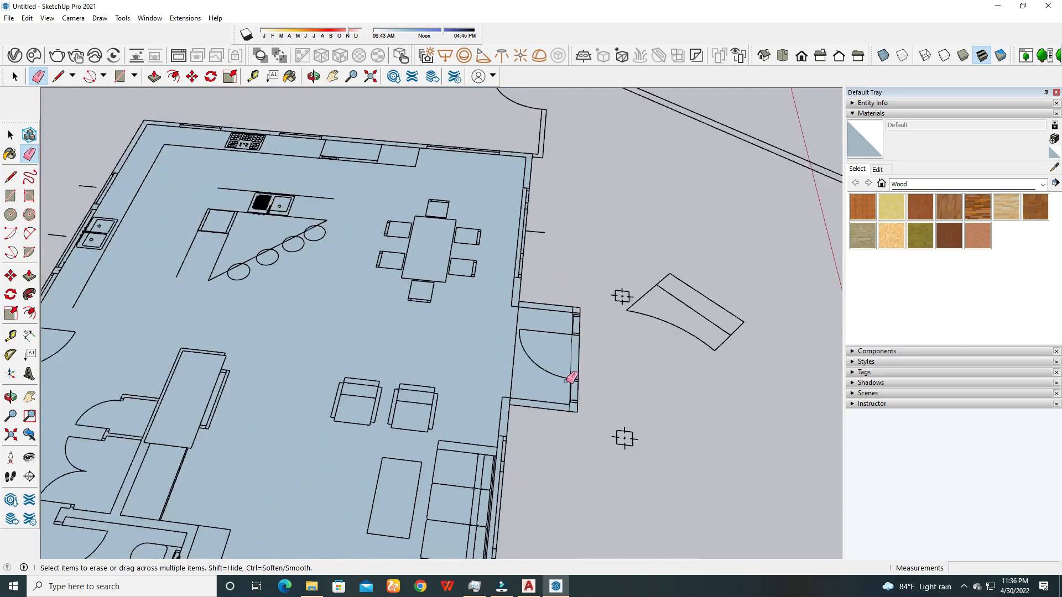
scroll(573, 374, "up", 5)
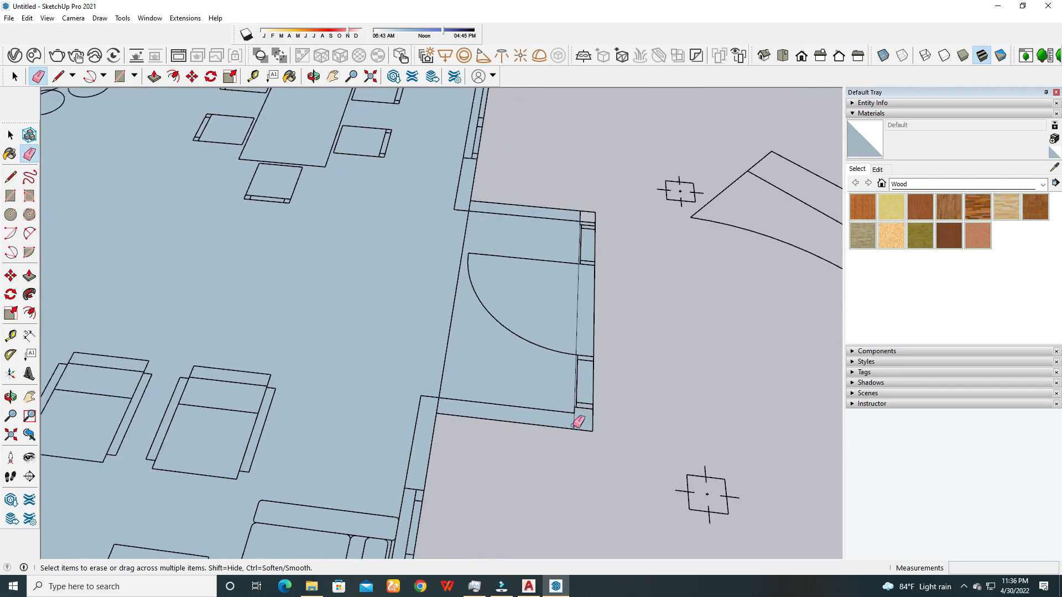
scroll(466, 325, "down", 5)
scroll(441, 341, "up", 5)
left_click(456, 362)
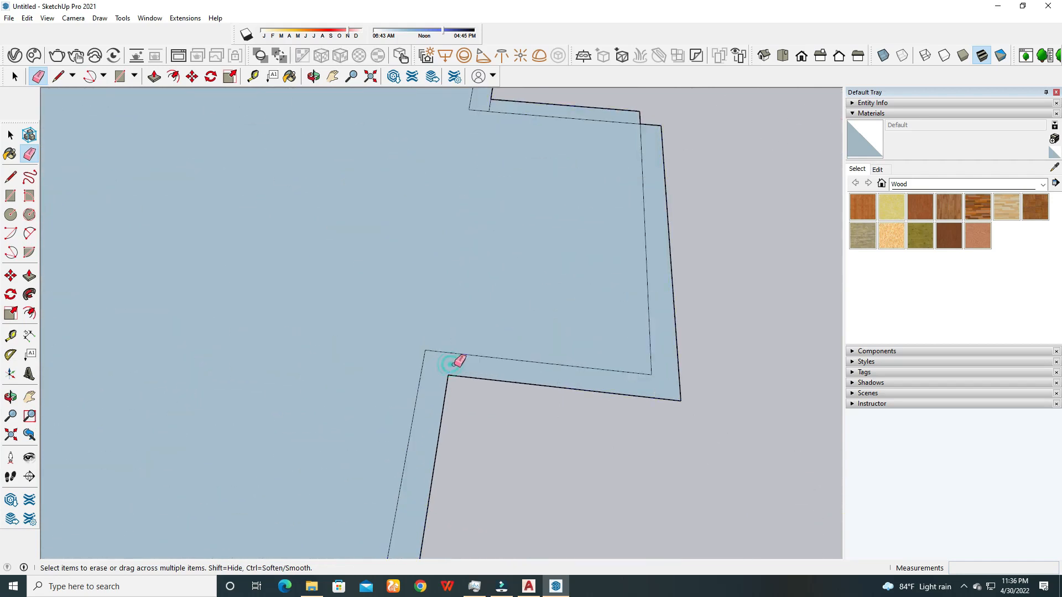
key("ctrl+z")
Try to erase the seam line where the living room's front wall meets the garage side wall.
scroll(461, 357, "down", 5)
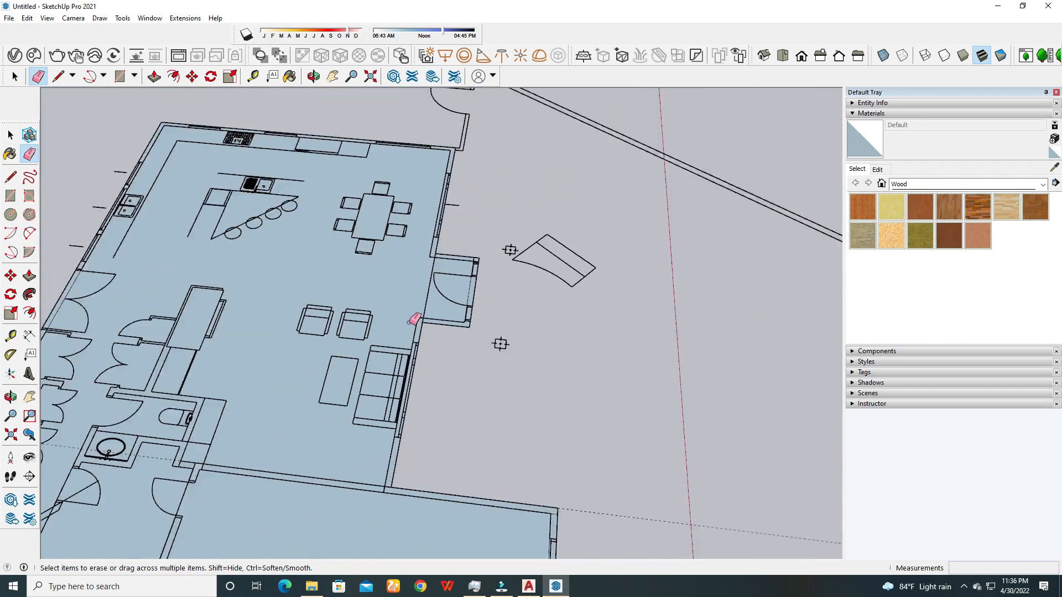
scroll(393, 466, "up", 5)
left_click(404, 455)
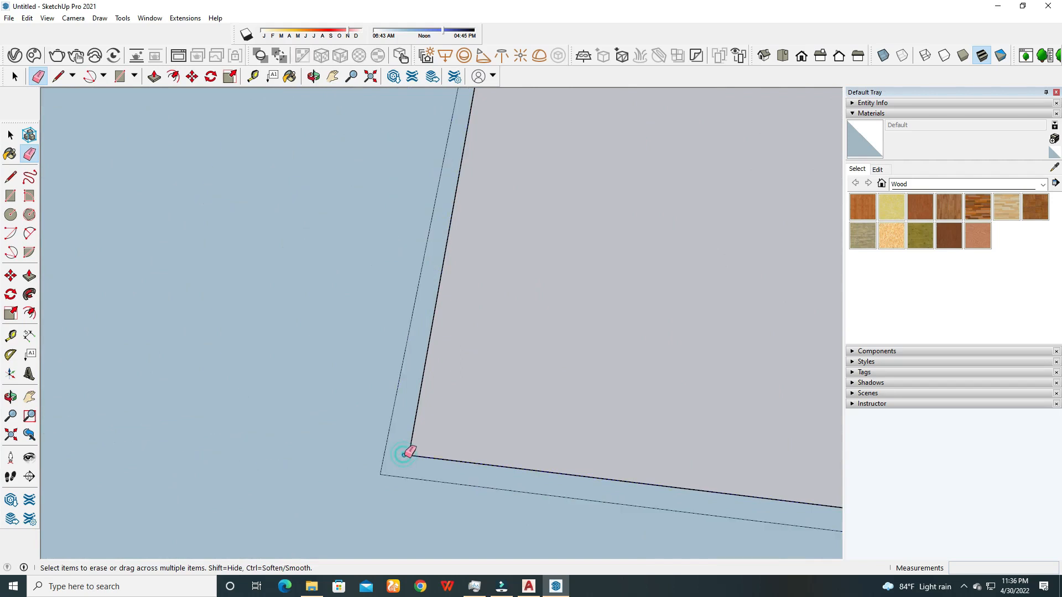
scroll(416, 451, "down", 10)
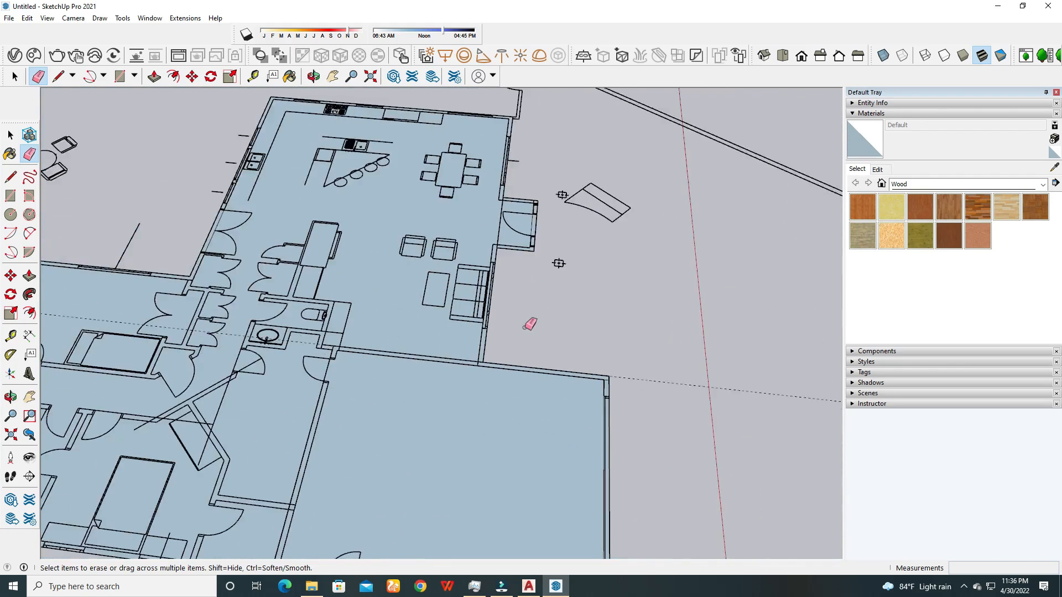
left_click(15, 137)
scroll(17, 136, "down", 3)
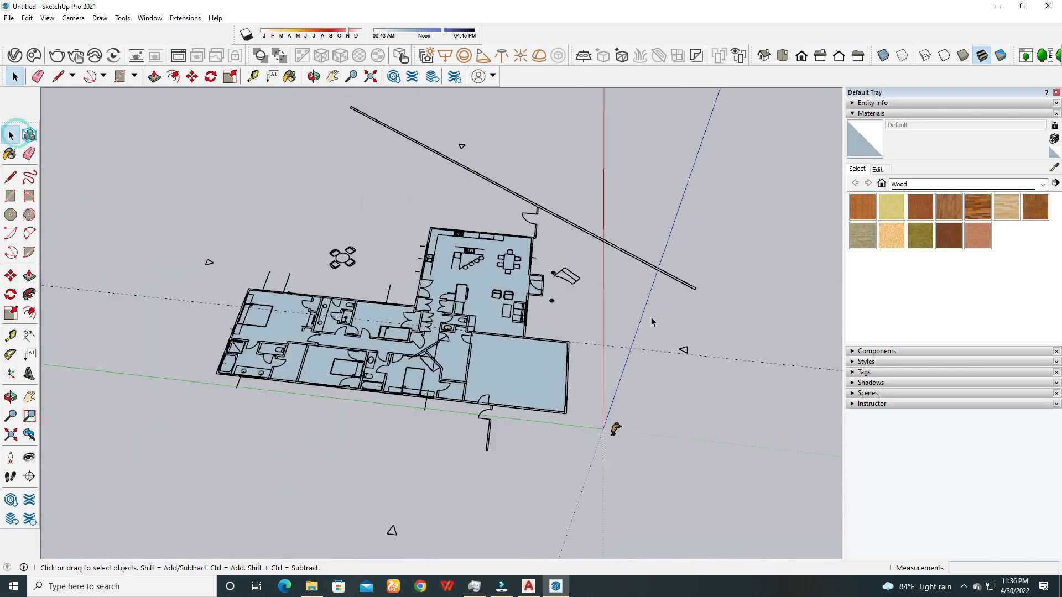
middle_click_drag(254, 351, 545, 479)
scroll(339, 391, "up", 4)
scroll(337, 391, "up", 3)
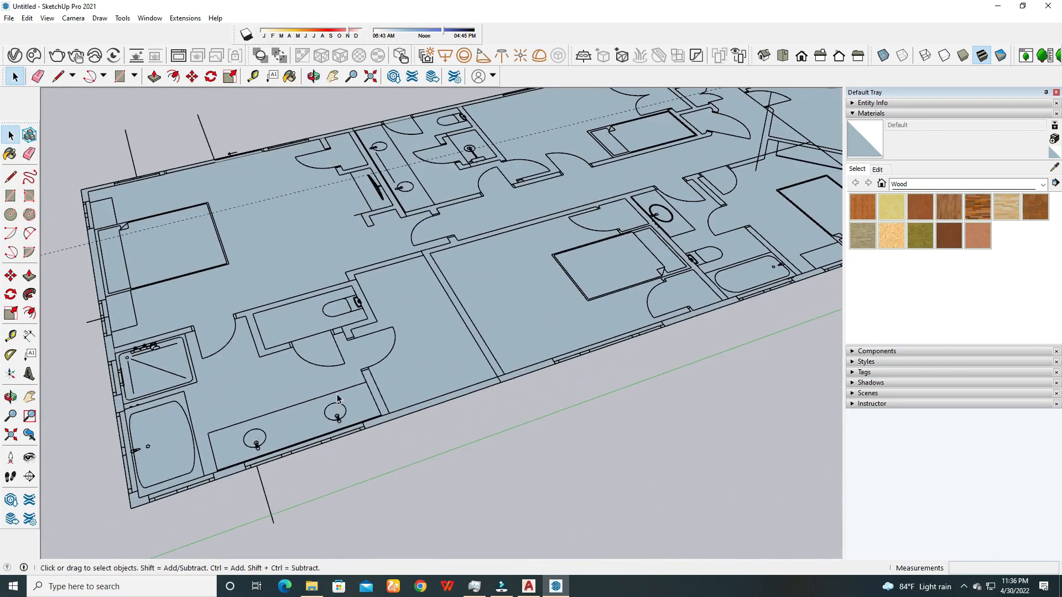
left_click(30, 276)
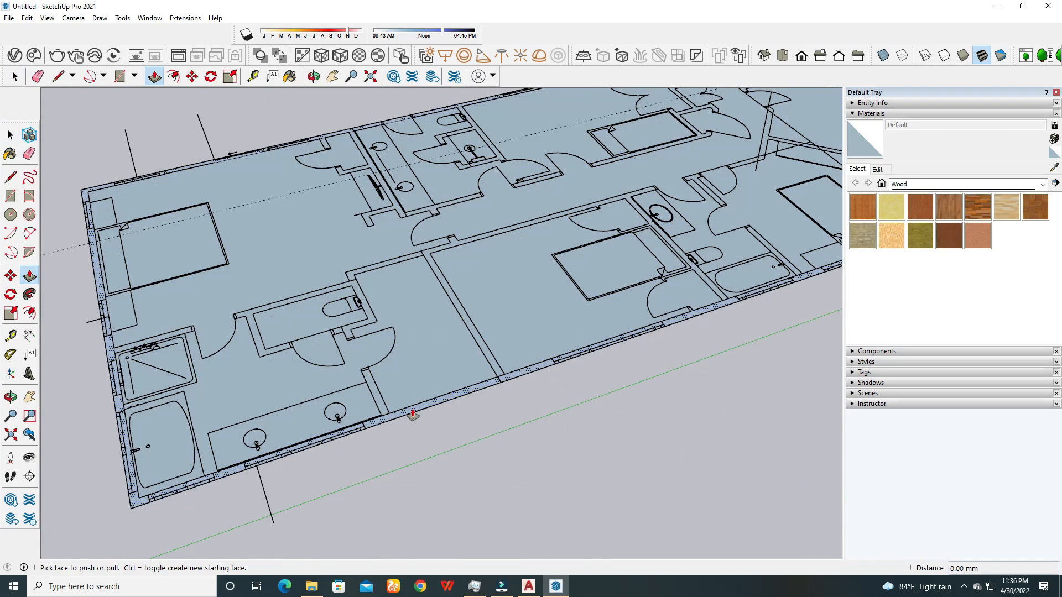
left_click(412, 414)
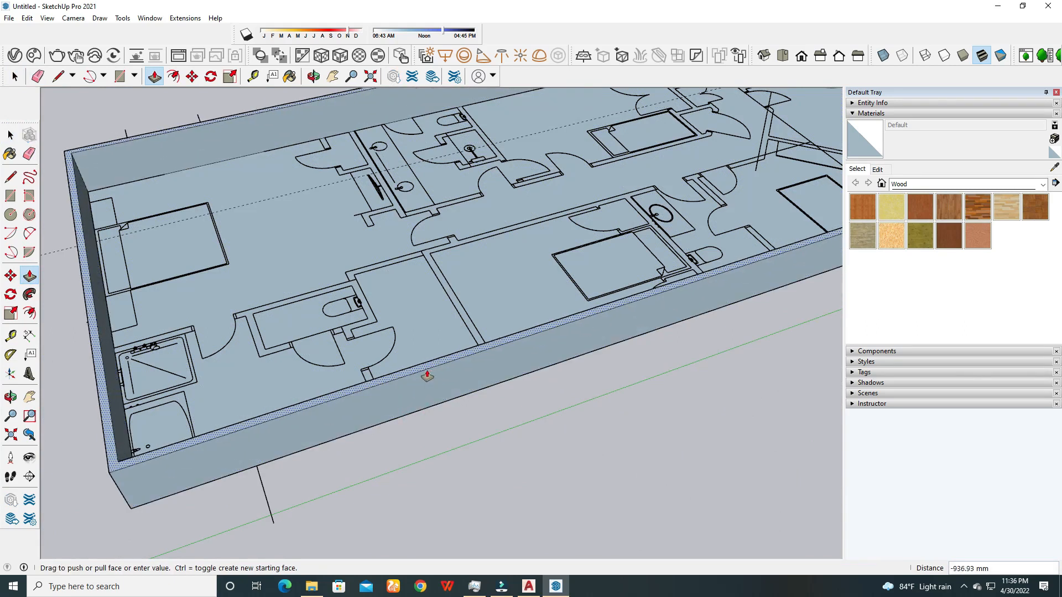
left_click(429, 367)
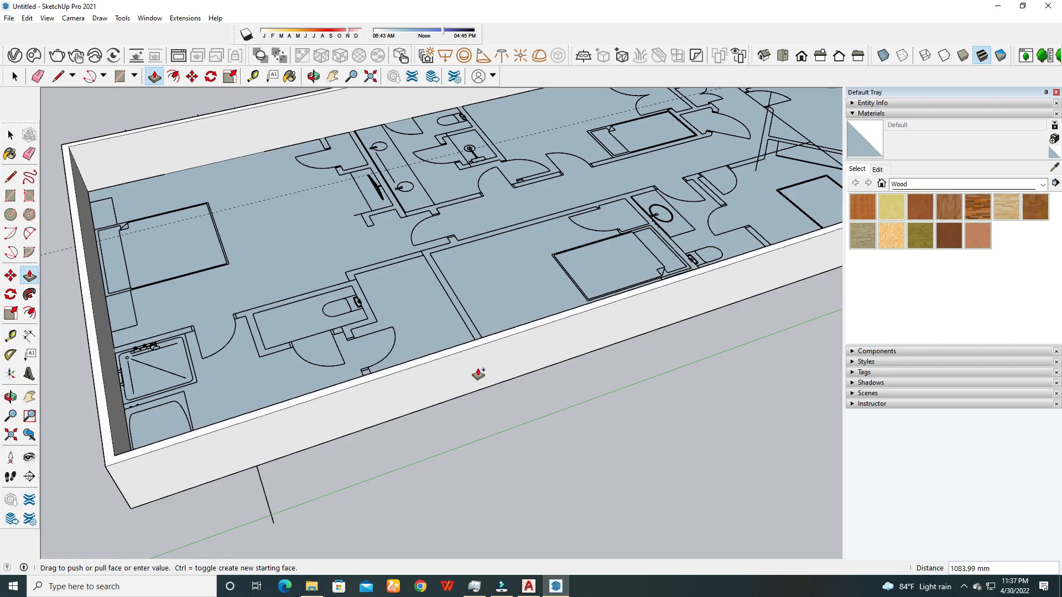
middle_click_drag(467, 357, 486, 275)
left_click_drag(487, 275, 498, 189)
middle_click_drag(497, 189, 552, 174)
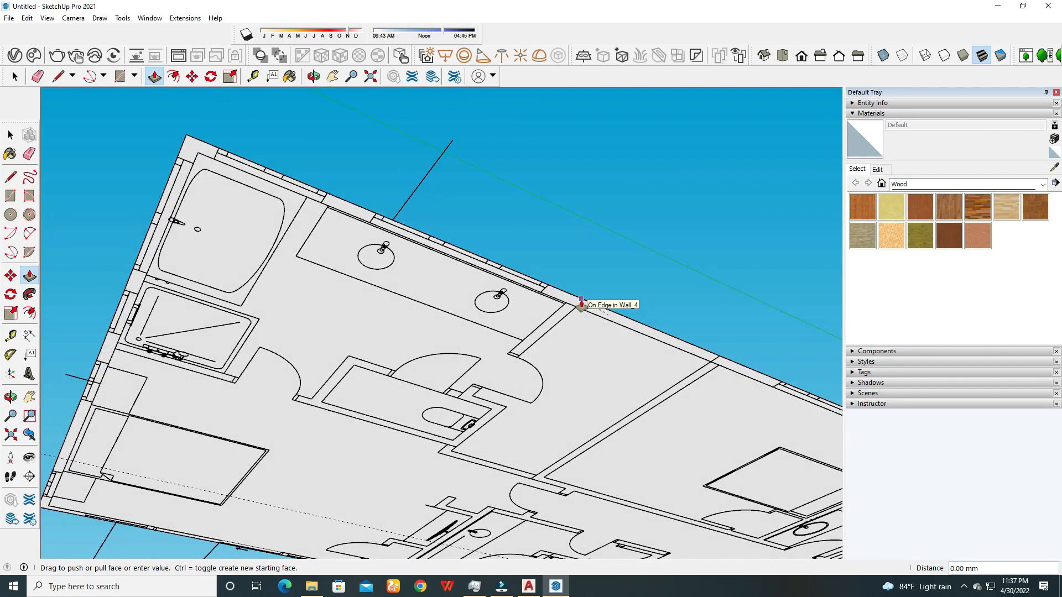
key("Escape")
Reverse the large interior floor face of the house plan.
left_click(11, 135)
left_click(12, 135)
middle_click_drag(466, 386, 596, 429)
mouse_move(626, 381)
middle_mouse_down()
mouse_move(593, 426)
mouse_move(562, 277)
mouse_move(592, 327)
mouse_move(588, 306)
mouse_move(552, 363)
mouse_move(627, 520)
mouse_move(521, 334)
mouse_move(573, 478)
mouse_move(552, 367)
mouse_move(548, 426)
middle_mouse_up()
left_click(550, 426)
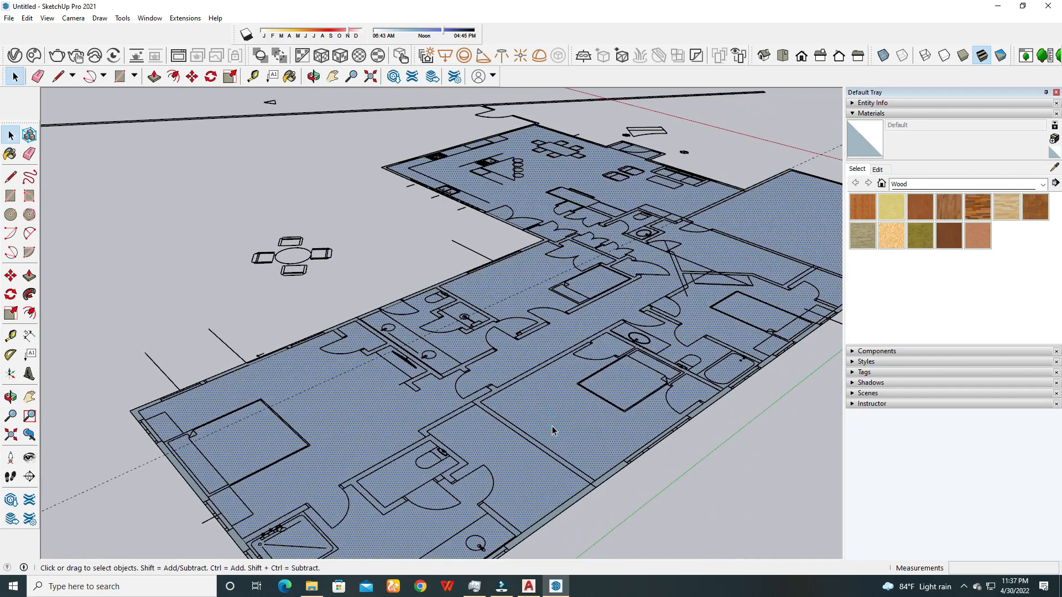
right_click(552, 425)
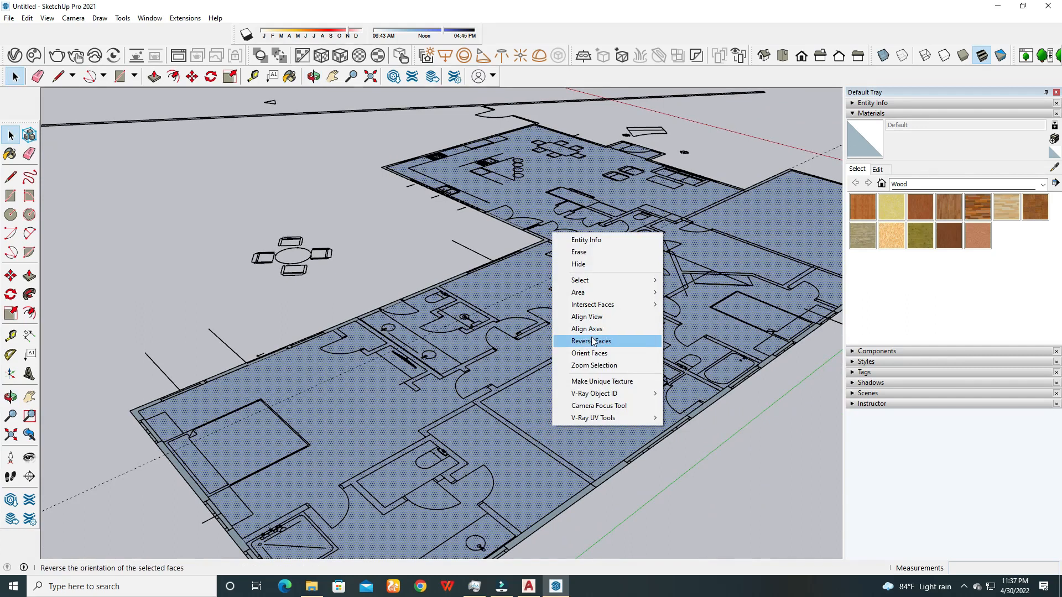
left_click(593, 341)
left_click(682, 490)
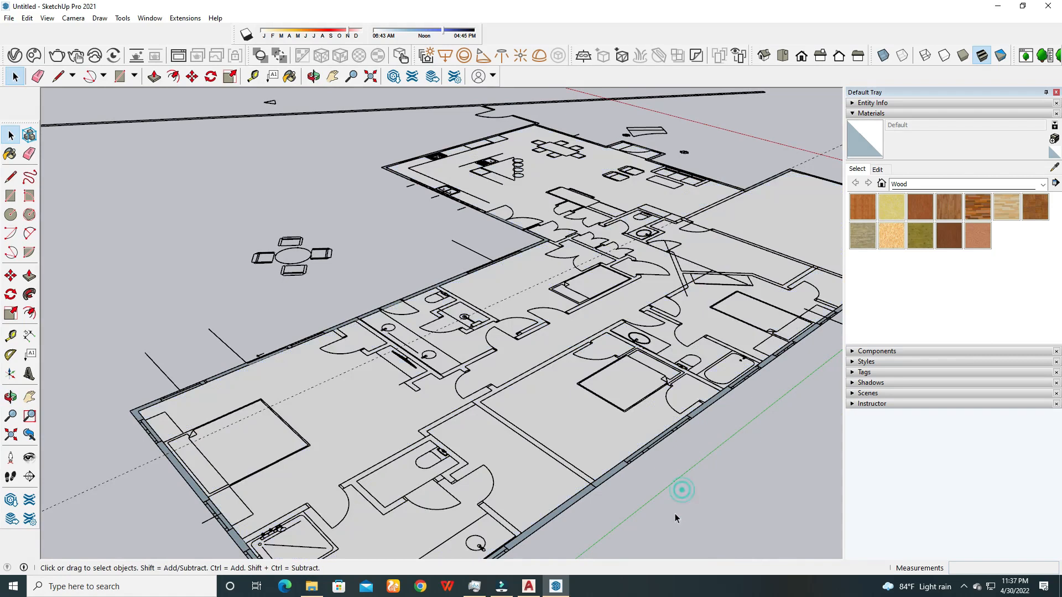
Reverse the continuous exterior wall face that runs around the bedroom wing.
middle_click_drag(680, 492, 640, 422)
scroll(617, 455, "up", 4)
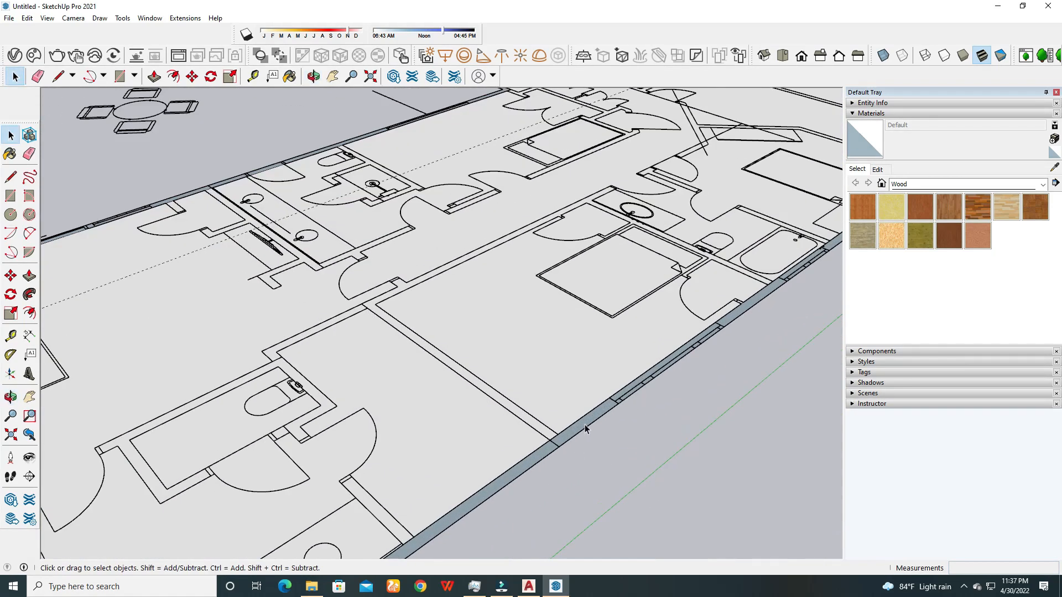
right_click(584, 427)
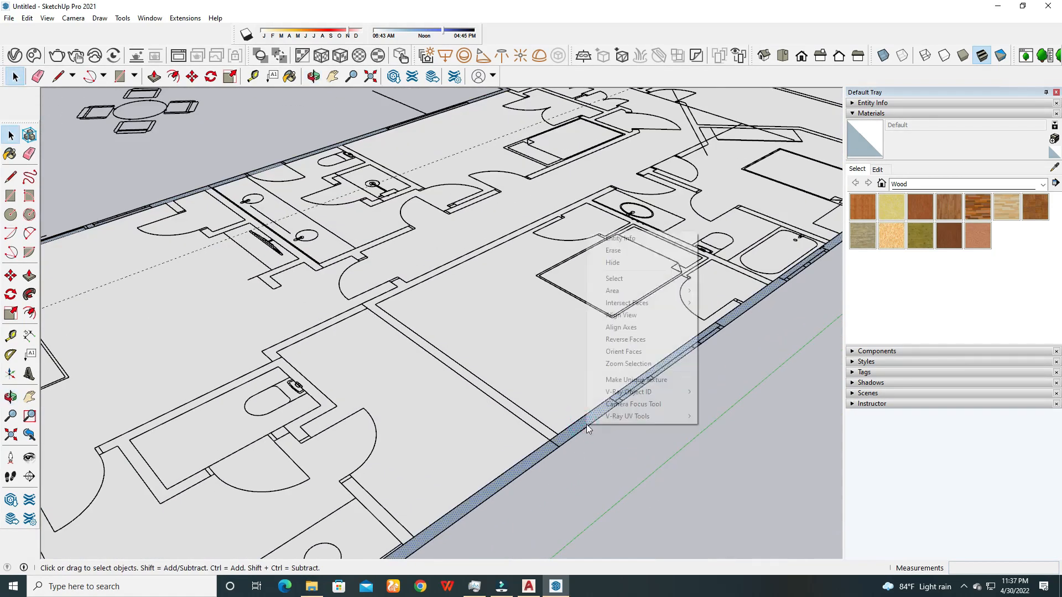
left_click(634, 342)
Reverse the wall face along the garage's front edge.
scroll(534, 350, "down", 6)
middle_click_drag(330, 322, 206, 381, "shift")
middle_click_drag(703, 230, 403, 356, "shift")
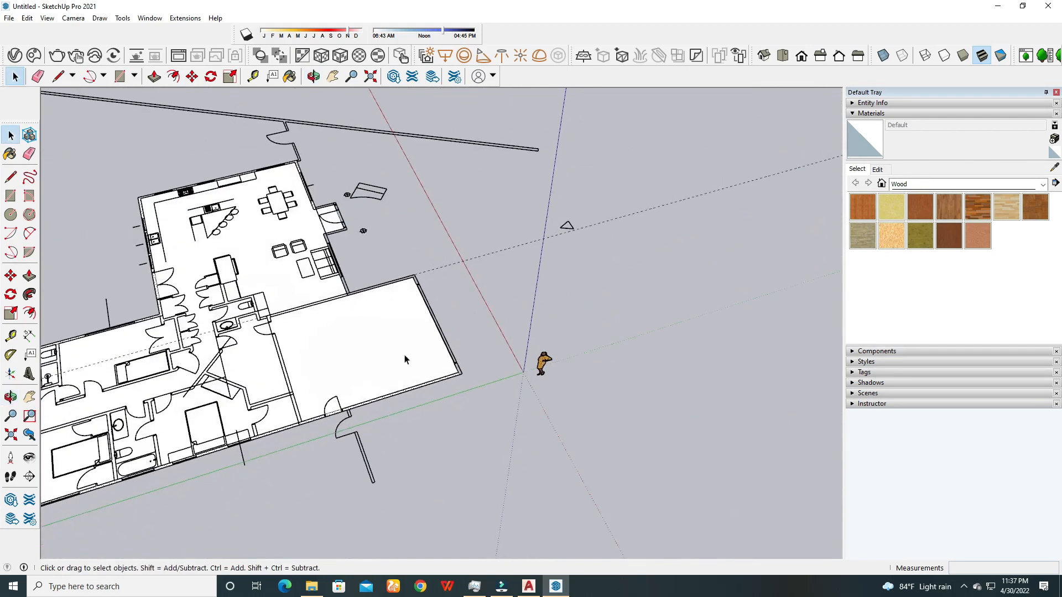
scroll(443, 334, "up", 5)
scroll(443, 336, "up", 4)
right_click(464, 407)
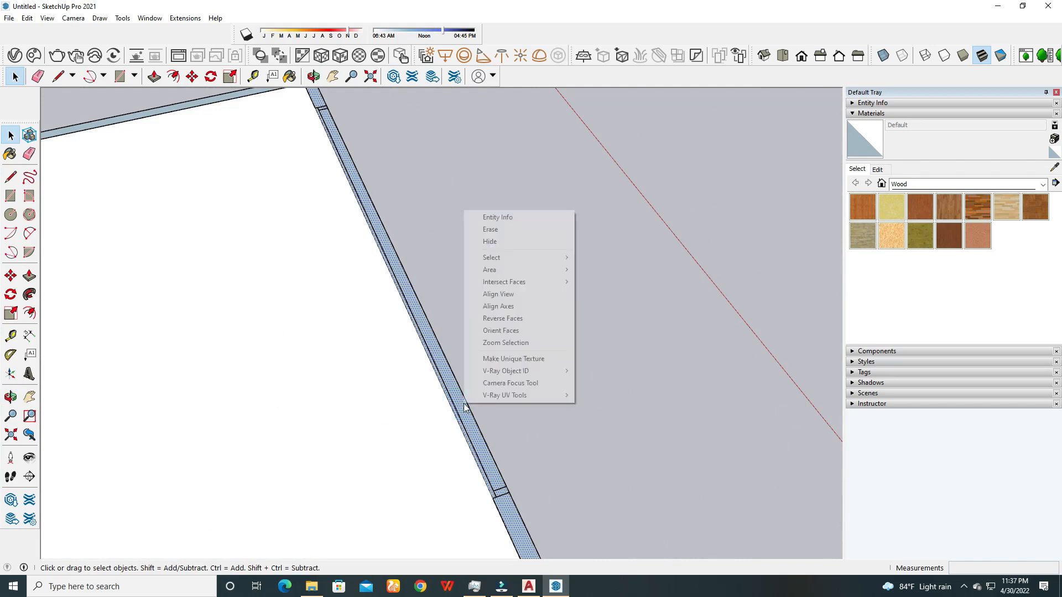
left_click(501, 331)
scroll(638, 422, "down", 6)
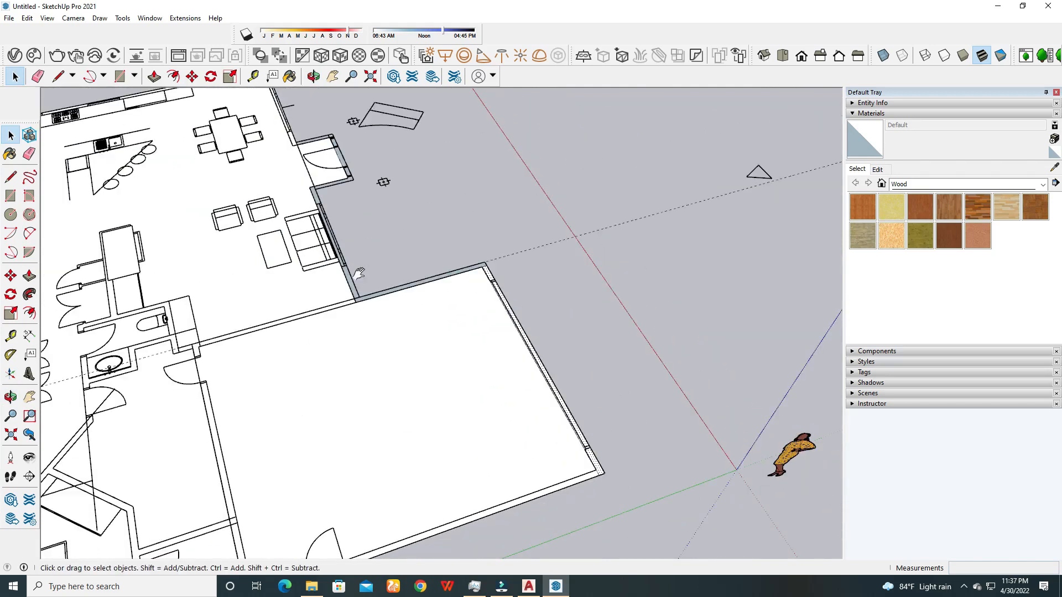
Reverse the living room's front wall face and the adjoining garage side wall face.
scroll(422, 376, "up", 5)
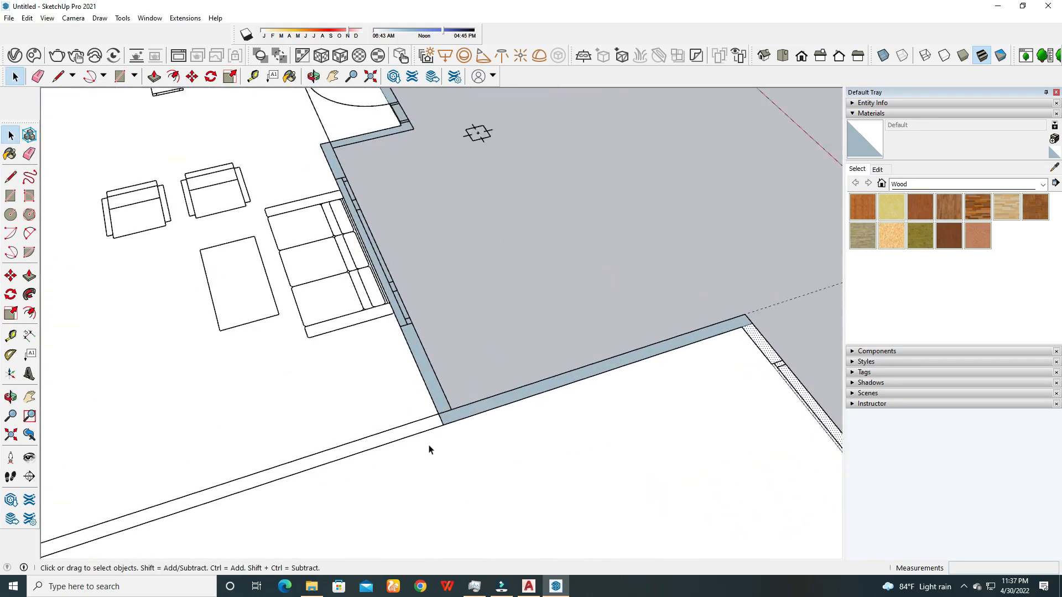
right_click(435, 374)
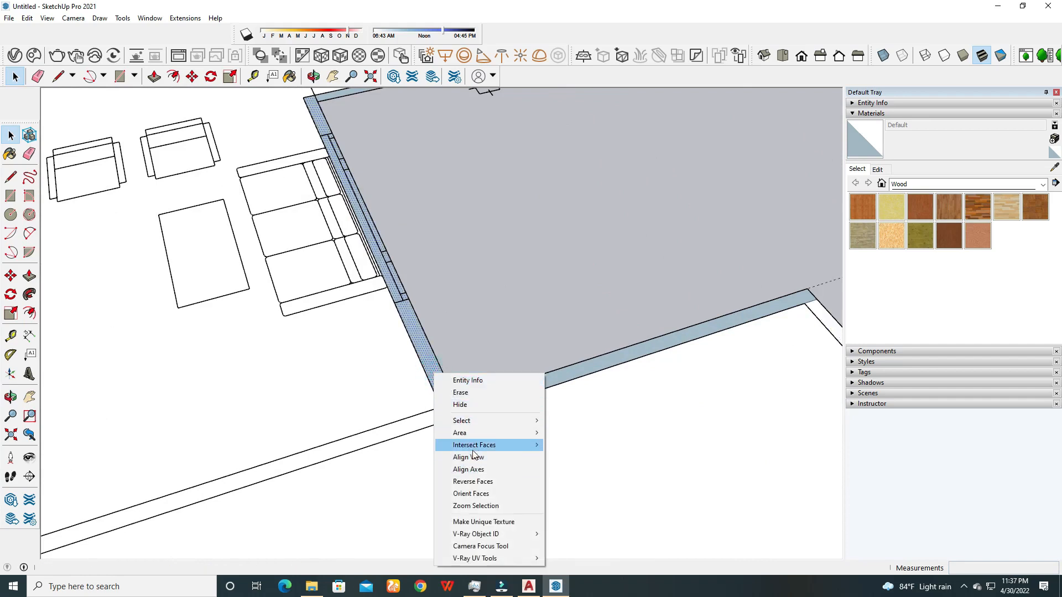
left_click(469, 481)
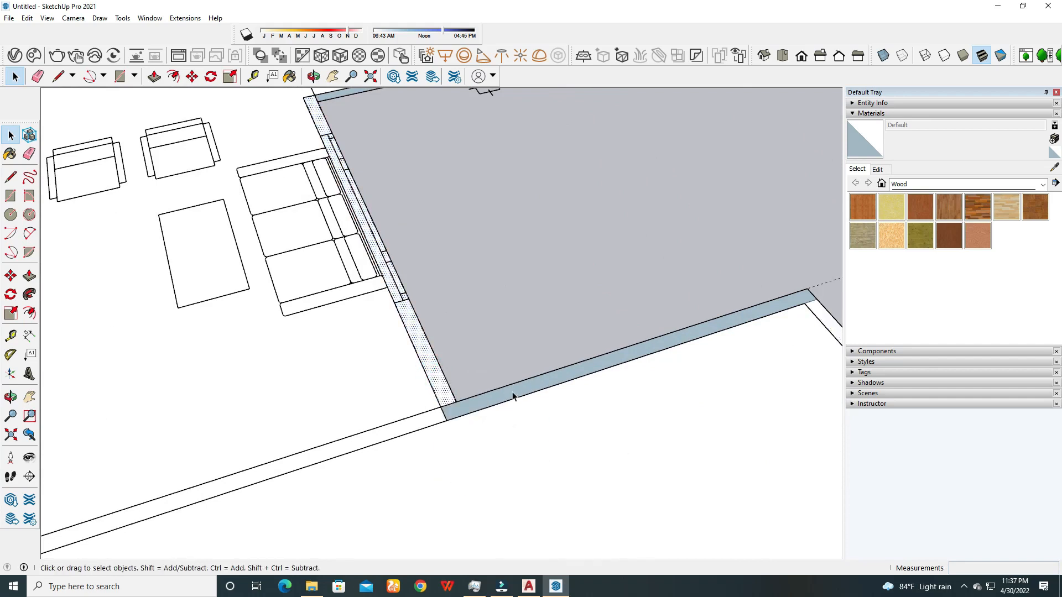
right_click(513, 396)
left_click(567, 306)
scroll(522, 498, "down", 5)
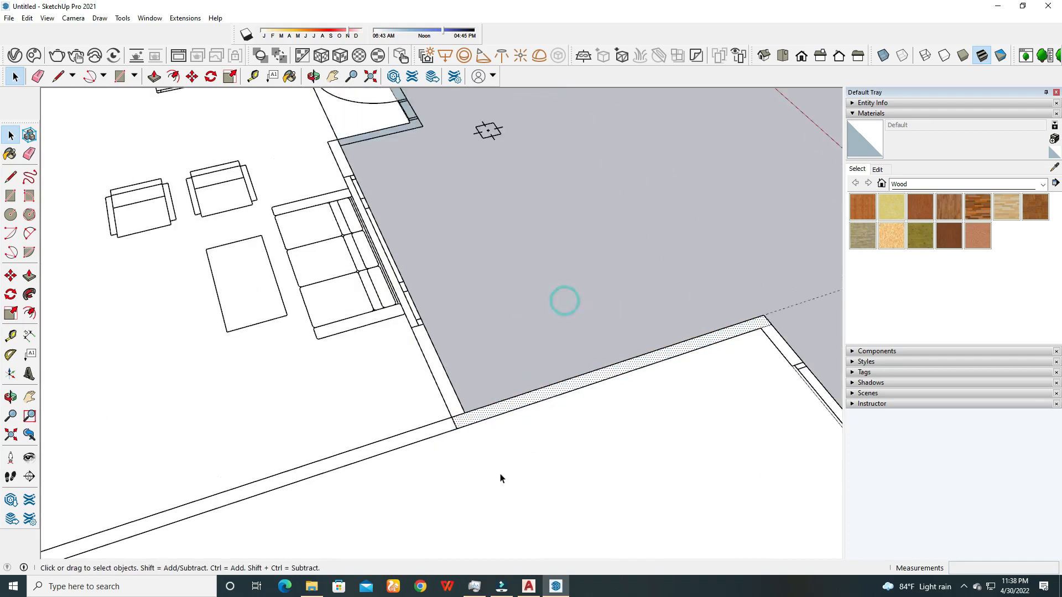
Reverse the entrance's front wall face and its remaining side wall face next to the dining area.
scroll(570, 445, "up", 4)
scroll(453, 396, "up", 3)
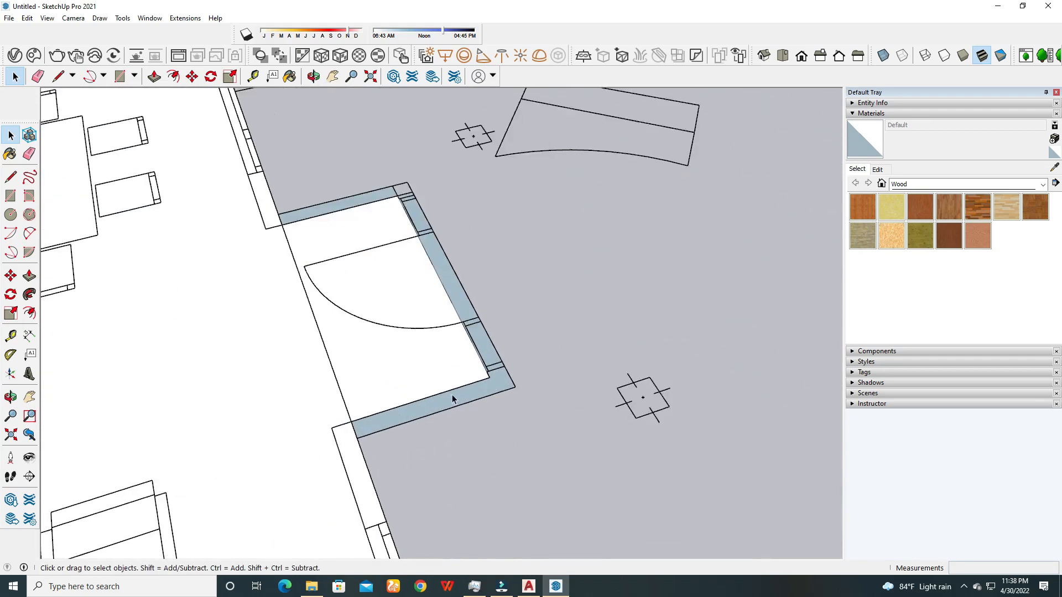
right_click(458, 399)
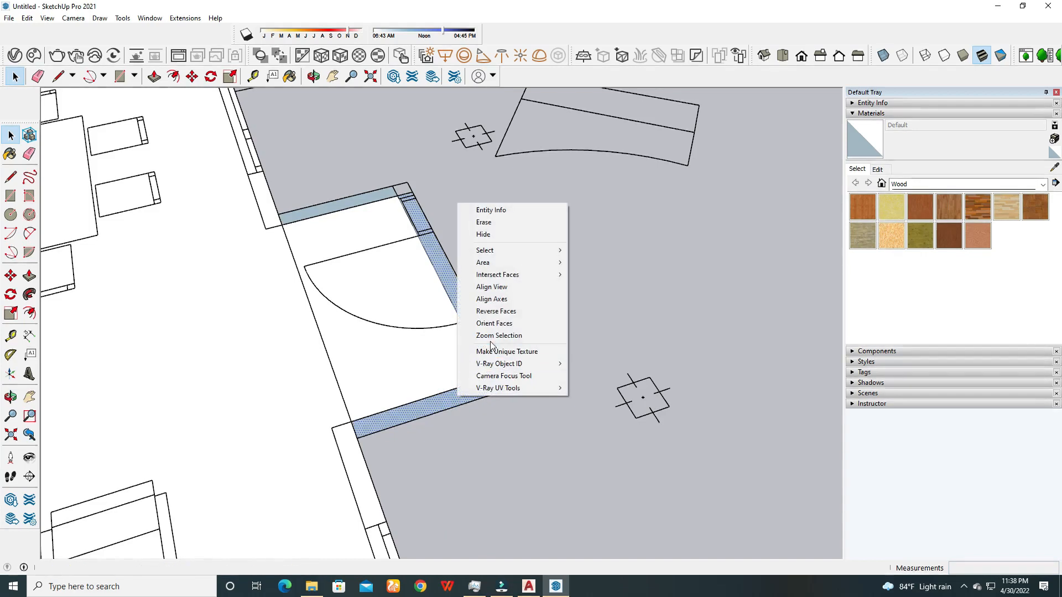
left_click(501, 311)
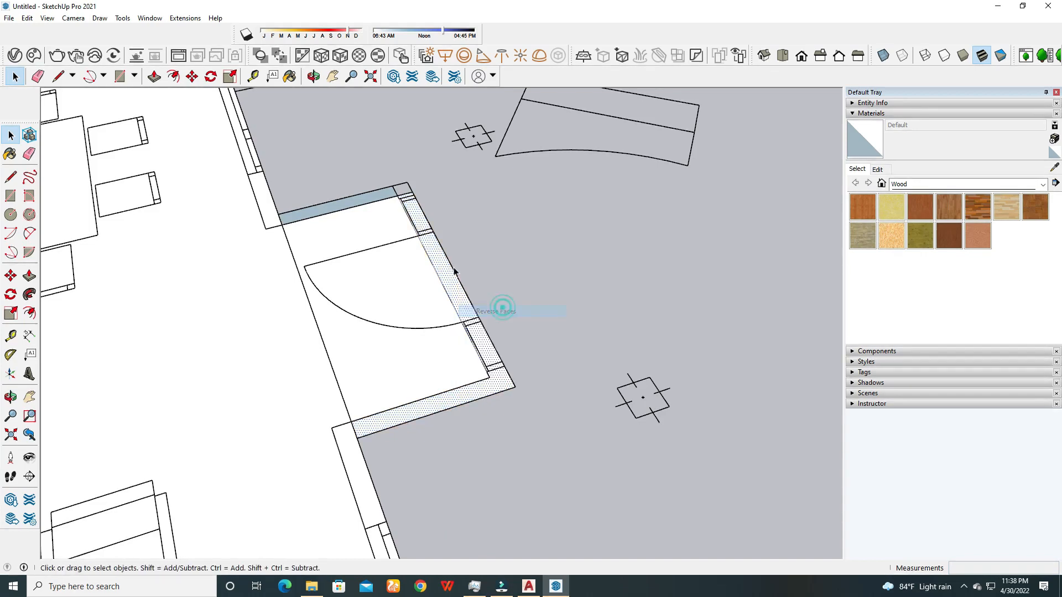
right_click(355, 206)
left_click(404, 307)
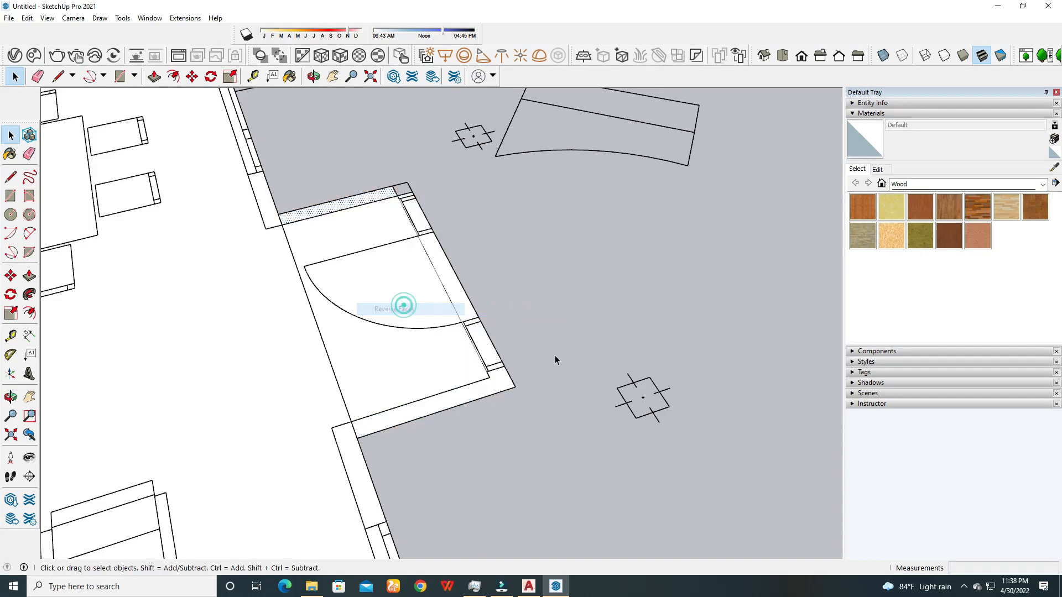
scroll(555, 357, "down", 5)
middle_click_drag(496, 438, 631, 271, "shift")
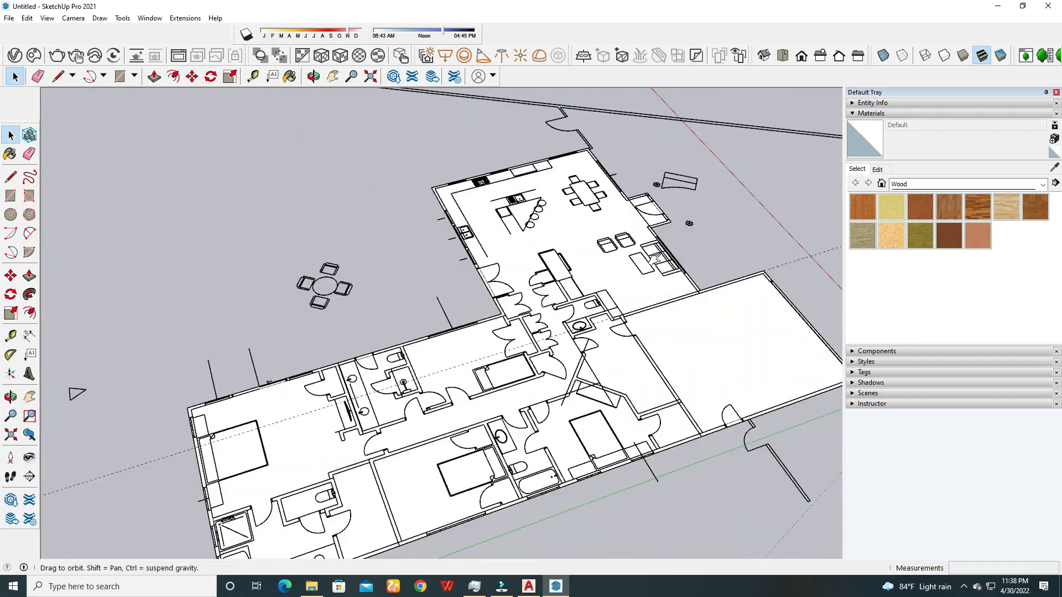
scroll(633, 238, "down", 3)
mouse_move(442, 410)
middle_mouse_down()
mouse_move(448, 342)
mouse_move(435, 431)
mouse_move(415, 464)
middle_mouse_up()
scroll(412, 467, "up", 2)
scroll(414, 460, "up", 5)
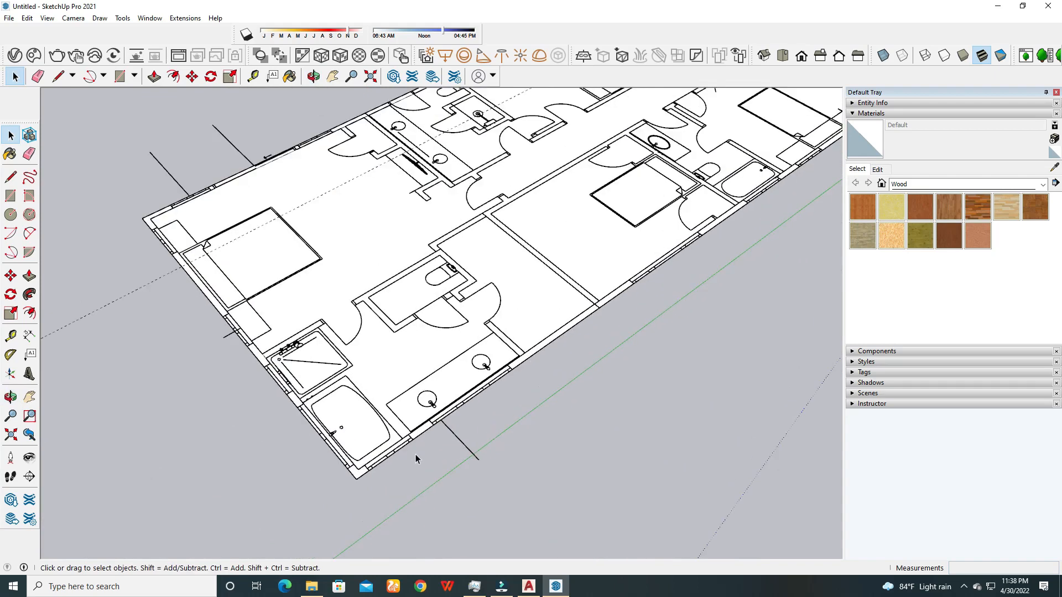
middle_click_drag(419, 305, 217, 371)
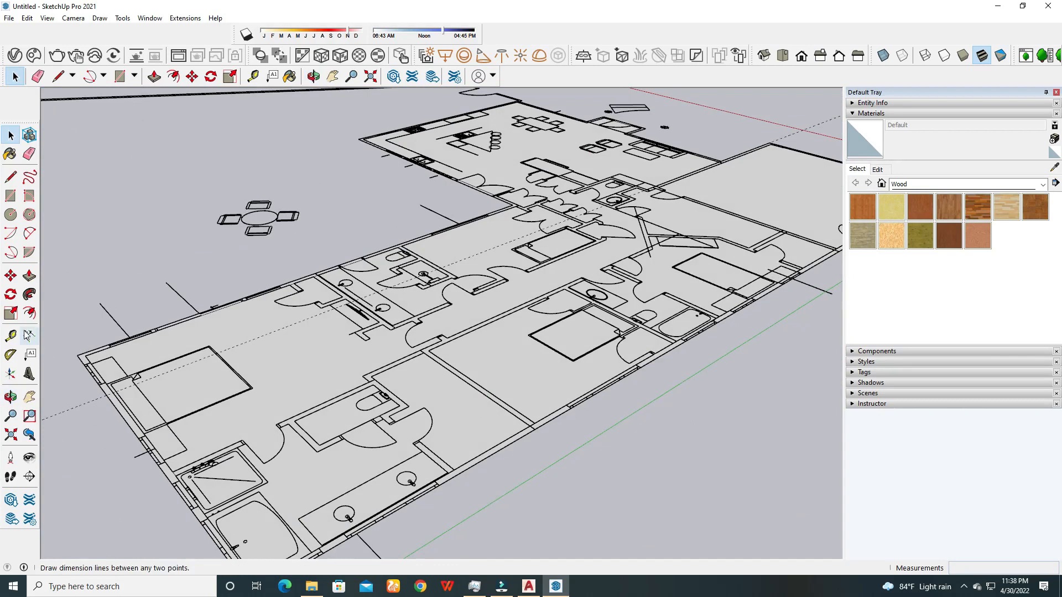
left_click(30, 276)
scroll(454, 465, "up", 4)
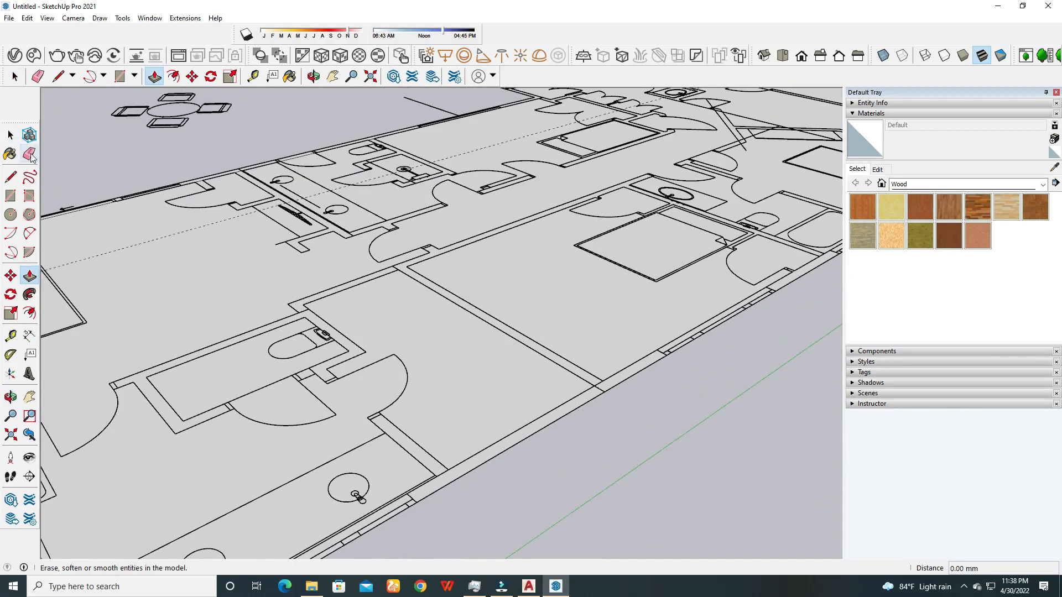
left_click(10, 135)
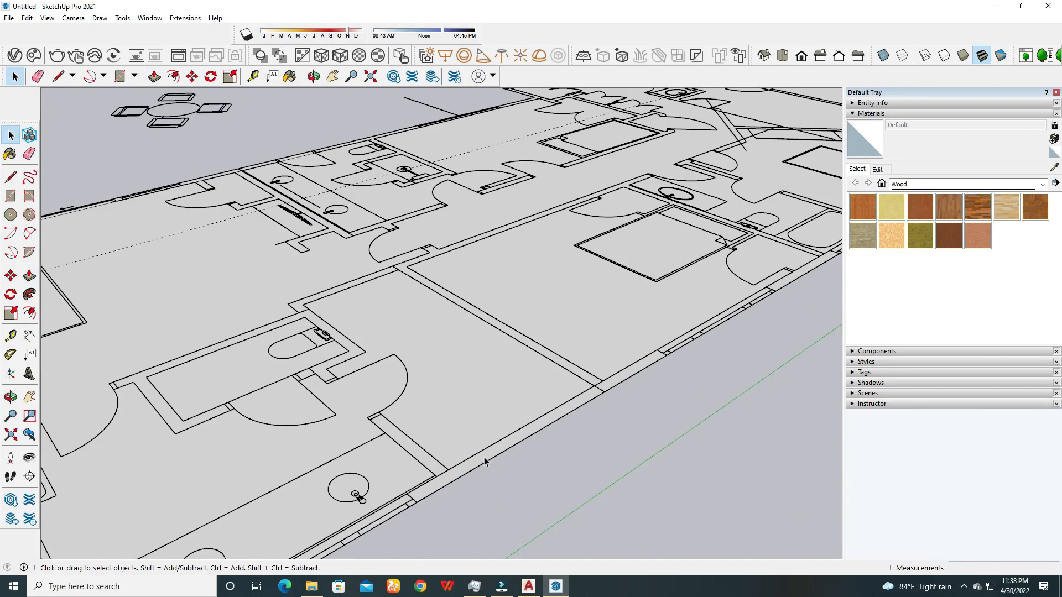
scroll(498, 464, "down", 3)
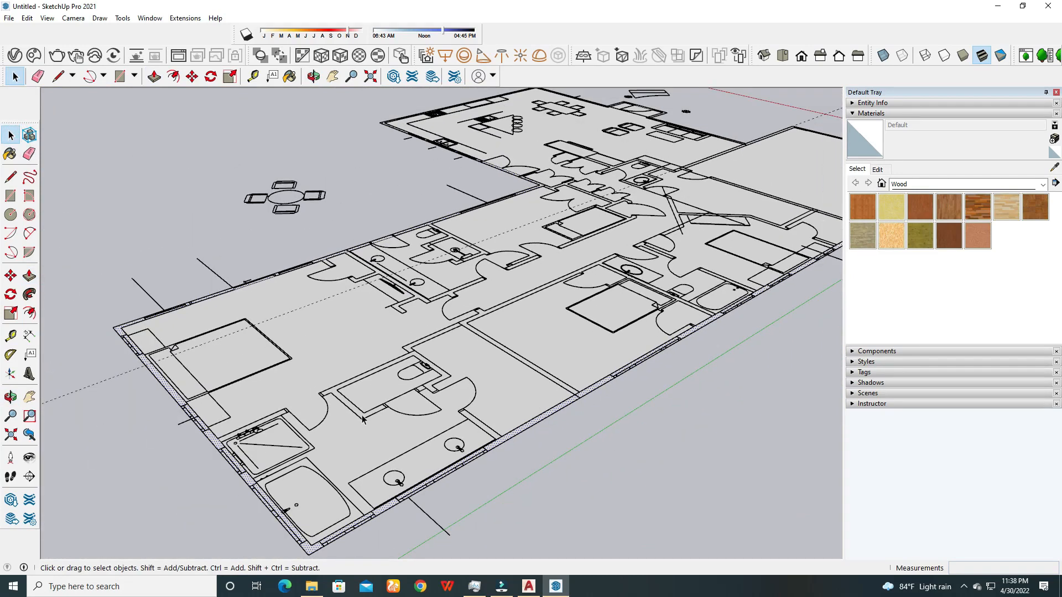
left_click(29, 275)
left_click(502, 445)
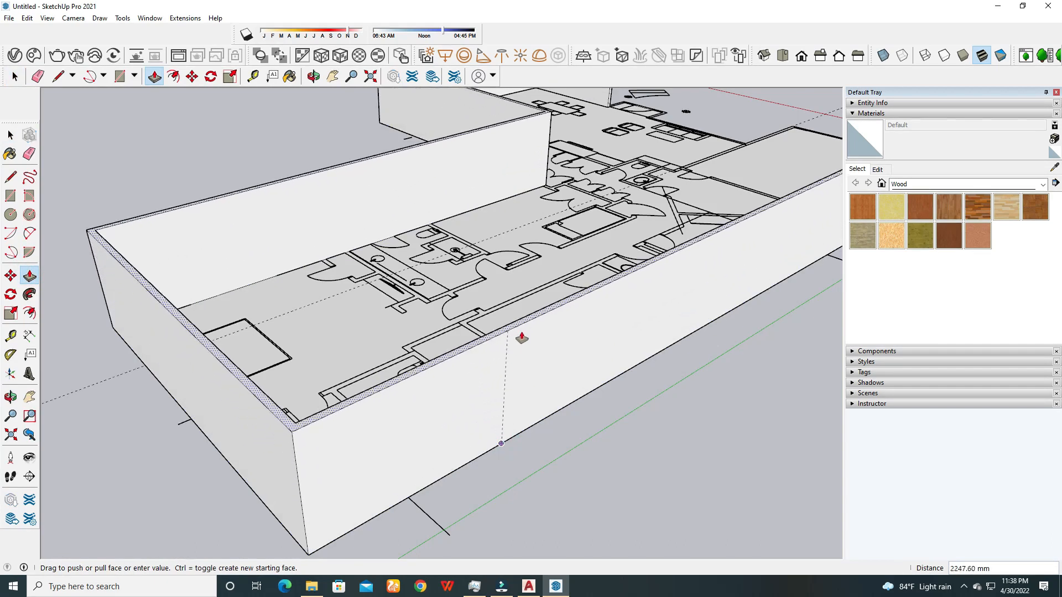
key("Escape")
Push/Pull the continuous exterior wall face around the bedroom wing, kitchen and dining area up by 3000 mm.
middle_click_drag(549, 372, 498, 150)
left_click(498, 149)
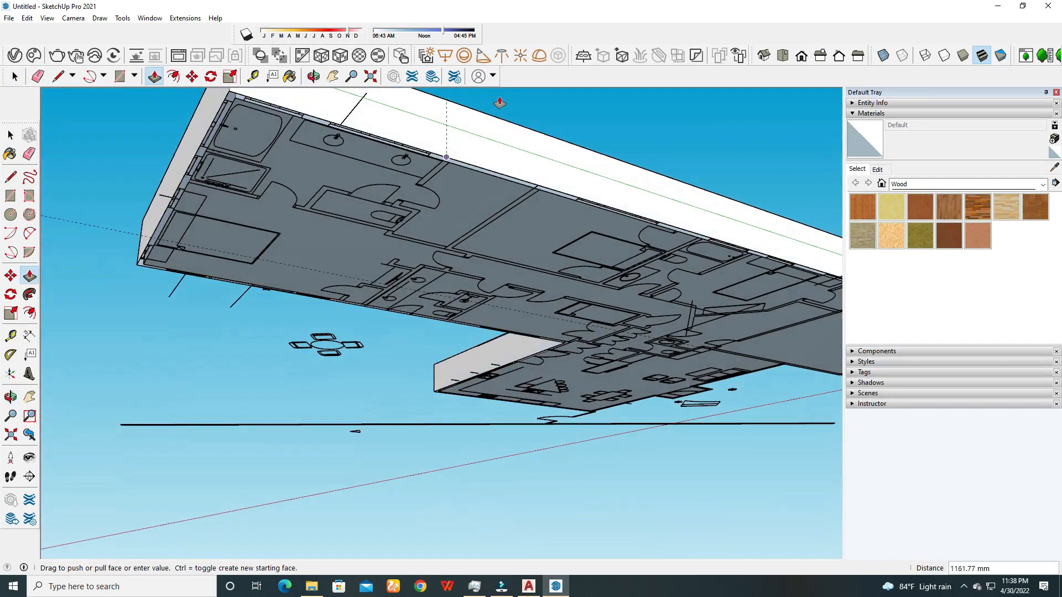
middle_click_drag(500, 112, 535, 227)
scroll(539, 205, "up", 5)
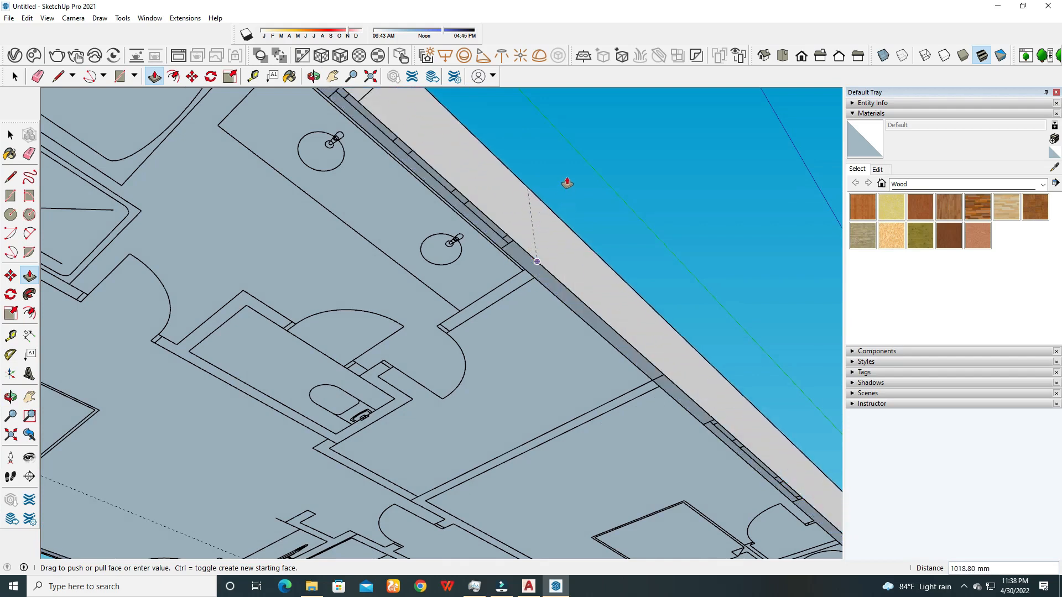
middle_click_drag(555, 189, 525, 241)
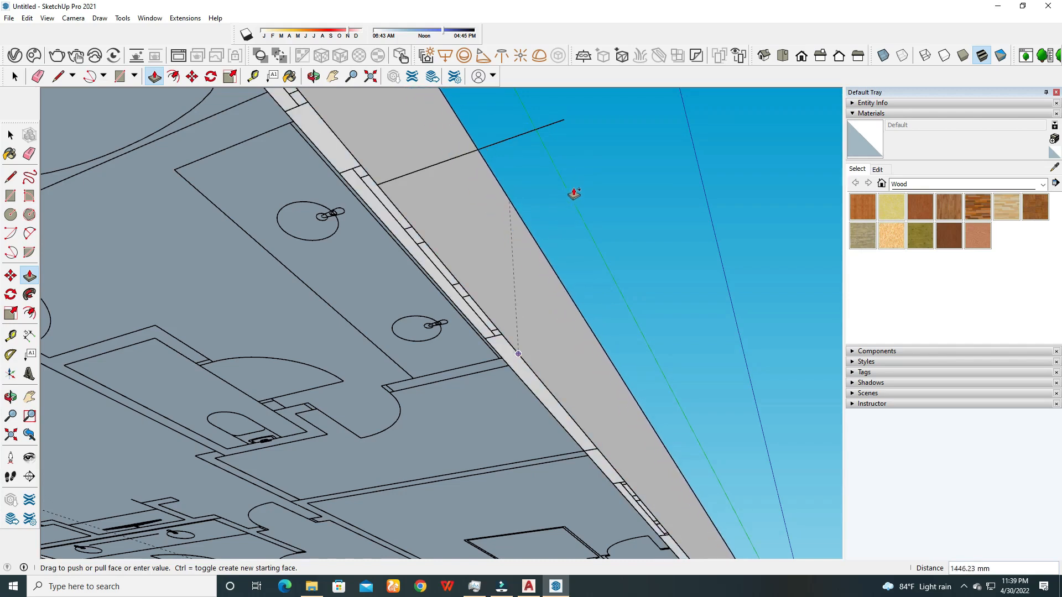
middle_click_drag(571, 173, 498, 286)
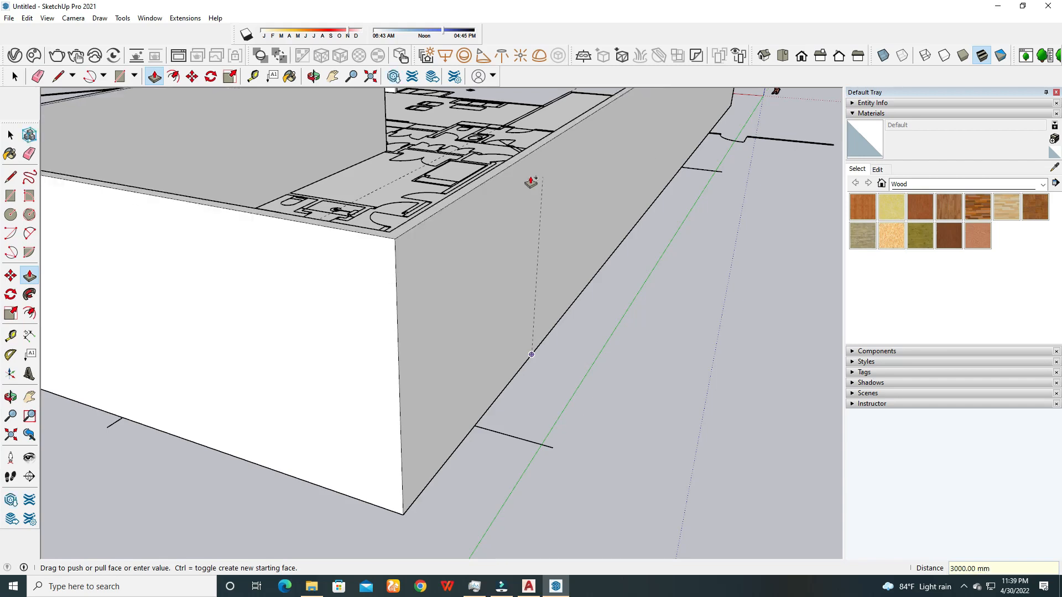
key("Return")
Push/Pull the garage's front wall face up 3000 mm to match the top of the adjoining long exterior wall.
scroll(530, 390, "down", 5)
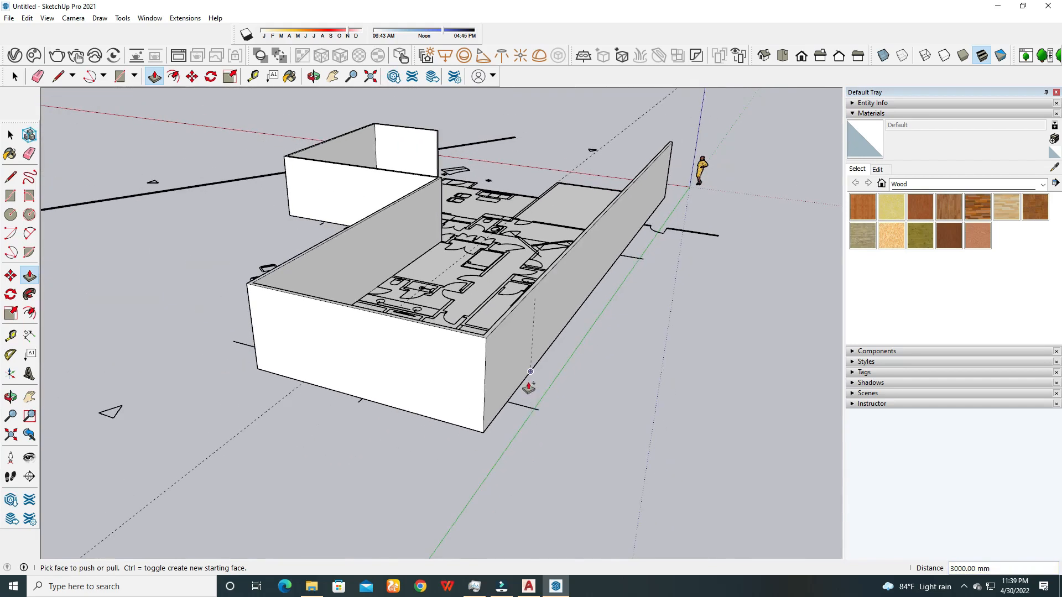
middle_click_drag(526, 402, 275, 386)
scroll(283, 374, "down", 3)
mouse_move(359, 382)
middle_mouse_down()
mouse_move(185, 383)
mouse_move(360, 361)
middle_mouse_up()
scroll(458, 350, "up", 6)
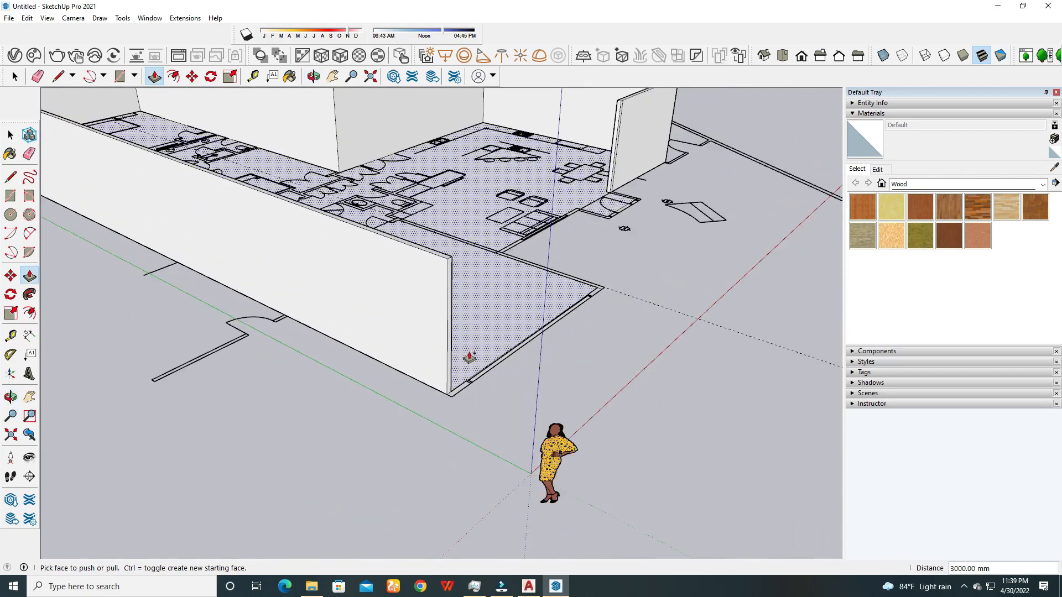
scroll(470, 357, "up", 3)
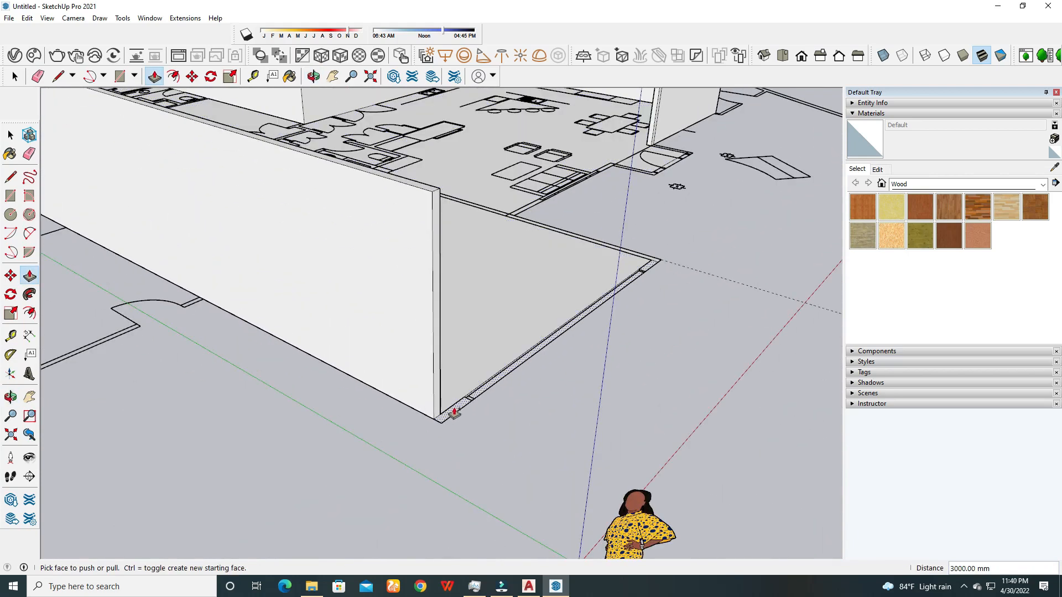
left_click_drag(454, 412, 433, 194)
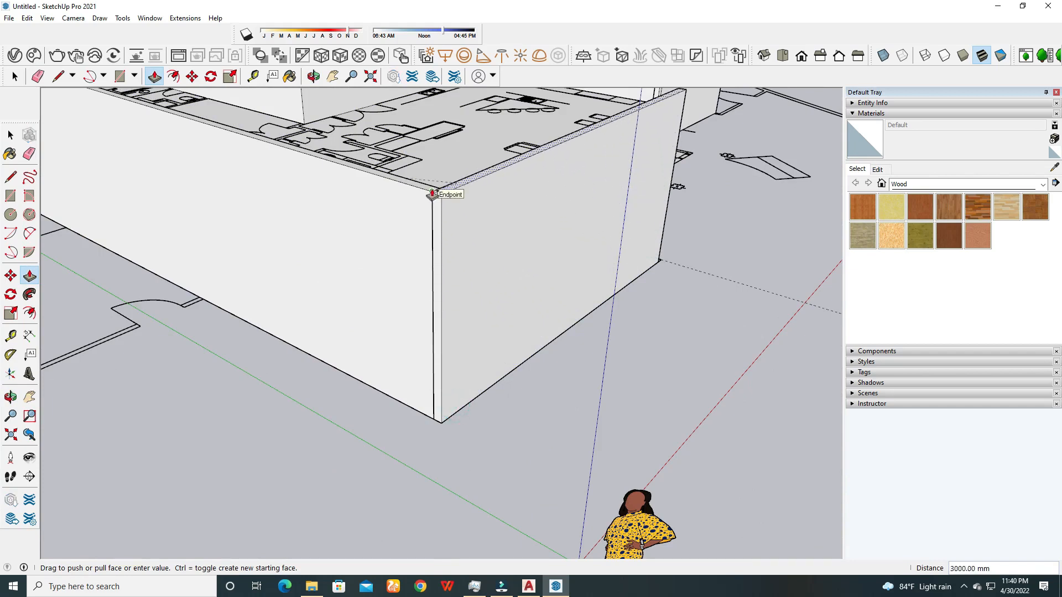
middle_click_drag(433, 193, 407, 209)
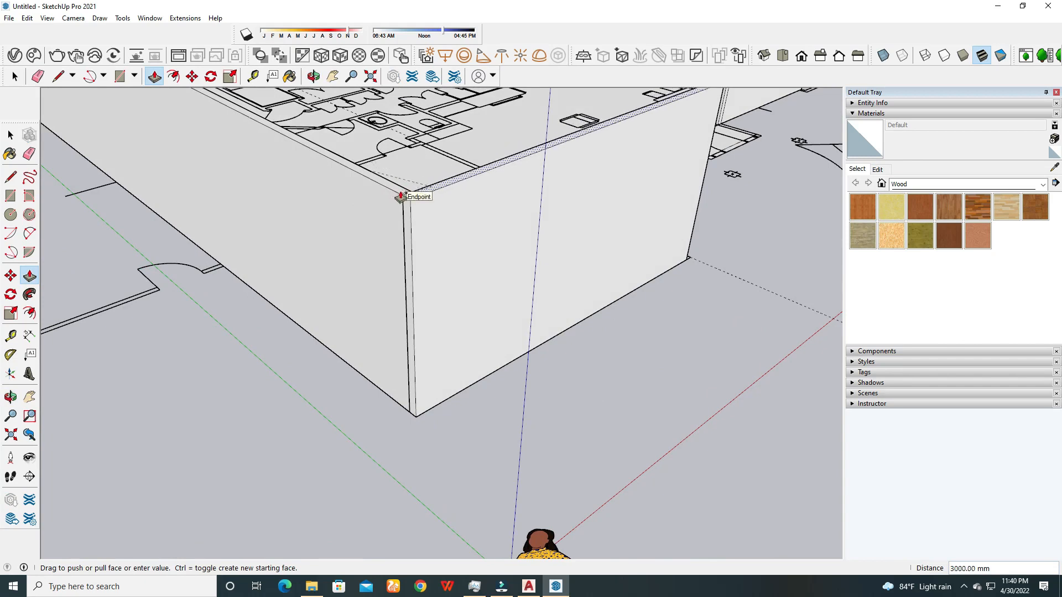
left_click(401, 196)
Push/Pull the garage side wall face next to the living room up 3000 mm, level with the garage's front wall.
middle_click_drag(398, 197, 590, 168)
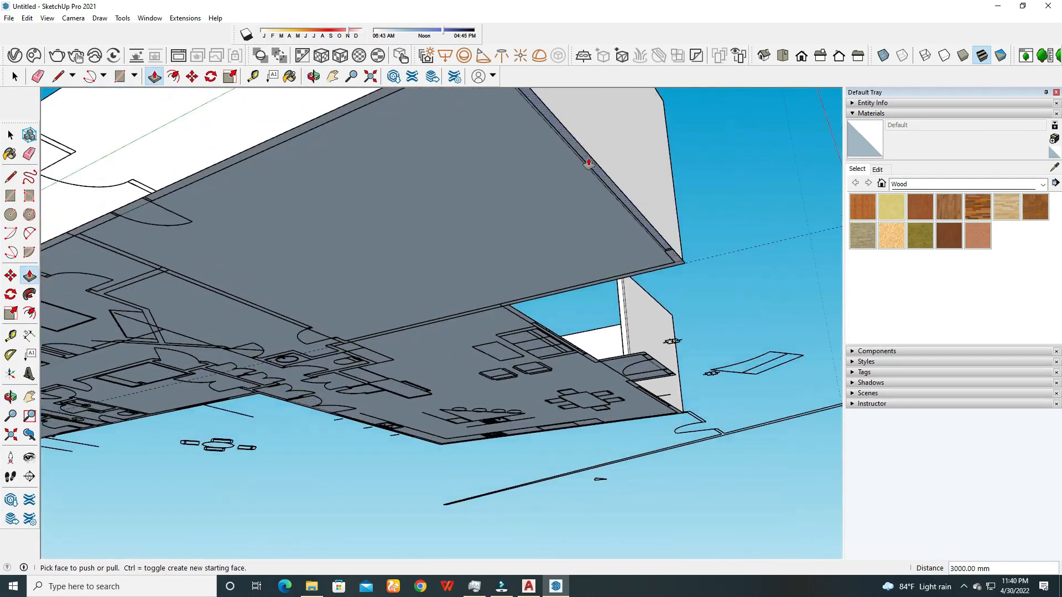
middle_click_drag(526, 211, 367, 185)
left_click(341, 148)
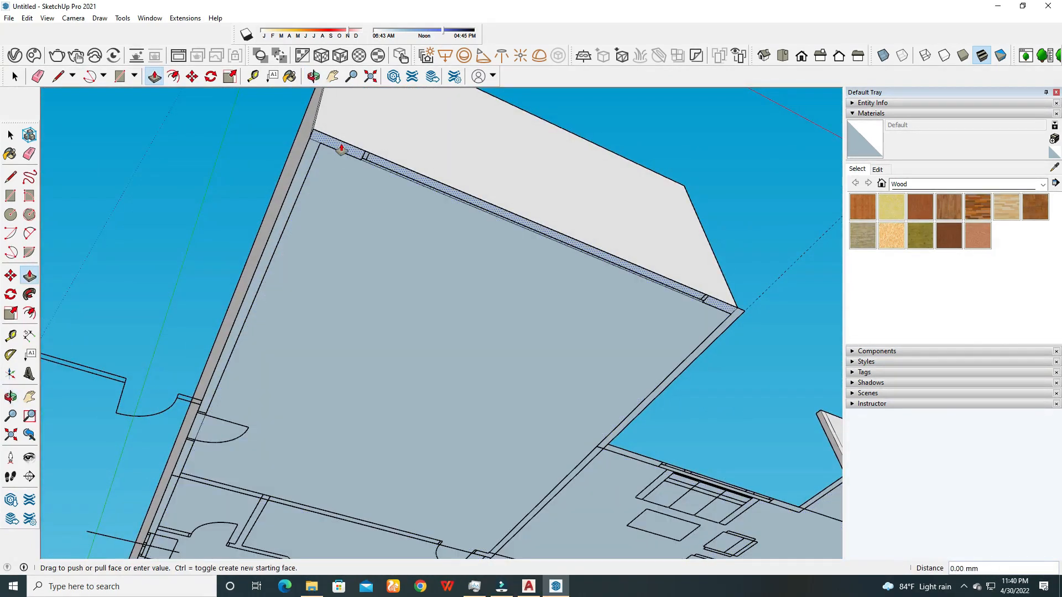
left_click(350, 172)
middle_click_drag(496, 261, 332, 408)
scroll(365, 415, "up", 5)
left_click(351, 449)
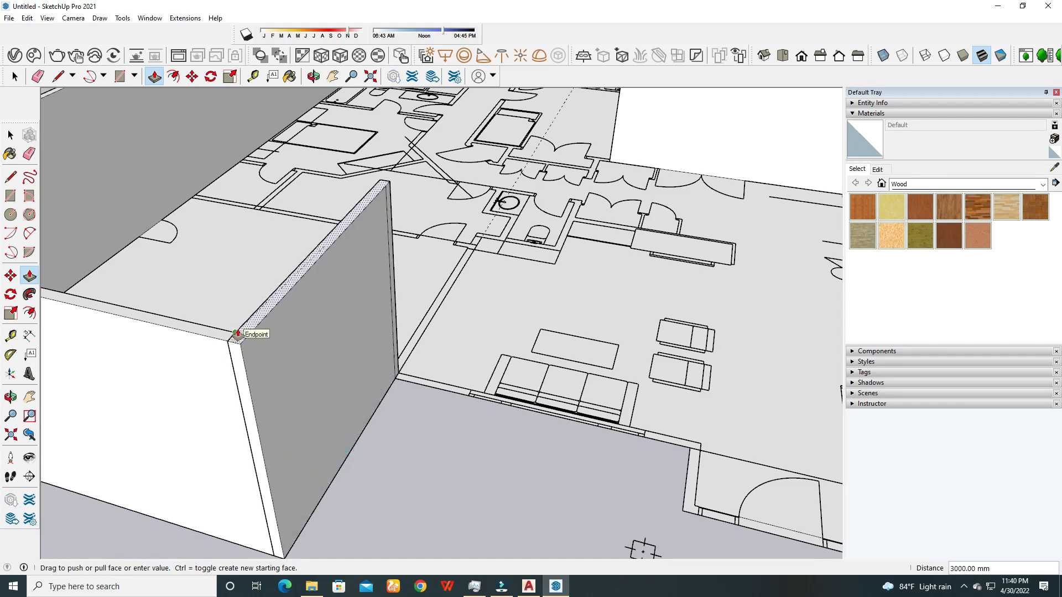
left_click(236, 336)
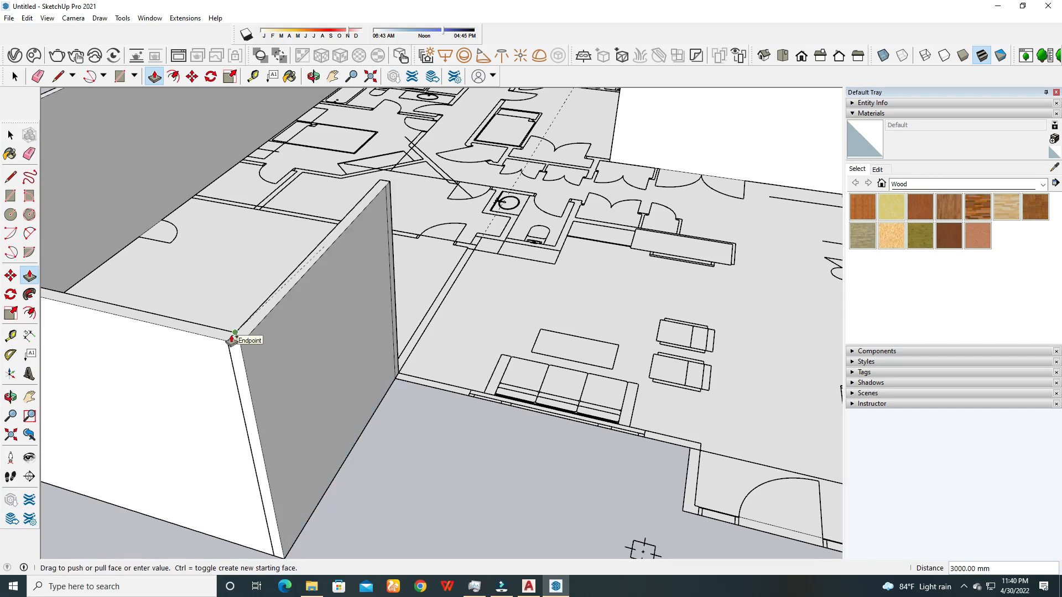
Push/Pull the living room's front wall face and the L-shaped entrance wall face up 3000 mm.
left_click(417, 387)
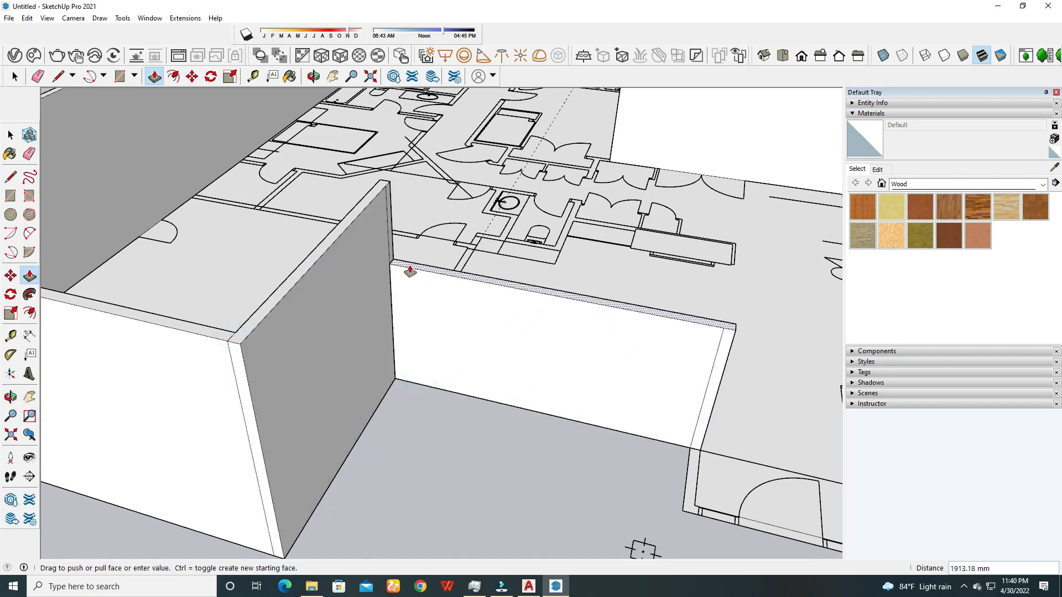
left_click(389, 187)
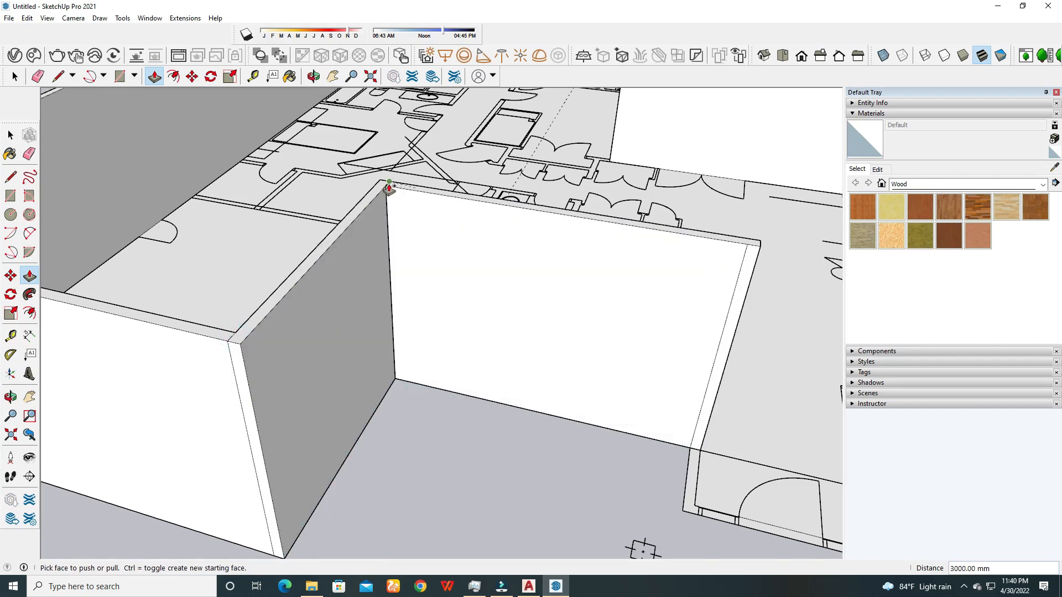
middle_click_drag(429, 398, 585, 452)
scroll(585, 452, "up", 3)
left_click(576, 446)
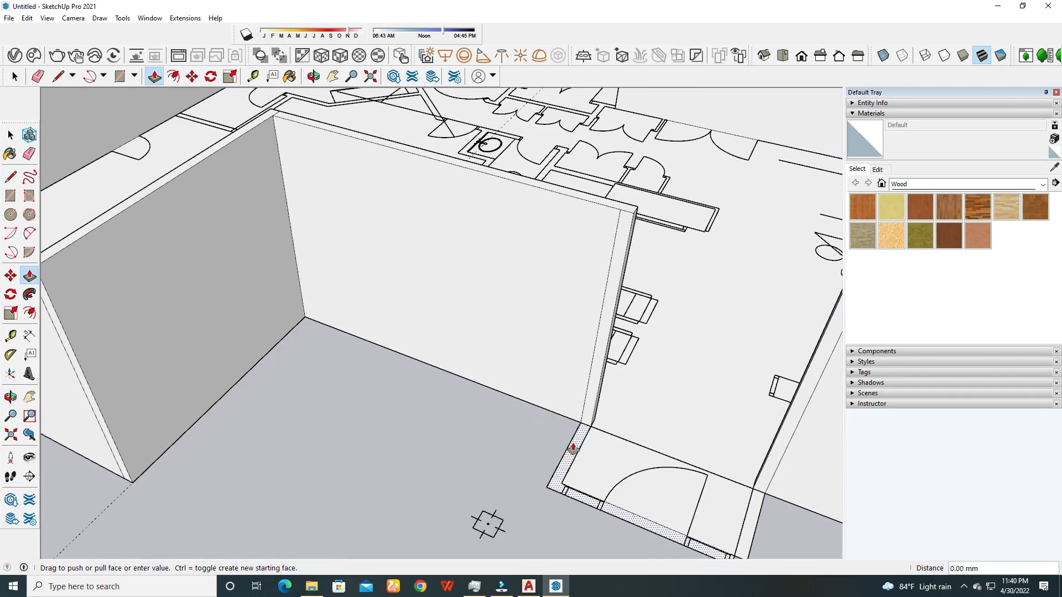
type("3000")
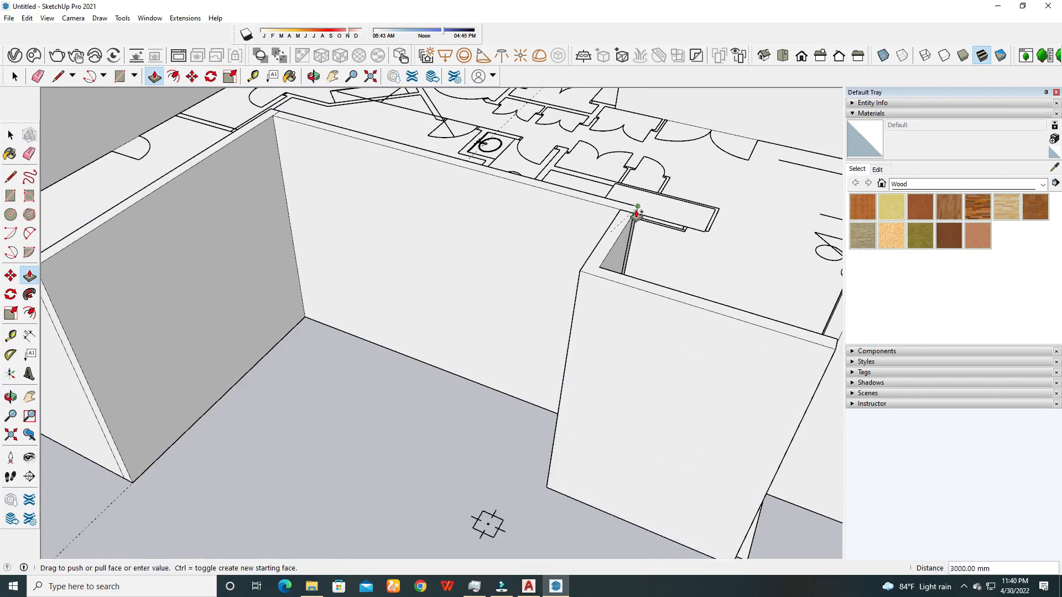
key("Return")
Push/Pull the entrance's remaining side wall face next to the dining area up 3000 mm, level with the entrance front wall.
scroll(371, 411, "down", 1)
scroll(371, 410, "down", 2)
middle_click_drag(533, 457, 476, 476)
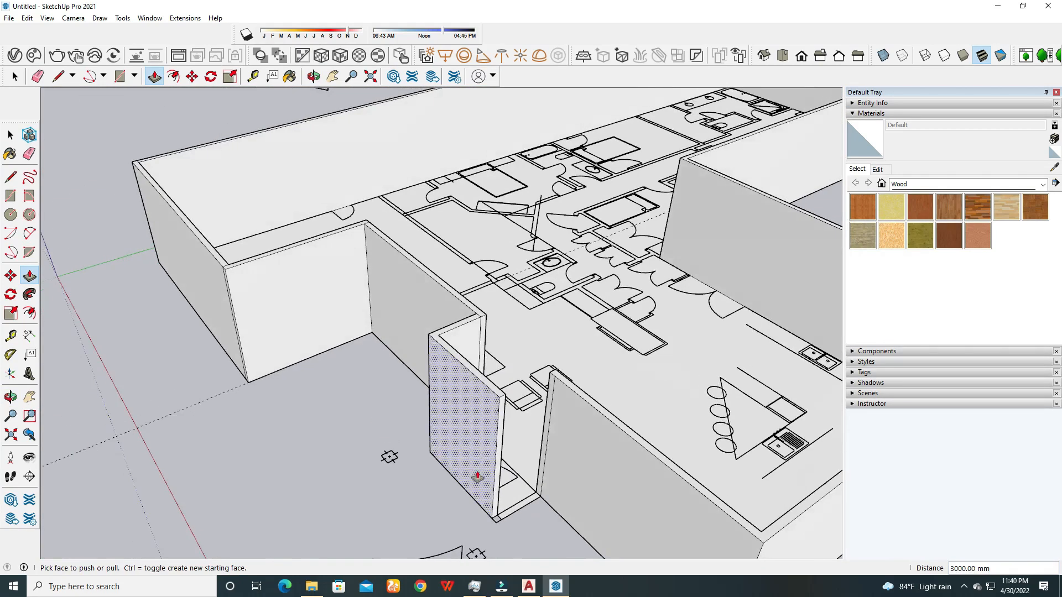
scroll(486, 495, "up", 3)
left_click(522, 526)
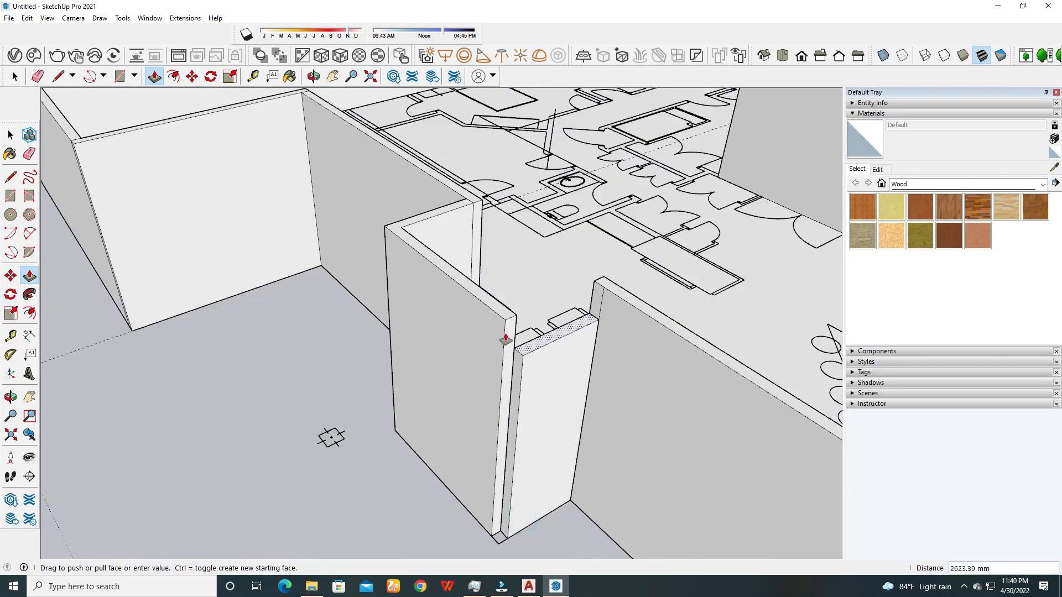
left_click(507, 320)
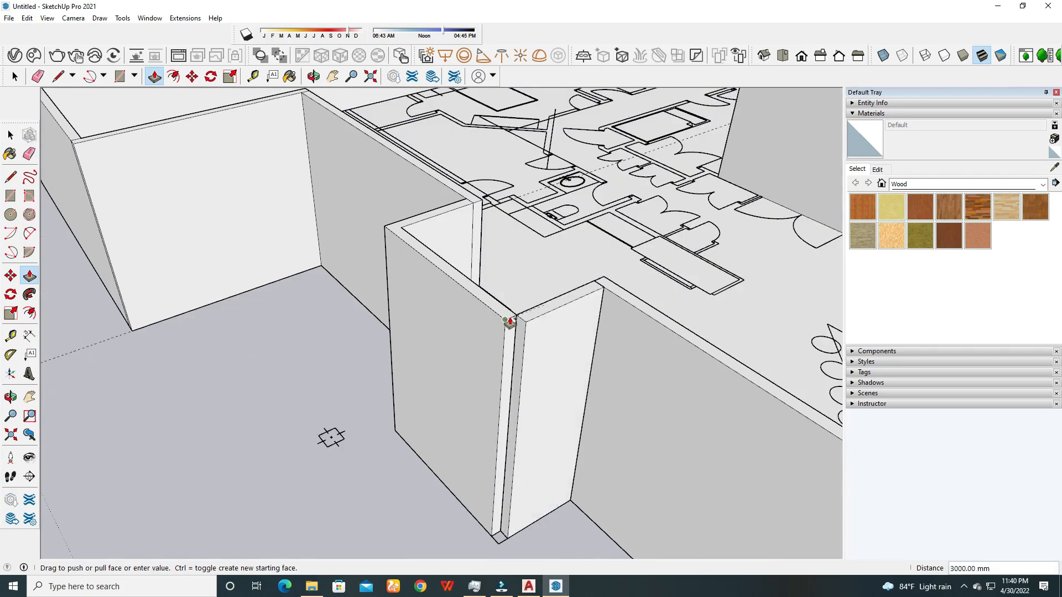
left_click(516, 318)
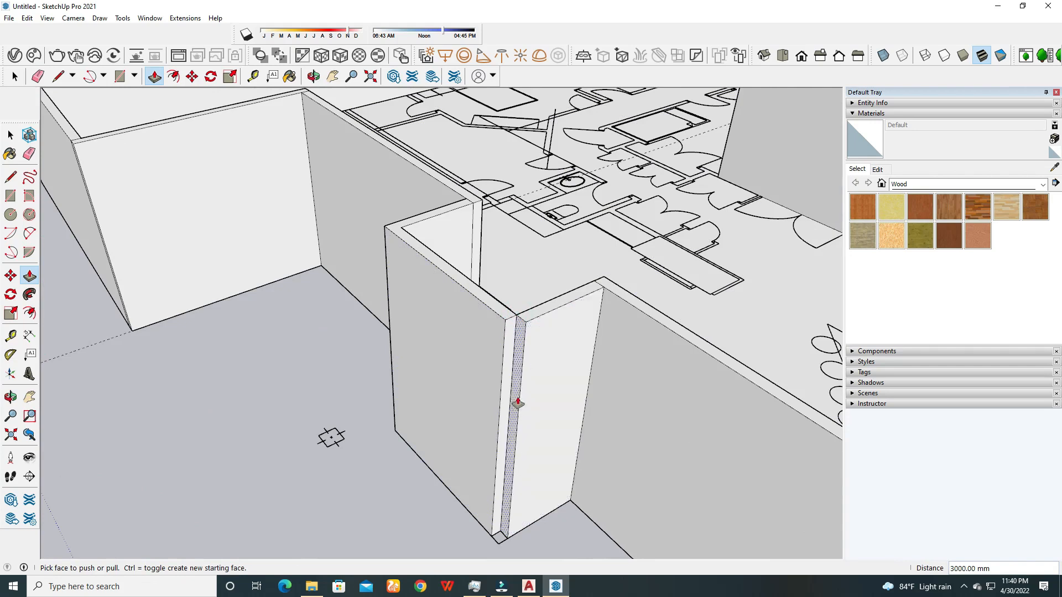
Push/Pull the entrance side wall's narrow end face 127 mm until flush with the entrance front wall's outer face.
scroll(526, 318, "up", 5)
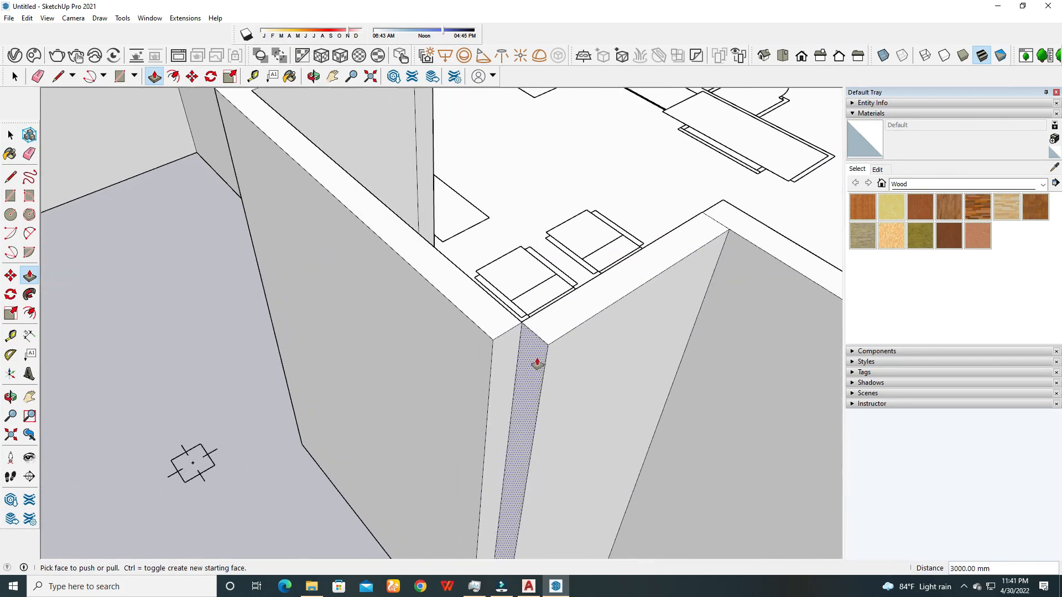
left_click(534, 358)
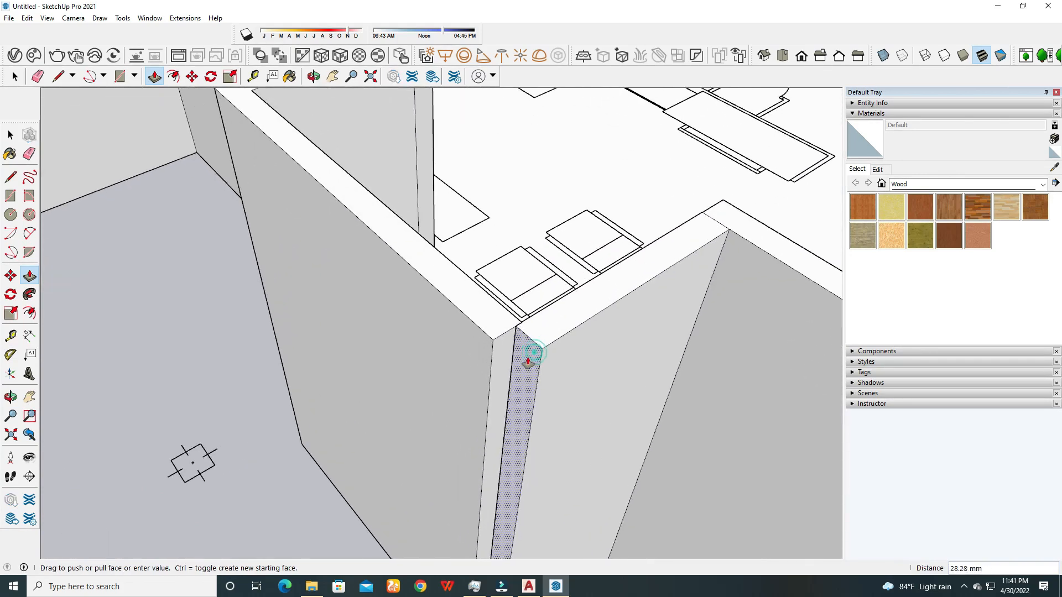
left_click(492, 344)
middle_click_drag(490, 339, 489, 394)
middle_click_drag(688, 378, 574, 389)
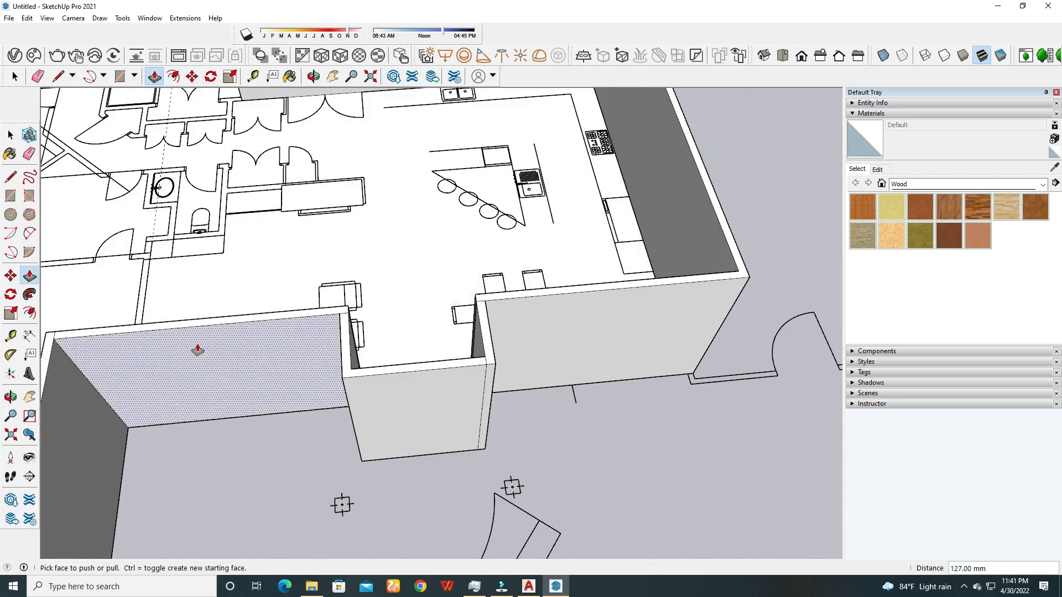
Erase the leftover seam lines at the entrance's outer corner next to the dining area.
left_click(30, 153)
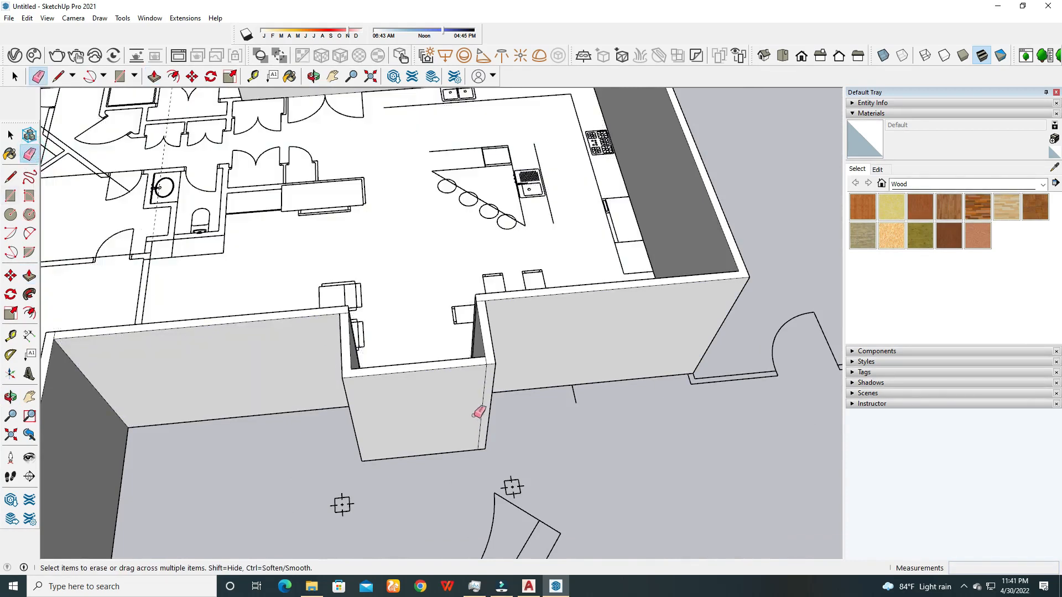
scroll(477, 415, "up", 4)
left_click(486, 393)
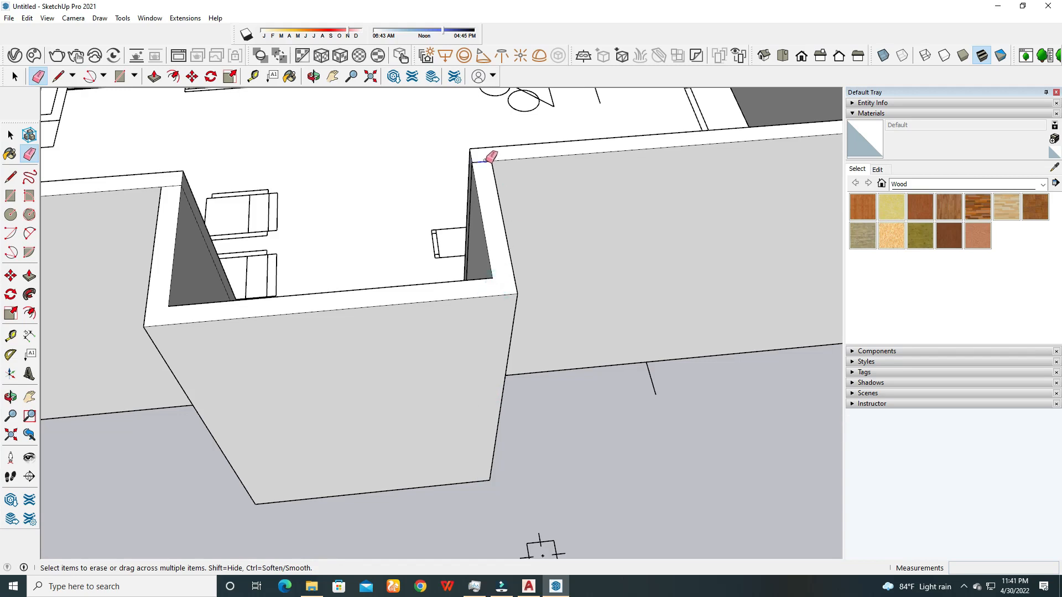
Try to erase the vertical seam on the inner face of the entrance side wall next to the dining area.
middle_click_drag(490, 244, 446, 198)
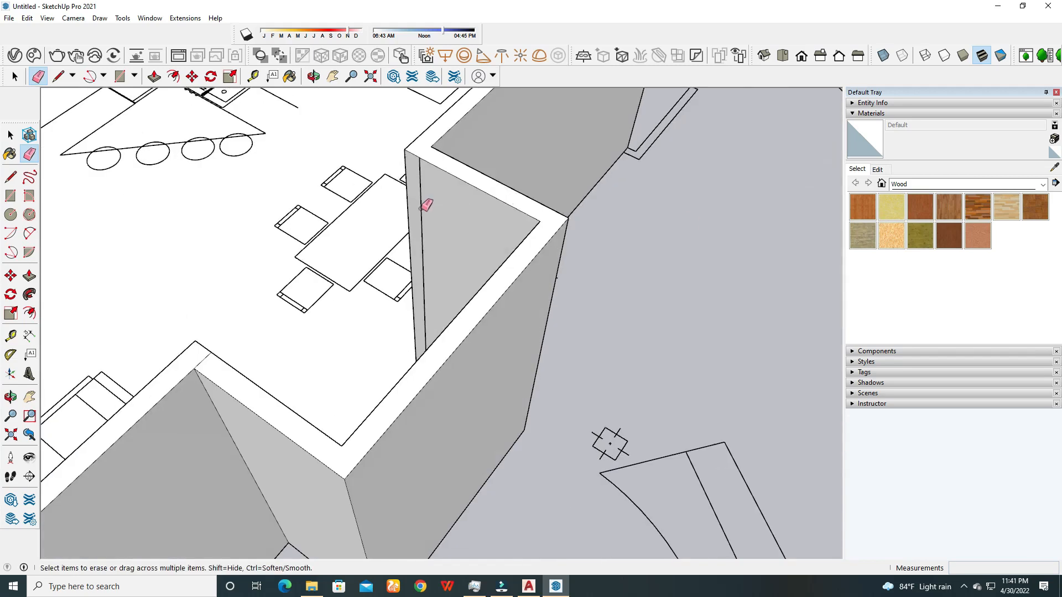
left_click(420, 209)
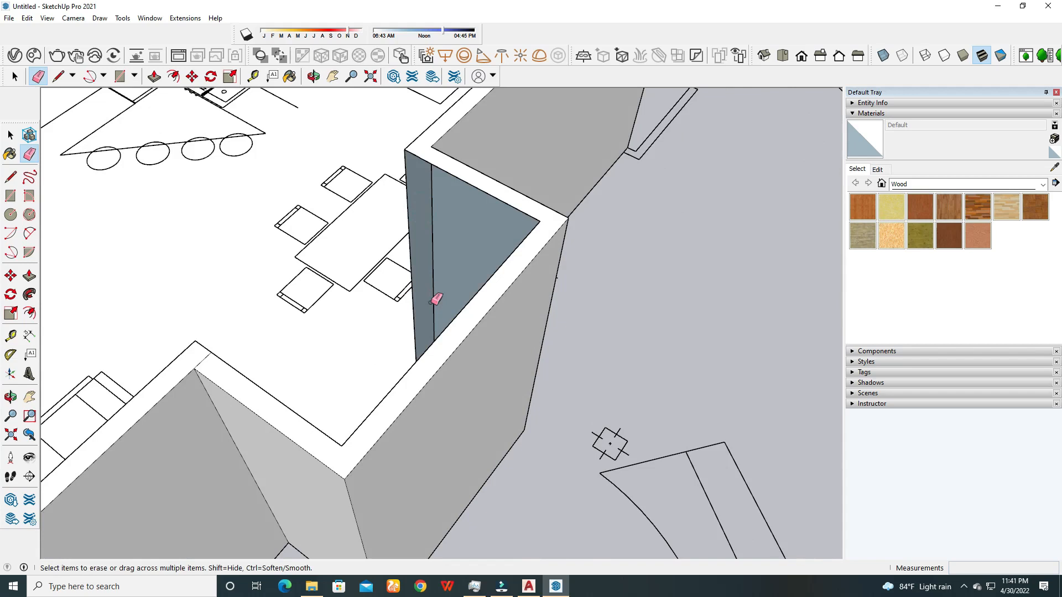
left_click_drag(411, 337, 404, 363)
Push/Pull the slightly offset strip on the entrance's inner side wall flush with the rest of the wall face.
middle_click_drag(413, 267, 416, 476)
scroll(403, 302, "up", 5)
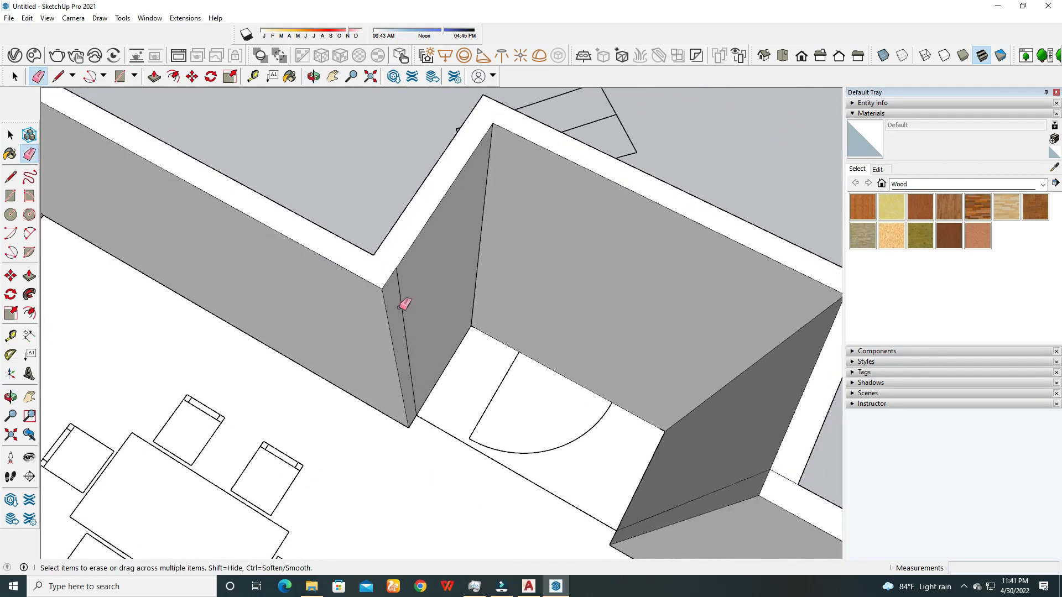
middle_click_drag(405, 249, 461, 310)
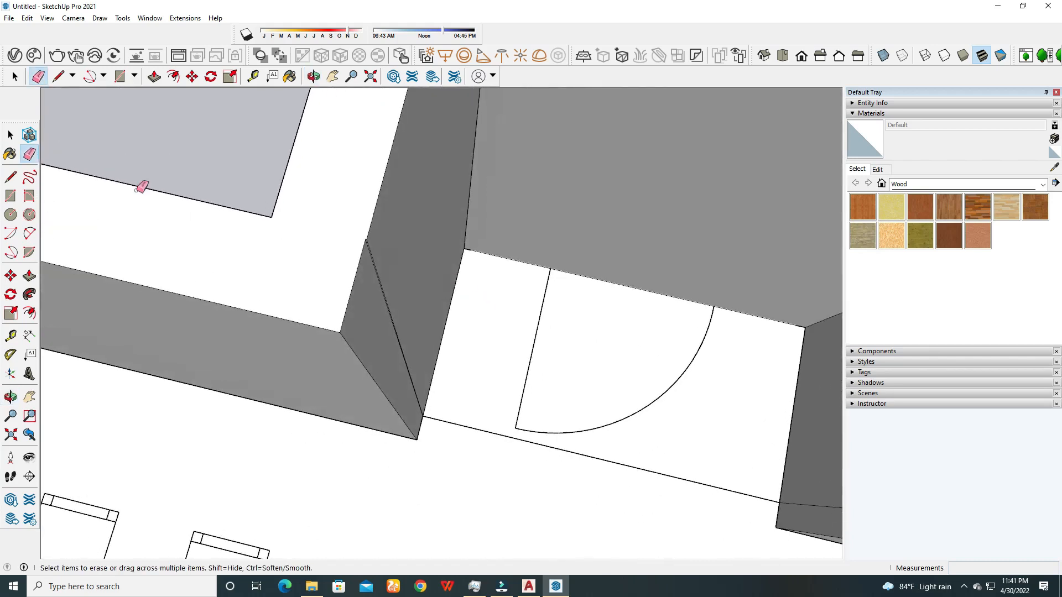
left_click(11, 136)
scroll(350, 296, "up", 2)
scroll(396, 273, "up", 2)
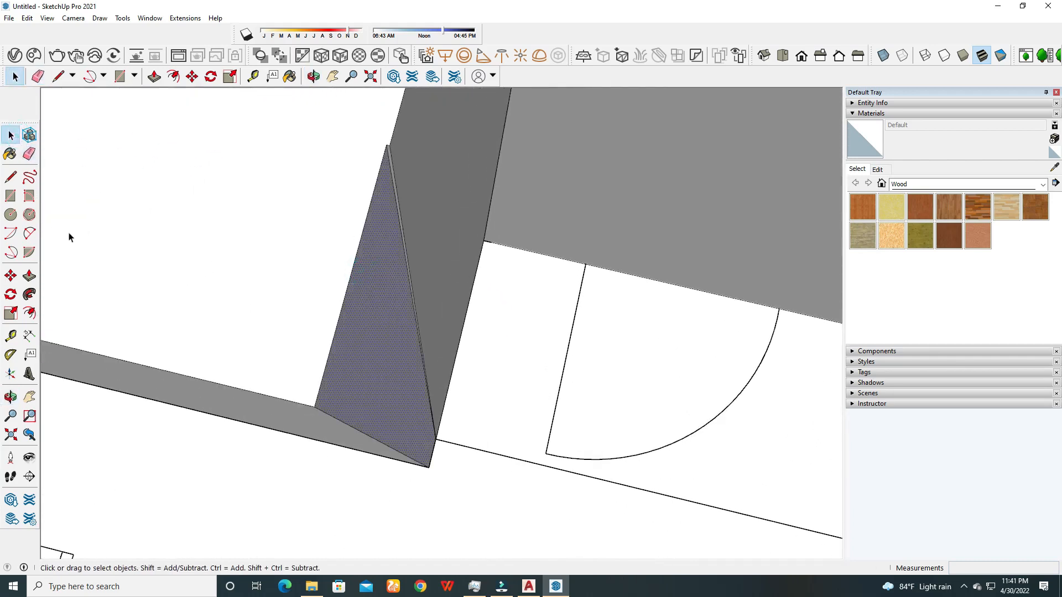
left_click(30, 275)
left_click(383, 178)
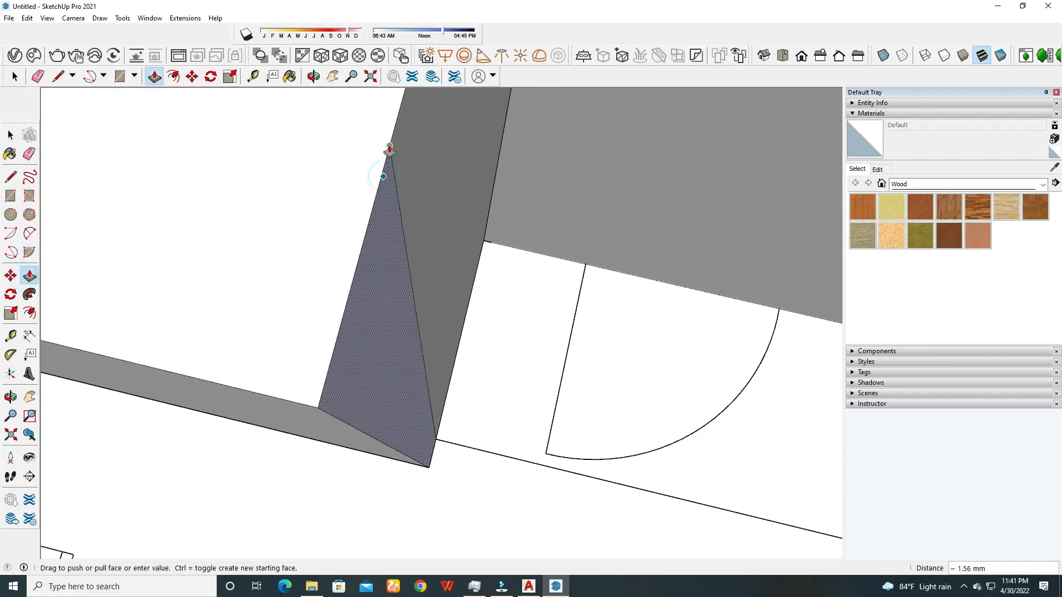
left_click(391, 147)
Erase the leftover vertical seams on both inner side walls of the entrance.
left_click(29, 154)
left_click(410, 253)
scroll(423, 424, "down", 5)
middle_click_drag(425, 446, 667, 370)
scroll(771, 268, "up", 6)
mouse_move(726, 284)
middle_mouse_down()
mouse_move(647, 334)
mouse_move(695, 320)
middle_mouse_up()
left_click(695, 320)
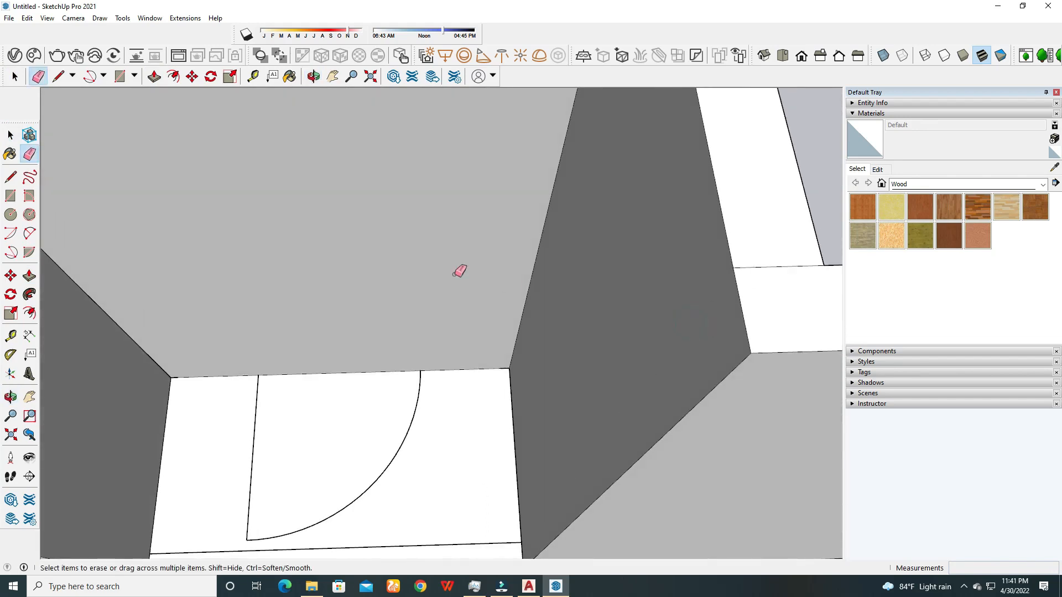
Erase the leftover seams where the living room's front wall meets the garage and at the garage corner on the long exterior wall.
scroll(459, 271, "down", 5)
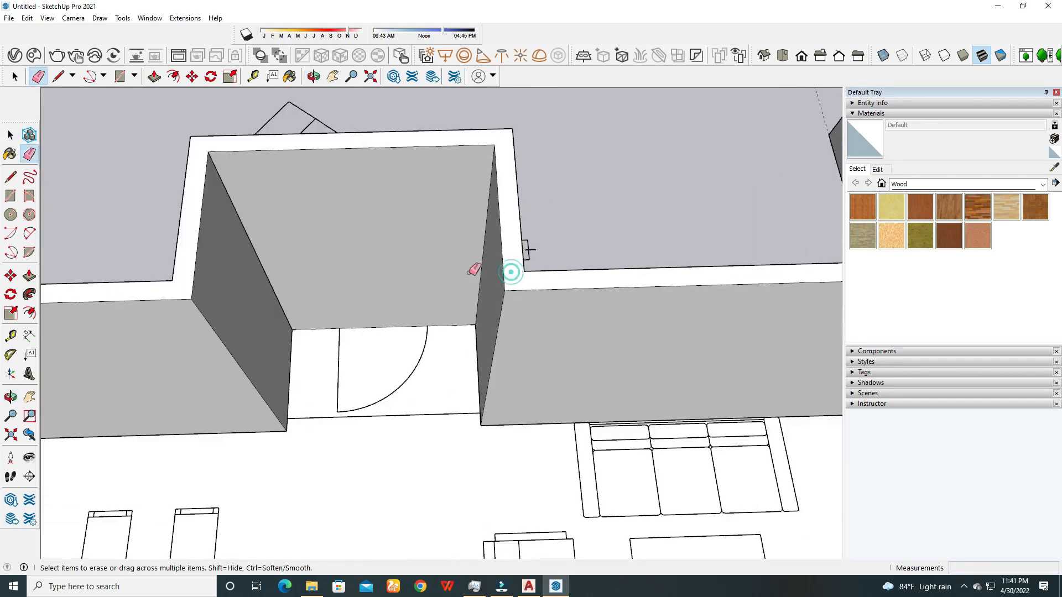
scroll(332, 245, "down", 5)
scroll(555, 250, "up", 4)
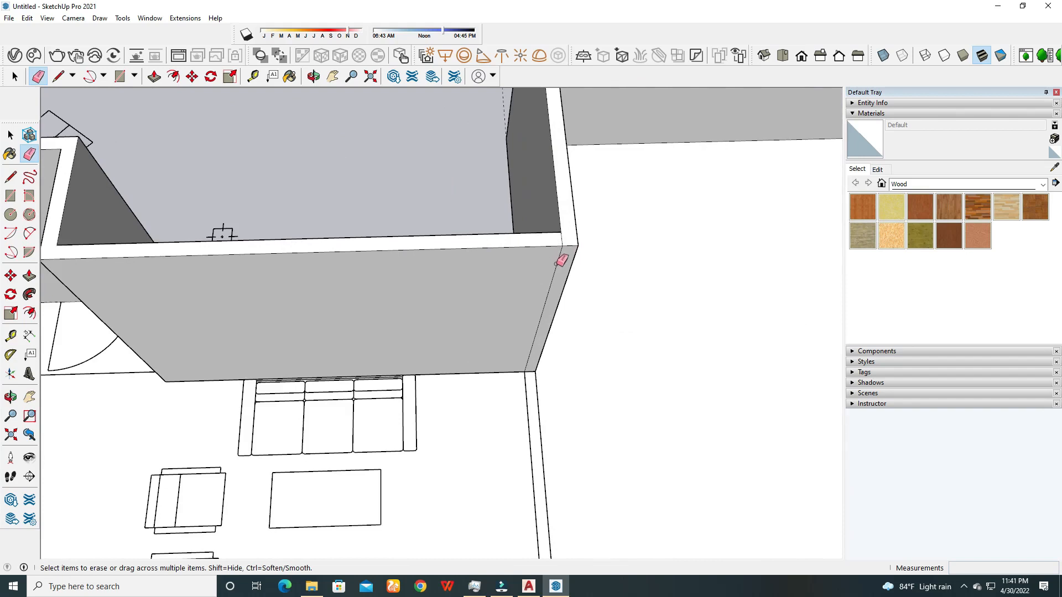
scroll(434, 280, "down", 3)
middle_click_drag(434, 280, 274, 209)
scroll(576, 249, "up", 3)
scroll(343, 230, "down", 7)
scroll(507, 280, "up", 5)
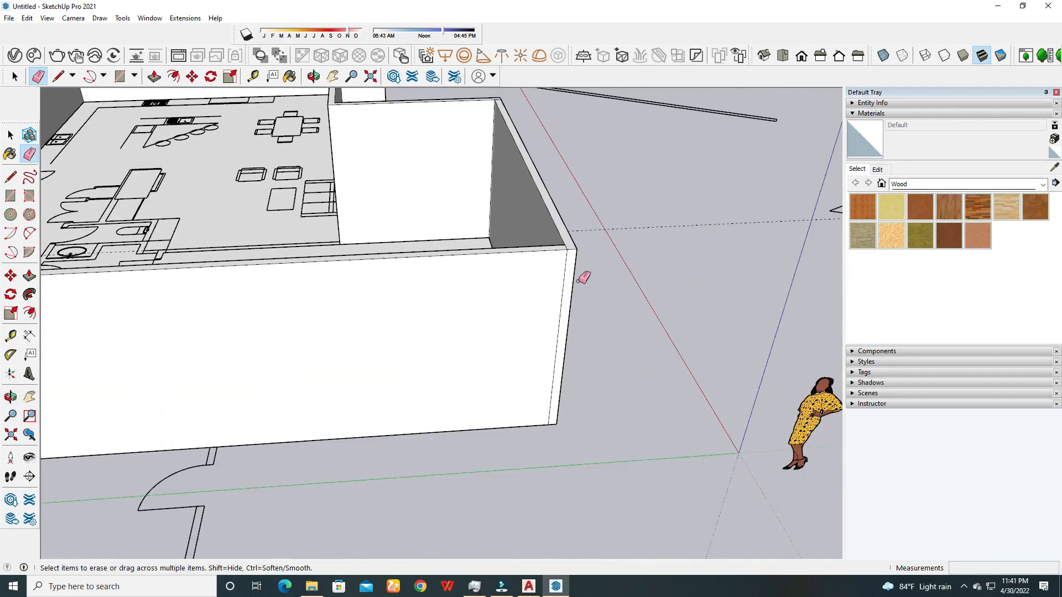
scroll(567, 277, "up", 4)
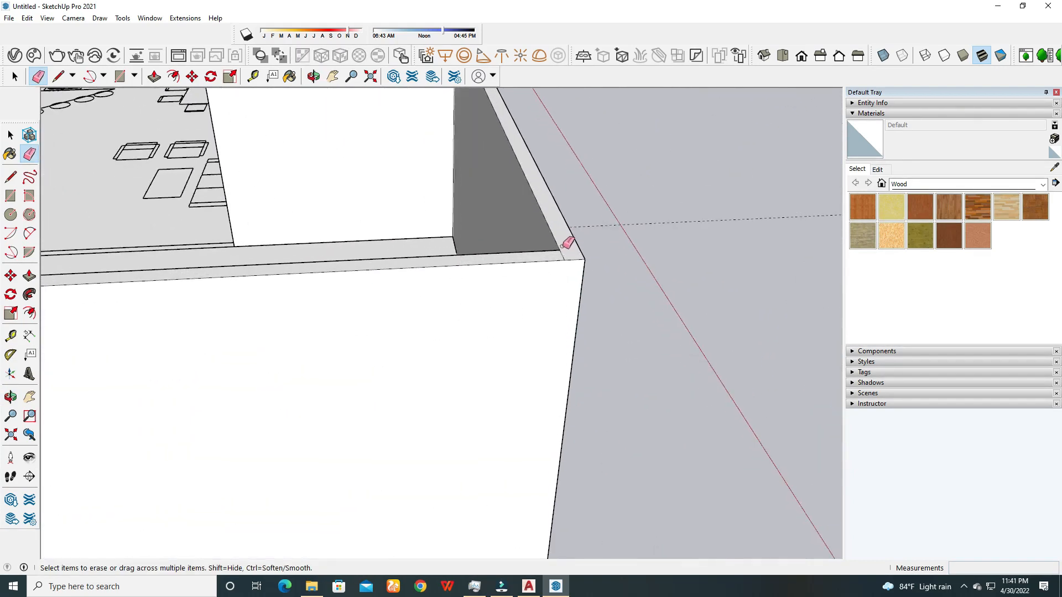
scroll(568, 252, "down", 8)
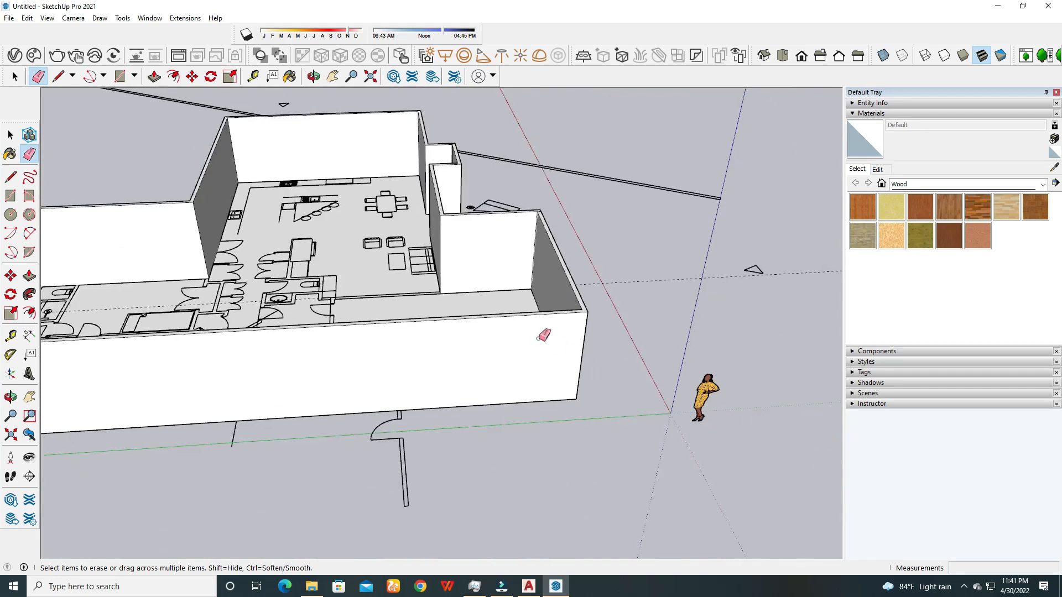
Inspect the exterior walls from the garage around to the kitchen side for remaining seam lines.
mouse_move(530, 353)
middle_mouse_down()
mouse_move(450, 372)
mouse_move(408, 398)
mouse_move(422, 345)
mouse_move(381, 331)
middle_mouse_up()
mouse_move(688, 408)
middle_mouse_down()
mouse_move(519, 363)
mouse_move(505, 341)
mouse_move(523, 333)
mouse_move(588, 446)
mouse_move(526, 349)
mouse_move(489, 326)
middle_mouse_up()
middle_click_drag(604, 343, 475, 360)
scroll(531, 351, "up", 5)
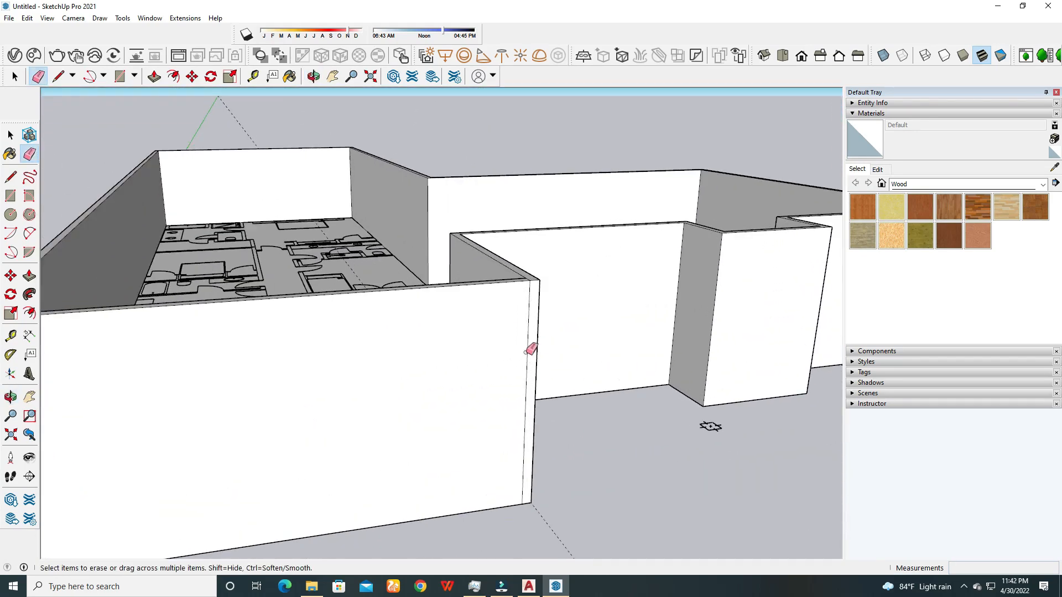
scroll(526, 351, "down", 5)
mouse_move(403, 297)
middle_mouse_down()
mouse_move(387, 422)
mouse_move(600, 410)
mouse_move(226, 297)
mouse_move(531, 327)
middle_mouse_up()
middle_click_drag(292, 349, 663, 356)
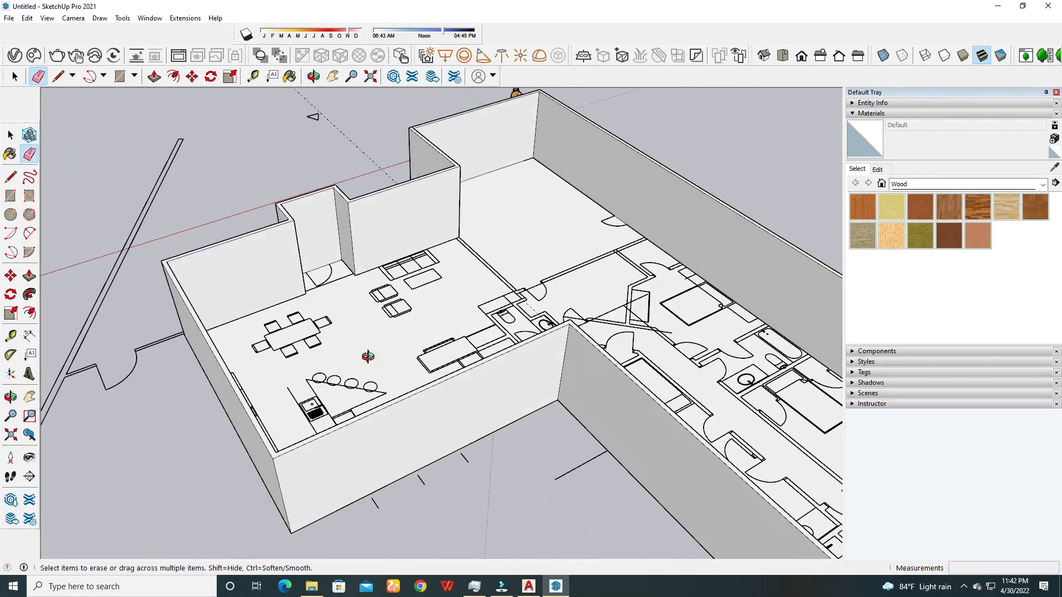
middle_click_drag(368, 358, 681, 426)
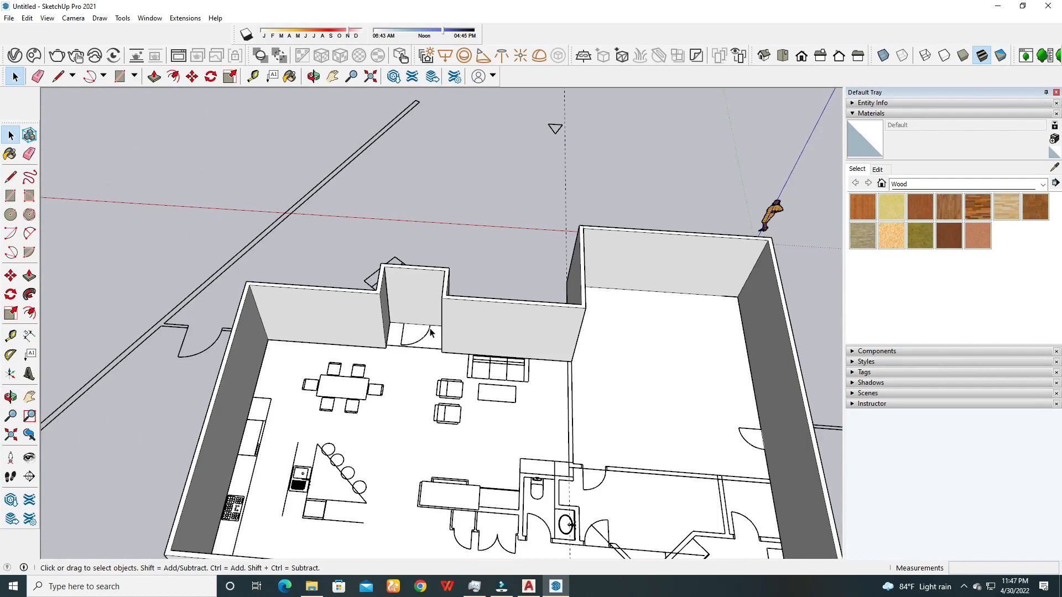
Examine the entrance recess and the door symbol drawn on its floor from several sides.
scroll(381, 296, "down", 2)
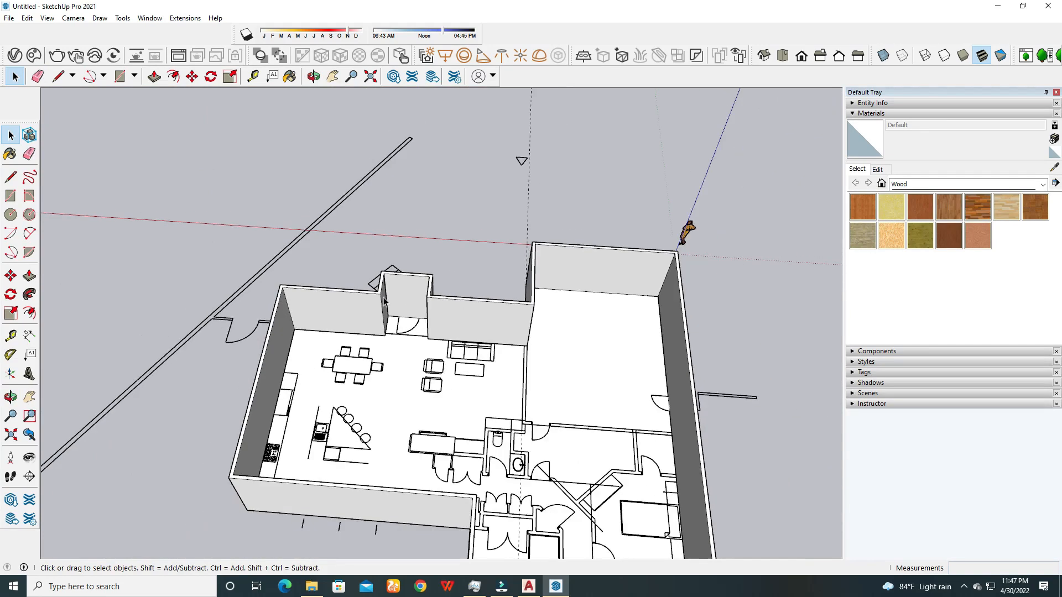
middle_click_drag(360, 303, 735, 298)
middle_click_drag(398, 381, 297, 350)
scroll(390, 305, "up", 5)
scroll(390, 293, "up", 3)
middle_click_drag(393, 285, 338, 327)
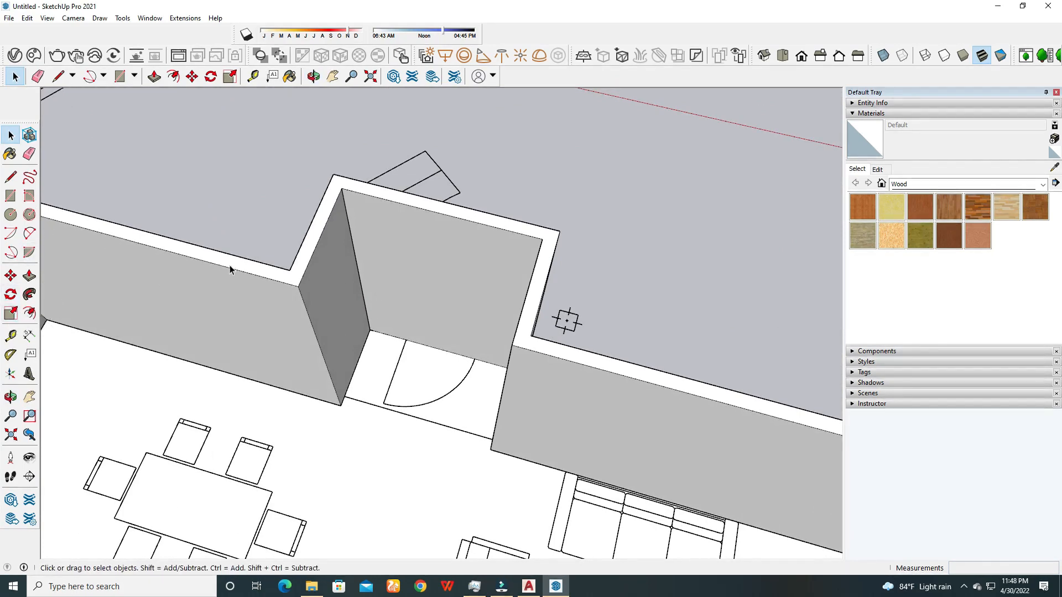
middle_click_drag(334, 285, 663, 306)
middle_click_drag(290, 301, 4, 338)
middle_click_drag(401, 346, 587, 309)
scroll(306, 297, "down", 6)
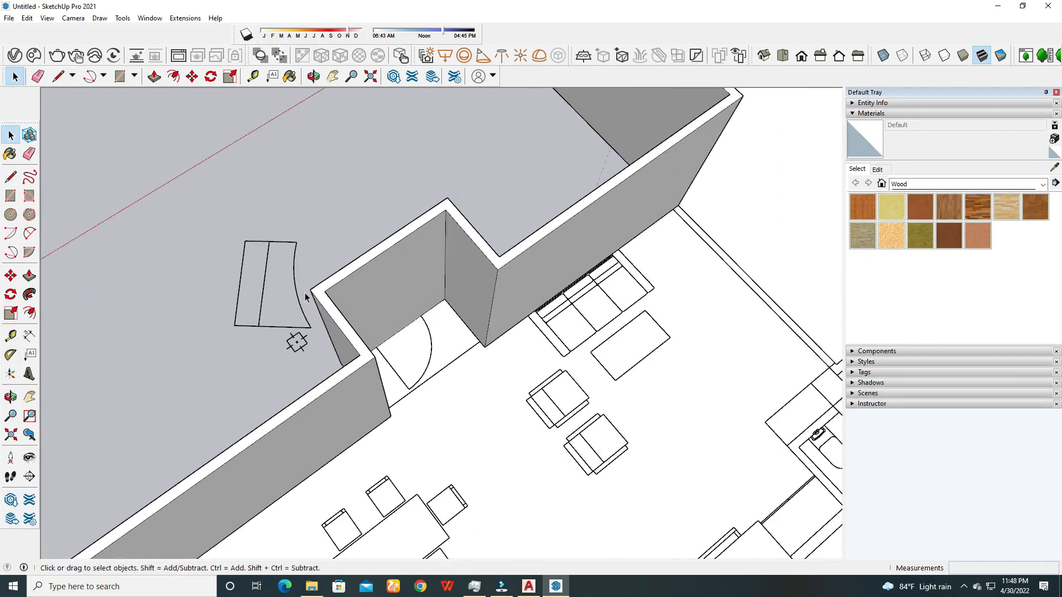
middle_click_drag(584, 256, 625, 262)
scroll(304, 270, "up", 5)
middle_click_drag(303, 272, 260, 310)
scroll(367, 357, "up", 2)
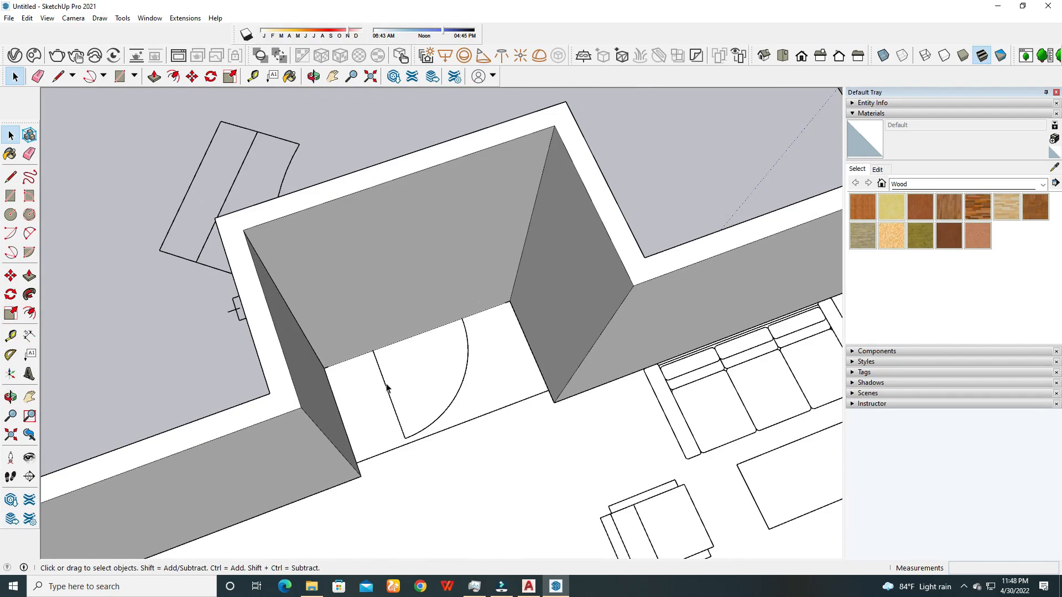
Place a vertical Tape Measure guide on the entrance's front wall, about 483 mm from the dining-side corner, at the door symbol's hinge end.
left_click(12, 336)
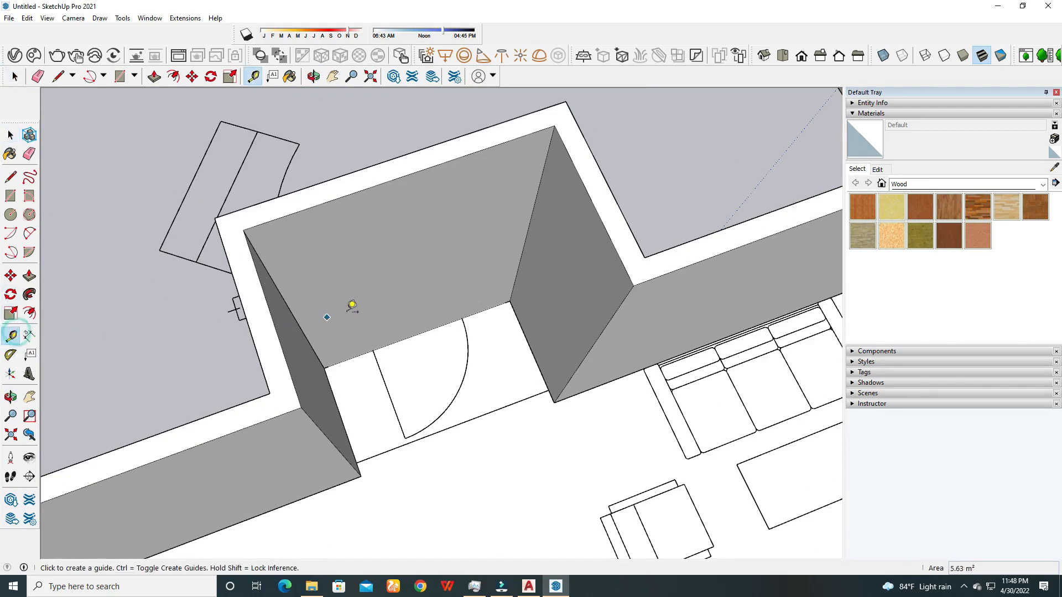
middle_click_drag(351, 308, 135, 249)
scroll(260, 230, "up", 4)
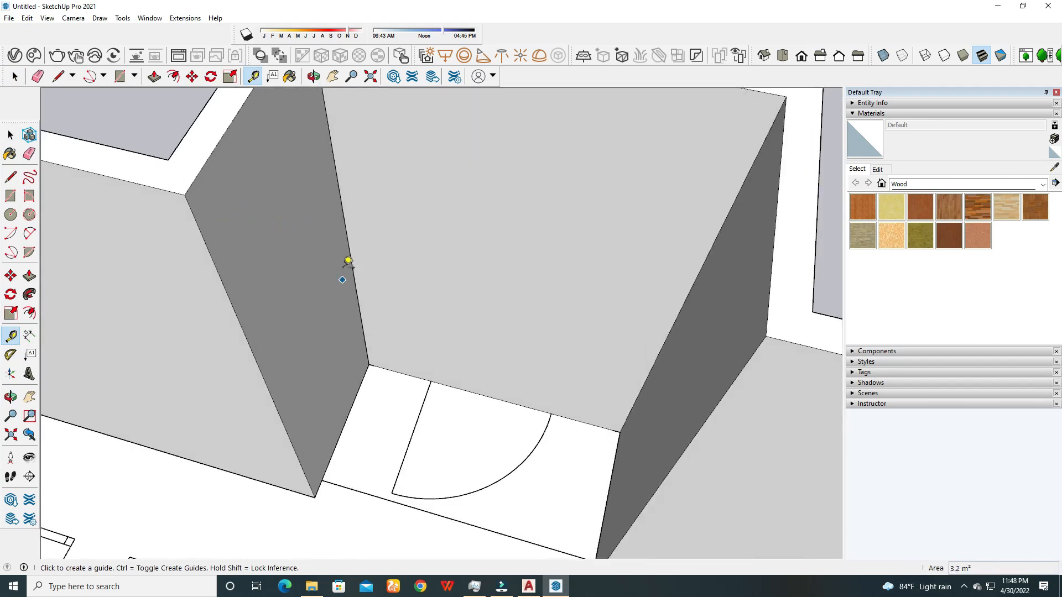
left_click(337, 173)
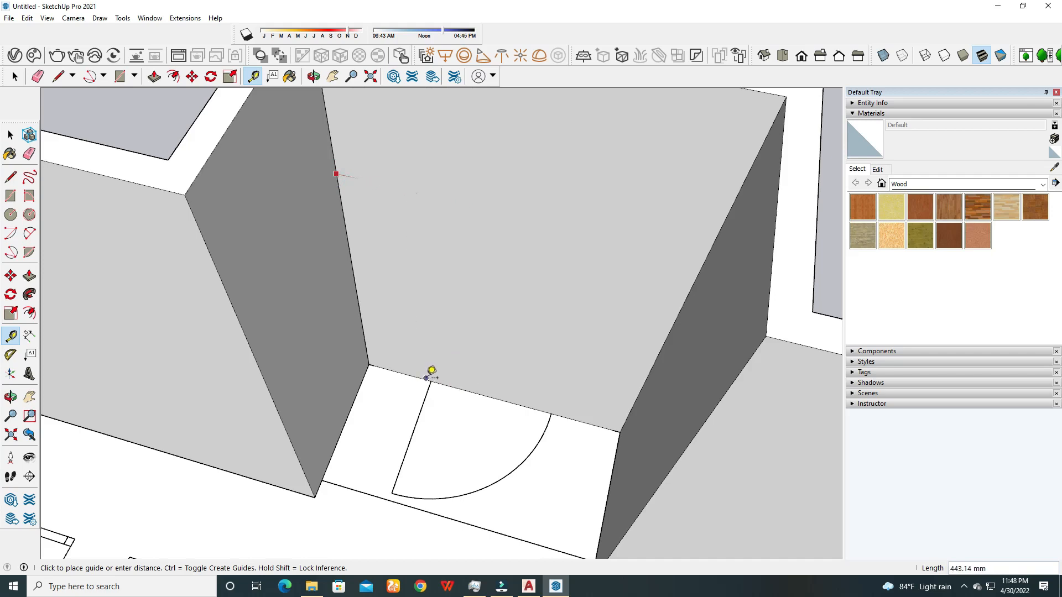
scroll(433, 373, "up", 4)
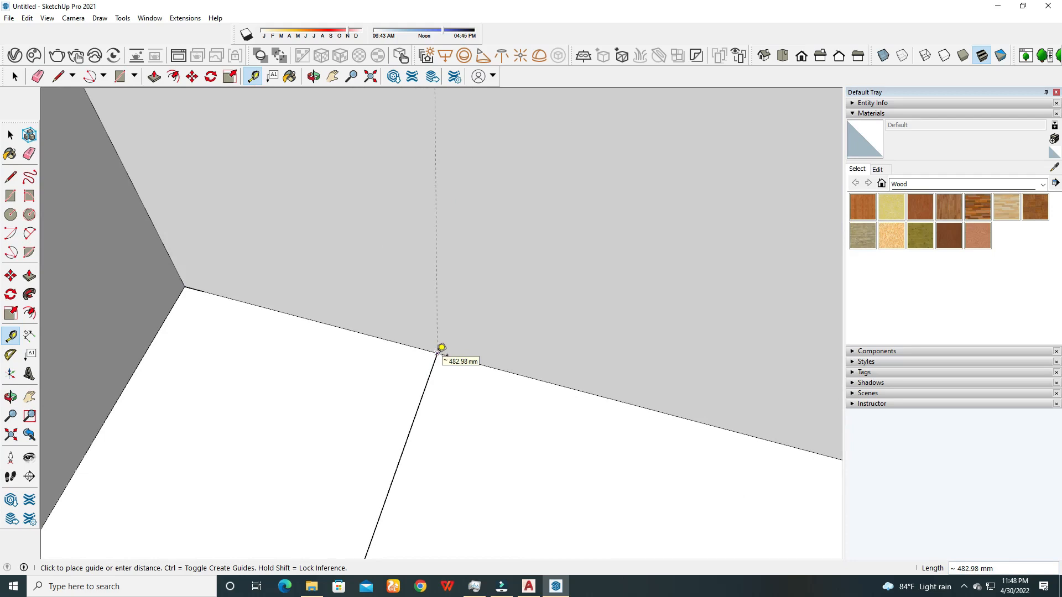
left_click(437, 352)
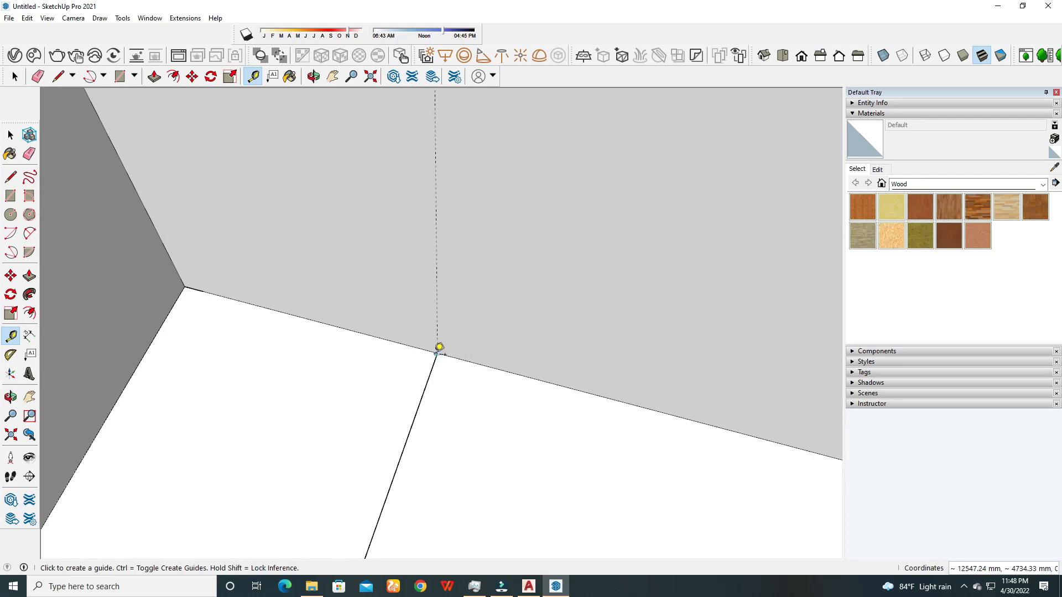
Place a second vertical guide about 495 mm from the sofa-side corner of the entrance wall, where the door's swing arc meets the wall.
scroll(312, 359, "down", 5)
middle_click_drag(307, 367, 273, 339)
scroll(300, 342, "up", 5)
scroll(299, 342, "down", 2)
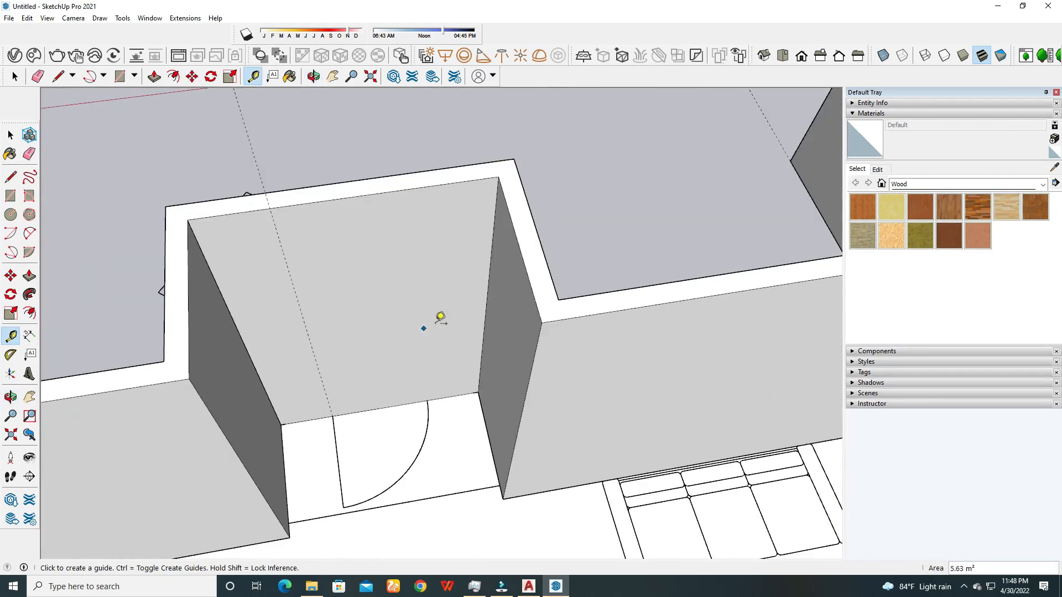
middle_click_drag(415, 346, 493, 399)
scroll(438, 356, "up", 5)
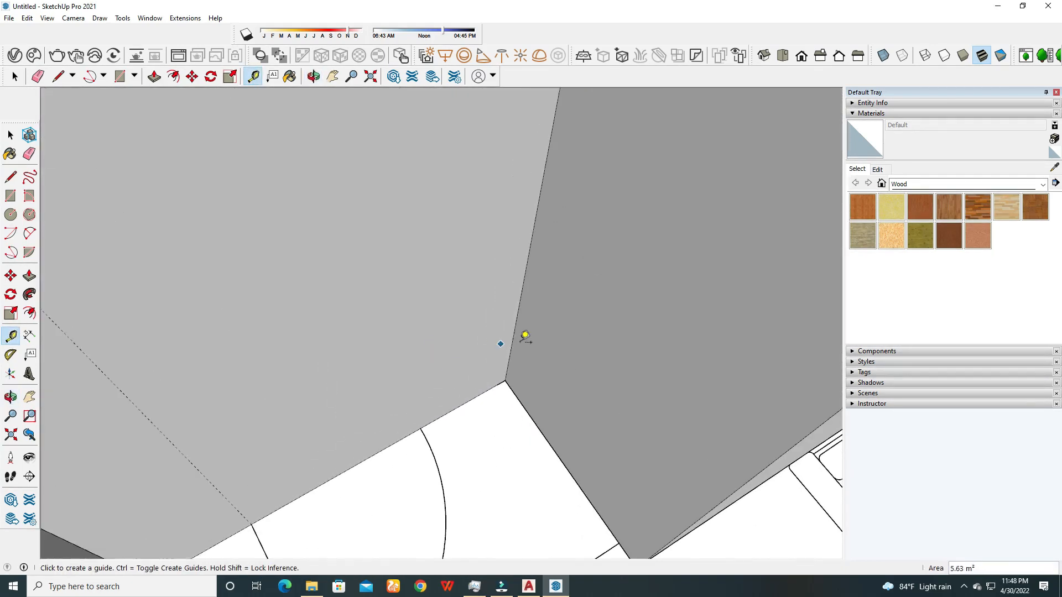
left_click(518, 315)
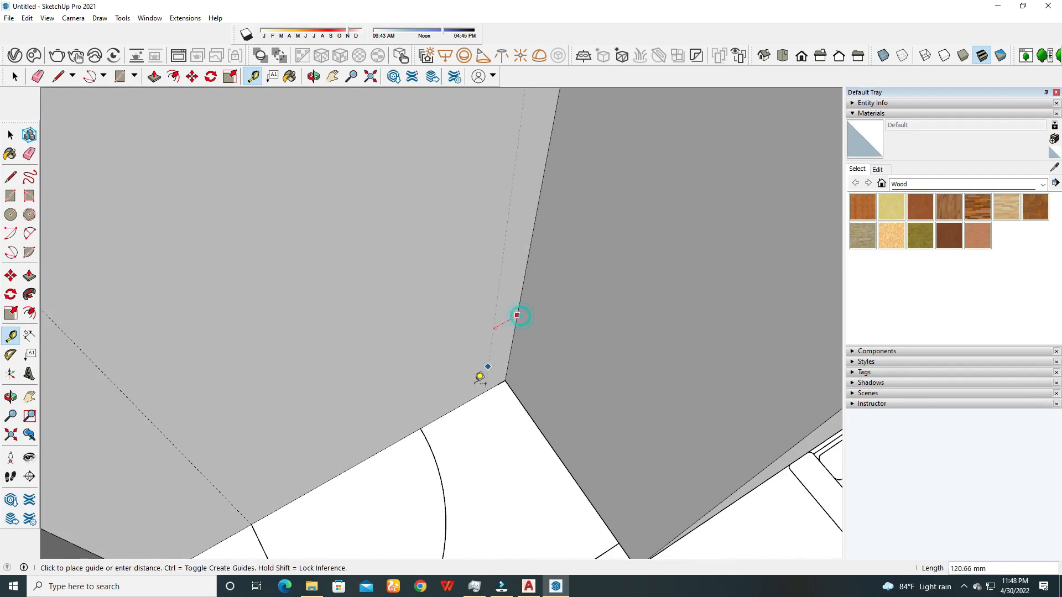
scroll(423, 412, "up", 5)
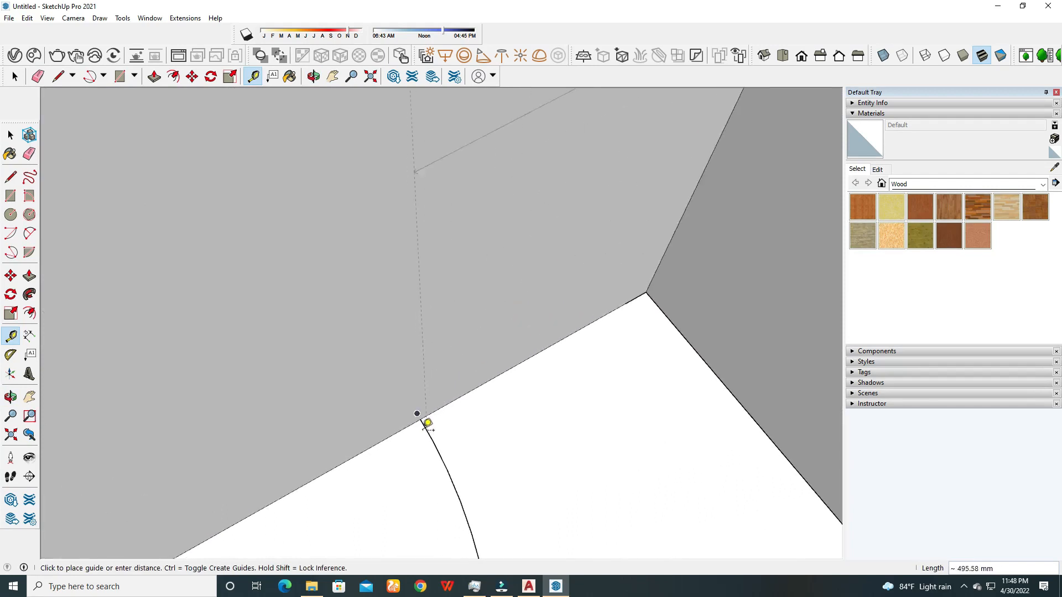
left_click(421, 410)
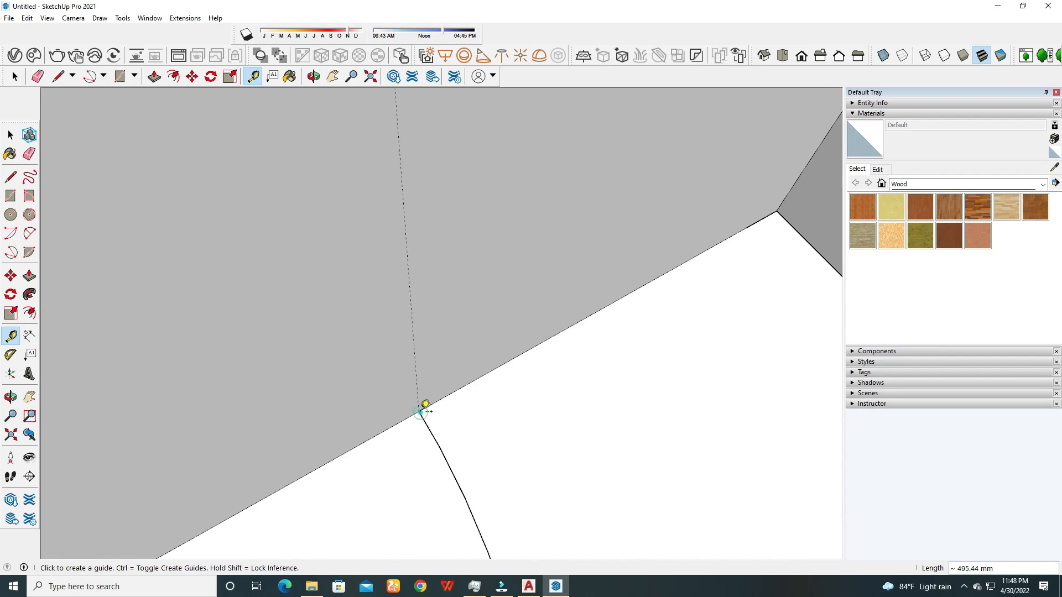
scroll(421, 409, "down", 5)
middle_click_drag(444, 398, 382, 365)
left_click(11, 134)
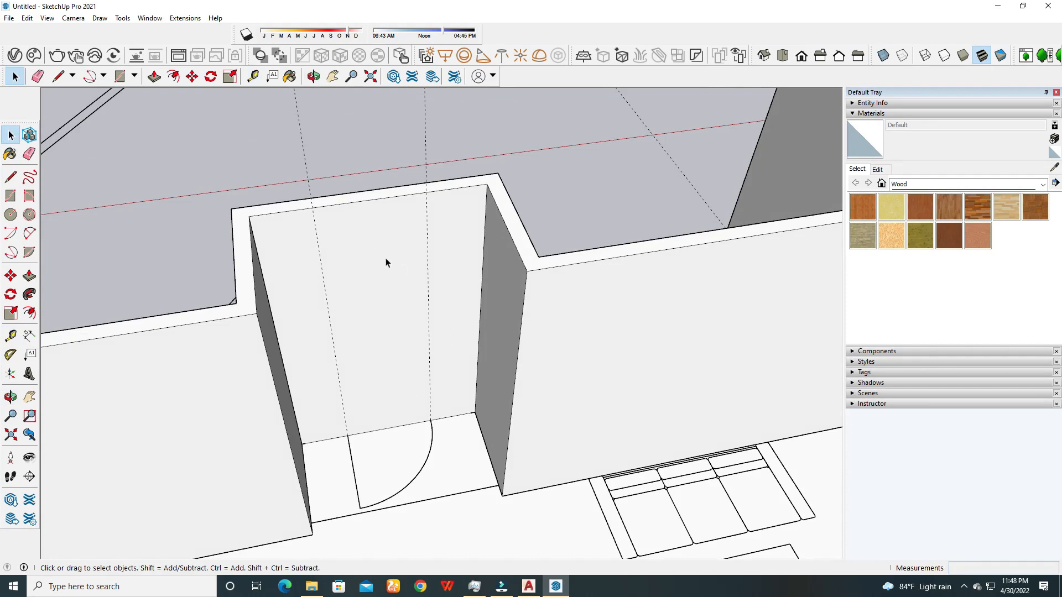
Place a horizontal guide on the entrance's front wall 2100 mm above its base edge.
middle_click_drag(394, 354, 393, 395)
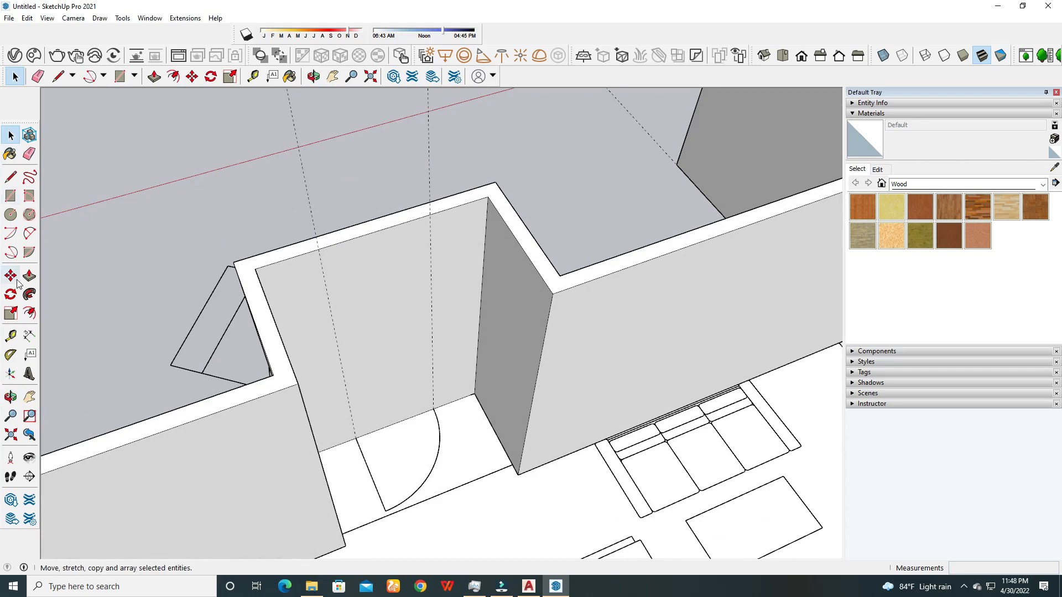
left_click(10, 335)
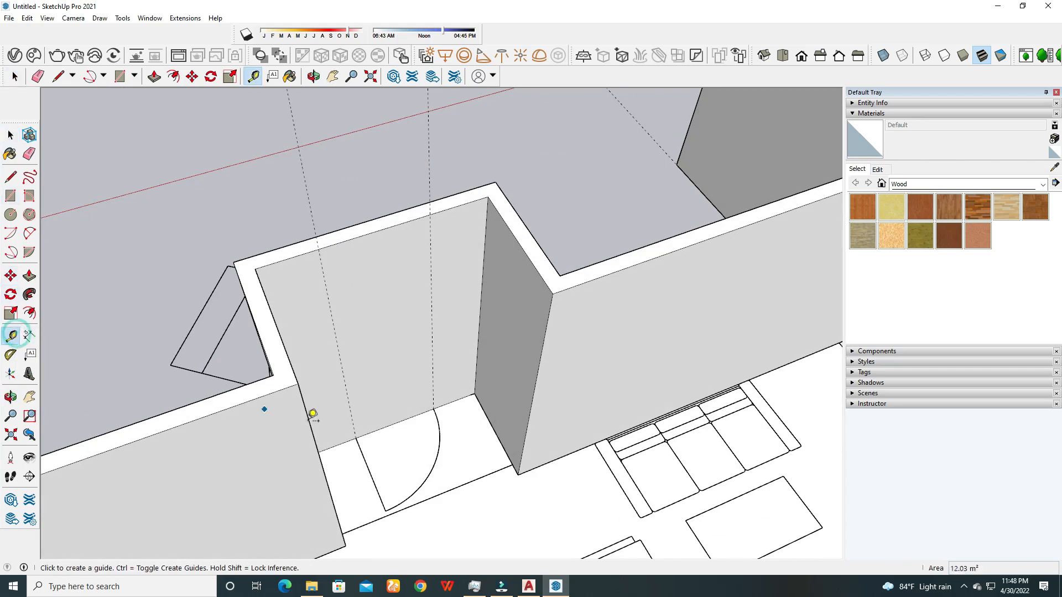
left_click(387, 423)
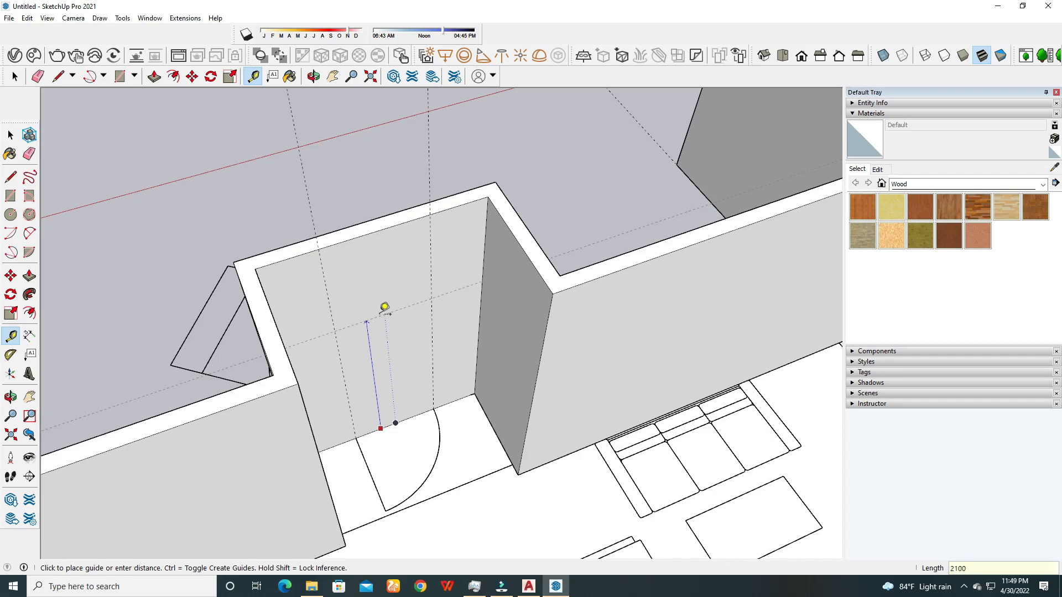
left_click(381, 307)
left_click(10, 135)
Draw the entrance door rectangle between the guides on the wall face, about 900 mm wide and 2100 mm high.
middle_click_drag(317, 277, 138, 199)
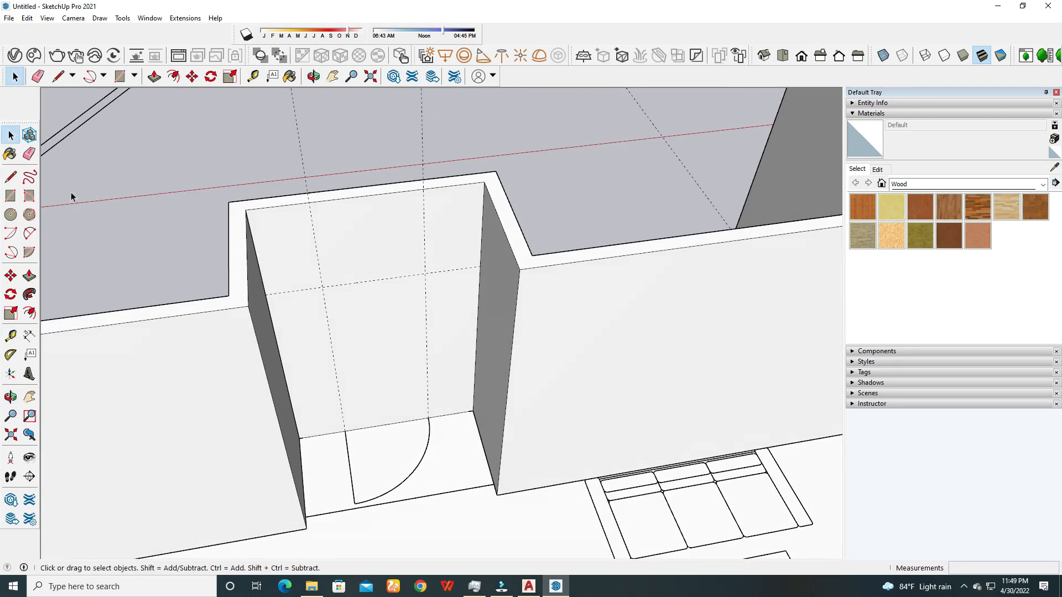
left_click(10, 197)
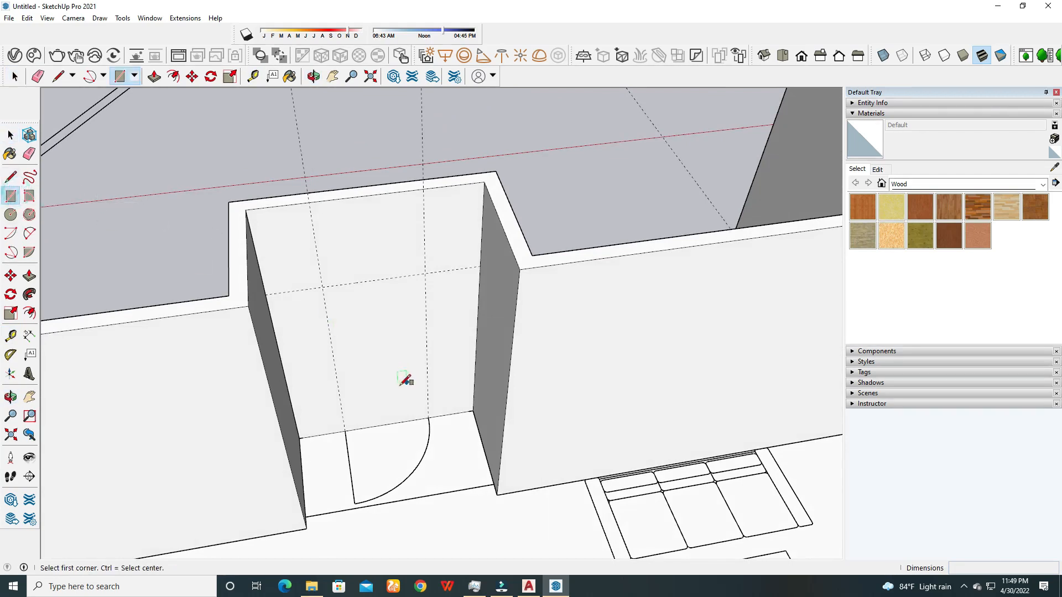
left_click(345, 430)
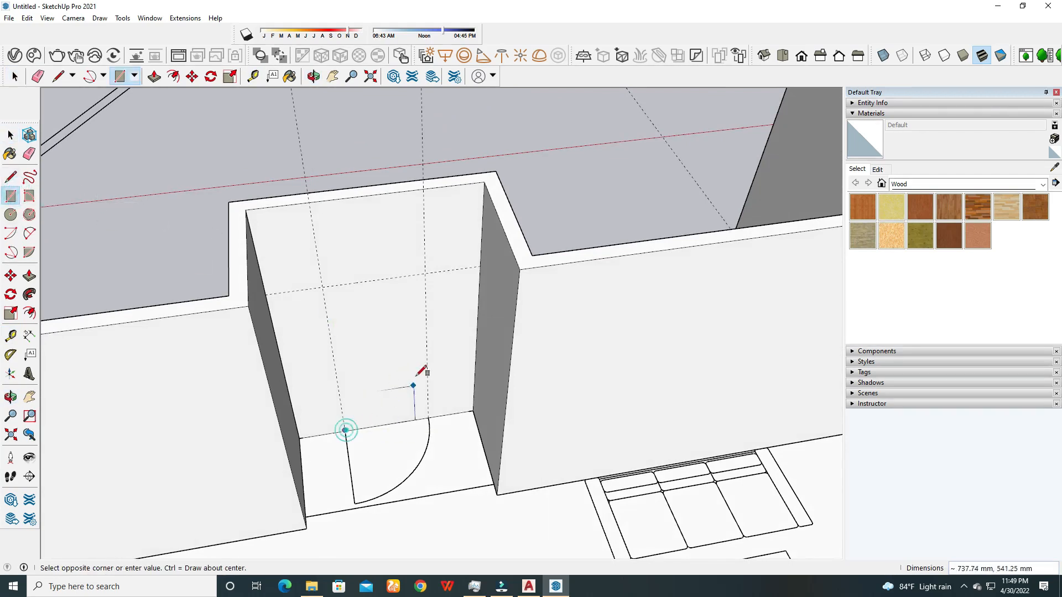
key("Escape")
scroll(360, 415, "up", 3)
middle_click_drag(489, 175, 554, 140)
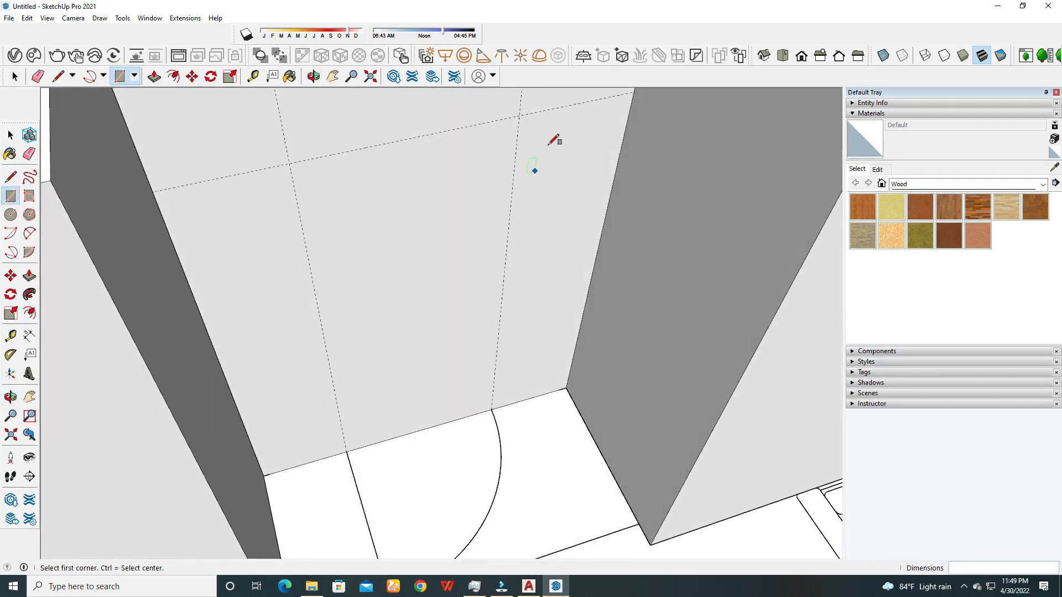
left_click(519, 115)
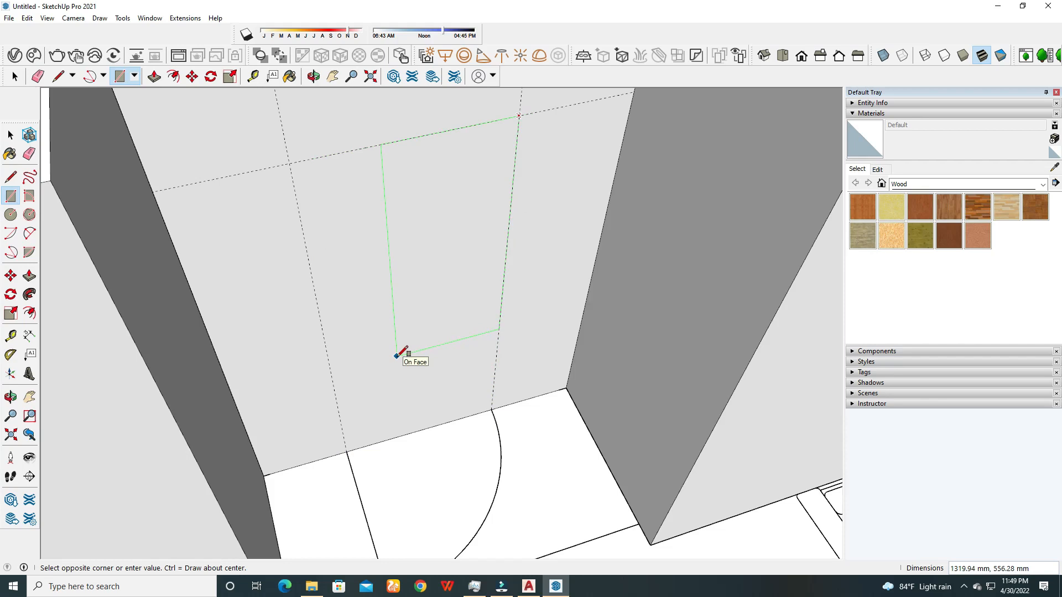
left_click(347, 449)
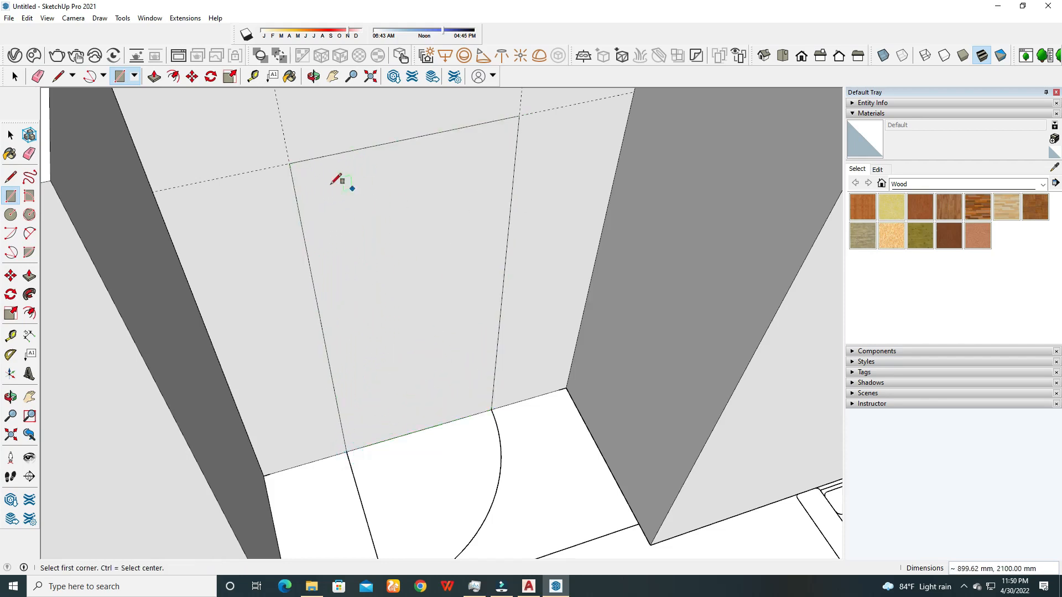
left_click(10, 134)
Copy the door face along the green axis to about 6395 mm in front of the entrance, and clear the selection.
middle_click_drag(404, 260, 438, 315)
scroll(409, 267, "up", 5)
left_click(407, 279)
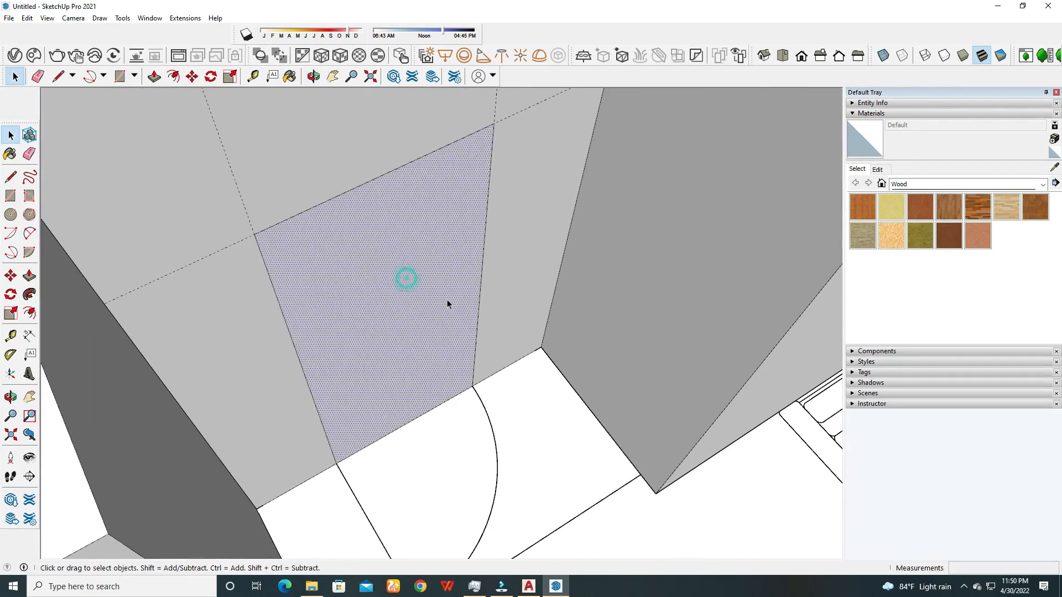
scroll(447, 303, "down", 4)
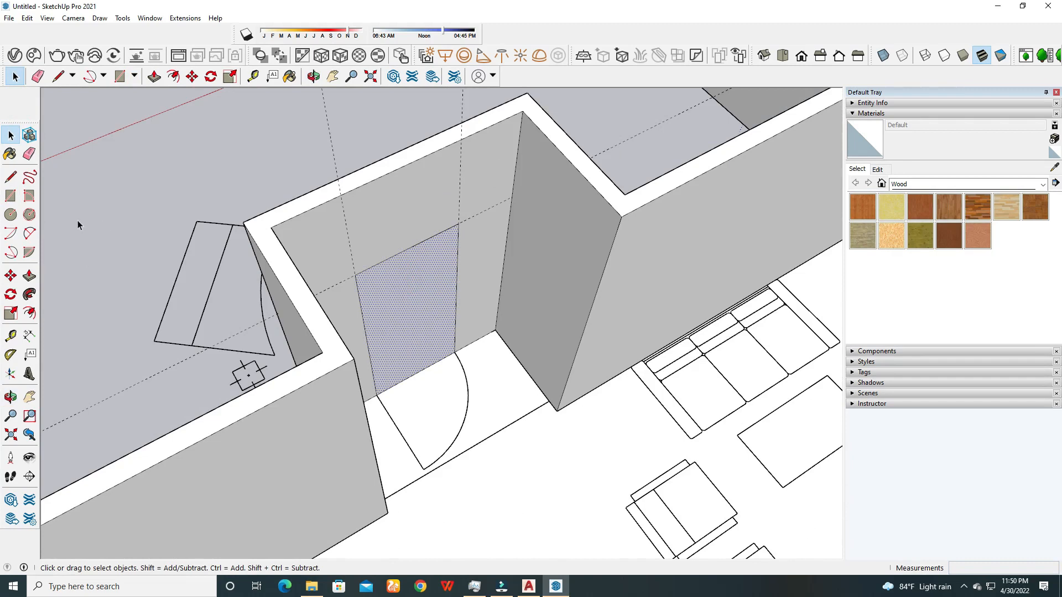
left_click(11, 276)
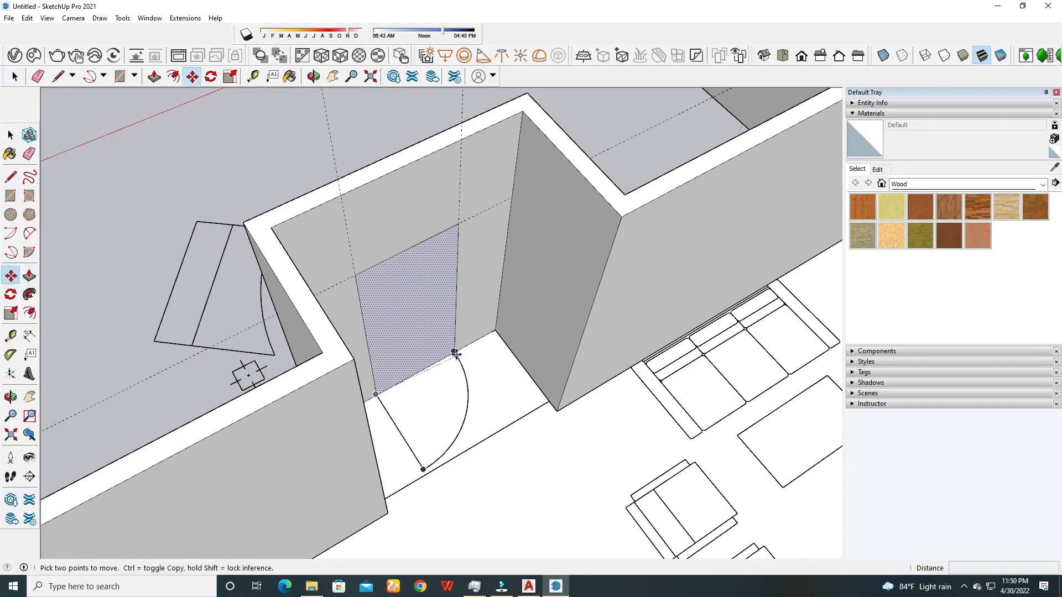
scroll(372, 420, "up", 6)
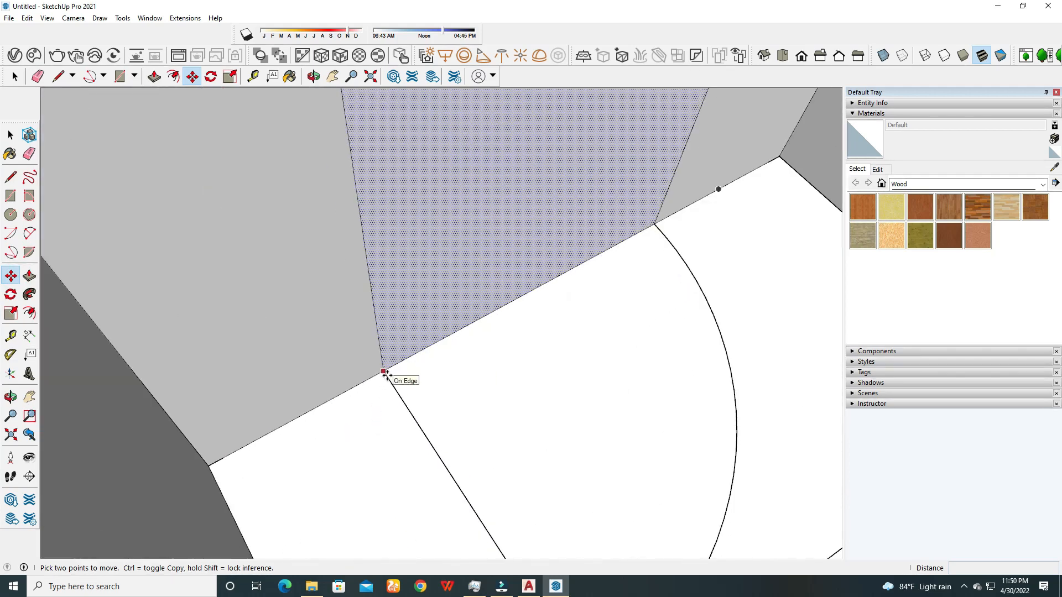
left_click(383, 373)
scroll(575, 348, "down", 6)
middle_click_drag(596, 333, 424, 372)
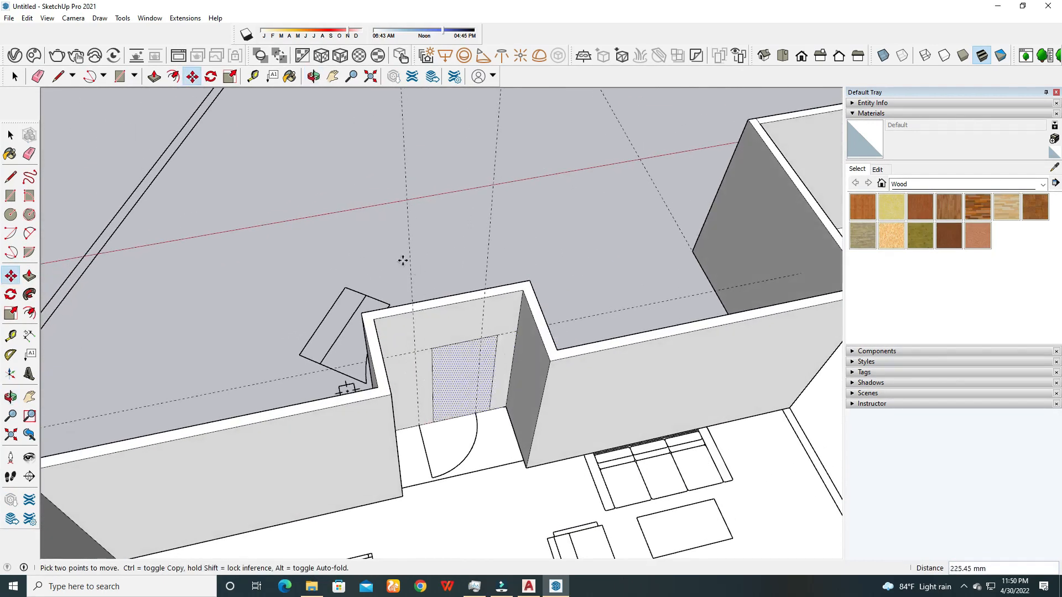
key("ctrl")
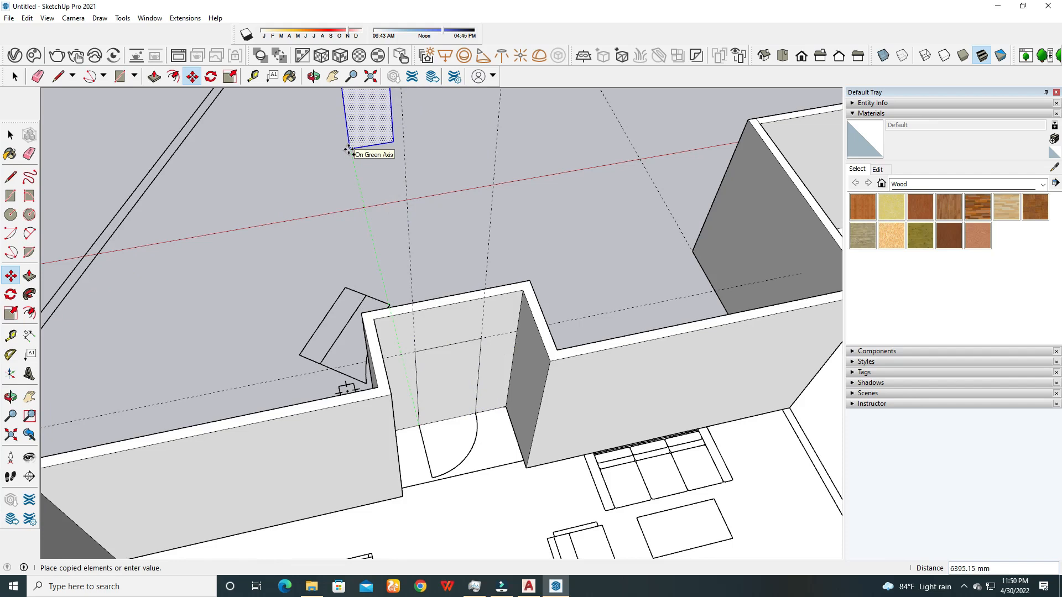
left_click(349, 150)
left_click_drag(410, 269, 365, 242)
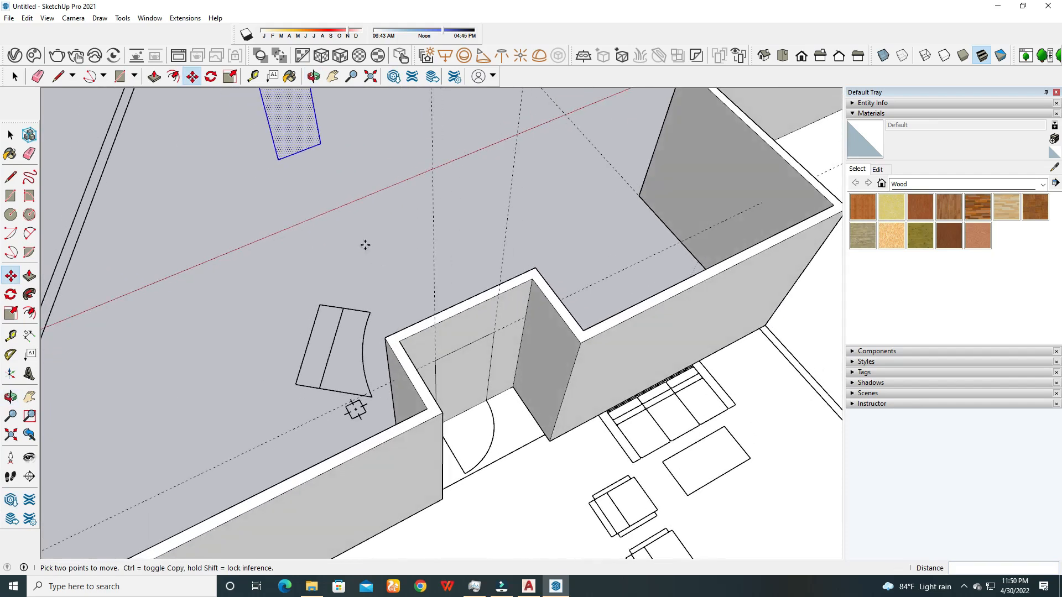
key("space")
left_click(354, 130)
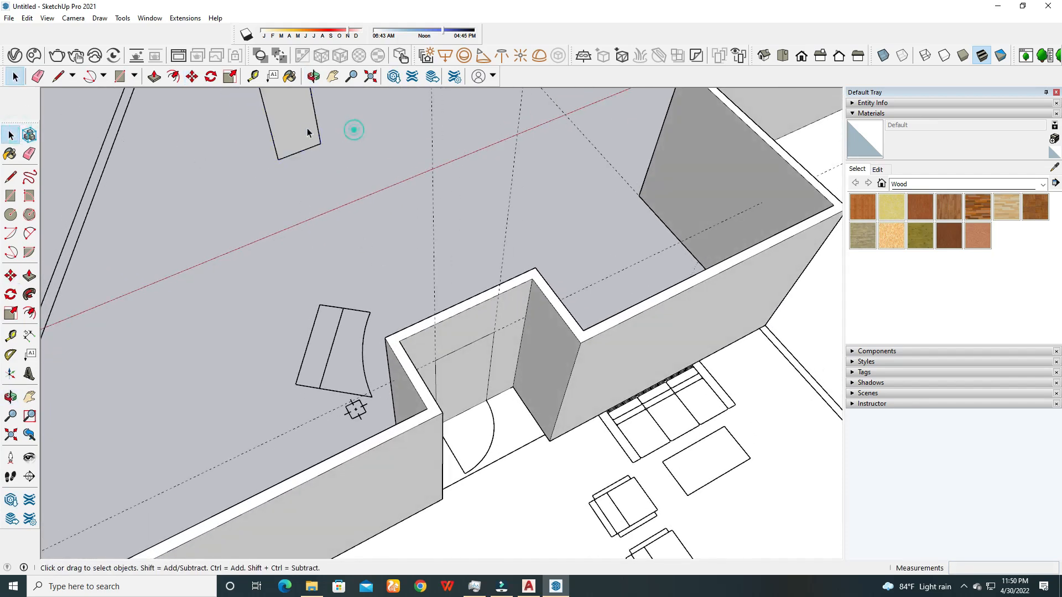
Push the entrance door rectangle 127 mm through the wall thickness to cut the door opening.
middle_click_drag(487, 429, 466, 376)
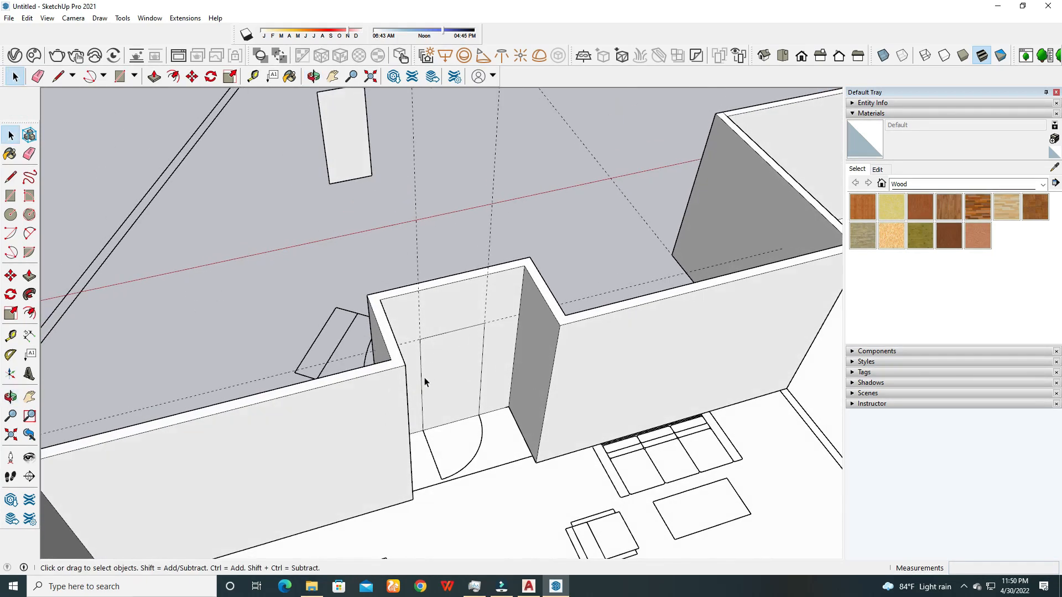
left_click(28, 277)
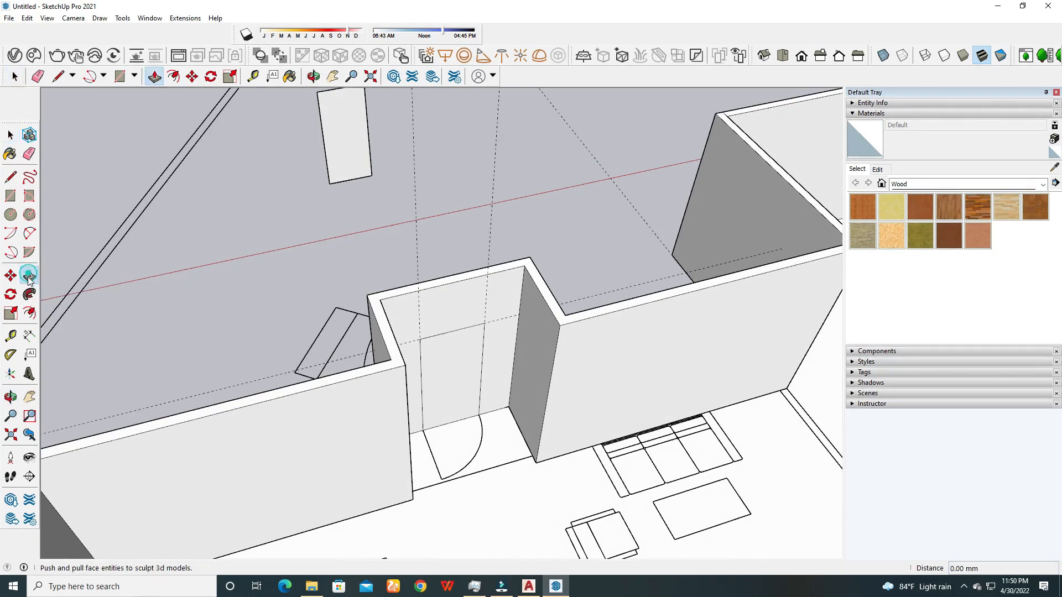
left_click(463, 372)
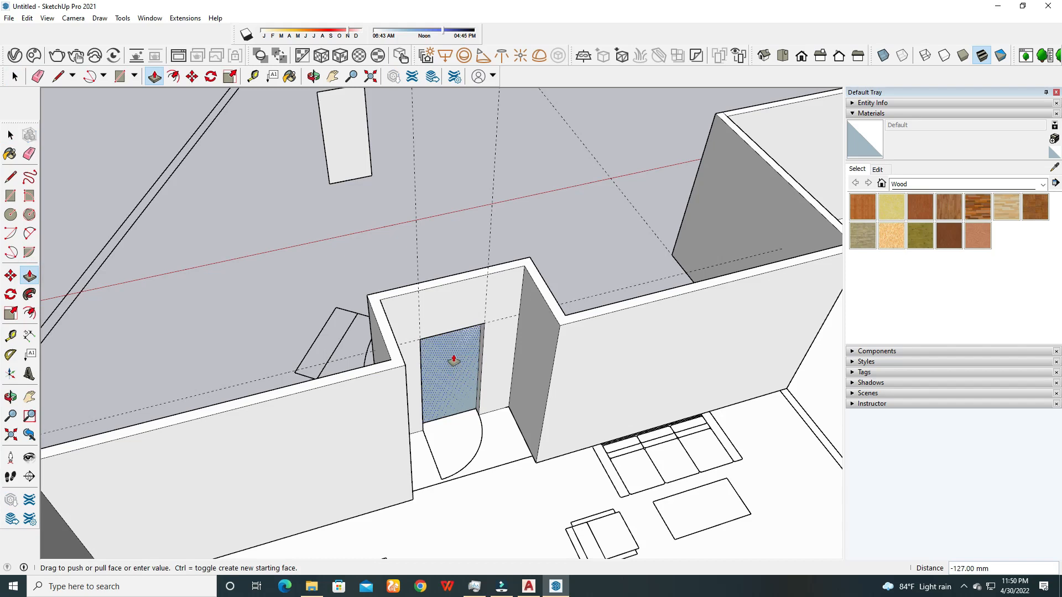
scroll(453, 359, "up", 5)
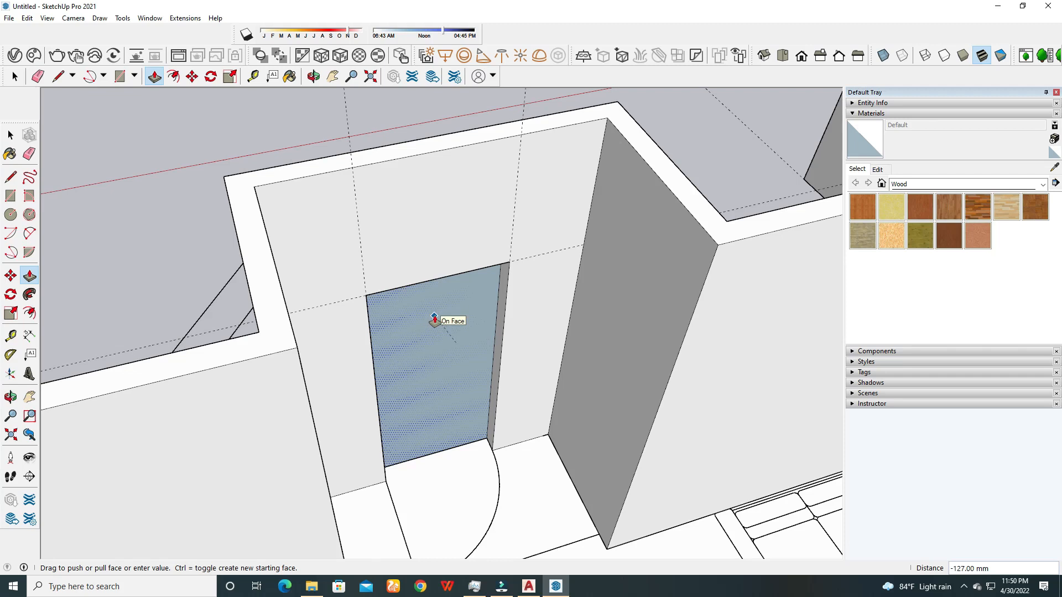
left_click(435, 320)
middle_click_drag(426, 344, 538, 398)
scroll(538, 398, "down", 5)
middle_click_drag(520, 318, 277, 358)
scroll(410, 344, "down", 5)
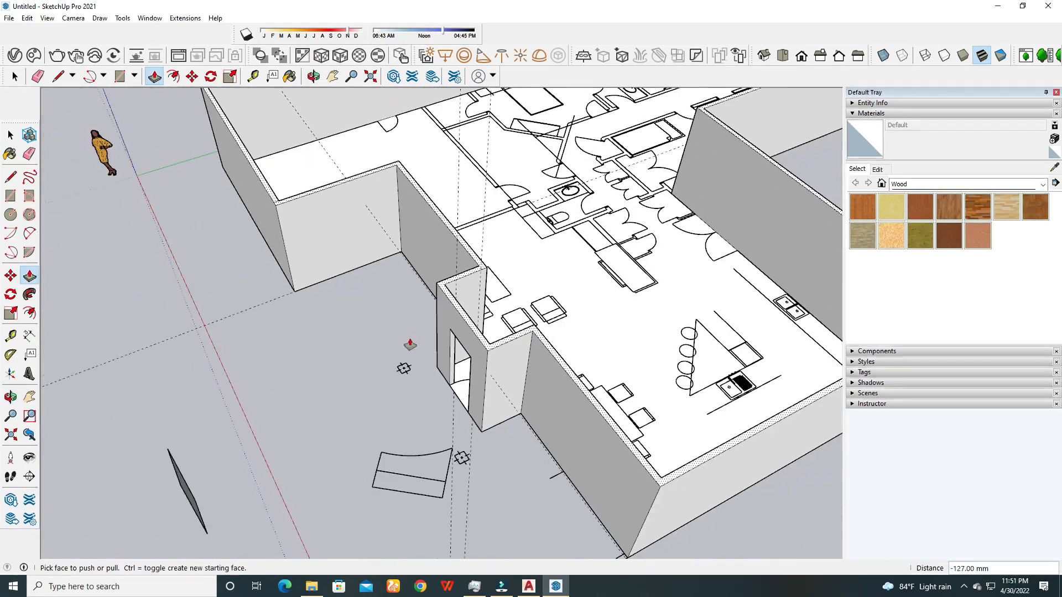
Reverse the copied door face standing in front of the entrance.
left_click(10, 135)
scroll(462, 336, "down", 5)
middle_click_drag(444, 360, 614, 325, "shift")
middle_click_drag(449, 386, 736, 451, "shift")
middle_click_drag(531, 432, 559, 386)
scroll(559, 385, "up", 2)
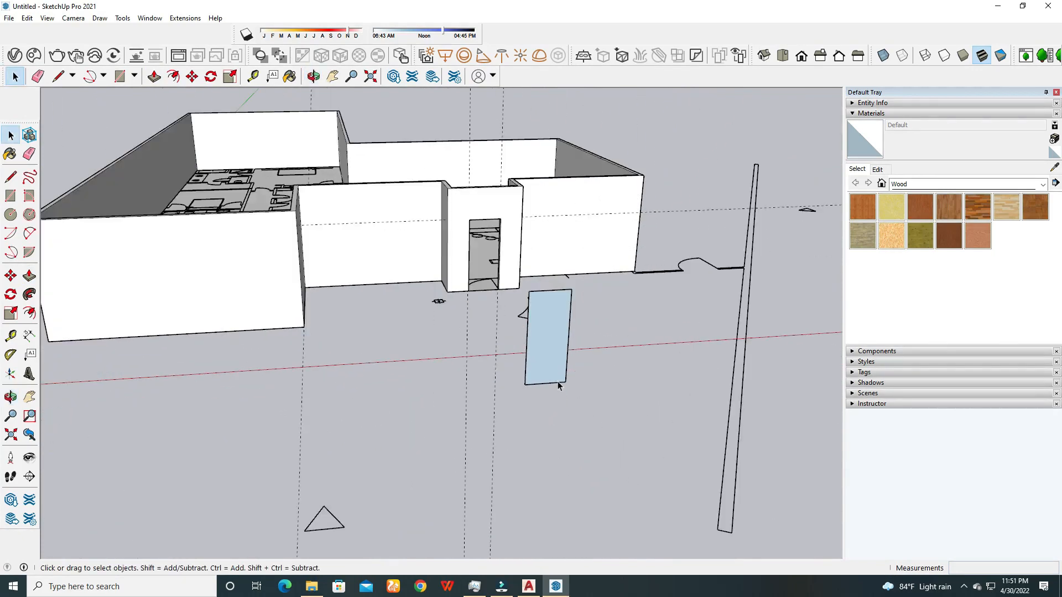
scroll(559, 385, "up", 1)
left_click(556, 312)
right_click(553, 323)
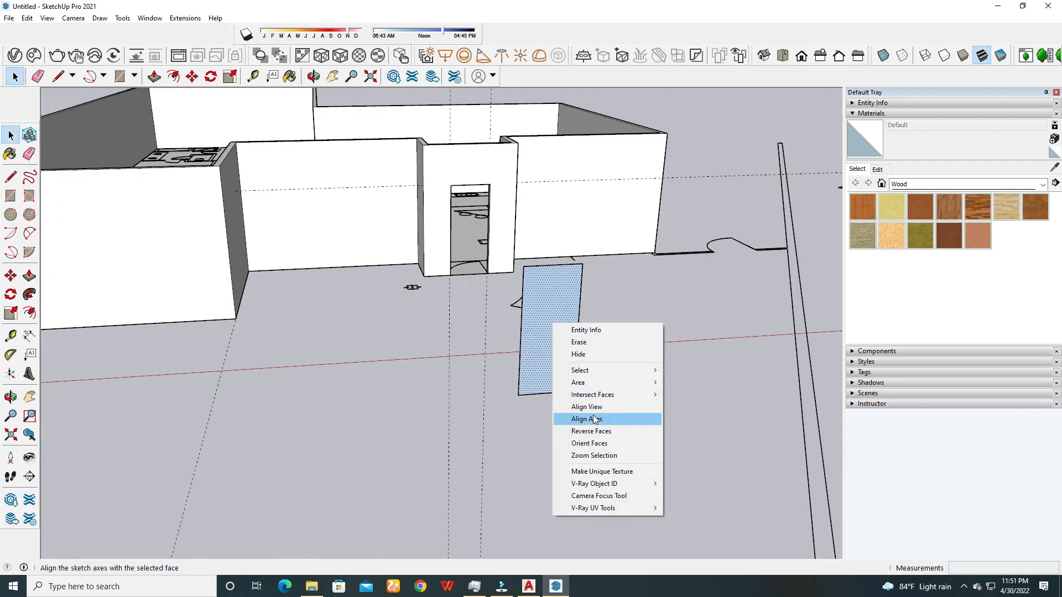
left_click(586, 432)
Delete the two vertical guides and the horizontal guide used for laying out the entrance door.
middle_click_drag(611, 441, 463, 402)
scroll(464, 403, "down", 3)
middle_click_drag(647, 464, 575, 424)
scroll(576, 425, "up", 4)
middle_click_drag(509, 415, 378, 339)
left_click_drag(527, 349, 419, 381)
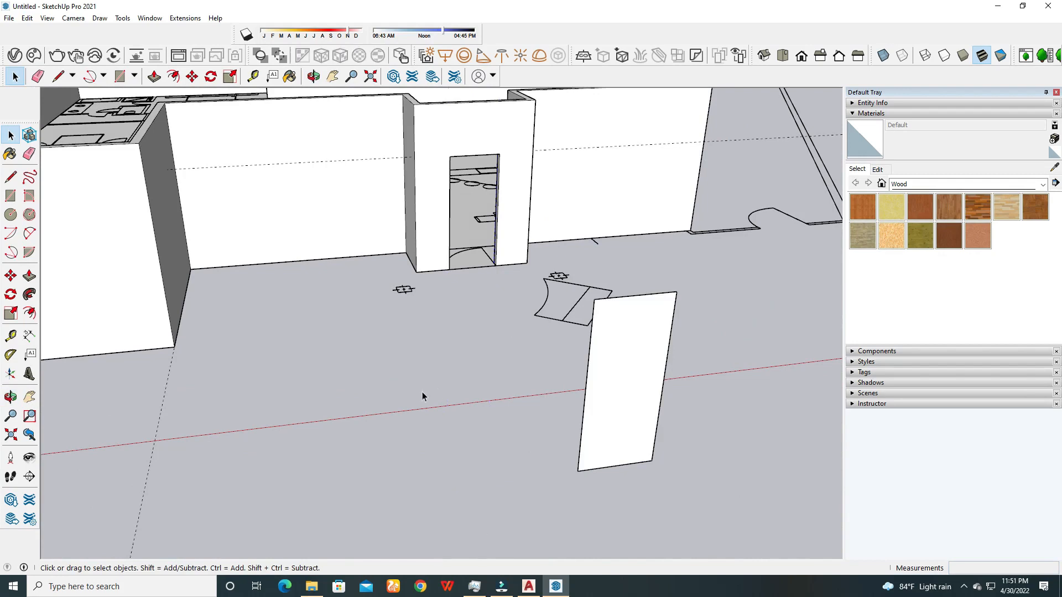
scroll(471, 329, "down", 4)
left_click(605, 207)
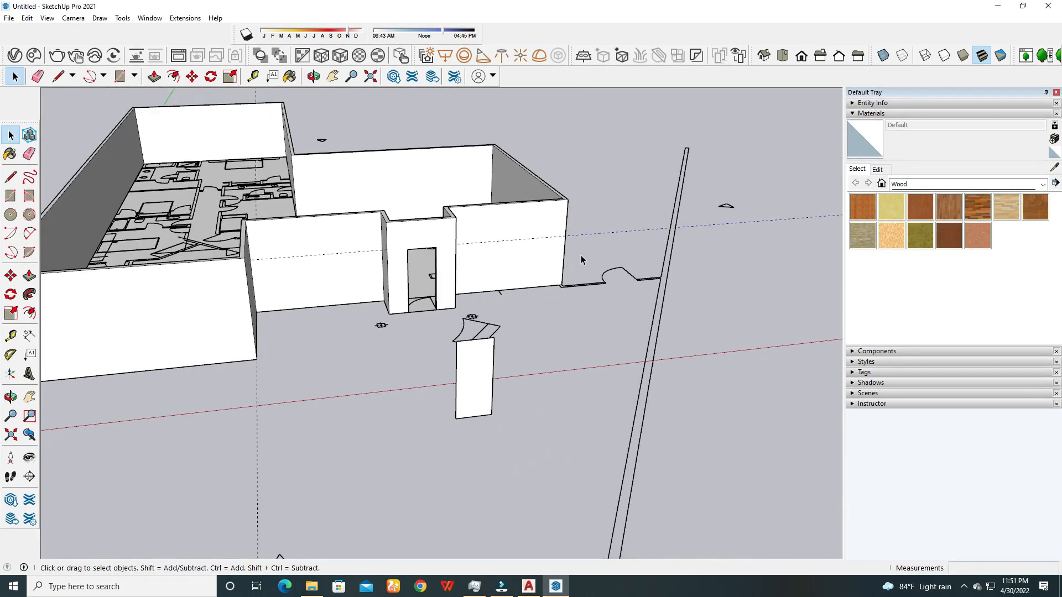
Place guides 75 mm inside the copied door face's two side edges and its top edge.
scroll(396, 333, "up", 3)
scroll(498, 350, "up", 2)
middle_click_drag(498, 350, 524, 342)
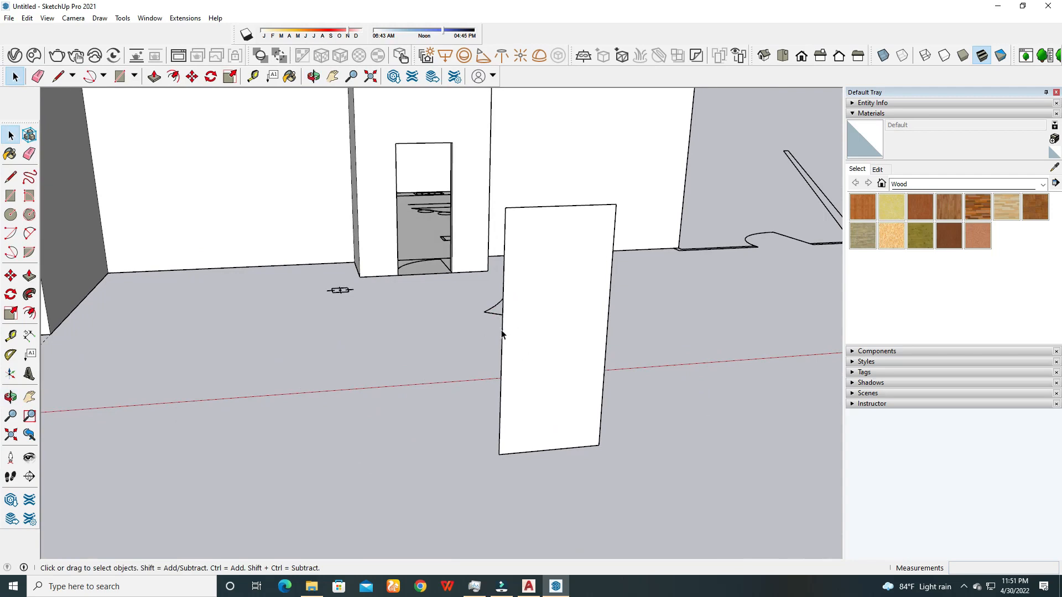
left_click(12, 337)
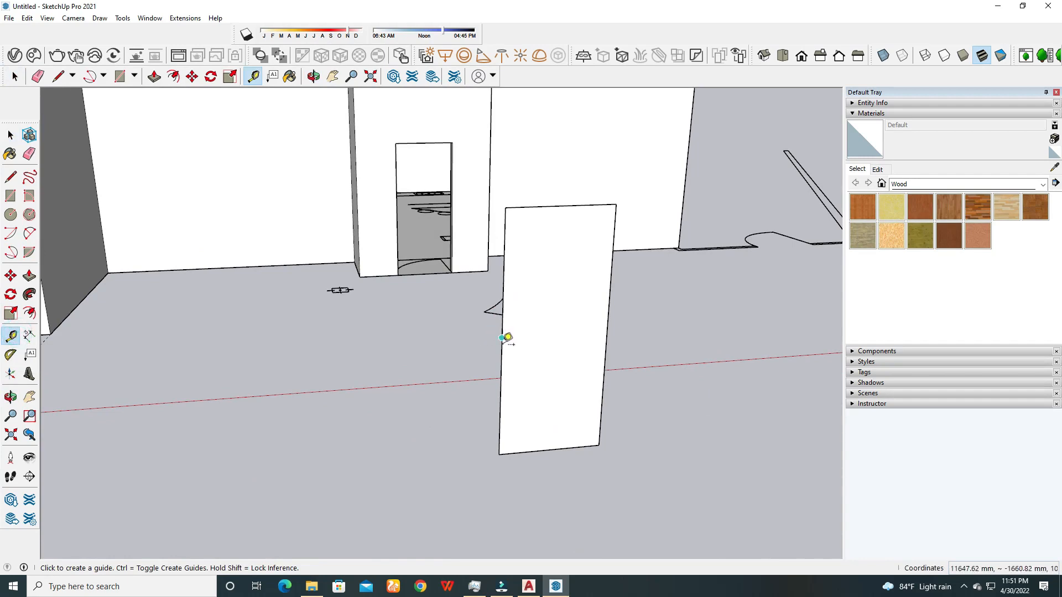
left_click(502, 345)
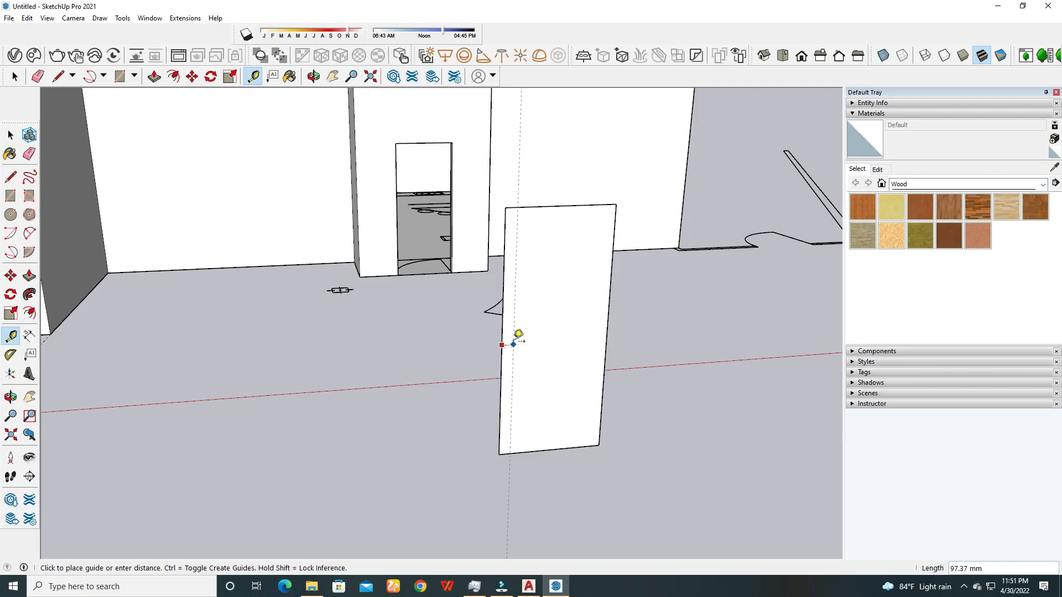
type("75")
key("Return")
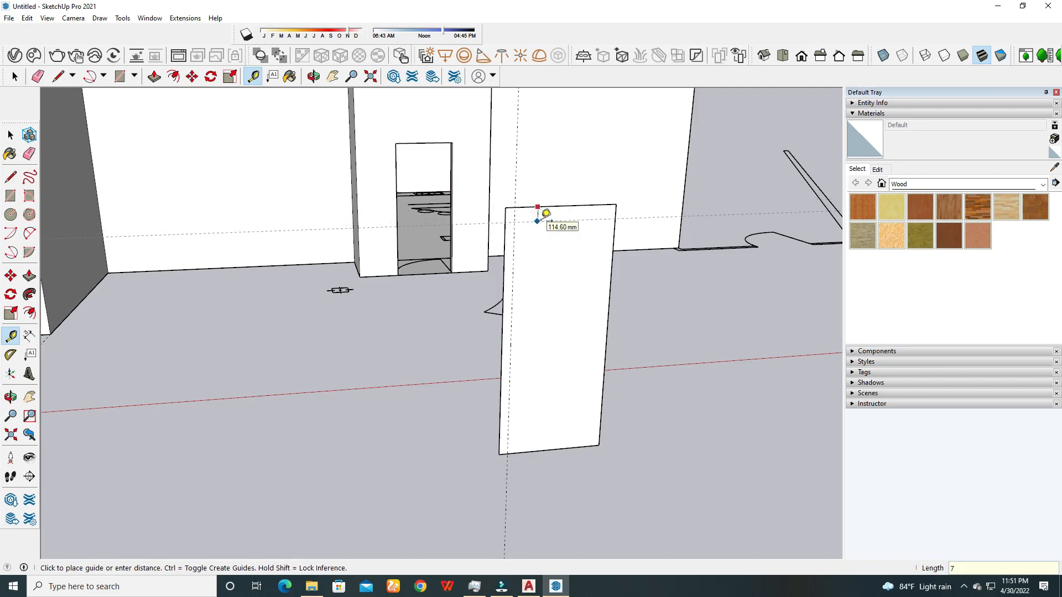
left_click(610, 265)
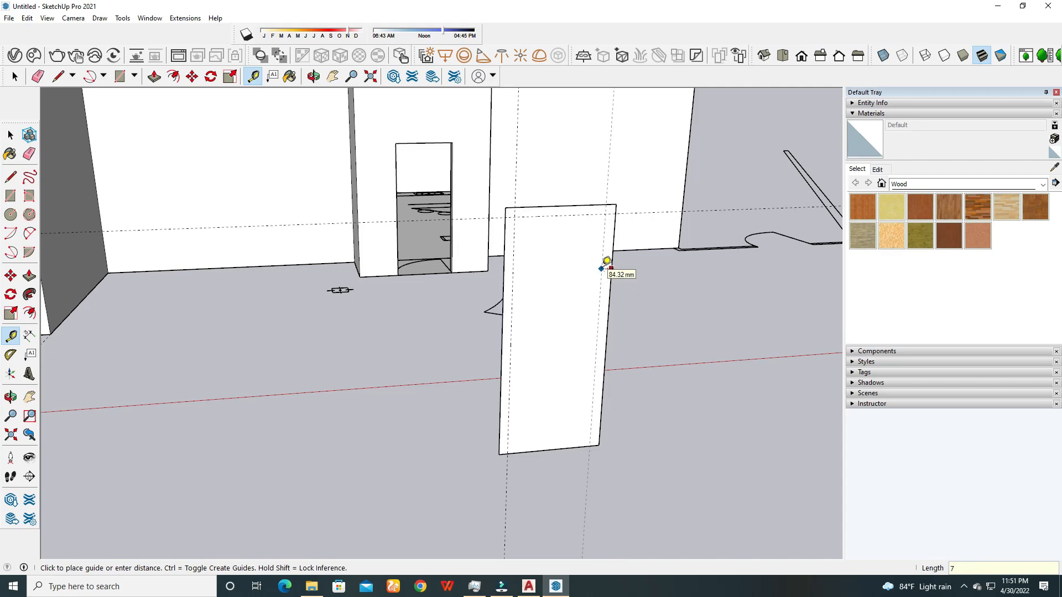
type("75")
key("Return")
left_click(10, 136)
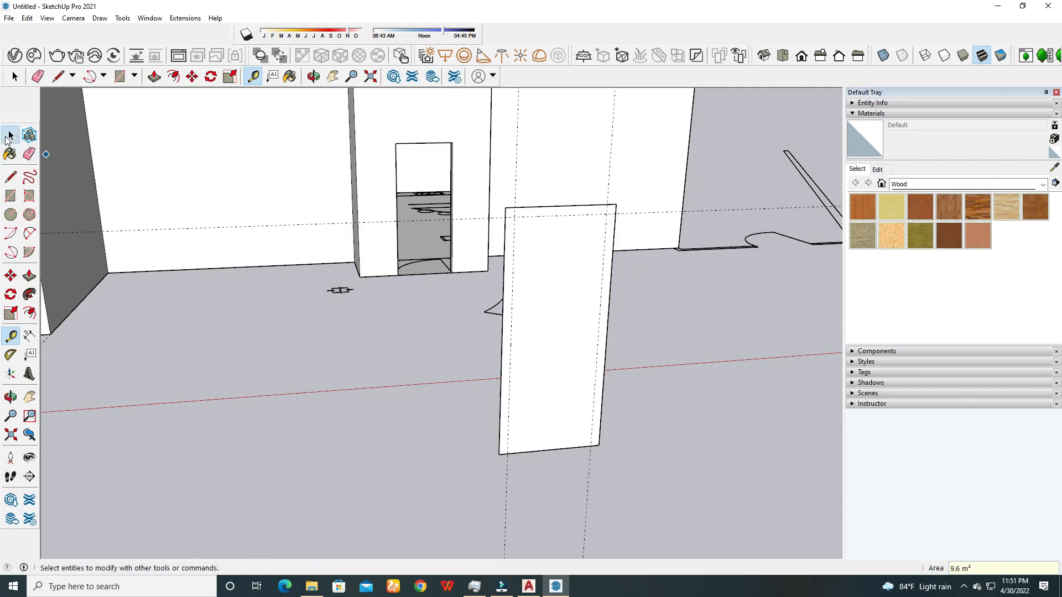
Draw the inner outline of the door frame with lines along the guides, starting and ending at the door's bottom edge.
left_click(11, 177)
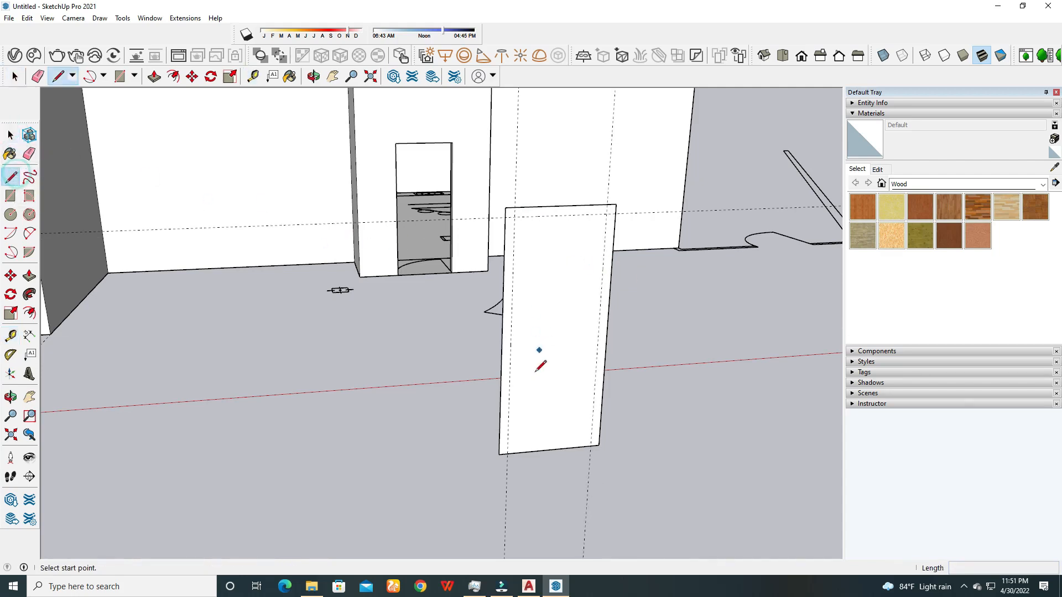
left_click(508, 453)
left_click(514, 218)
left_click(611, 208)
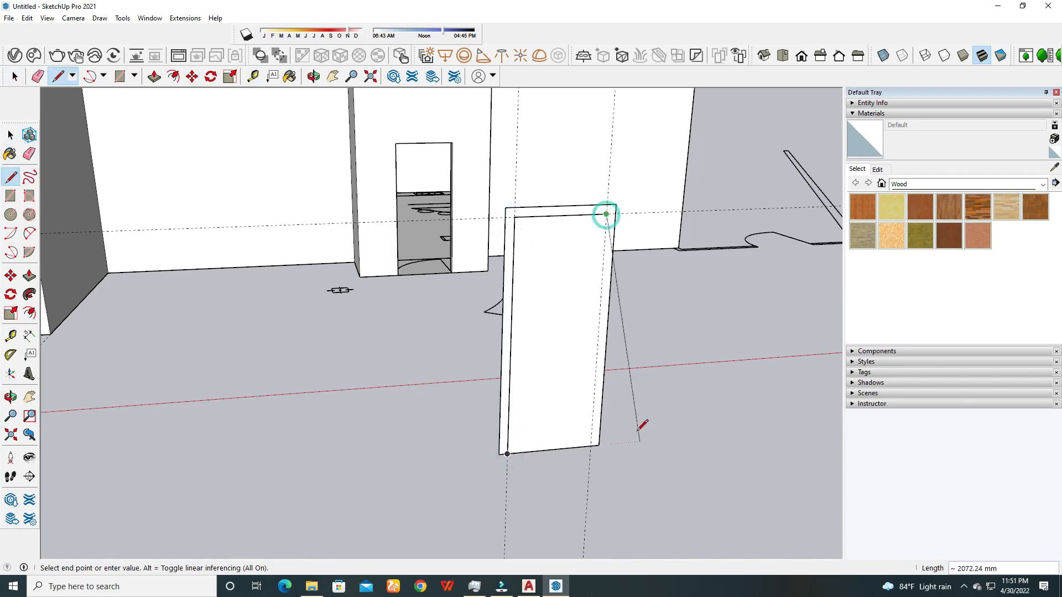
left_click(590, 445)
key("space")
Offset the door leaf face inside the frame inward by 125 mm to outline the glass panel.
middle_click_drag(378, 238, 429, 339)
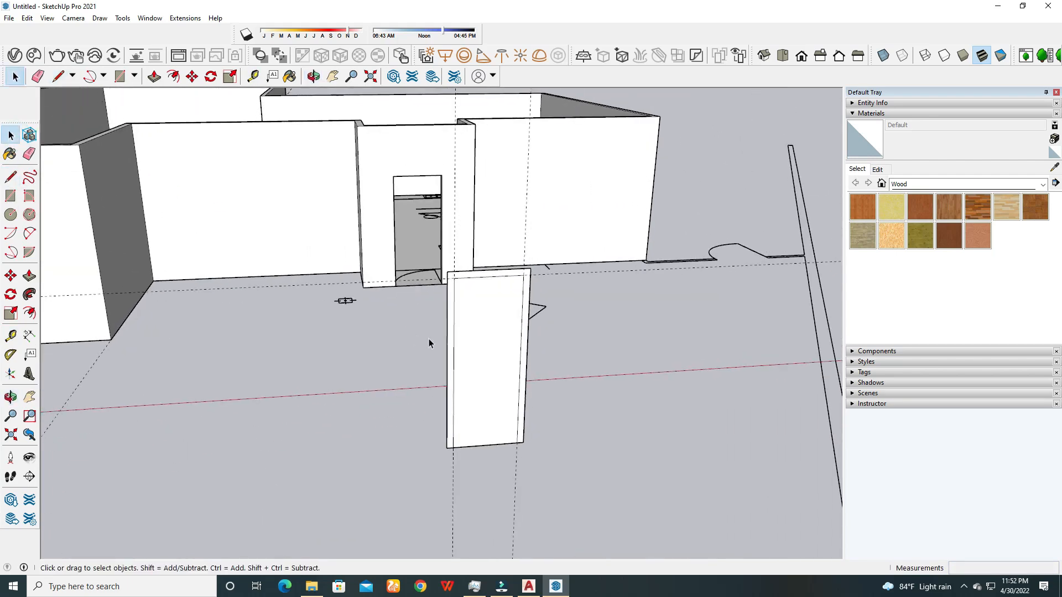
scroll(479, 276, "up", 5)
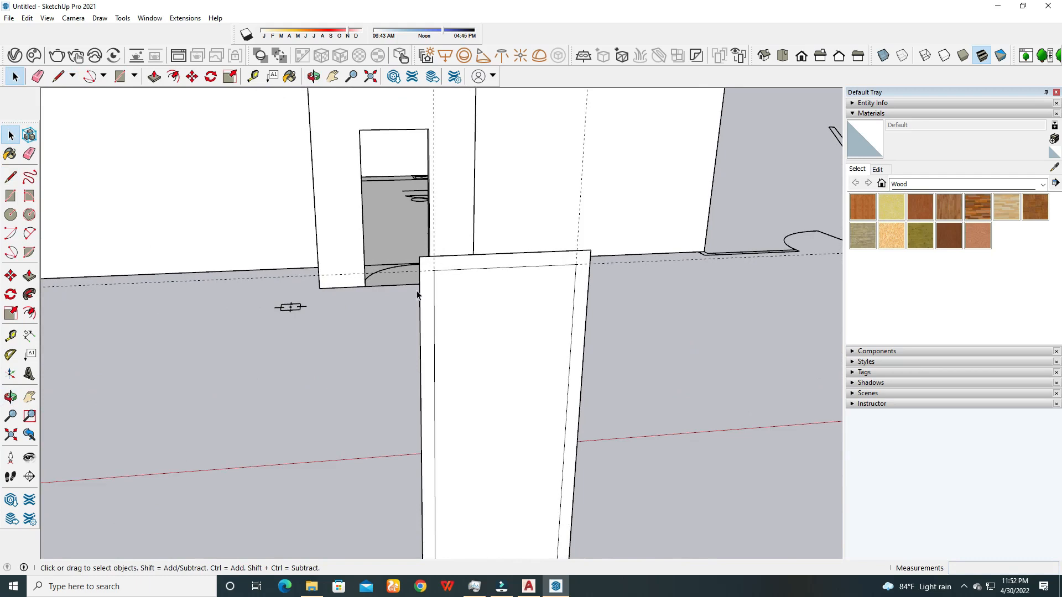
scroll(466, 269, "down", 2)
middle_click_drag(498, 270, 570, 253)
middle_click_drag(497, 324, 469, 336)
scroll(458, 308, "down", 2)
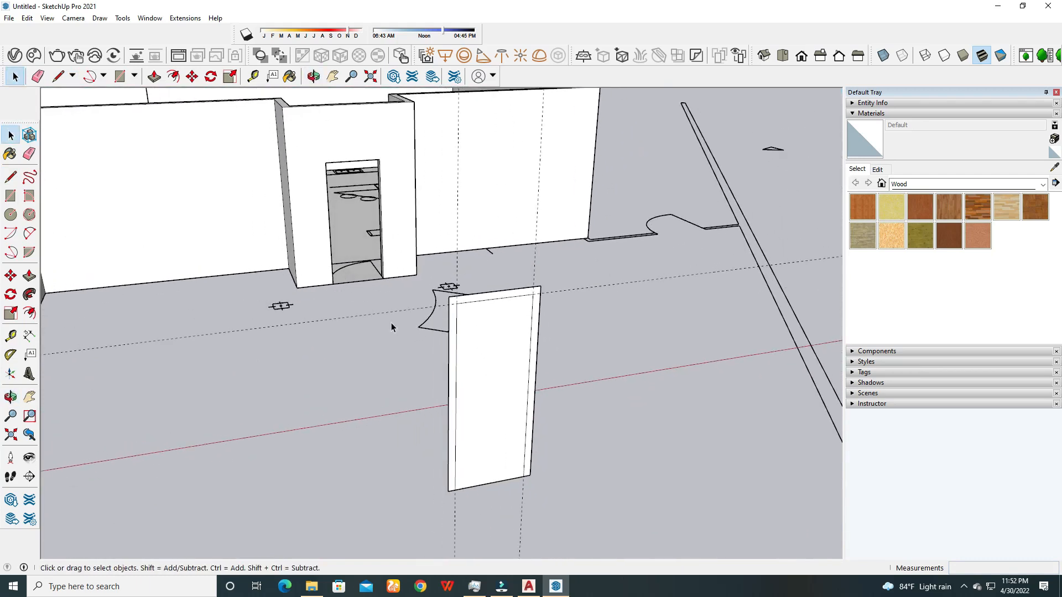
left_click(11, 196)
left_click(12, 137)
left_click(29, 313)
scroll(514, 384, "up", 5)
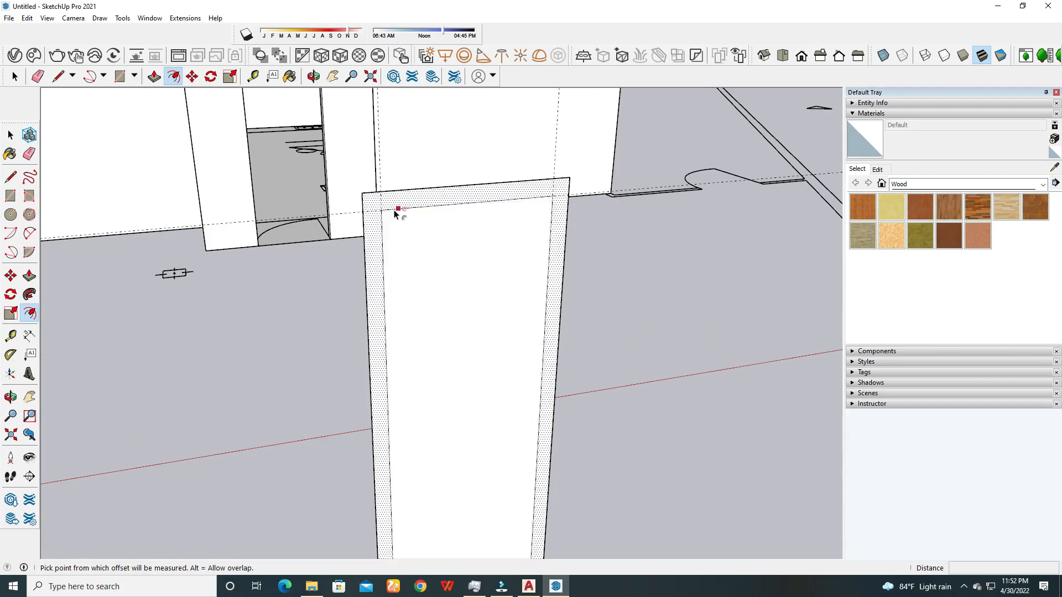
left_click(423, 225)
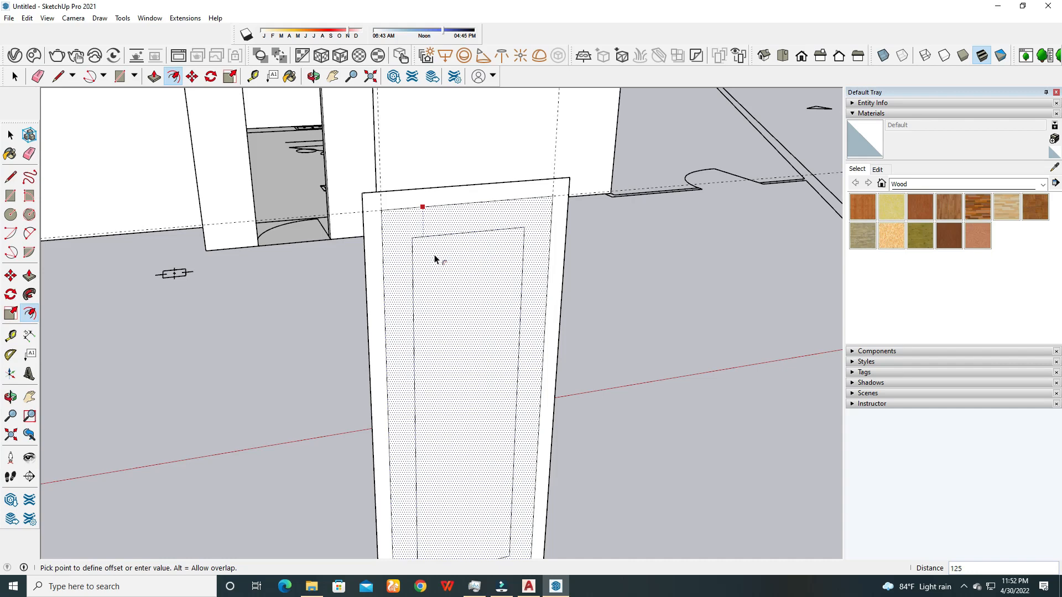
left_click(434, 257)
left_click(8, 135)
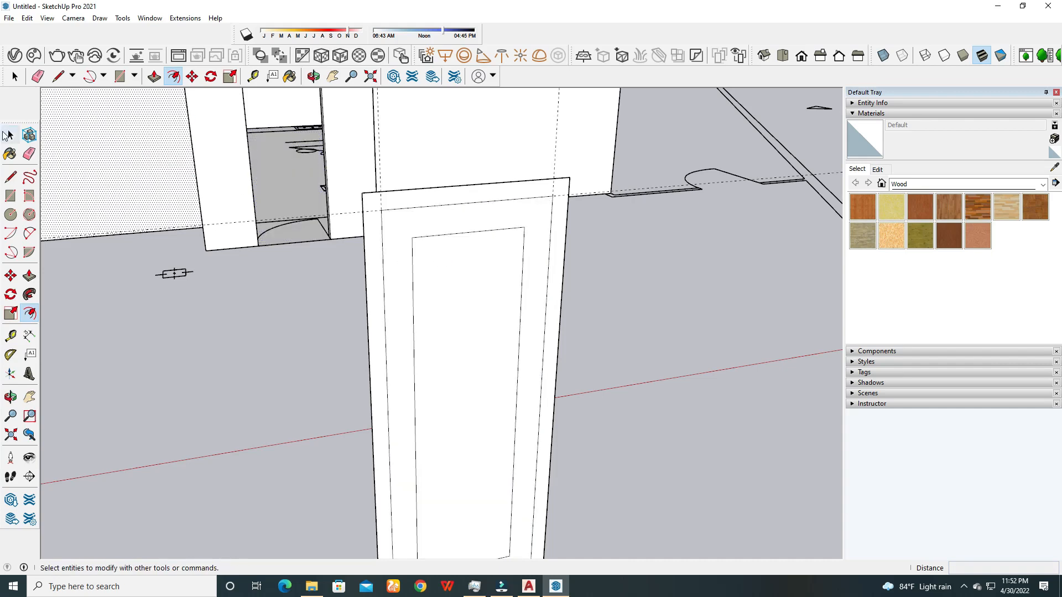
Paint the outer door frame face with the Wood Cherry Original material.
middle_click_drag(374, 239, 465, 287)
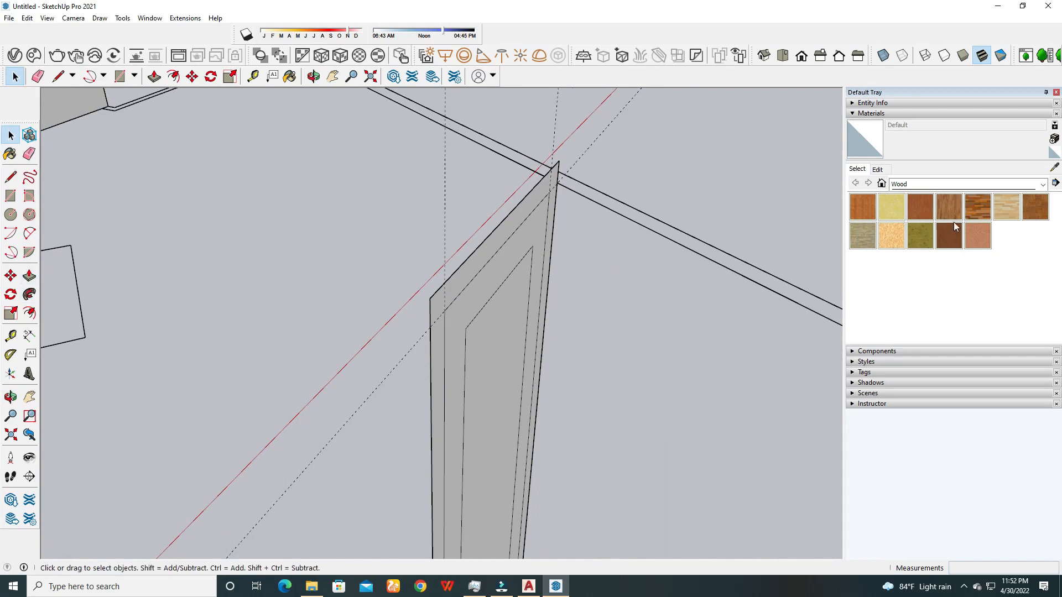
left_click(923, 206)
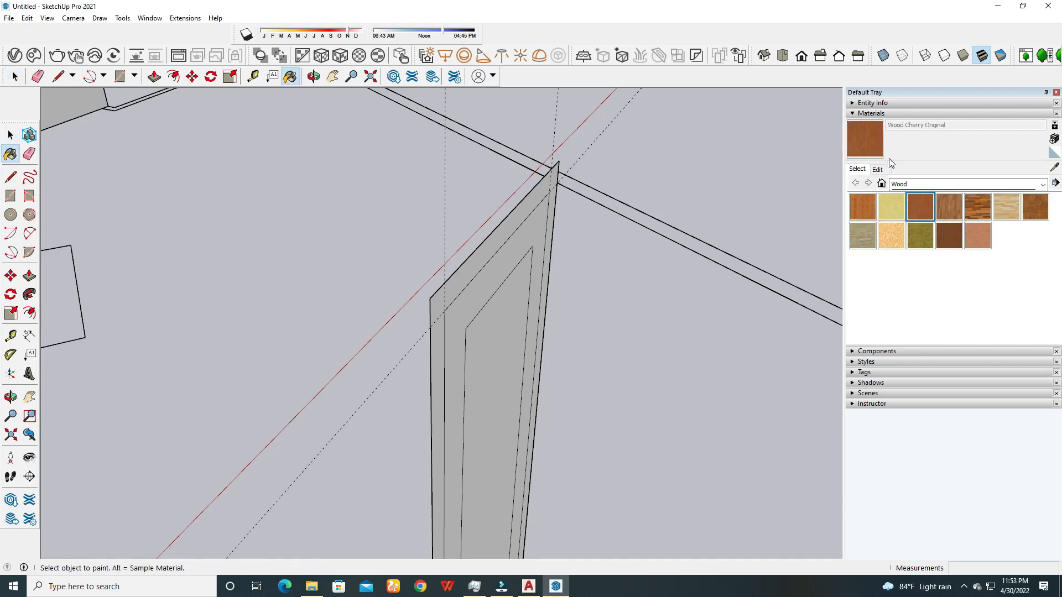
left_click(853, 113)
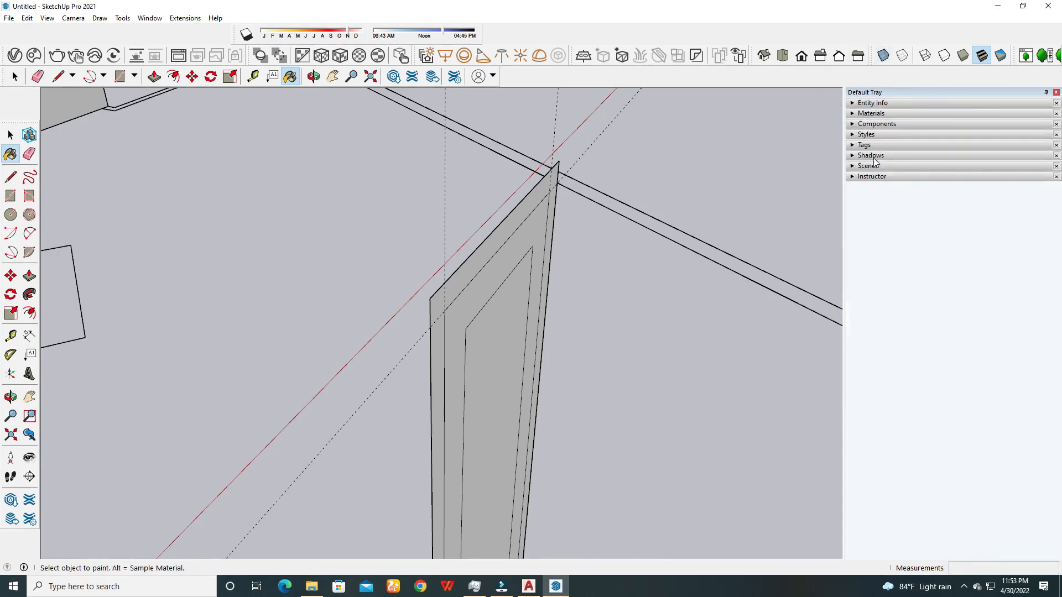
left_click(852, 113)
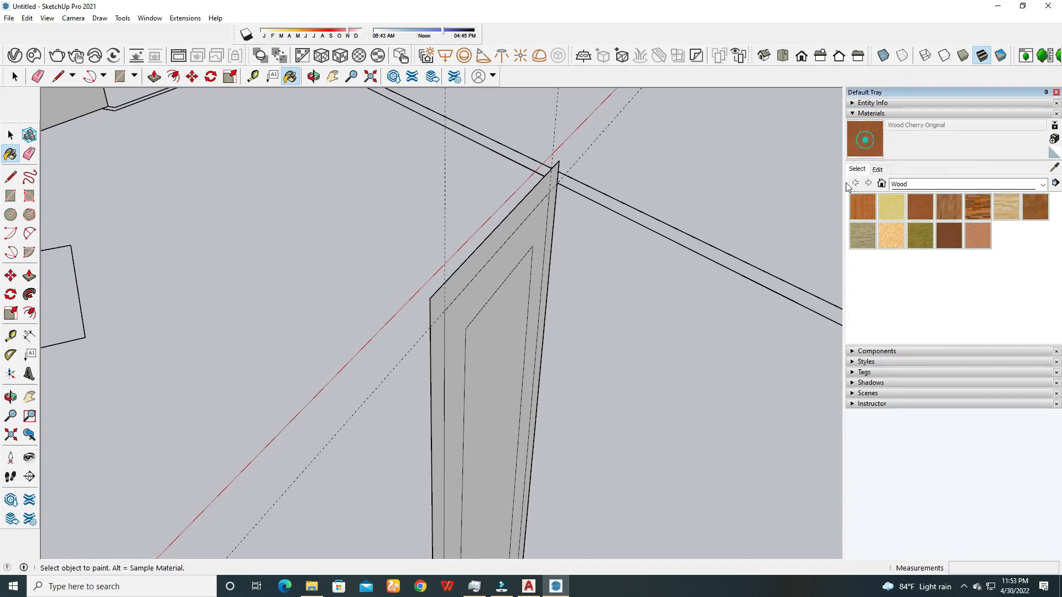
left_click(478, 259)
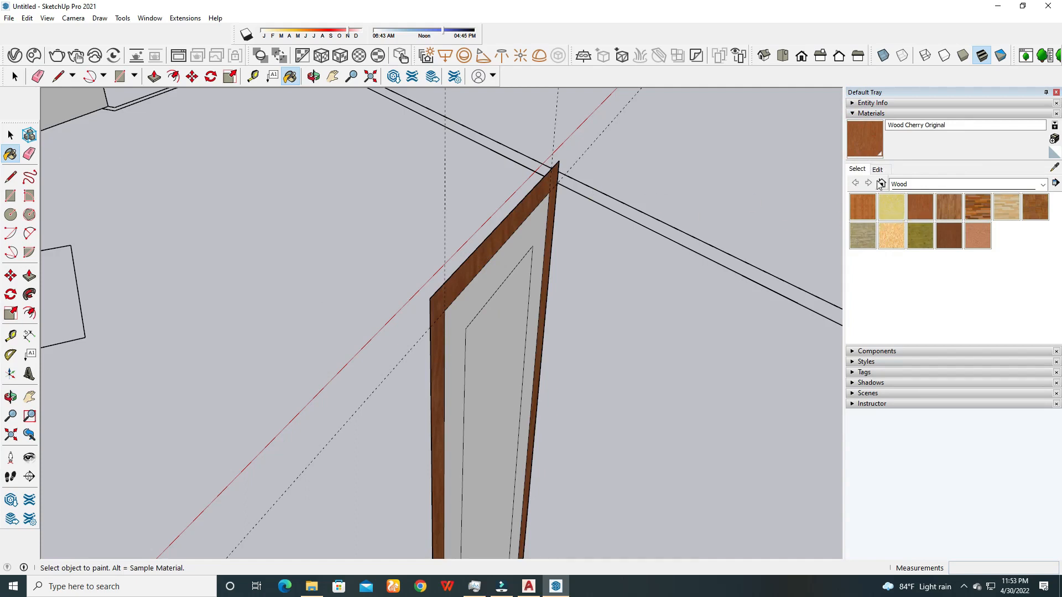
Paint the door leaf border between the frame and the centre panel with Wood Veneer 02.
left_click(978, 237)
left_click(501, 262)
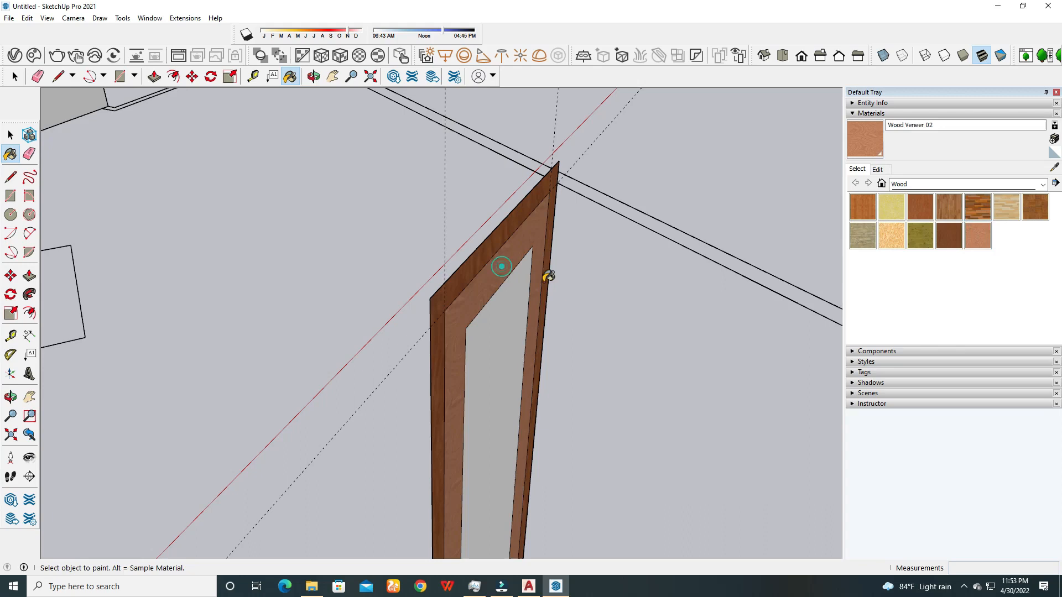
left_click(10, 134)
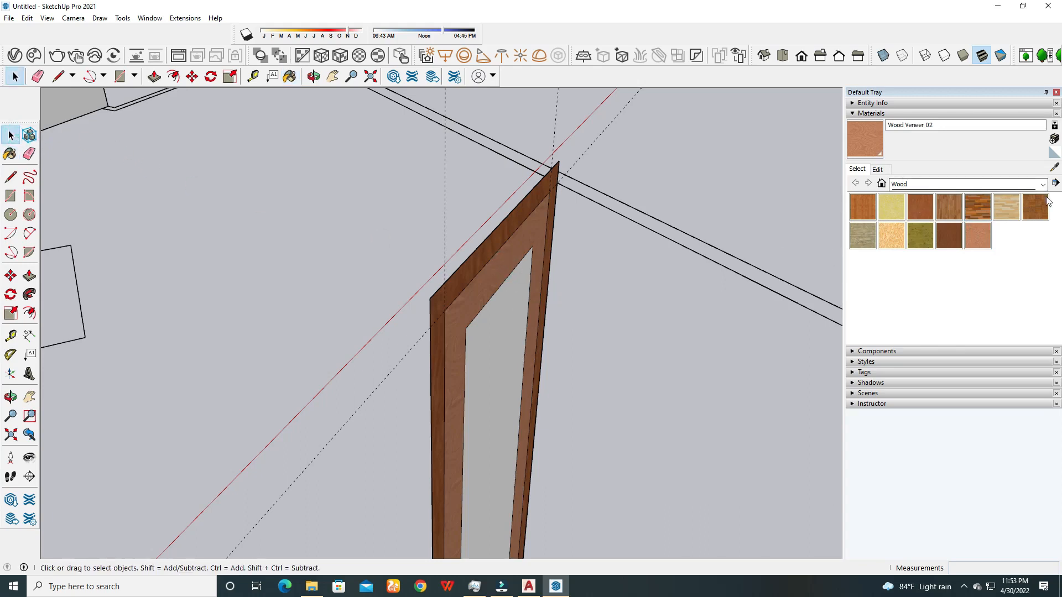
Paint the door's centre panel with Translucent Glass Safety from the Glass and Mirrors materials.
left_click(1043, 185)
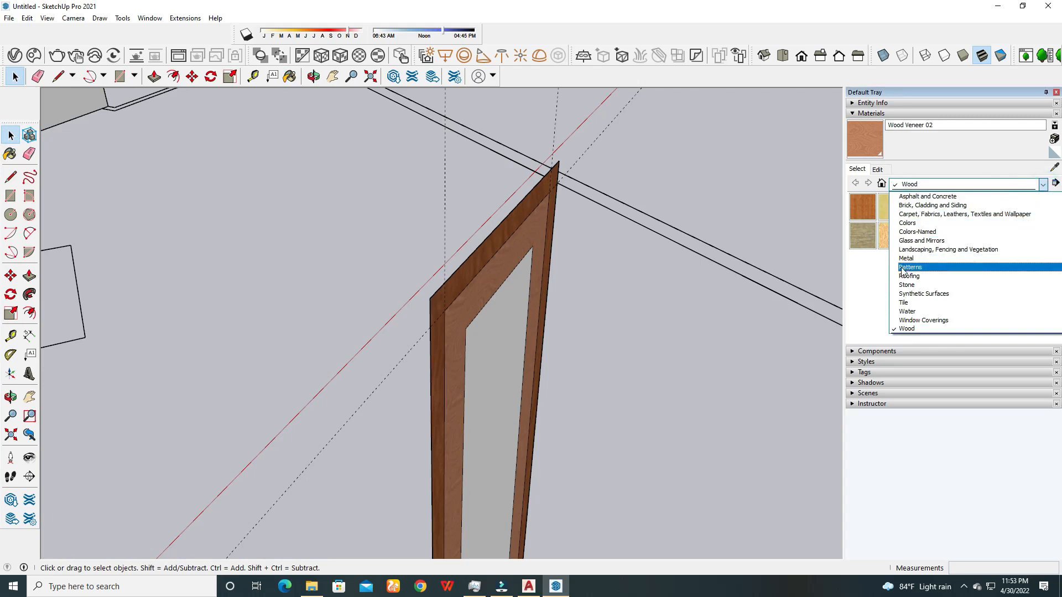
left_click(915, 241)
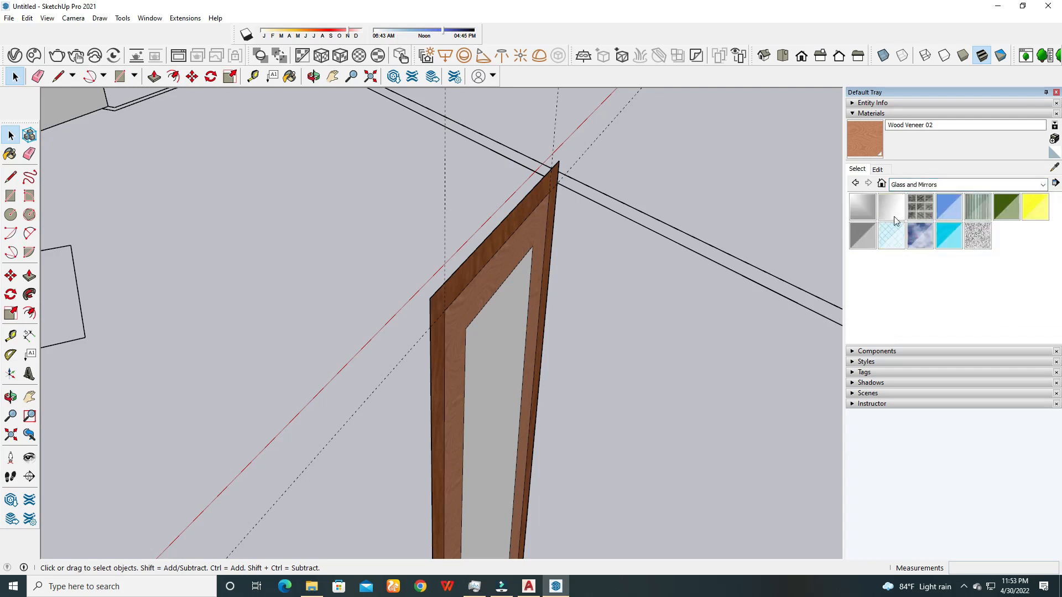
left_click(887, 236)
left_click(514, 334)
Paint the reverse side of the outer door frame with the Wood Cherry Original material sampled from its front.
scroll(470, 297, "down", 2)
middle_click_drag(481, 292, 741, 326)
left_click(9, 134)
scroll(398, 252, "up", 3)
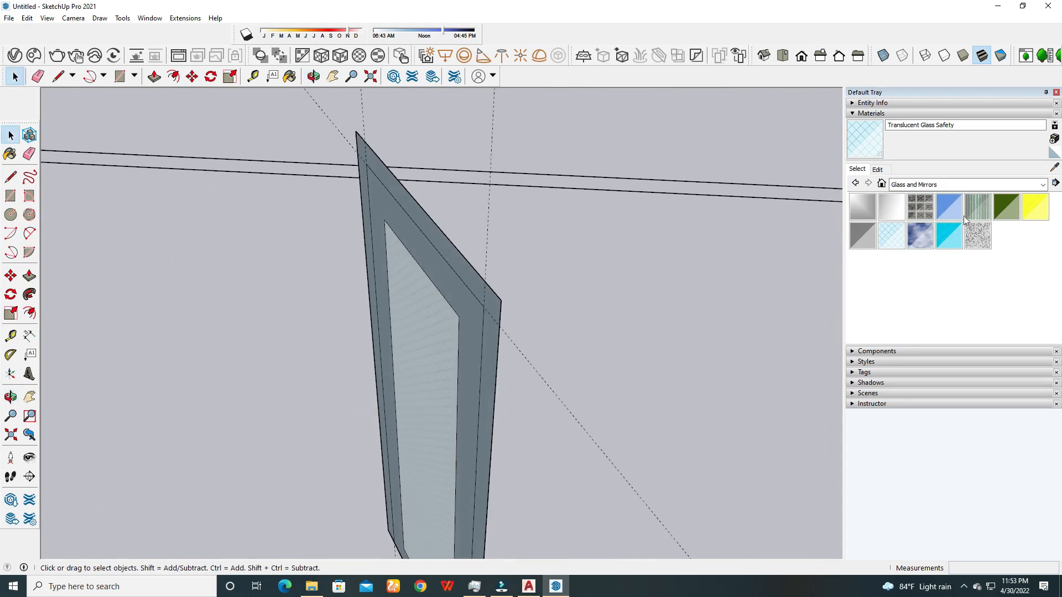
left_click(1055, 167)
mouse_move(664, 278)
middle_mouse_down()
mouse_move(450, 227)
mouse_move(408, 277)
mouse_move(420, 265)
middle_mouse_up()
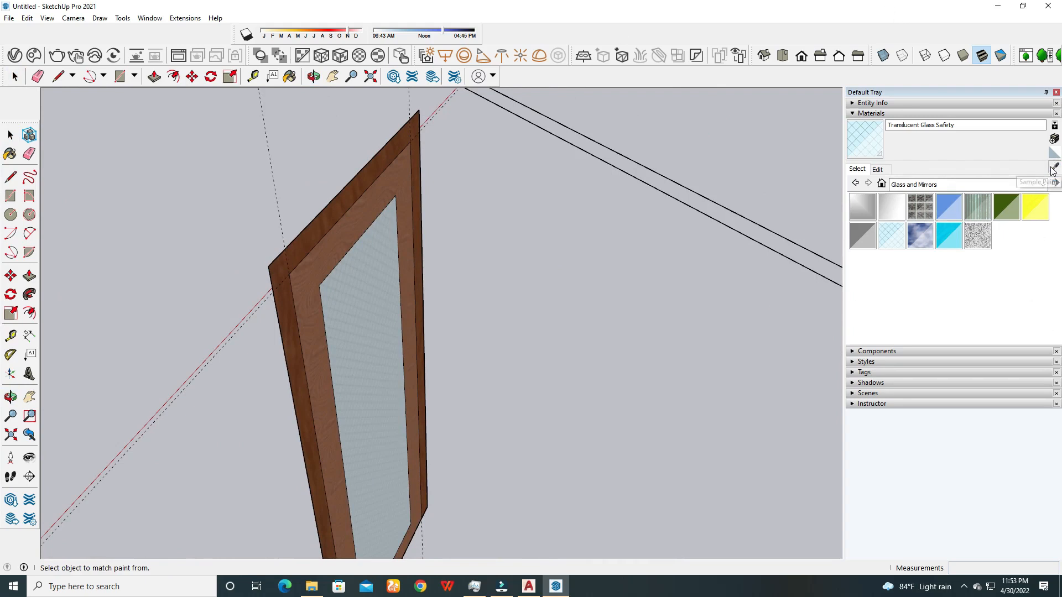
left_click(342, 199)
middle_click_drag(326, 237, 540, 240)
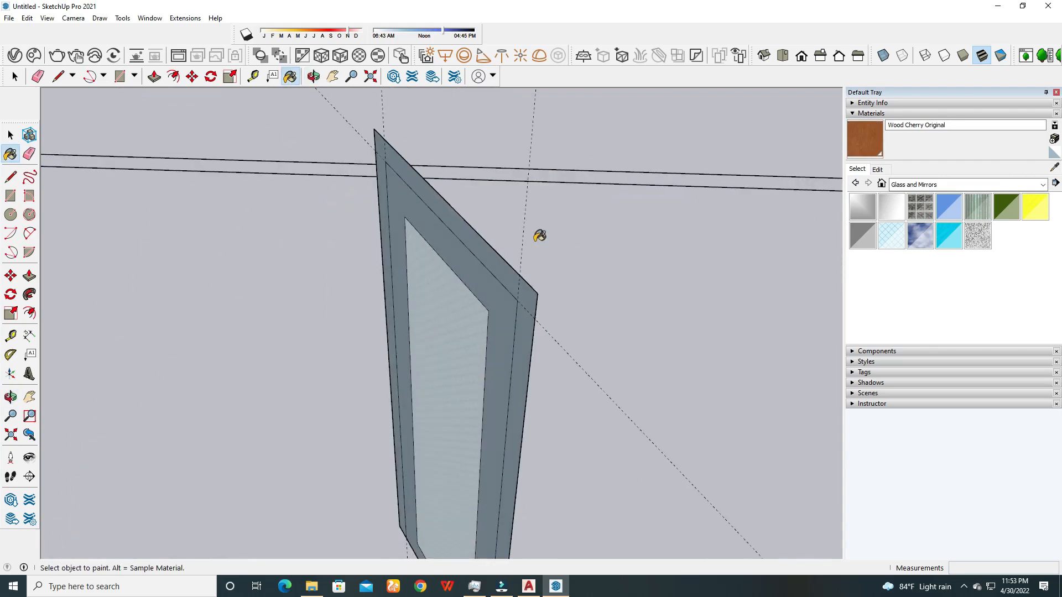
left_click(507, 268)
Paint the reverse side of the door leaf border with the Wood Veneer 02 material sampled from its front.
middle_click_drag(545, 304, 819, 229)
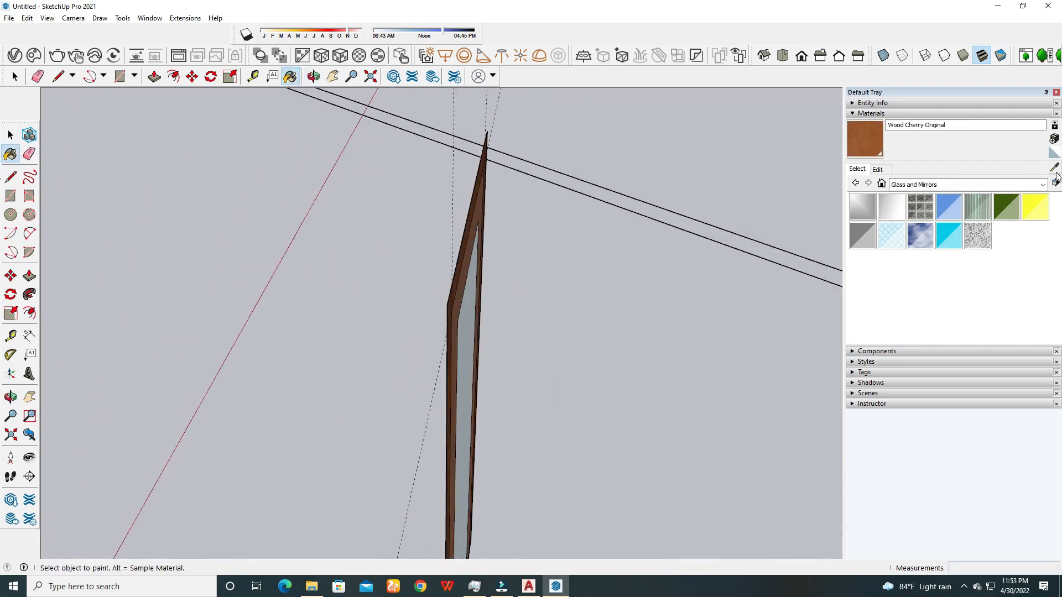
mouse_move(719, 277)
middle_mouse_down()
mouse_move(465, 250)
mouse_move(725, 260)
middle_mouse_up()
left_click(435, 239)
left_click(449, 281)
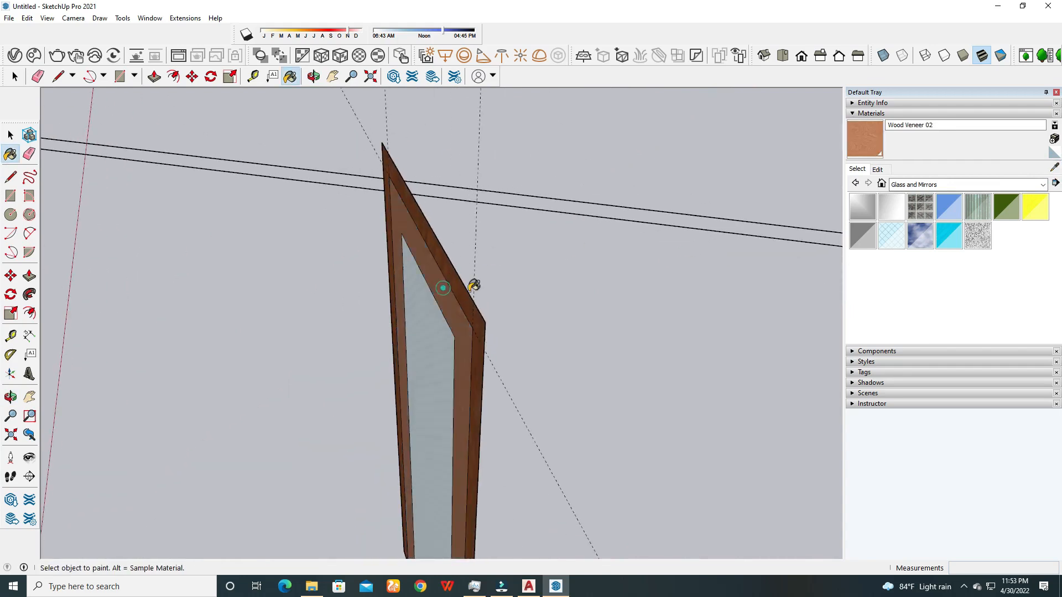
Apply the Translucent Glass Safety material sampled from the front of the glass panel to its reverse side.
middle_click_drag(552, 309, 373, 309)
key("alt")
left_click(413, 370)
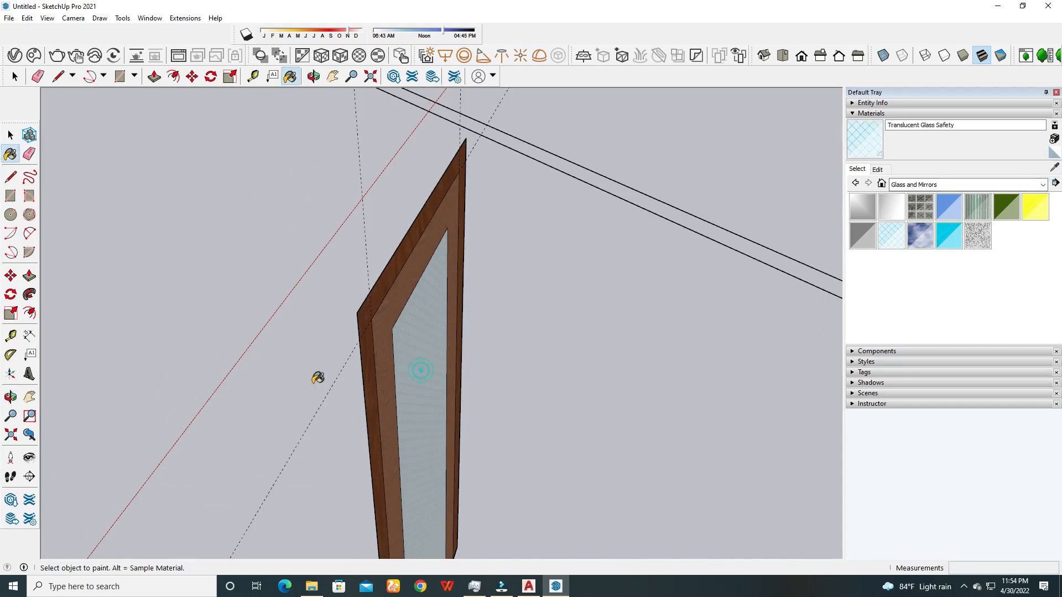
middle_click_drag(316, 375, 500, 363)
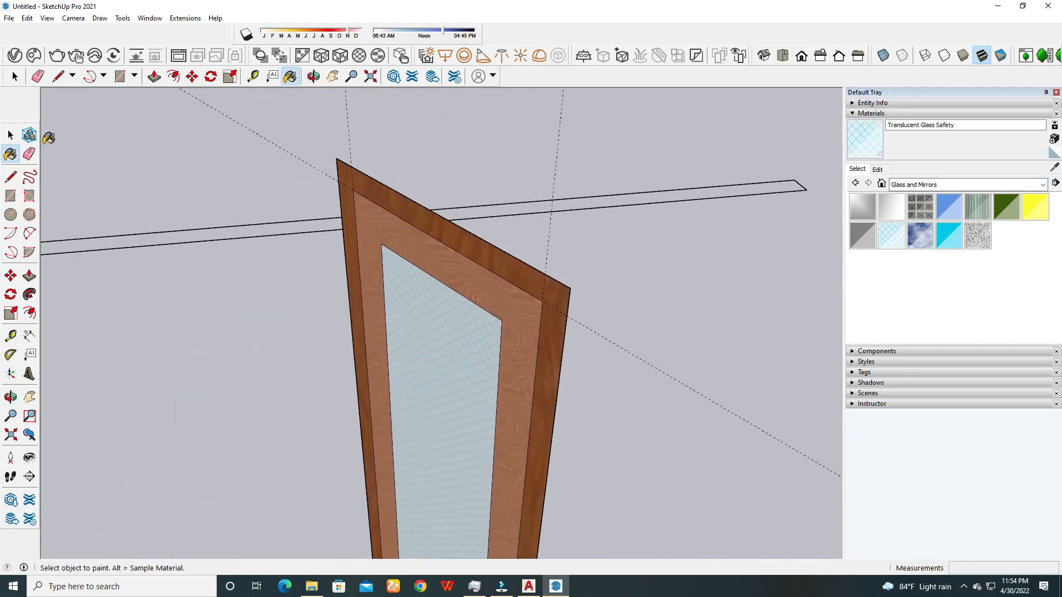
left_click(10, 135)
Extrude the outer door frame face 100 mm with Push/Pull.
middle_click_drag(529, 239, 194, 254)
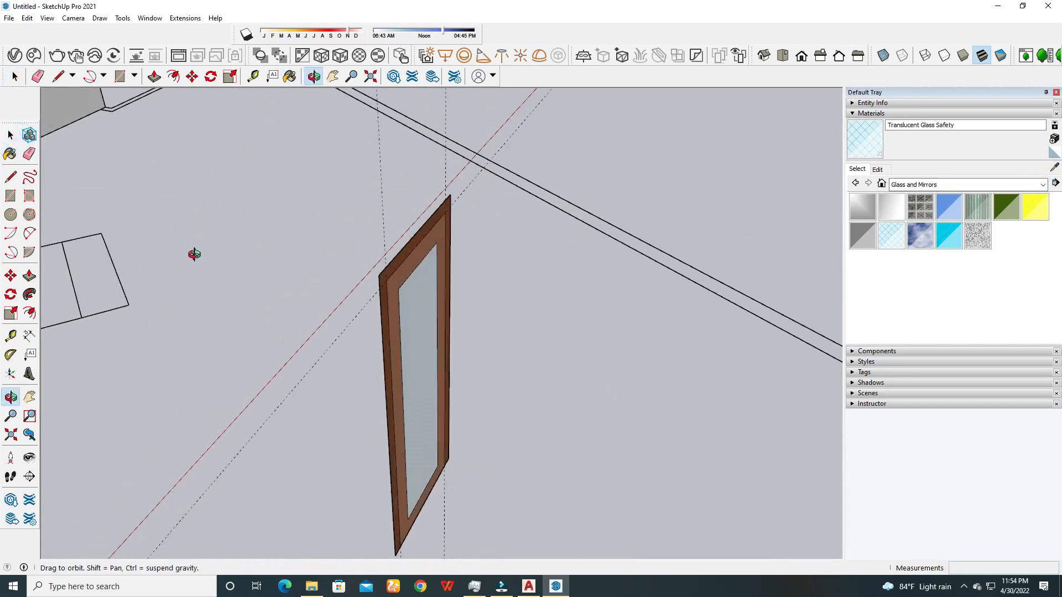
scroll(400, 249, "up", 3)
left_click(389, 267)
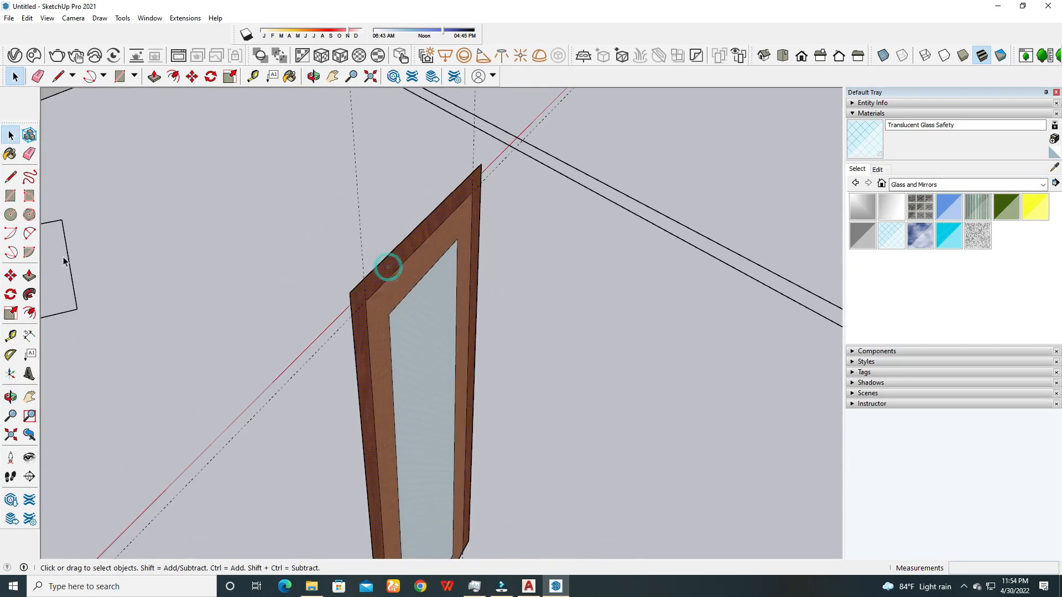
left_click(29, 275)
left_click(400, 261)
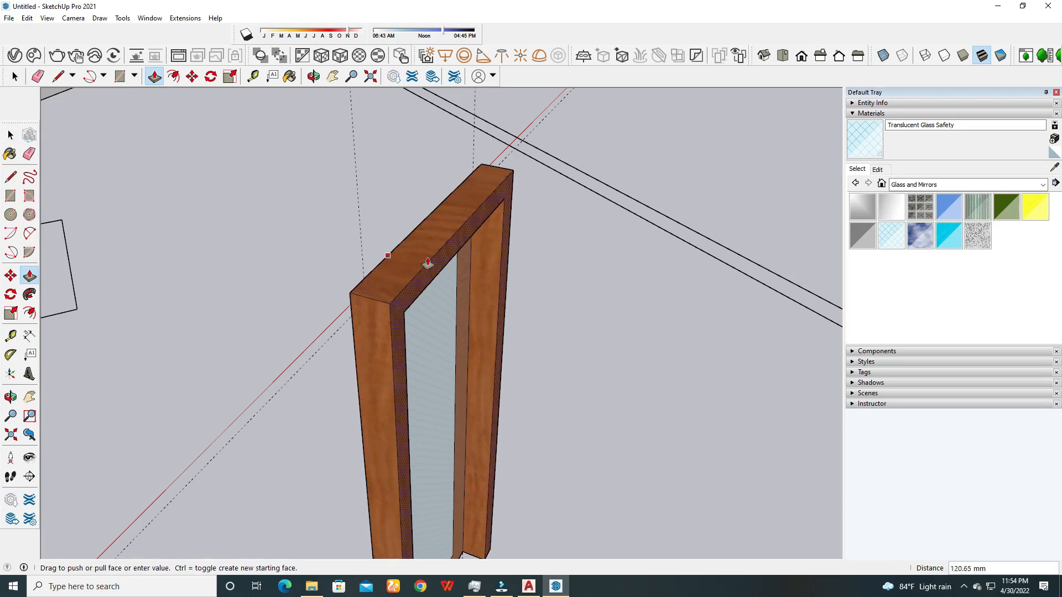
type("100")
key("Return")
Push/Pull the outer door frame face again to adjust the frame's depth relative to the door leaf.
middle_click_drag(427, 261, 410, 299)
left_click(395, 257)
middle_click_drag(393, 252, 754, 279)
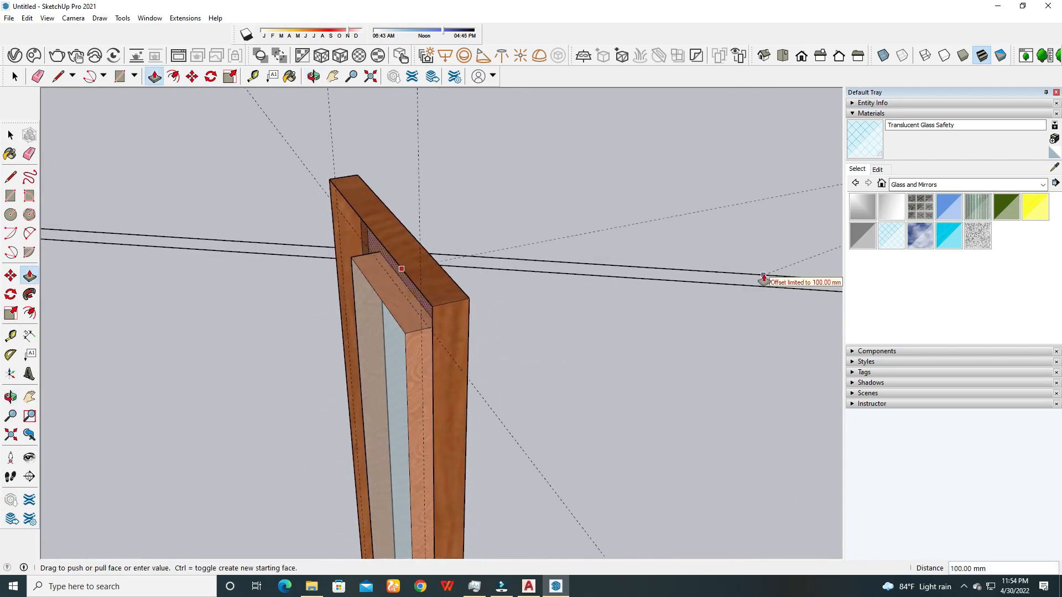
middle_click_drag(635, 272, 373, 266)
left_click(372, 266)
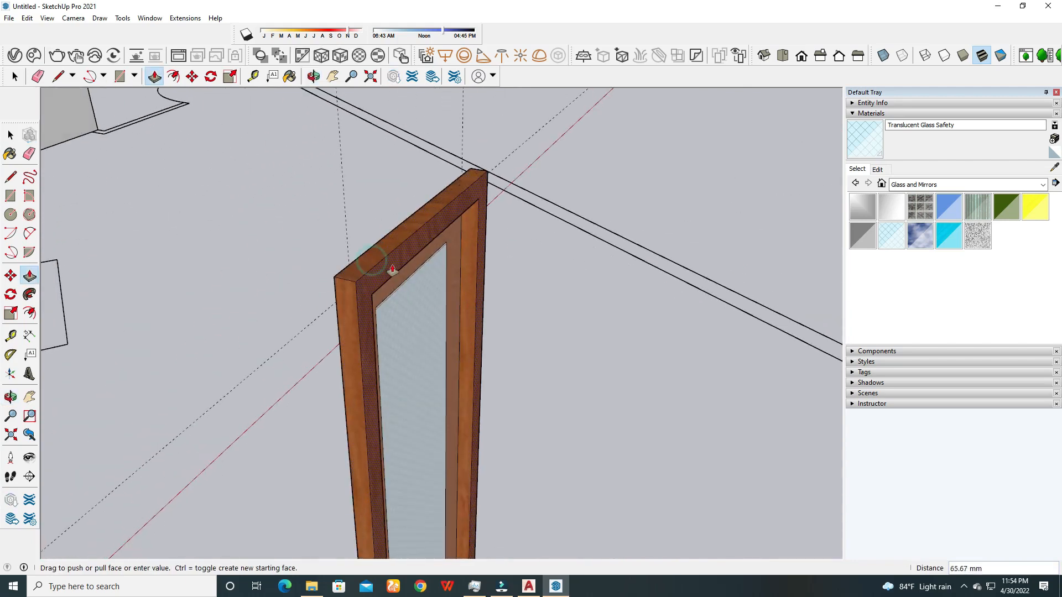
middle_click_drag(396, 268, 735, 208)
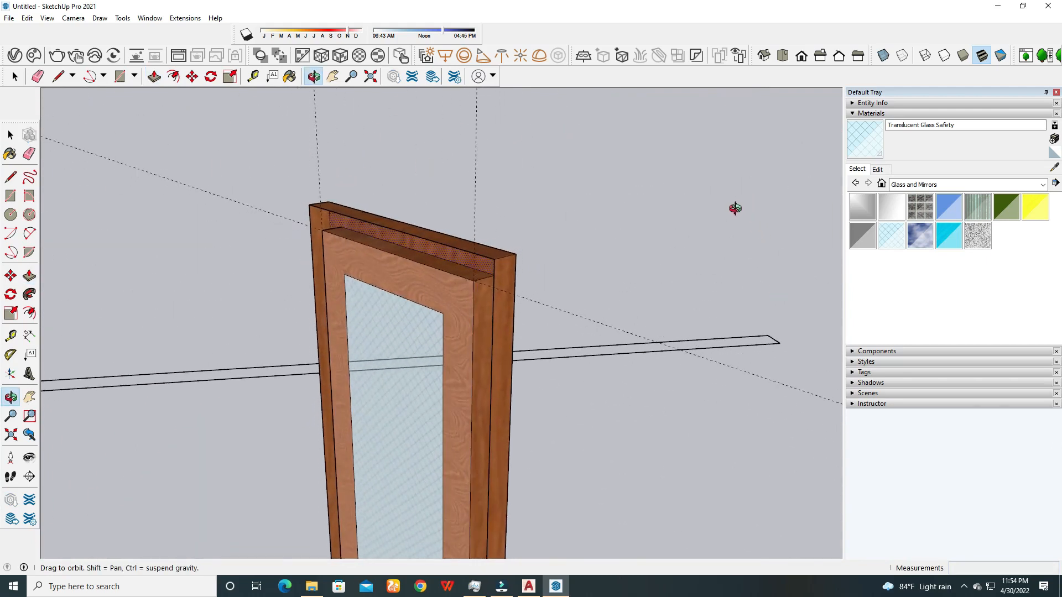
middle_click_drag(495, 262, 514, 243)
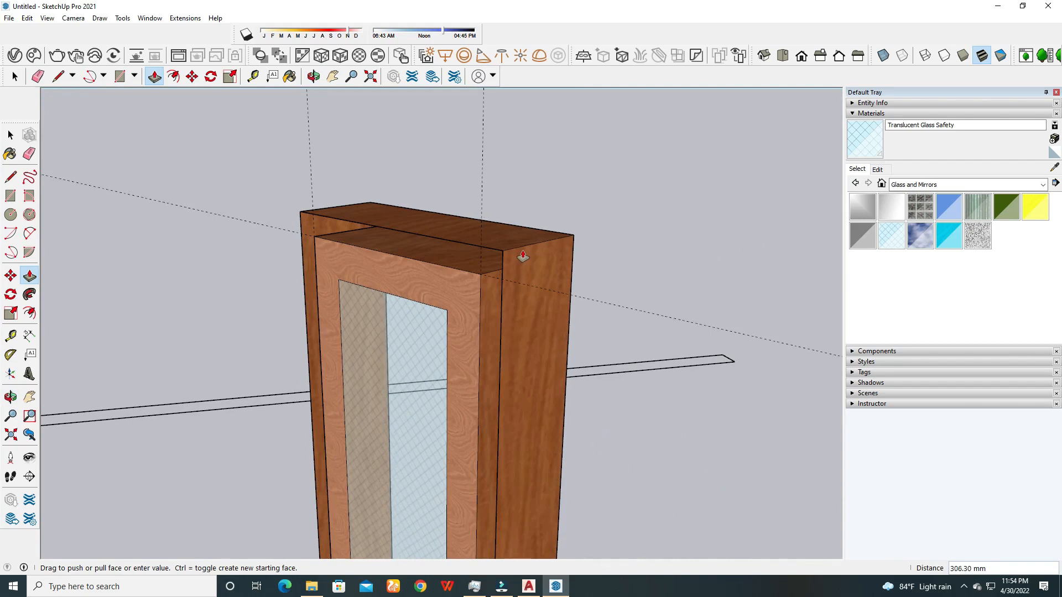
Extrude the door's outer wooden frame 100 mm with Push/Pull.
key("Escape")
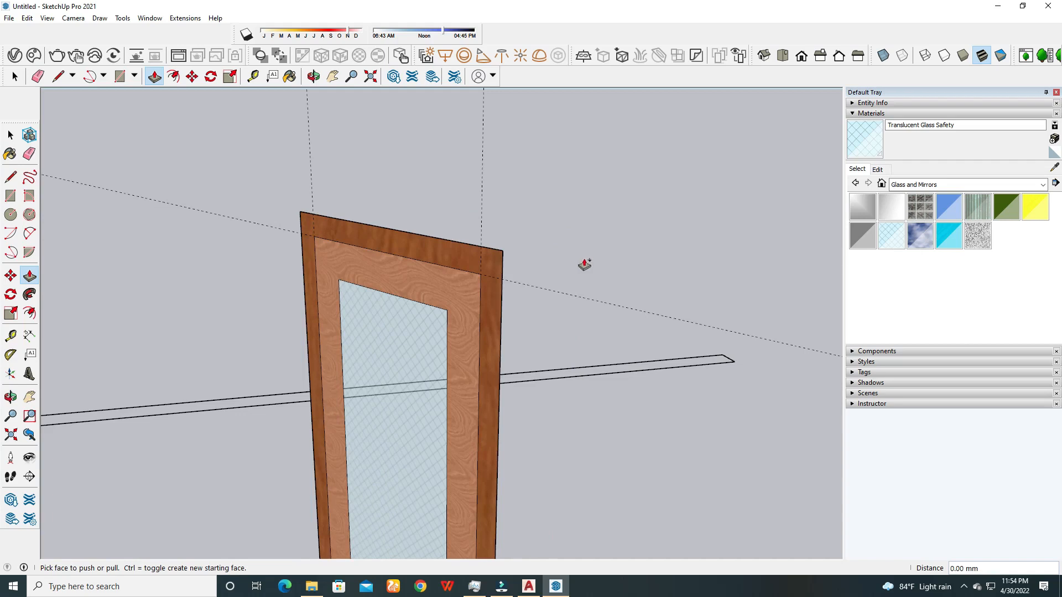
middle_click_drag(565, 280, 353, 298)
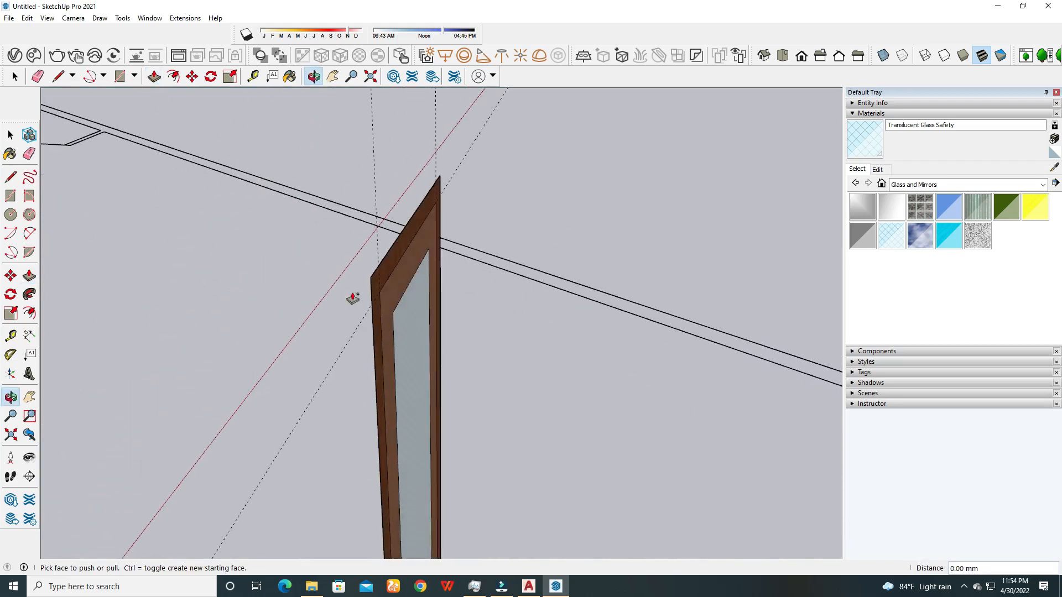
left_click(391, 270)
middle_click_drag(440, 276, 713, 277)
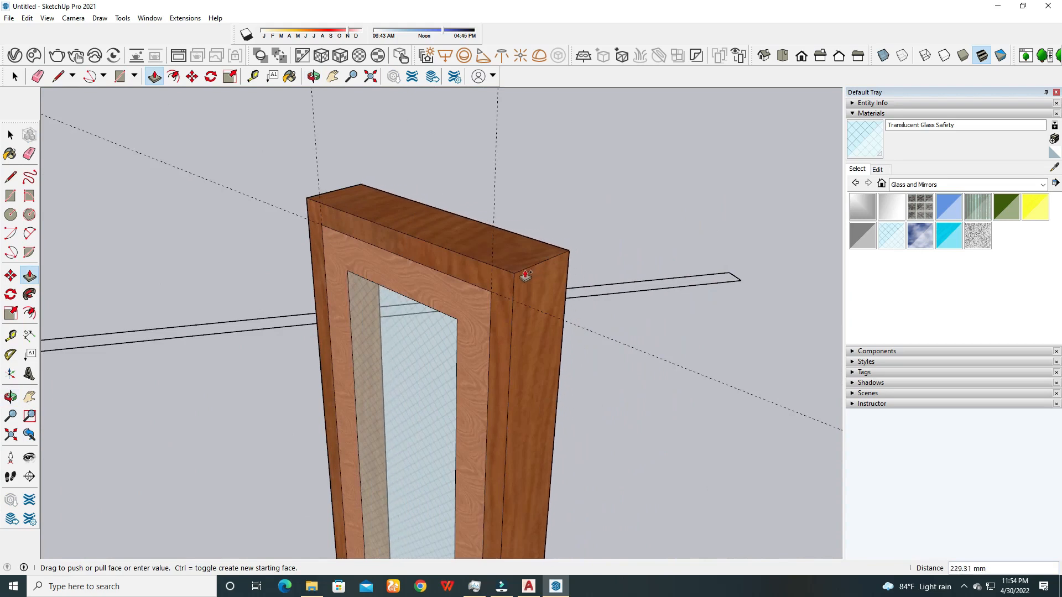
middle_click_drag(525, 275, 446, 284)
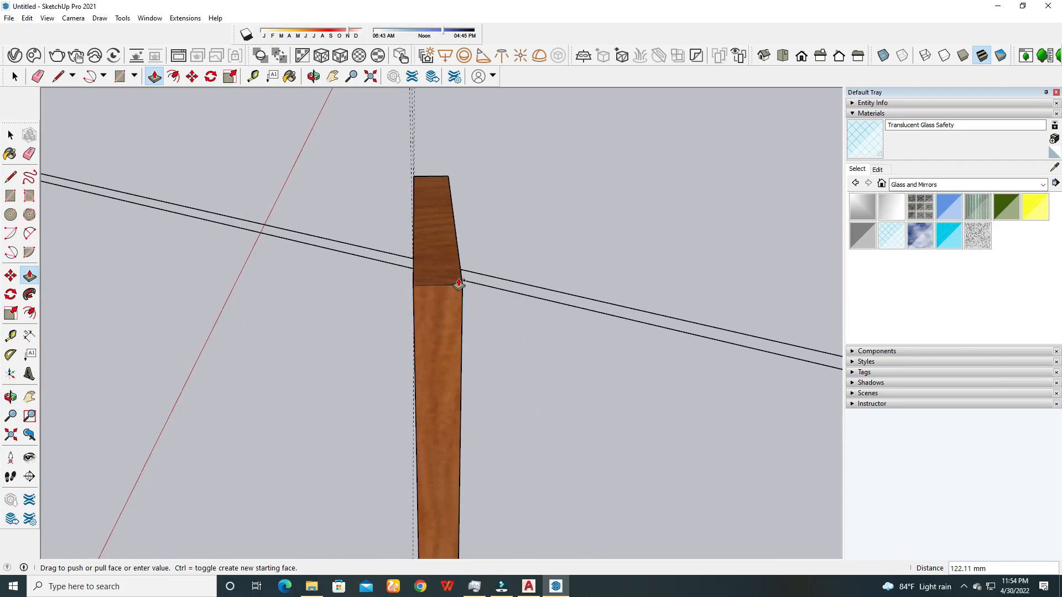
type("100")
key("Return")
Extrude the lighter wood door panel inside the outer frame 50 mm.
middle_click_drag(516, 324, 379, 301)
left_click(407, 283)
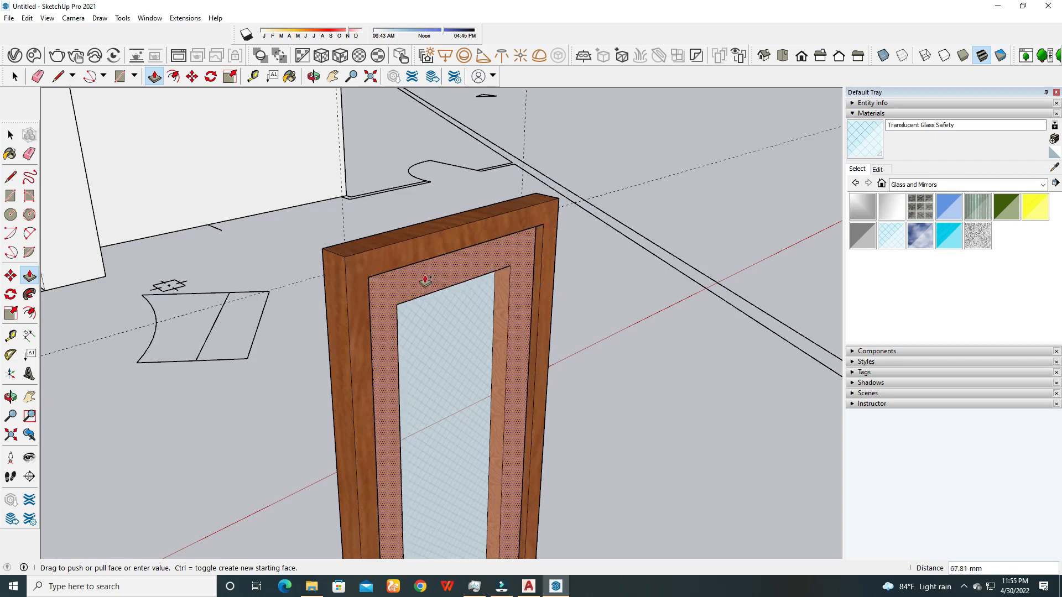
type("50")
key("Return")
Extrude the door's glass pane 5 mm.
scroll(448, 354, "up", 3)
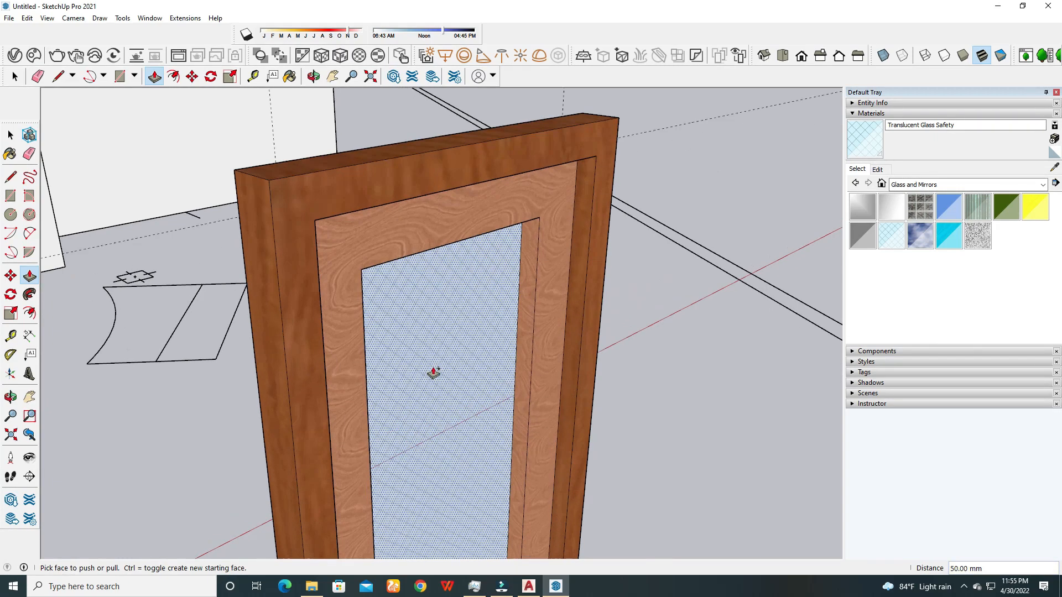
left_click(470, 335)
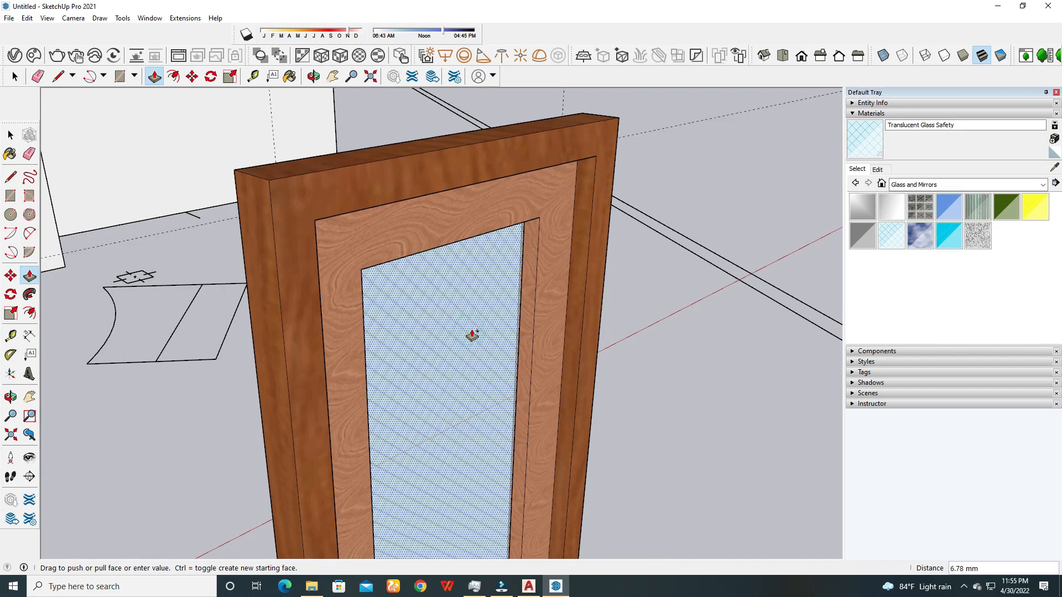
type("5")
key("Return")
Delete the two vertical construction guides and the remaining horizontal guide running through the door.
scroll(471, 343, "down", 5)
middle_click_drag(472, 360, 553, 309)
left_click(10, 135)
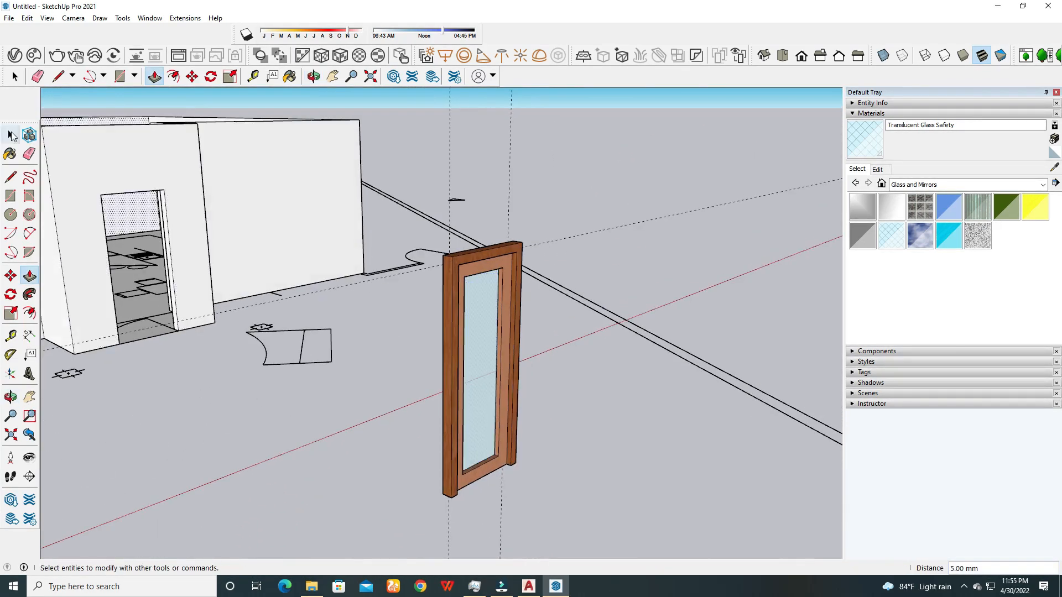
left_click(12, 136)
scroll(427, 244, "down", 6)
middle_click_drag(426, 244, 517, 280)
scroll(476, 259, "up", 4)
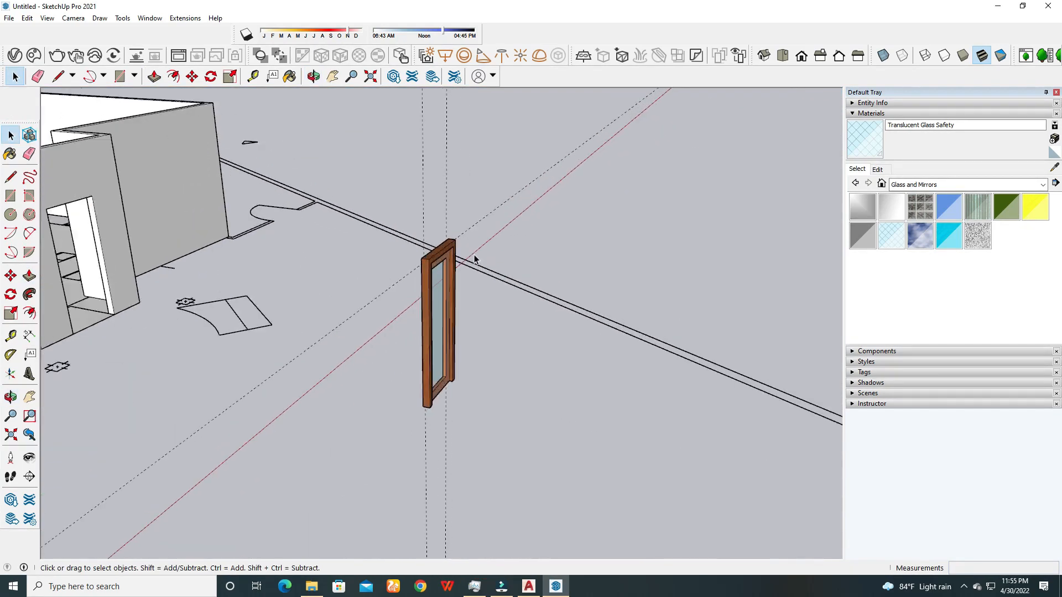
scroll(474, 259, "up", 1)
left_click_drag(486, 222, 406, 177)
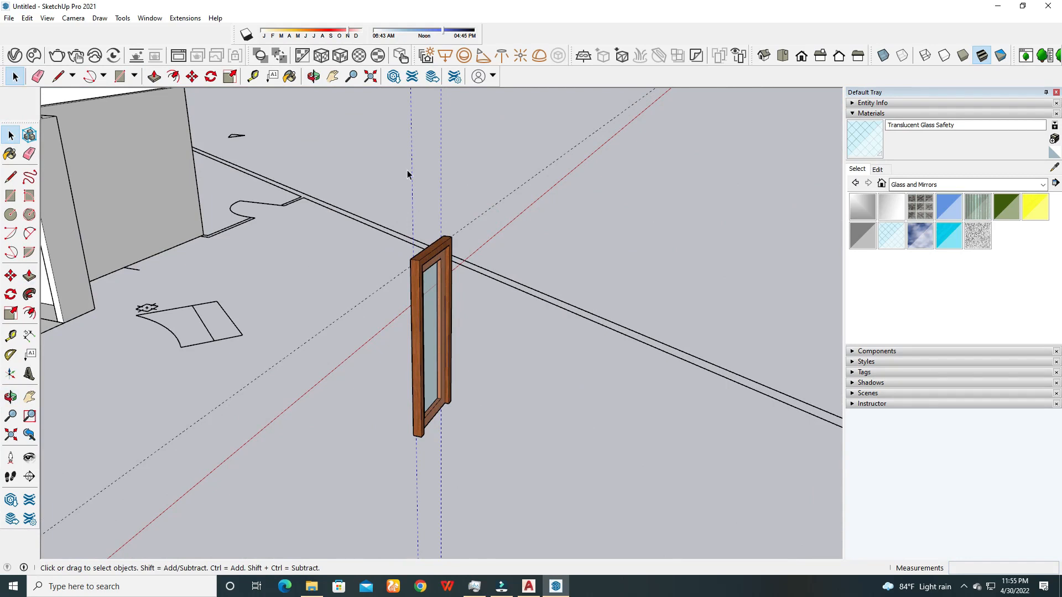
left_click_drag(400, 162, 492, 221)
left_click_drag(458, 180, 429, 173)
key("Delete")
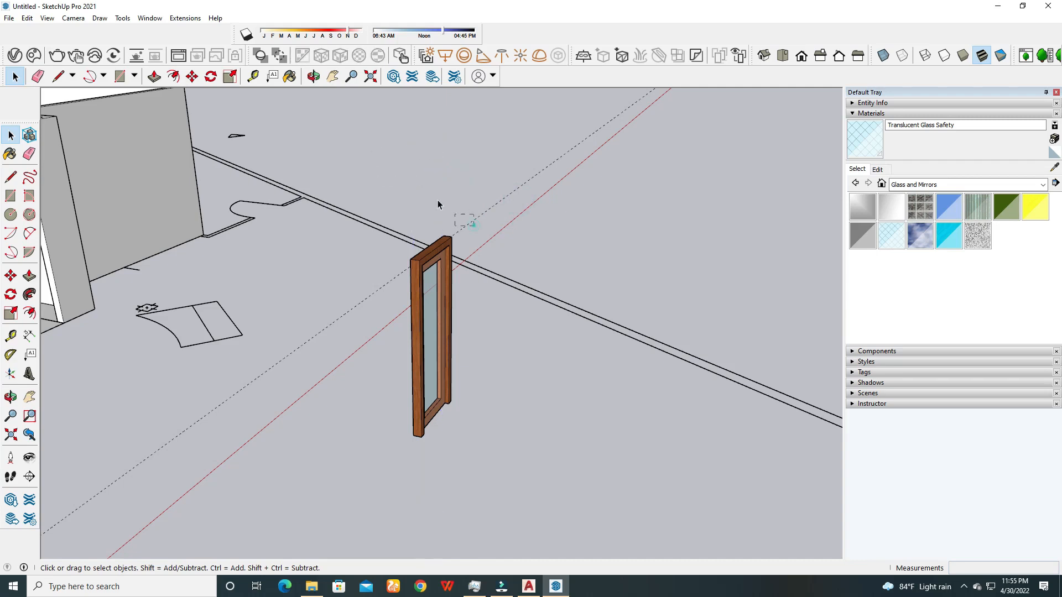
left_click(463, 228)
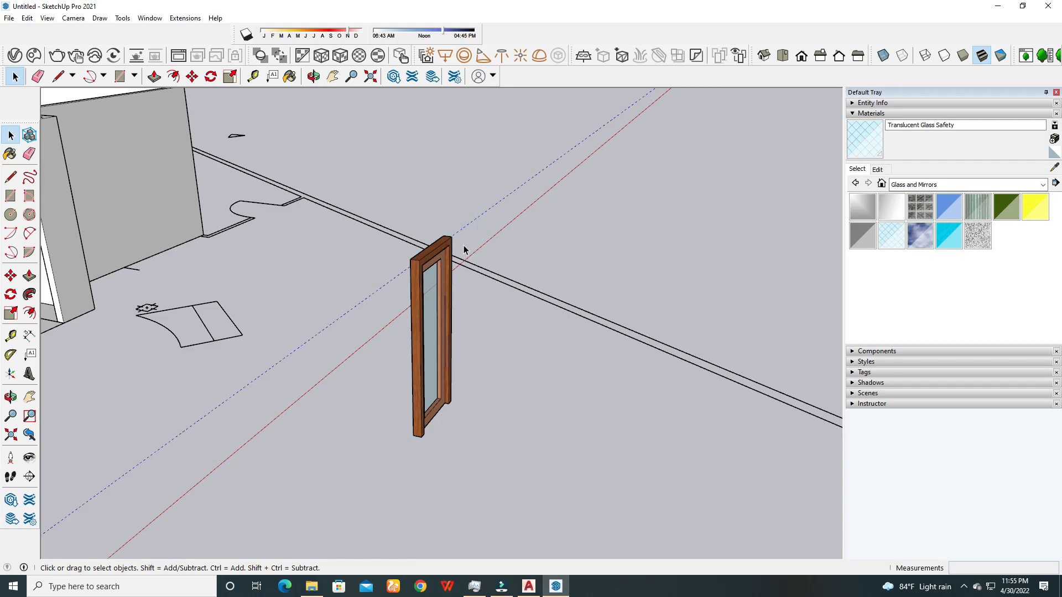
middle_click_drag(465, 248, 454, 375)
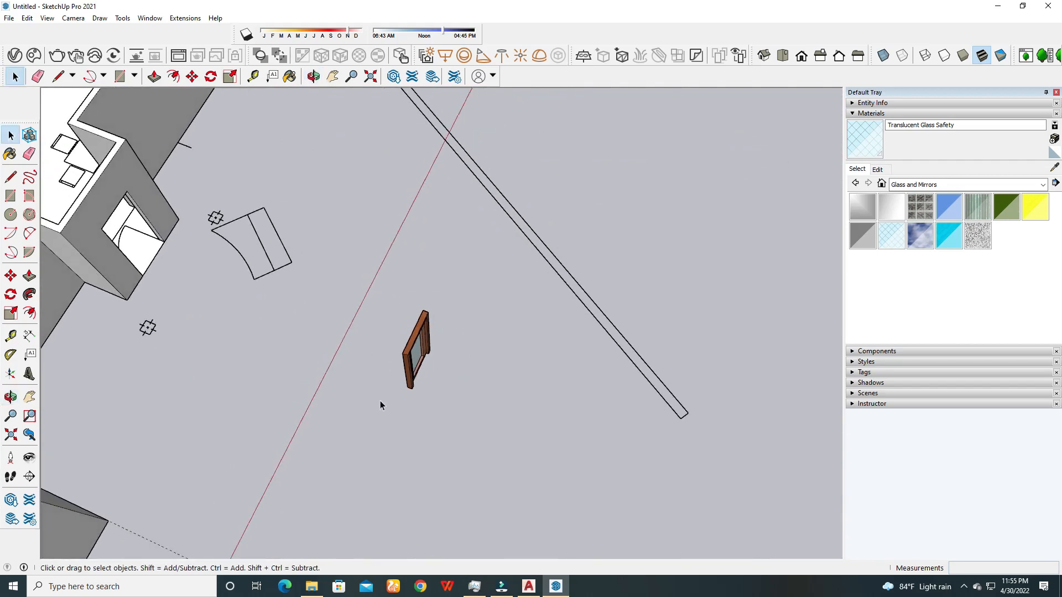
left_click_drag(478, 260, 378, 430)
left_click_drag(347, 278, 446, 421)
left_click_drag(360, 315, 414, 411)
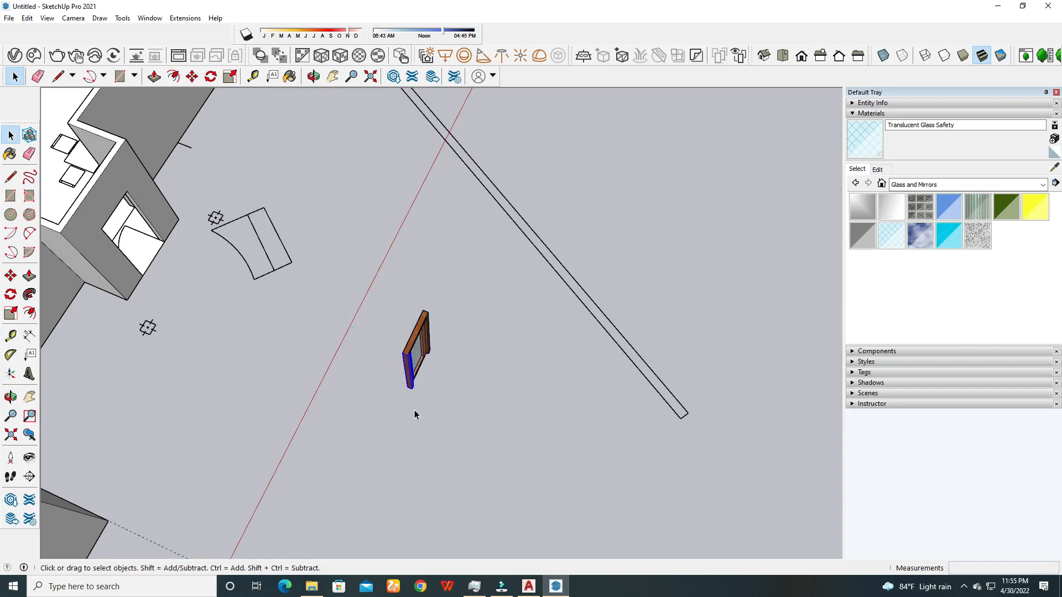
left_click(373, 332)
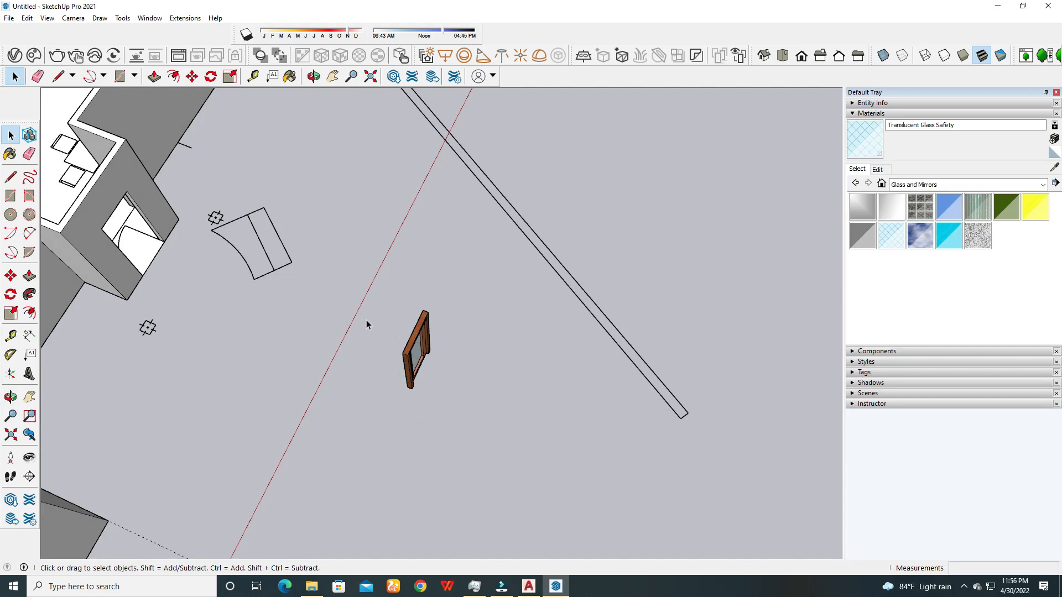
left_click_drag(335, 310, 421, 449)
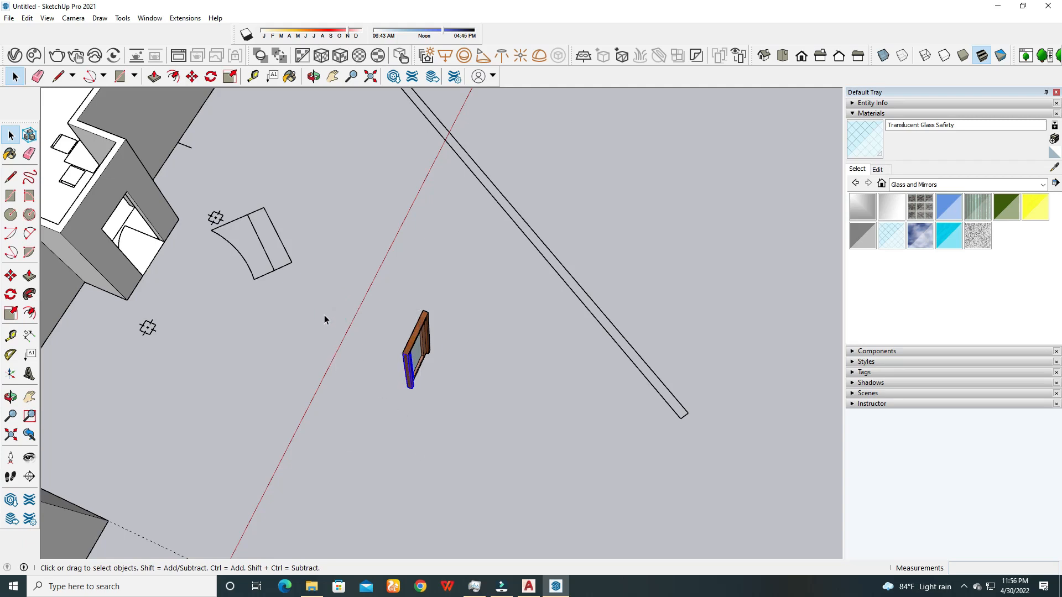
left_click_drag(334, 324, 433, 415)
left_click_drag(433, 414, 457, 414)
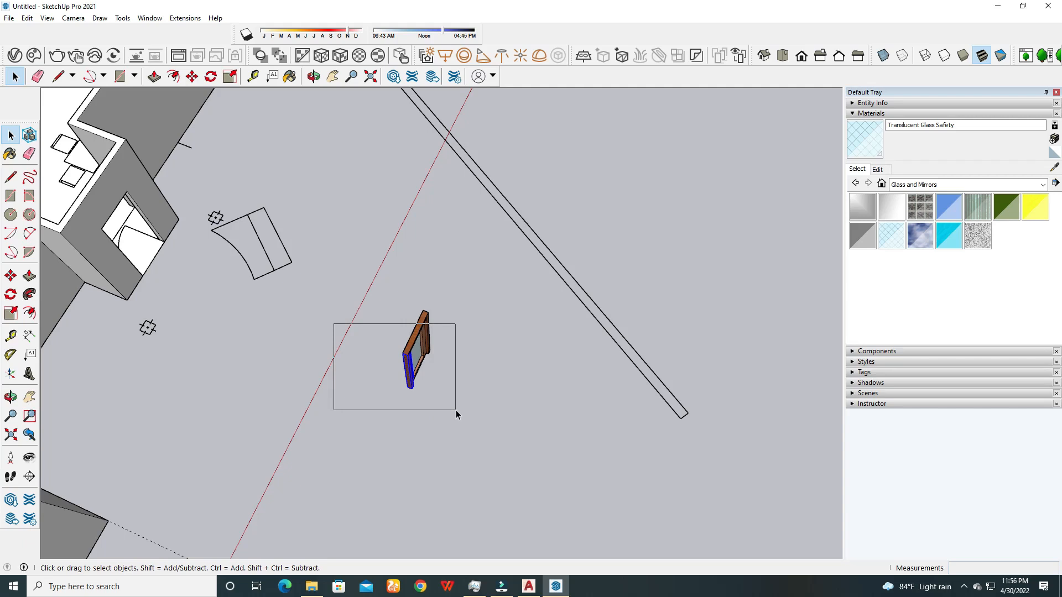
left_click_drag(456, 414, 457, 412)
mouse_move(378, 363)
left_mouse_down()
mouse_move(444, 409)
mouse_move(383, 344)
left_mouse_up()
left_click_drag(357, 293, 479, 445)
left_click_drag(356, 334, 440, 405)
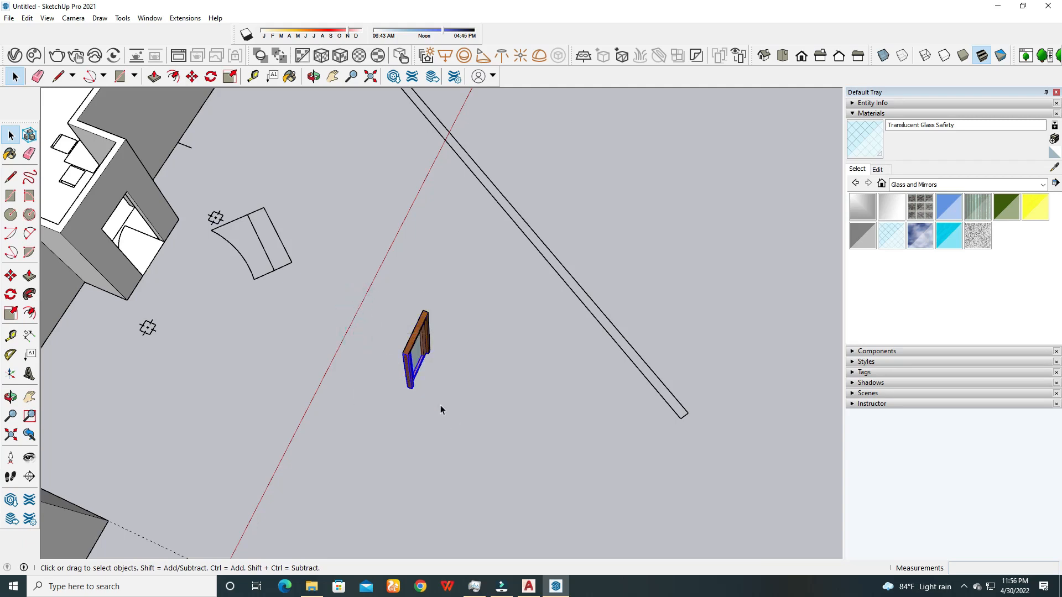
left_click_drag(358, 324, 435, 407)
left_click(384, 347)
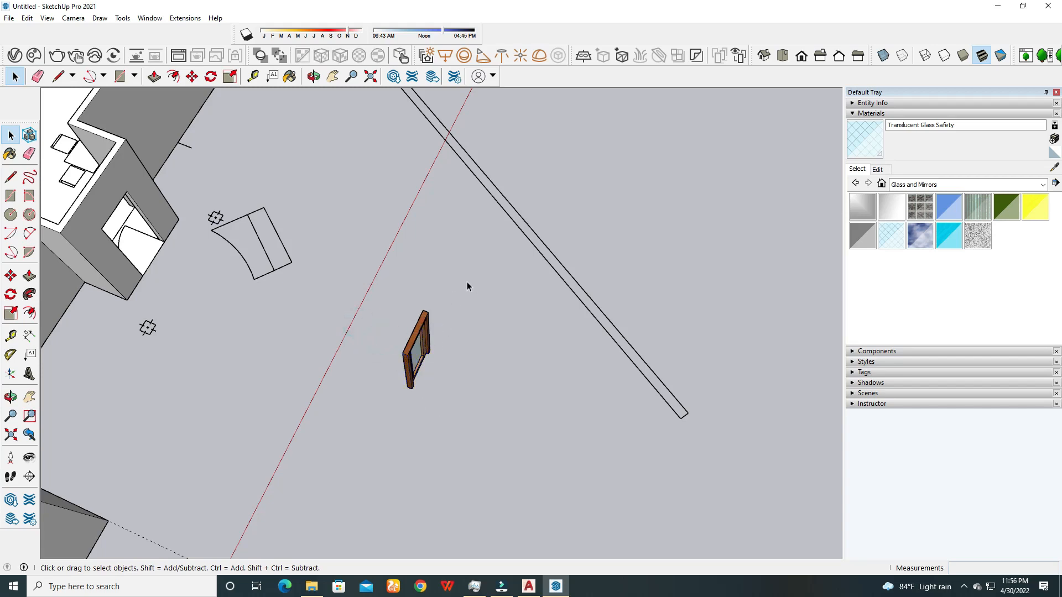
left_click_drag(464, 287, 416, 365)
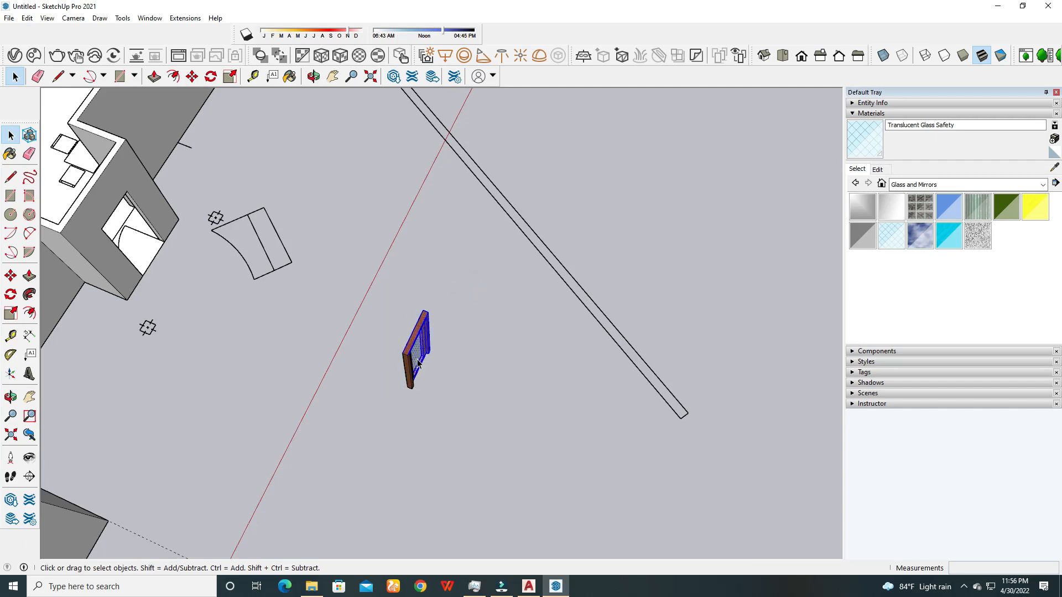
left_click_drag(487, 276, 421, 357)
left_click(459, 304)
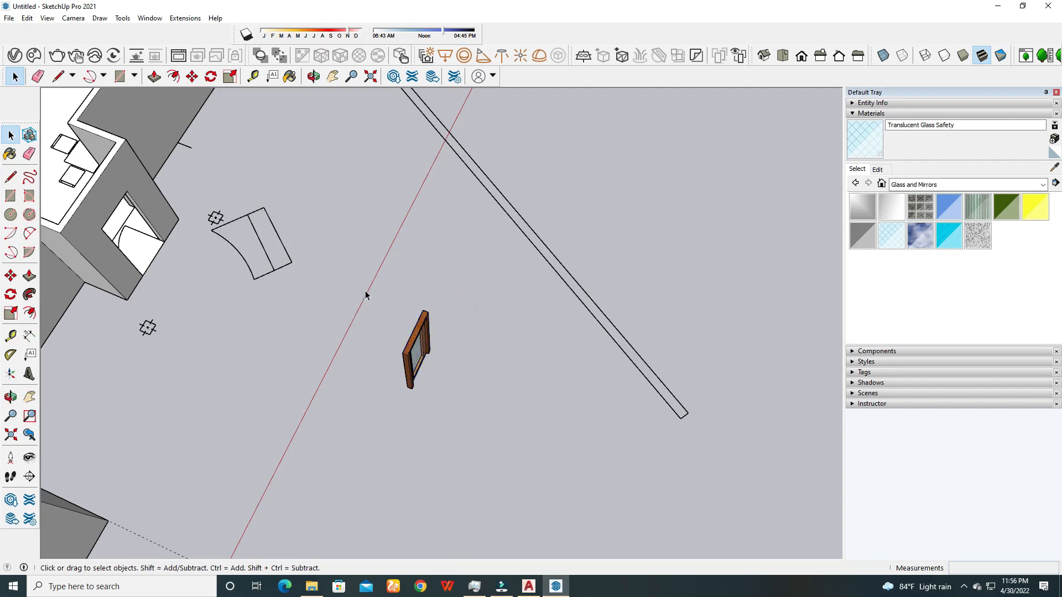
Select all of the door's frame, panel and glass geometry and make it a group.
left_click_drag(351, 280, 477, 437)
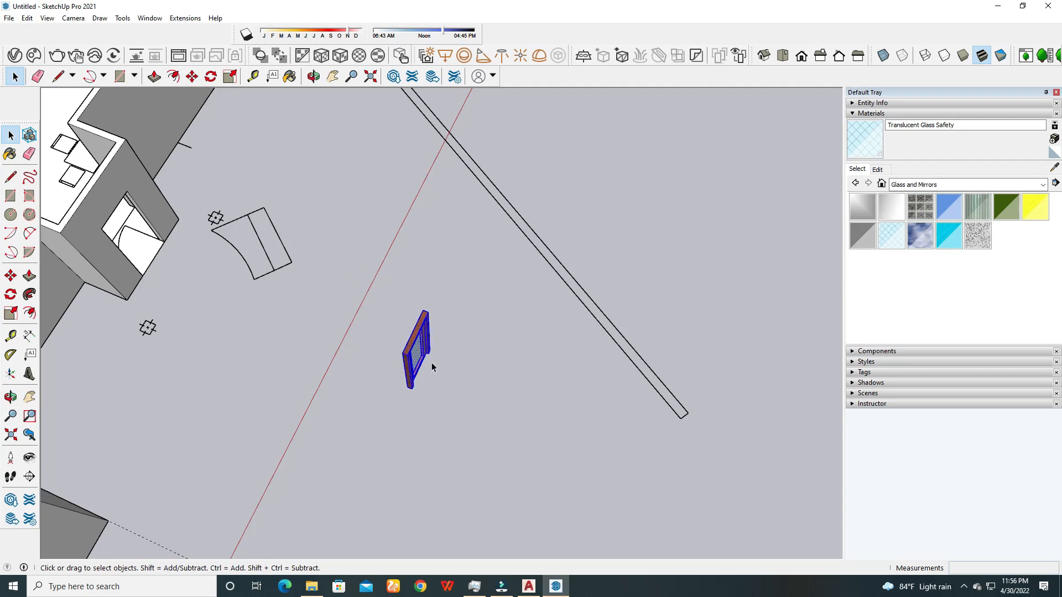
right_click(422, 353)
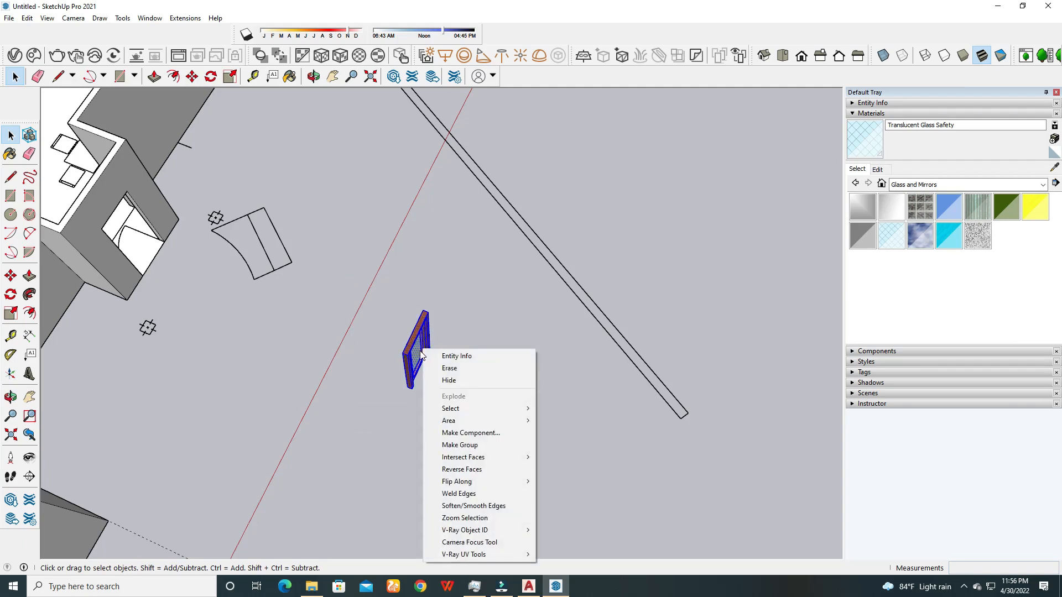
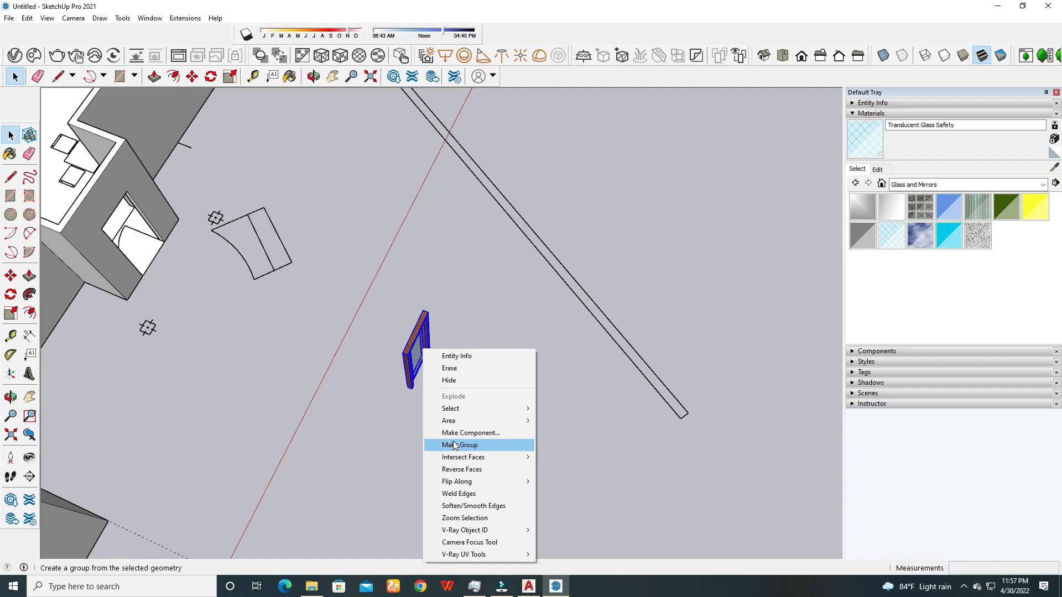
left_click(454, 445)
left_click(461, 399)
Check that the grouped door selects and deselects as a single object.
middle_click_drag(412, 383, 427, 404)
scroll(403, 366, "up", 6)
scroll(437, 359, "down", 3)
left_click(425, 324)
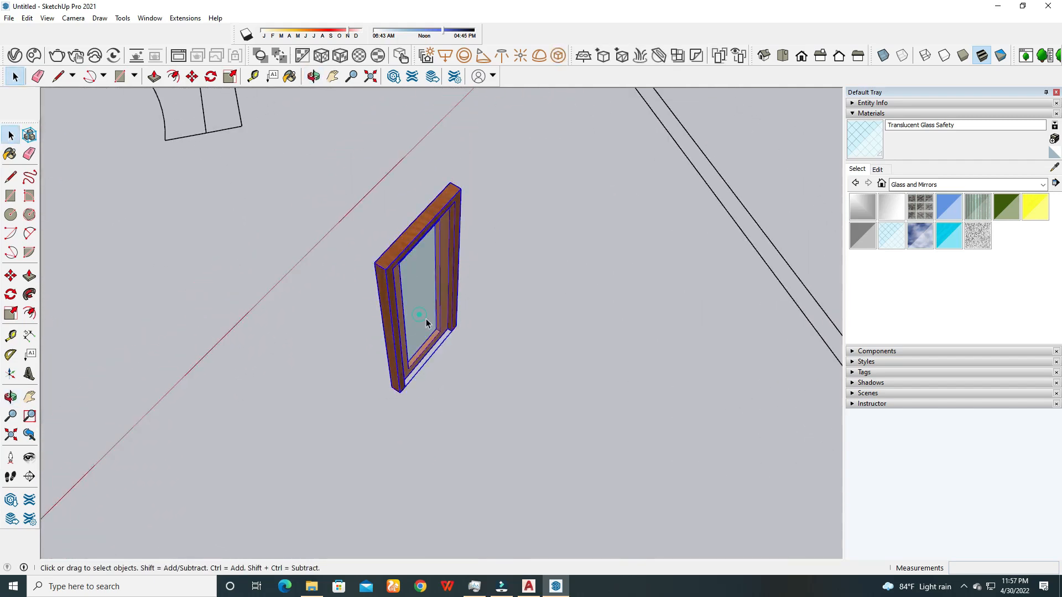
left_click(352, 334)
left_click(415, 348)
left_click(346, 381)
left_click(421, 327)
left_click(351, 372)
Move the door group by its lower outer corner to the bottom corner of the entrance opening in the house wall.
left_click(424, 321)
left_click(11, 275)
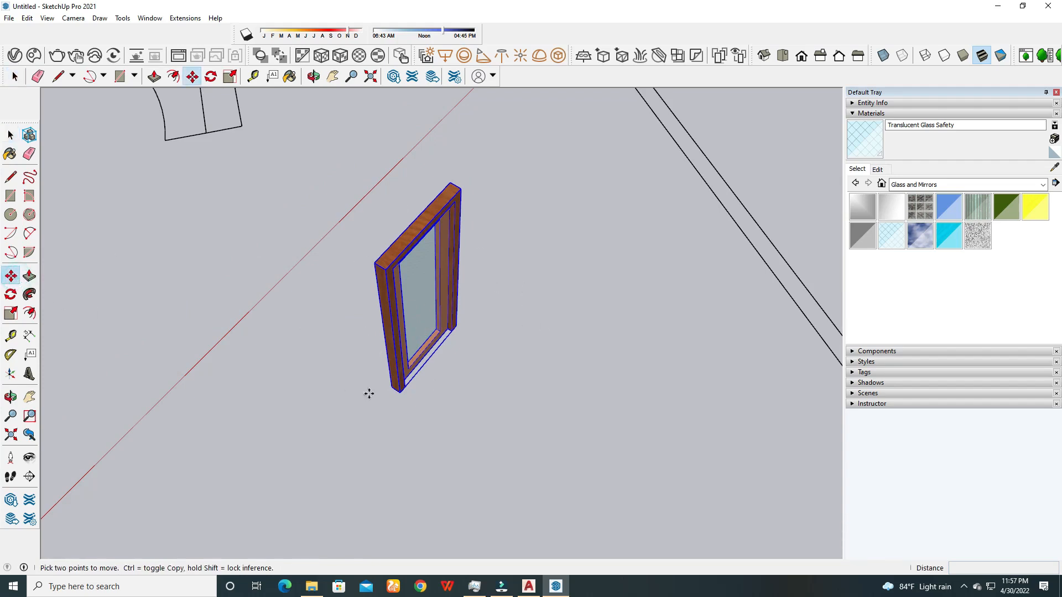
left_click(399, 393)
scroll(402, 388, "down", 6)
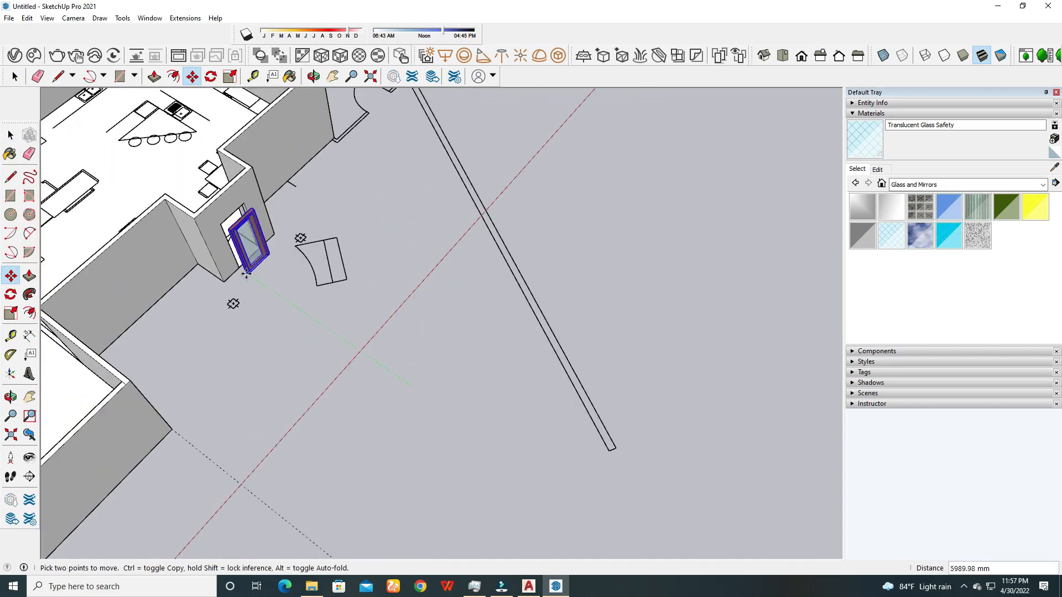
scroll(246, 272, "up", 6)
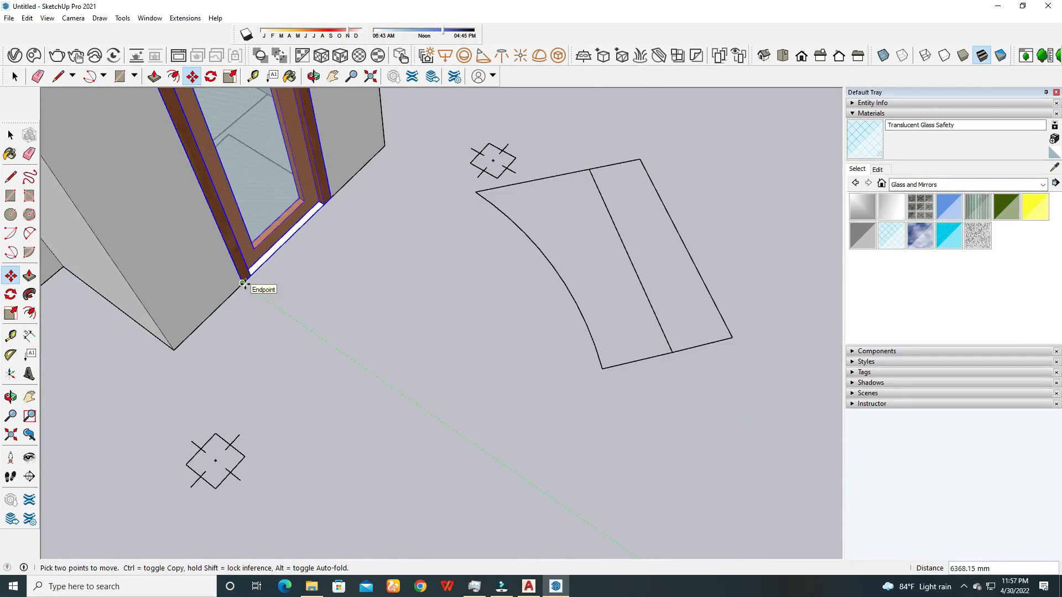
middle_click_drag(244, 281, 298, 241)
scroll(343, 262, "up", 4)
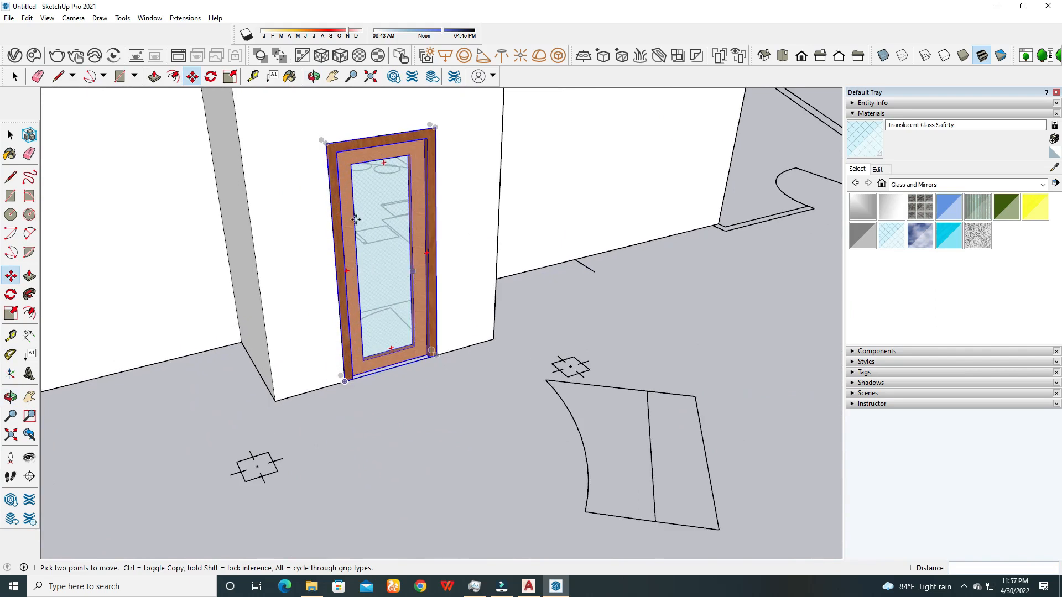
Inspect the fitted entrance door and the whole house model with its floor plan from several sides.
left_click(10, 135)
scroll(398, 271, "down", 4)
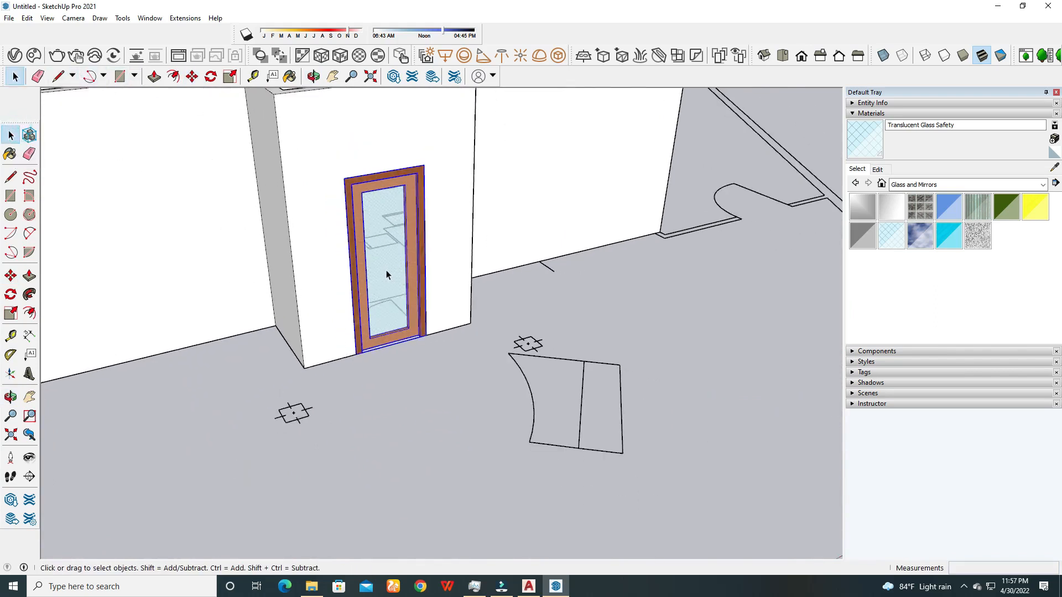
scroll(418, 285, "down", 3)
middle_click_drag(405, 302, 444, 416)
scroll(437, 312, "up", 4)
middle_click_drag(439, 314, 470, 396)
scroll(445, 348, "down", 4)
middle_click_drag(387, 360, 691, 299)
scroll(341, 325, "down", 3)
middle_click_drag(531, 349, 156, 332)
scroll(428, 314, "up", 4)
middle_click_drag(428, 314, 386, 375)
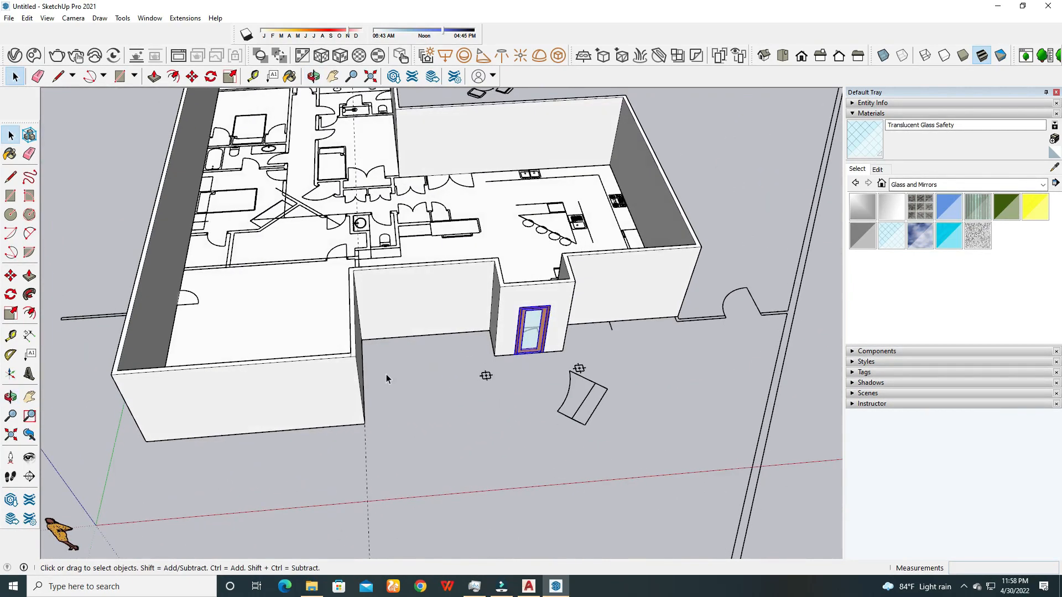
scroll(334, 333, "down", 4)
middle_click_drag(335, 334, 427, 365)
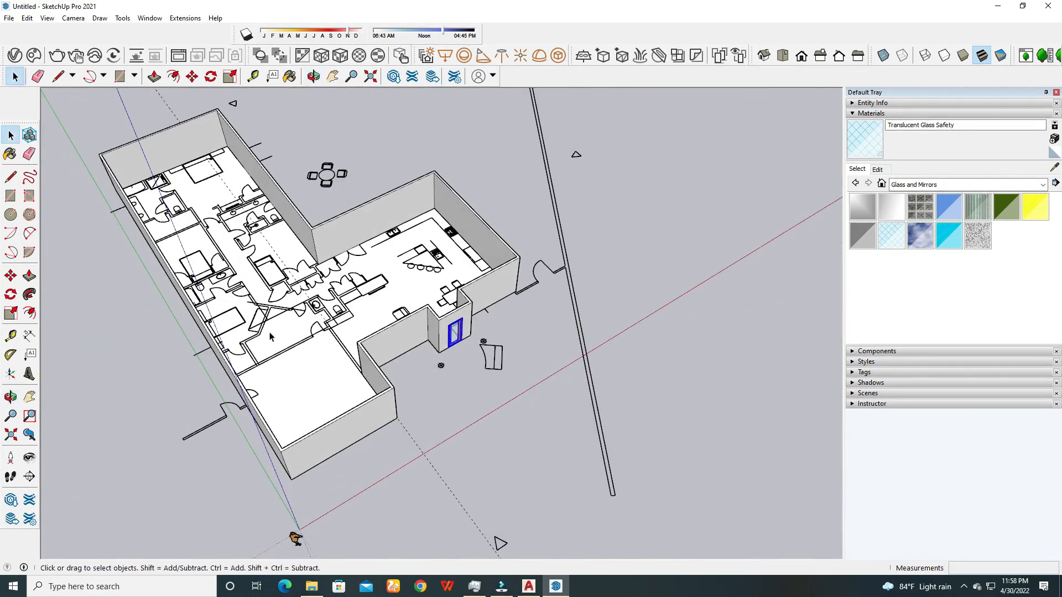
scroll(273, 338, "up", 4)
scroll(318, 353, "down", 3)
middle_click_drag(323, 354, 430, 315)
scroll(343, 332, "up", 4)
scroll(321, 348, "down", 1)
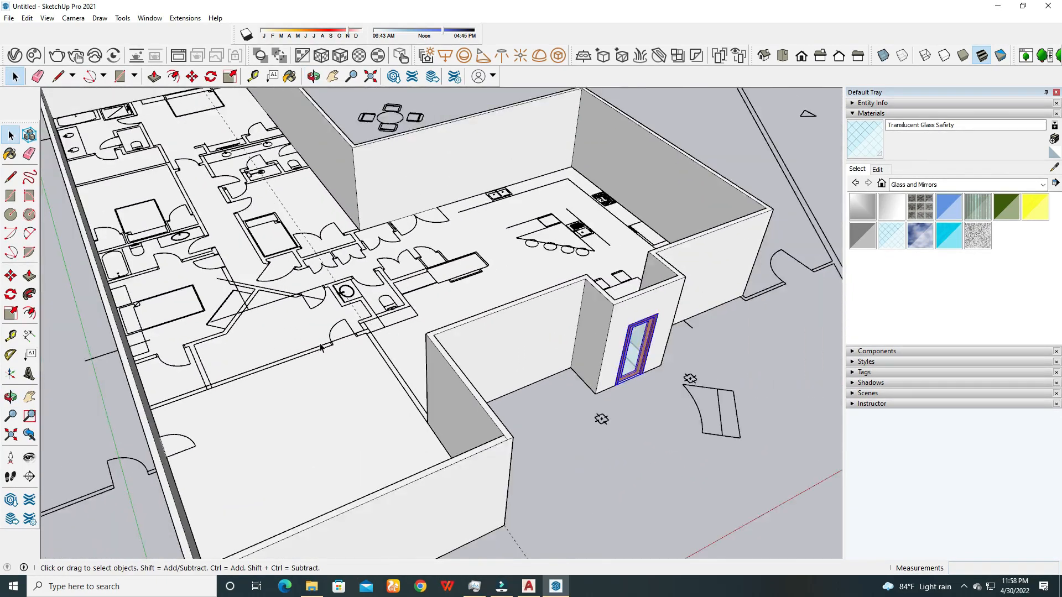
scroll(320, 347, "down", 3)
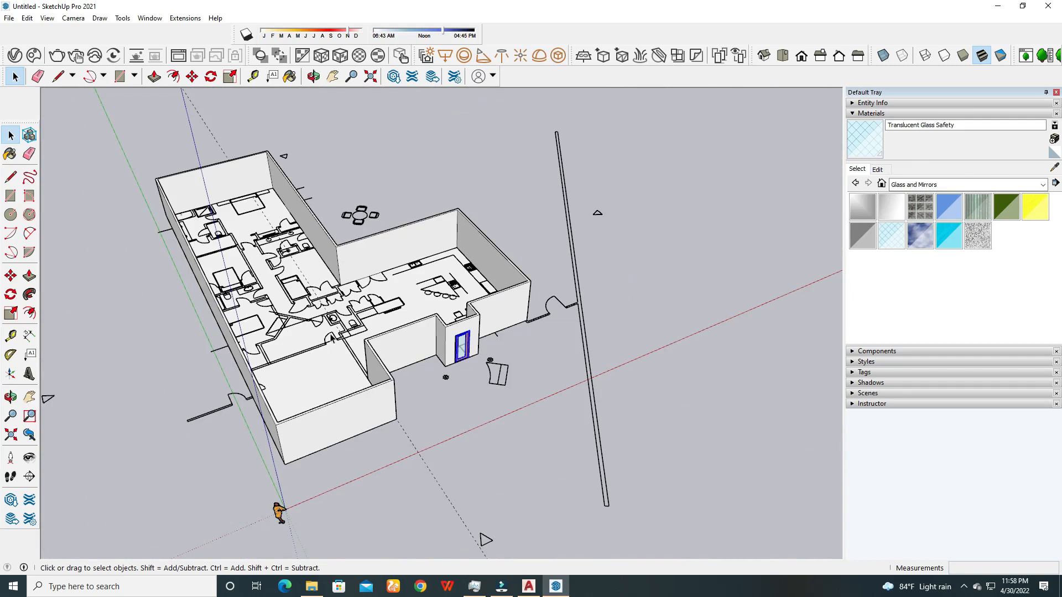
middle_click_drag(292, 400, 275, 395)
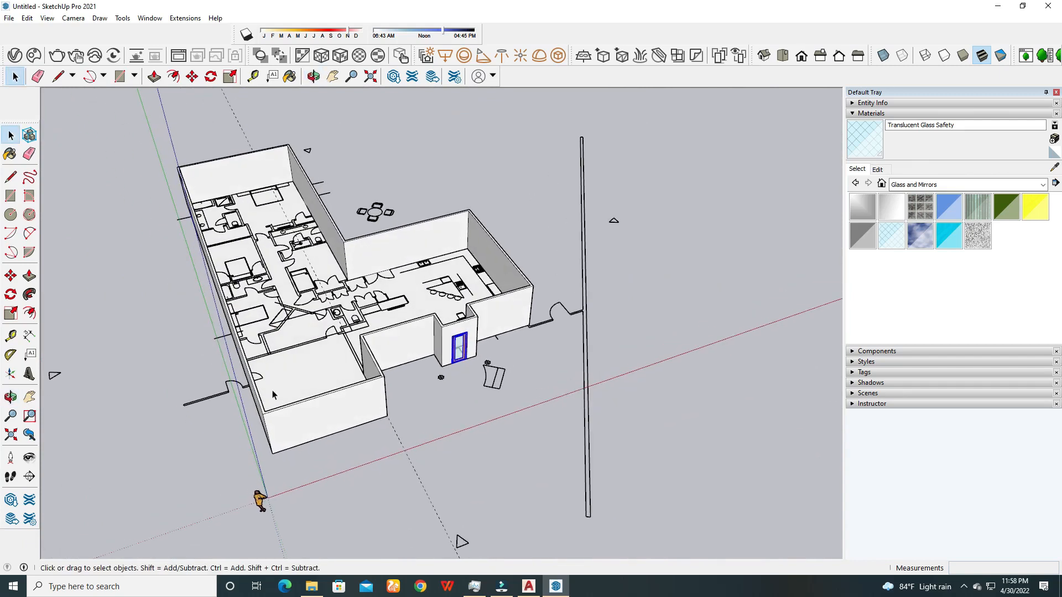
Hide the imported floor plan component inside and around the house walls.
scroll(286, 392, "up", 4)
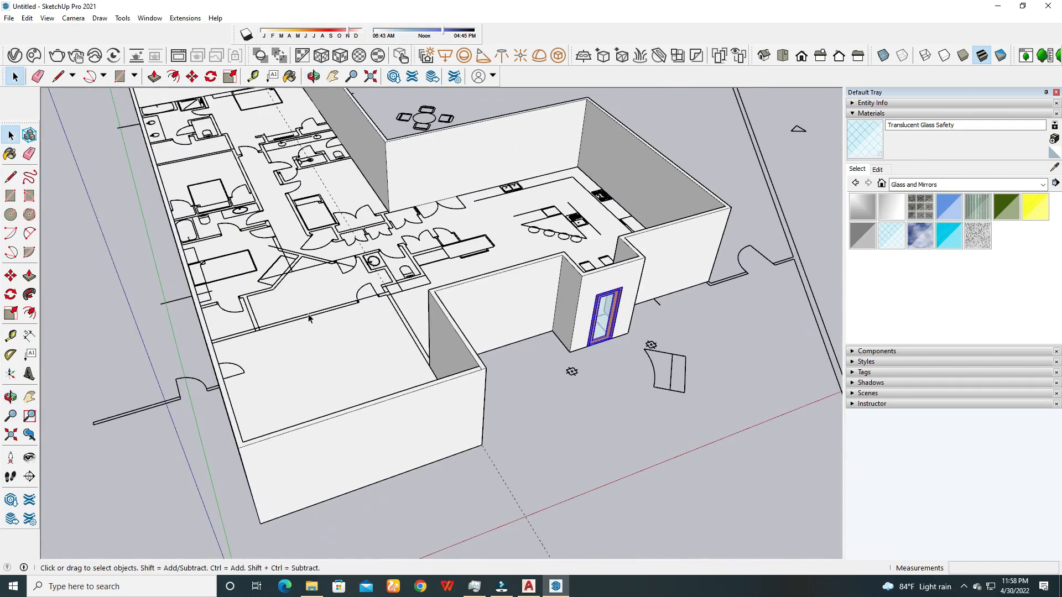
left_click(308, 318)
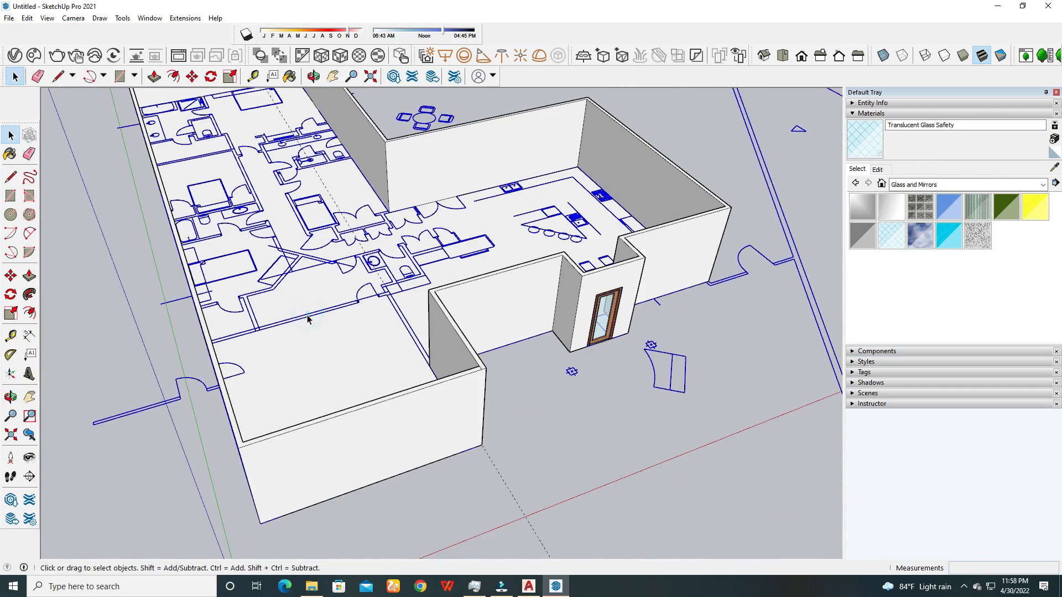
left_click(155, 333)
left_click(174, 304)
right_click(233, 277)
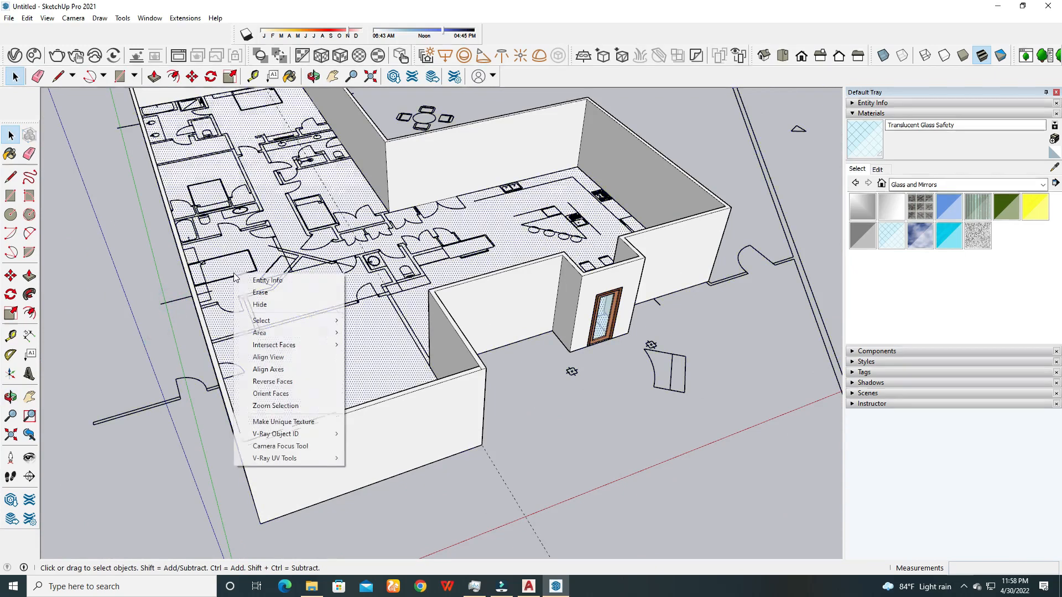
left_click(131, 335)
left_click(153, 406)
right_click(153, 406)
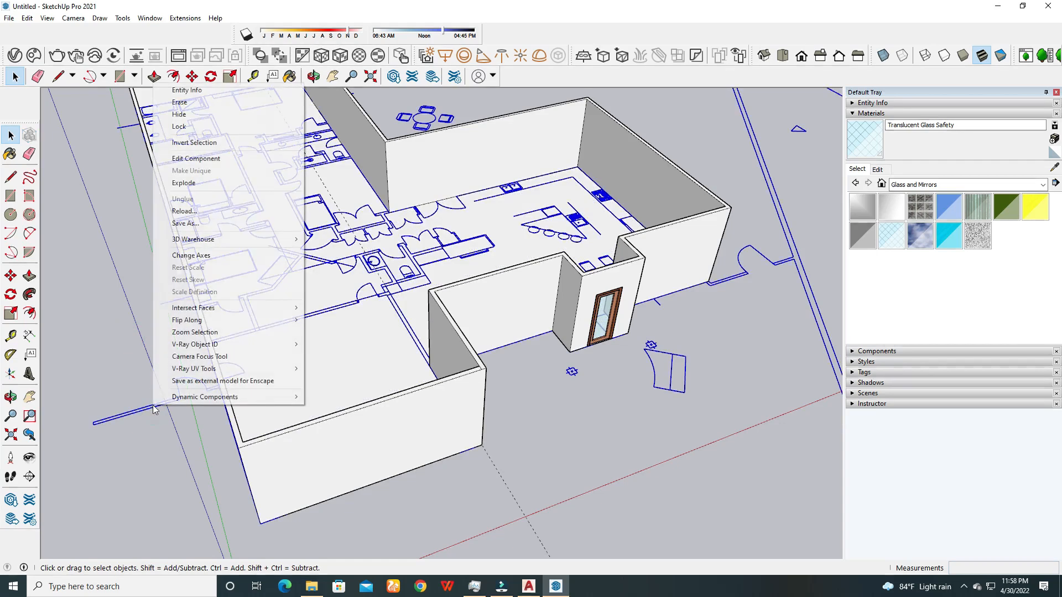
left_click(194, 123)
Select the scale figure standing near the origin and delete it.
scroll(359, 419, "down", 5)
middle_click_drag(360, 423, 378, 308)
middle_click_drag(278, 479, 209, 480)
scroll(241, 460, "up", 2)
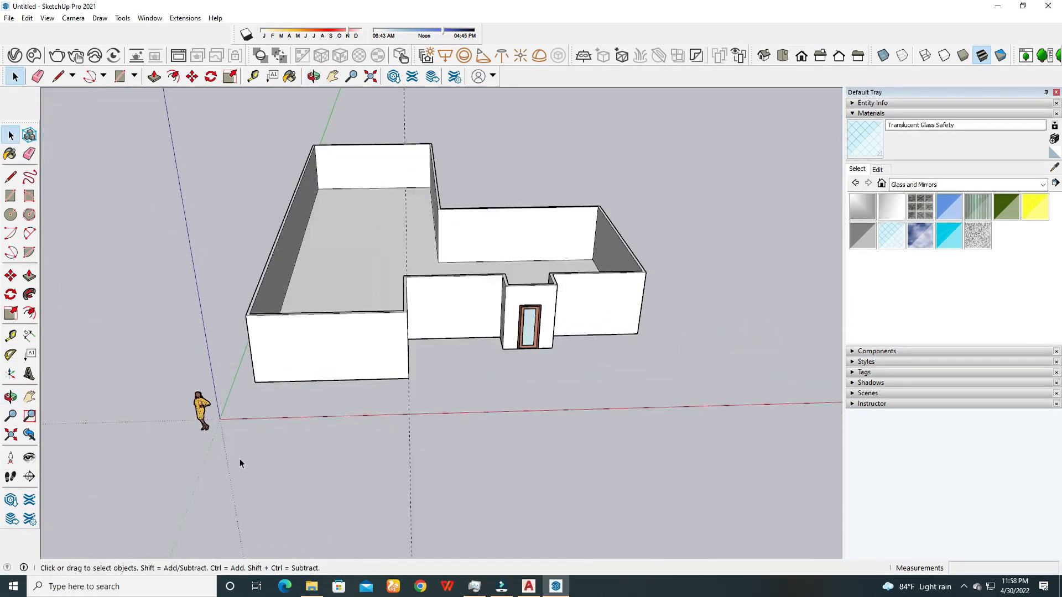
scroll(232, 437, "up", 2)
left_click_drag(124, 467, 125, 467)
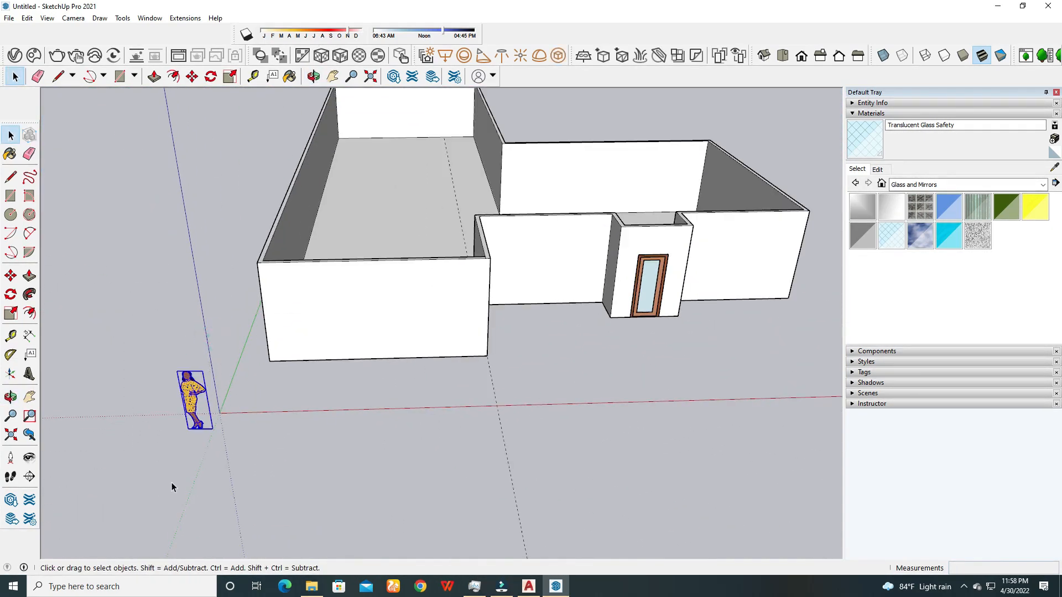
key("Delete")
Examine the bare house walls and the entrance door from above and from the front.
scroll(197, 489, "down", 2)
scroll(419, 433, "down", 2)
middle_click_drag(419, 433, 426, 465)
scroll(529, 363, "up", 4)
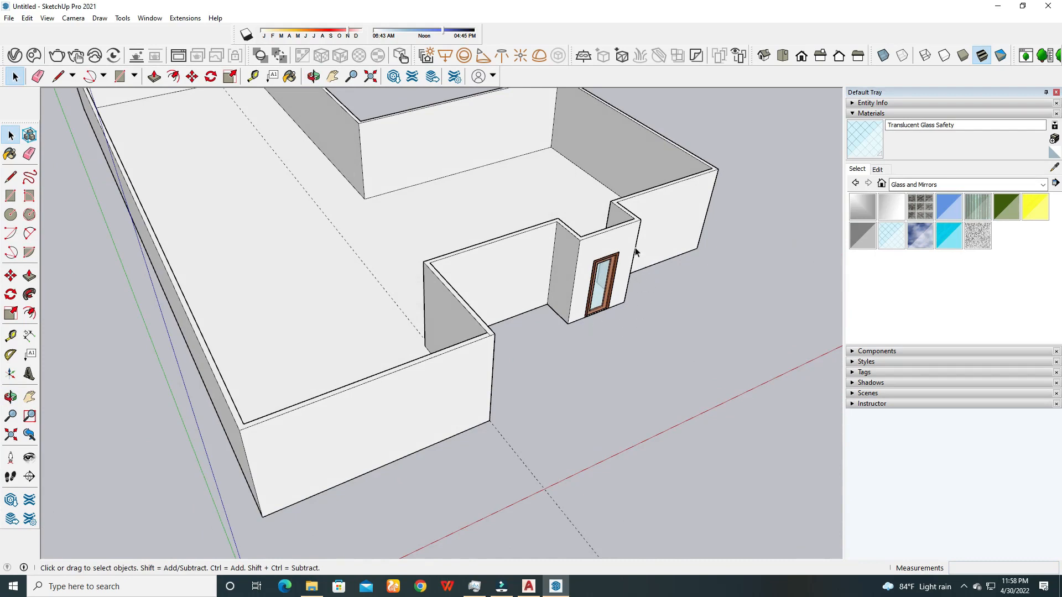
scroll(595, 323, "down", 2)
middle_click_drag(568, 332, 547, 286)
key("space")
middle_click_drag(459, 324, 380, 304)
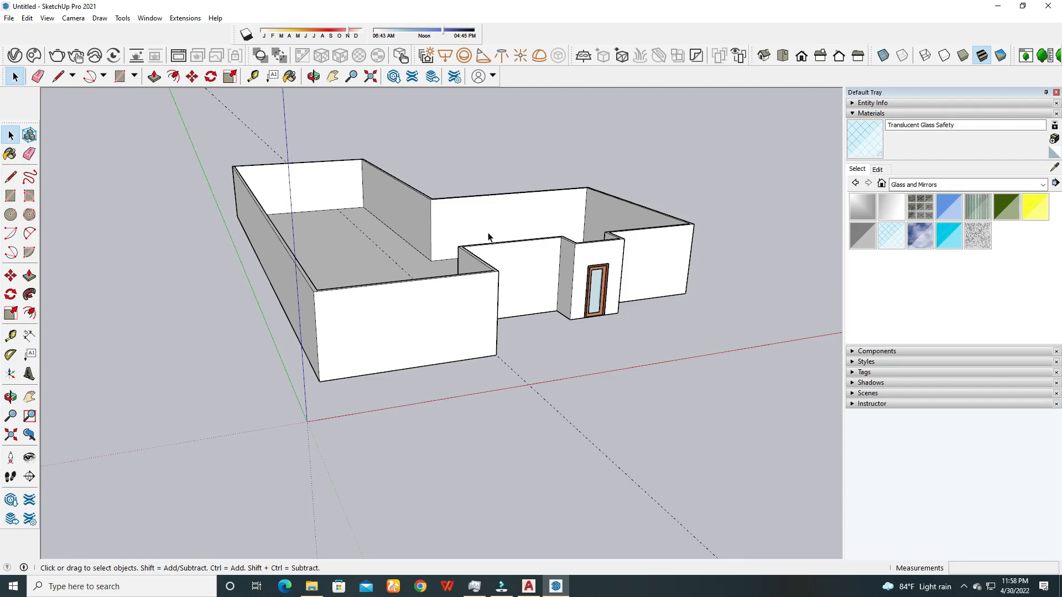
middle_click_drag(334, 323, 280, 249)
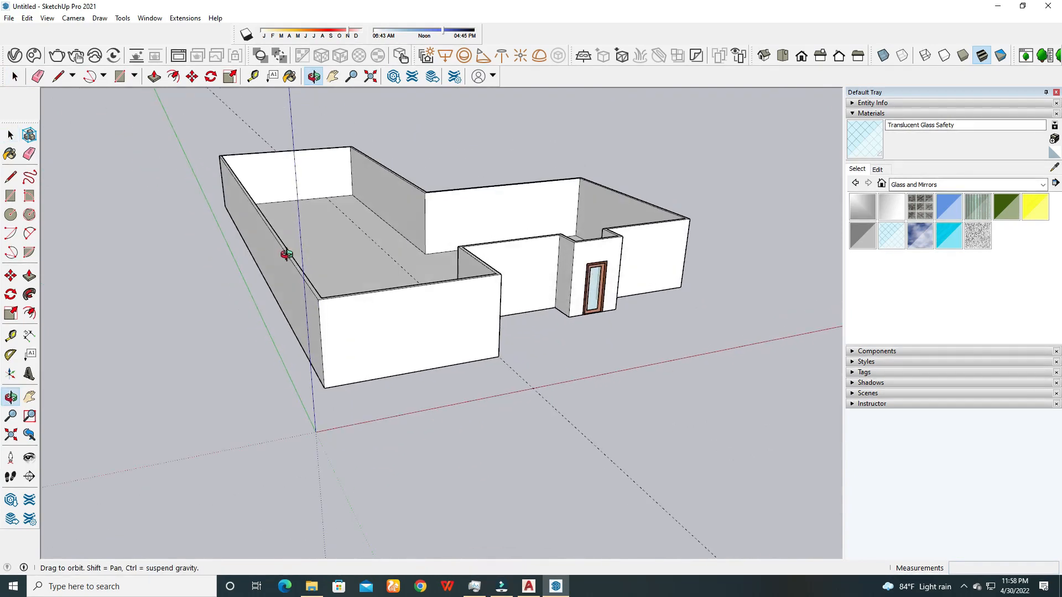
Place a vertical guide line along the outer corner edge of the long wing's front wall with the Tape Measure tool.
left_click(11, 337)
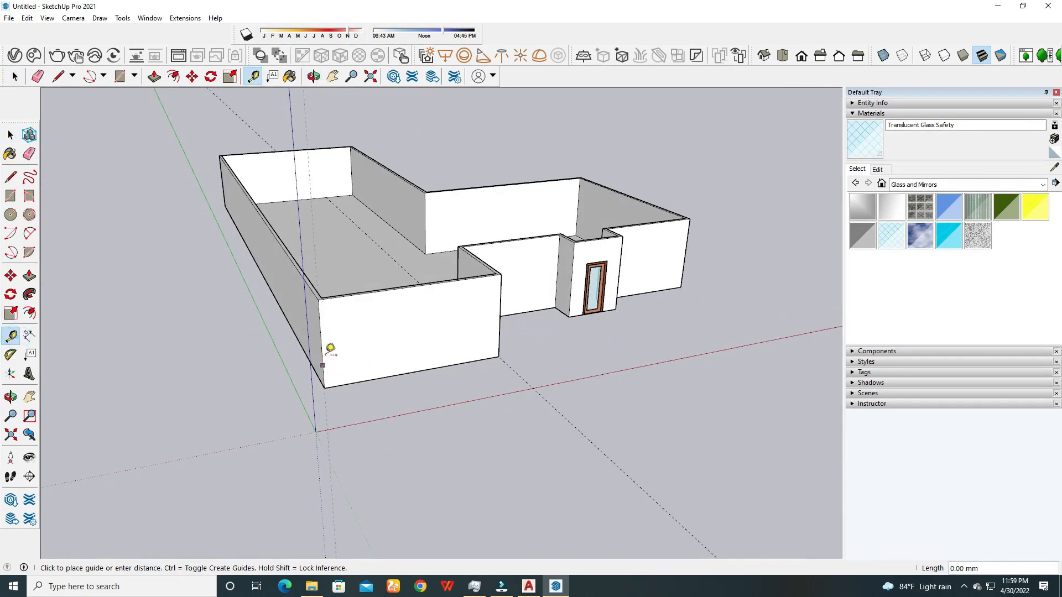
middle_click_drag(505, 308, 415, 339)
mouse_move(339, 301)
middle_mouse_down()
mouse_move(308, 268)
mouse_move(315, 301)
mouse_move(354, 294)
middle_mouse_up()
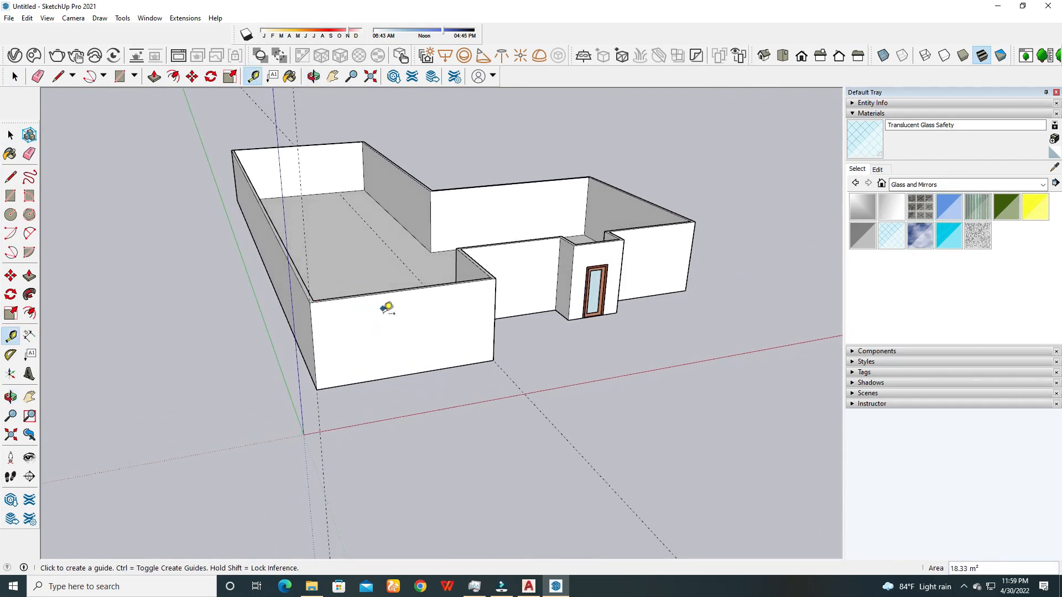
Place a vertical guide along the corner edge at the long wing's rear end wall, on the side facing the short wing.
middle_click_drag(320, 304, 586, 319)
middle_click_drag(374, 304, 676, 288)
scroll(562, 283, "down", 4)
middle_click_drag(417, 320, 589, 323)
middle_click_drag(525, 333, 684, 354)
scroll(643, 346, "up", 5)
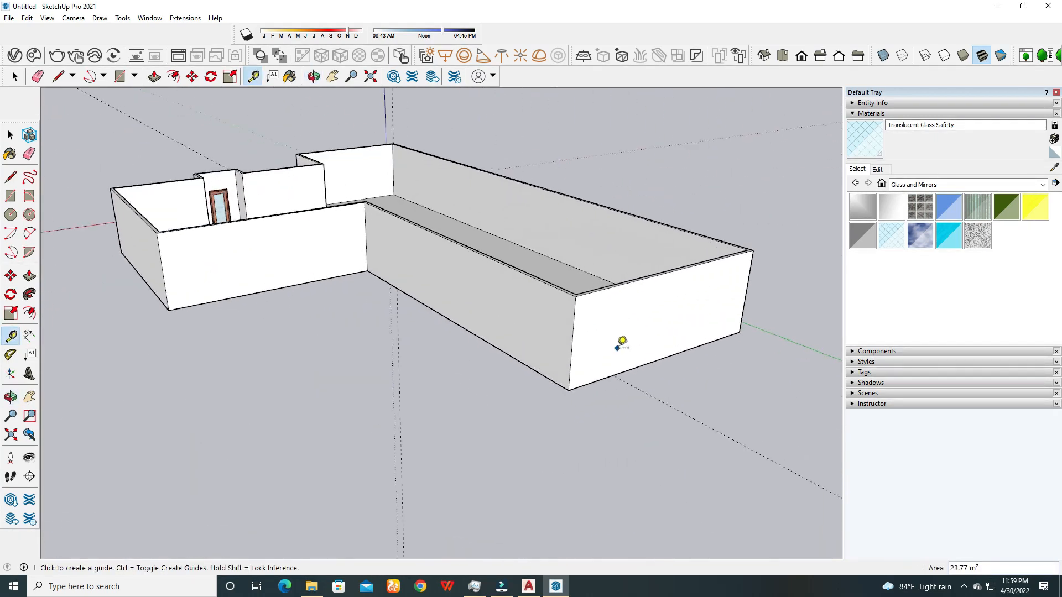
left_click(565, 359)
left_click(570, 314)
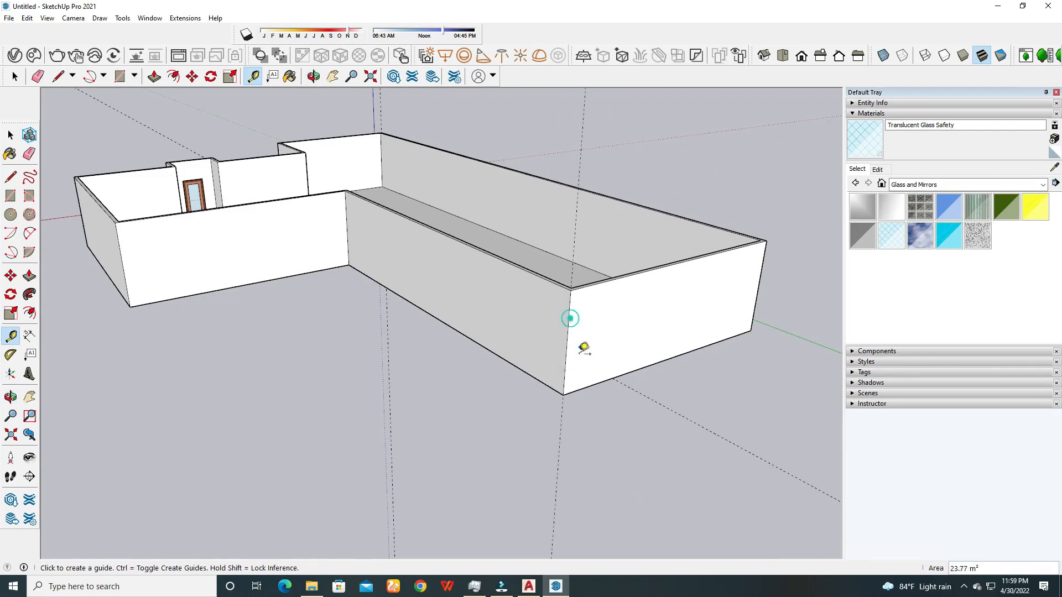
scroll(569, 315, "down", 3)
Rotate a copy of the rear corner's vertical guide by 30 degrees about the wall's top corner, in the end wall's plane.
left_click(11, 134)
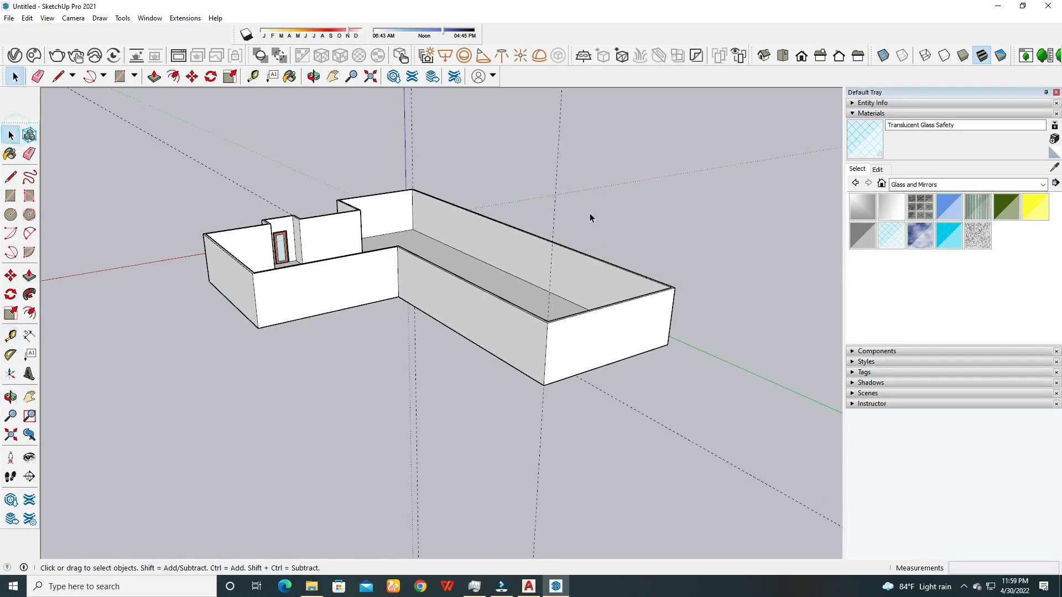
left_click(556, 193)
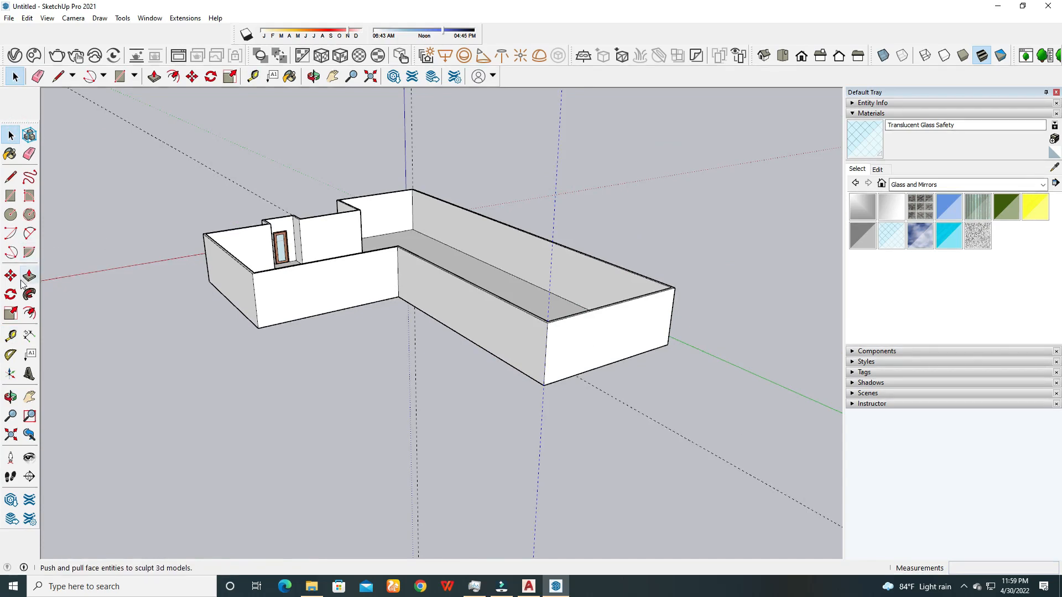
left_click(10, 294)
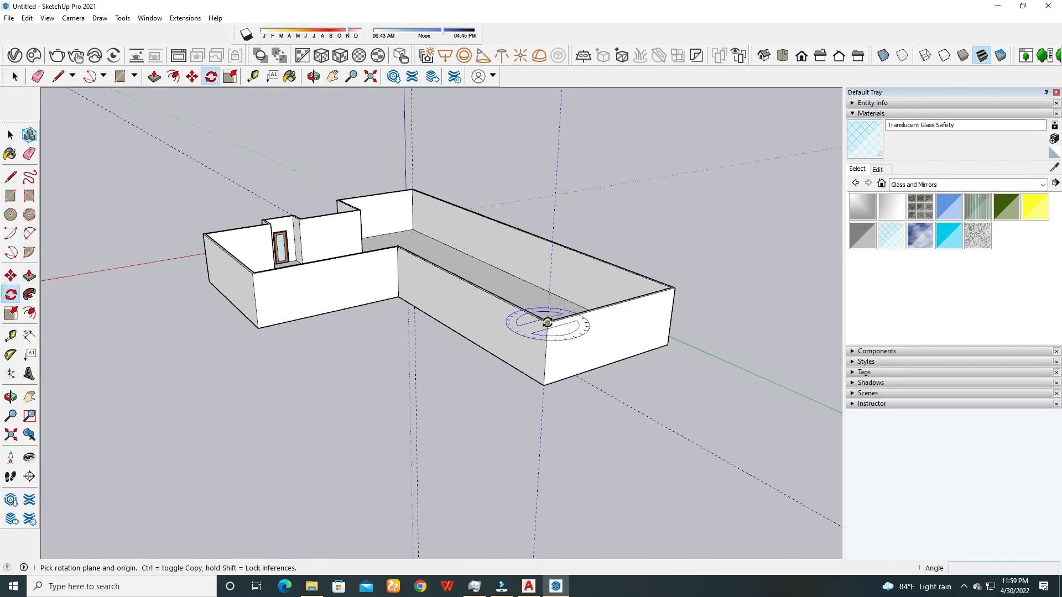
scroll(547, 321, "up", 6)
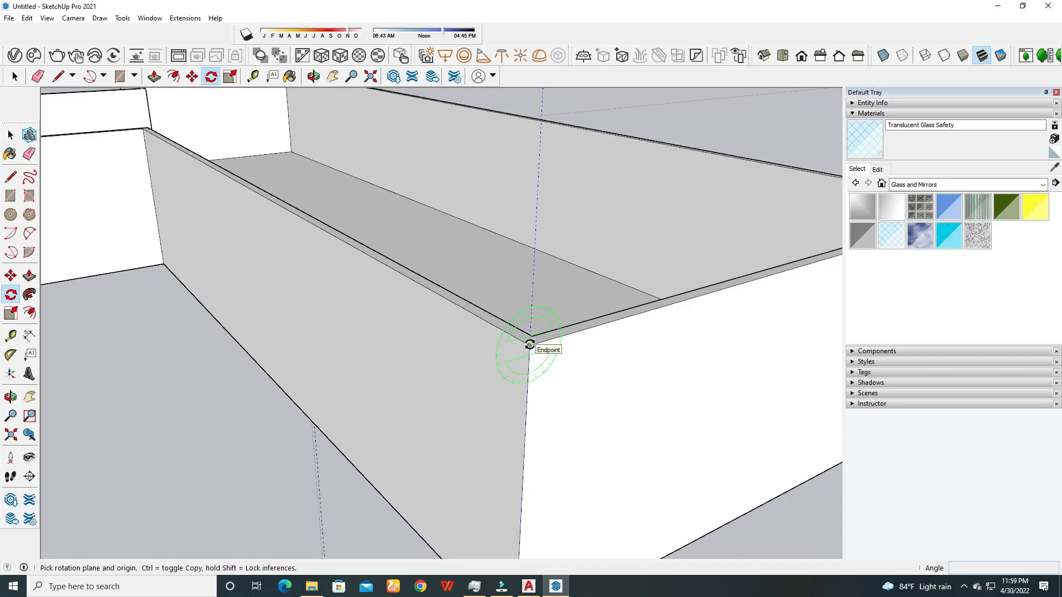
left_click(529, 344)
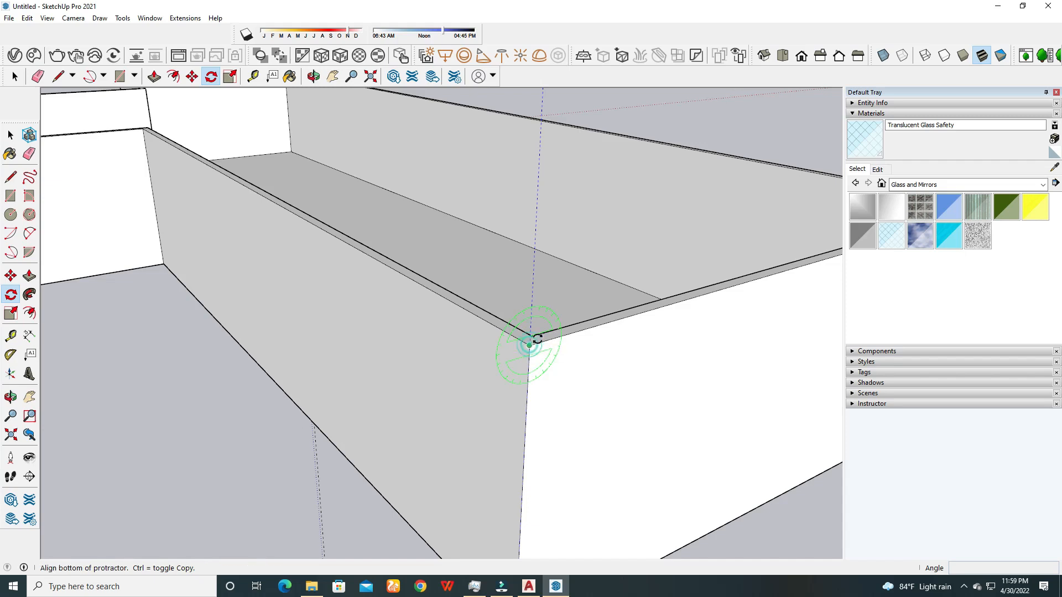
left_click(537, 192)
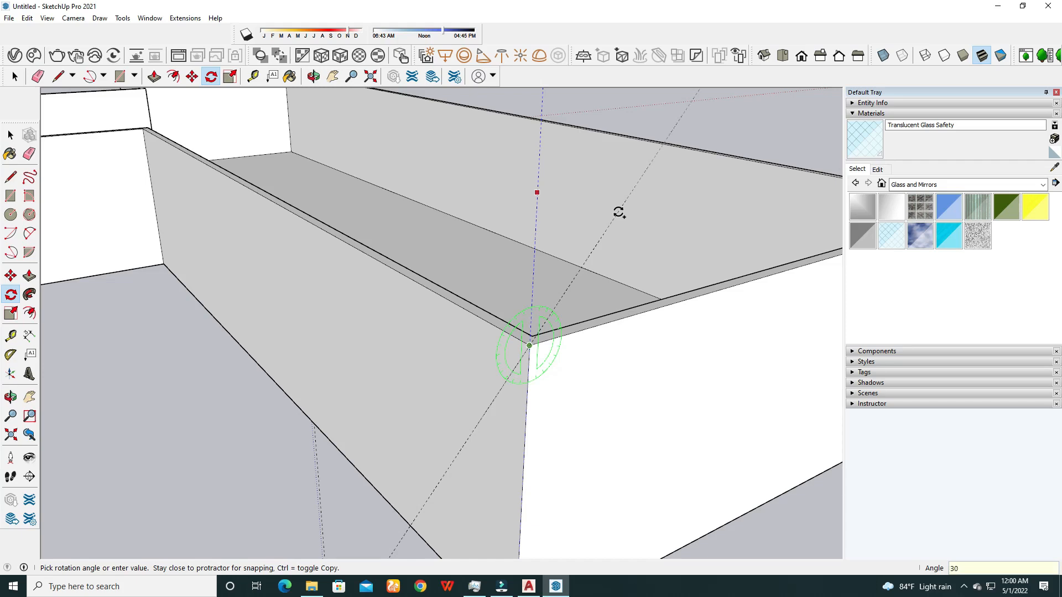
key("Return")
Try to rotate the tilted guide further about the wall's top corner, and discard the 30-degree copy.
scroll(621, 257, "down", 4)
middle_click_drag(612, 334, 466, 239)
scroll(442, 232, "down", 3)
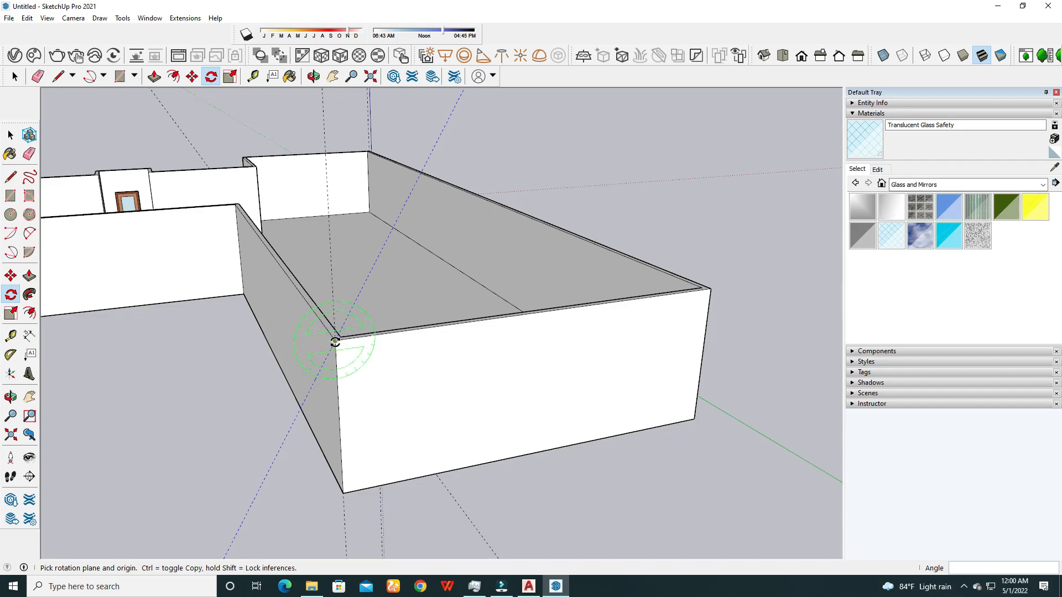
left_click(335, 341)
left_click(328, 243)
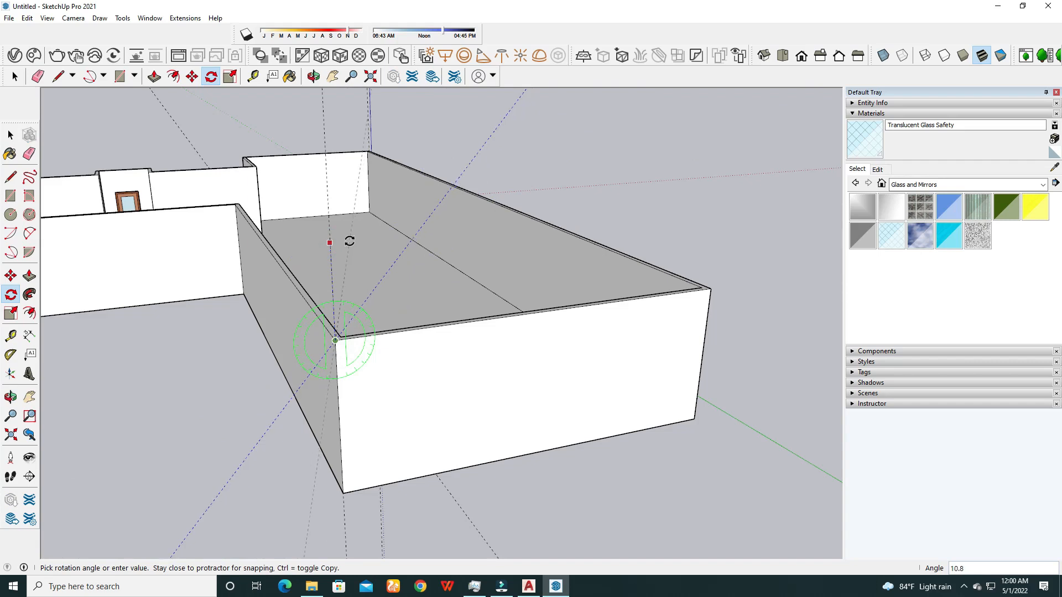
key("Escape")
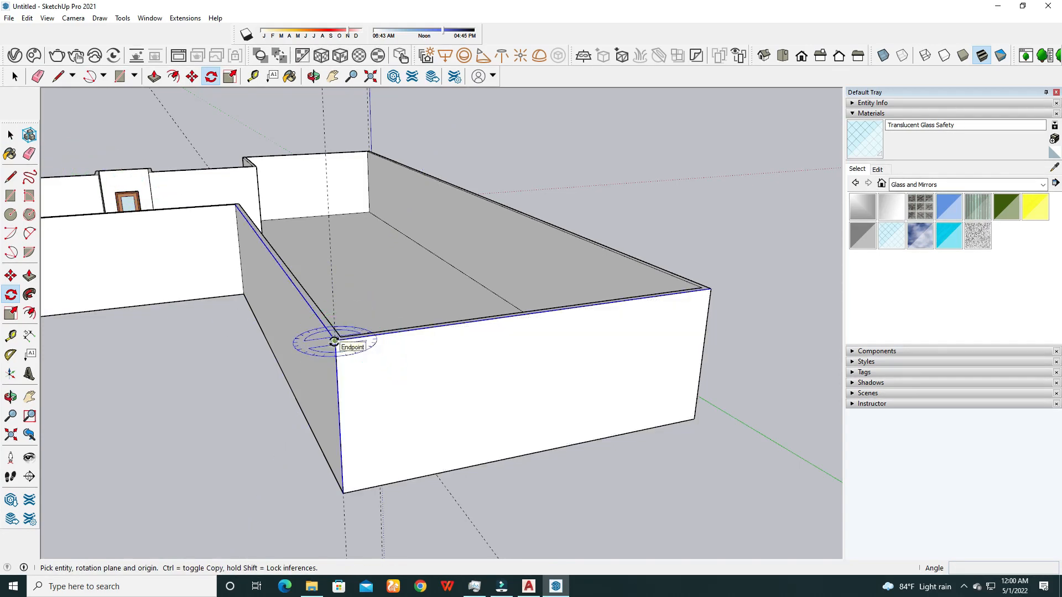
Rotate a copy of the rear corner's vertical guide by 60 degrees about the wall's top corner and deselect it.
left_click(10, 134)
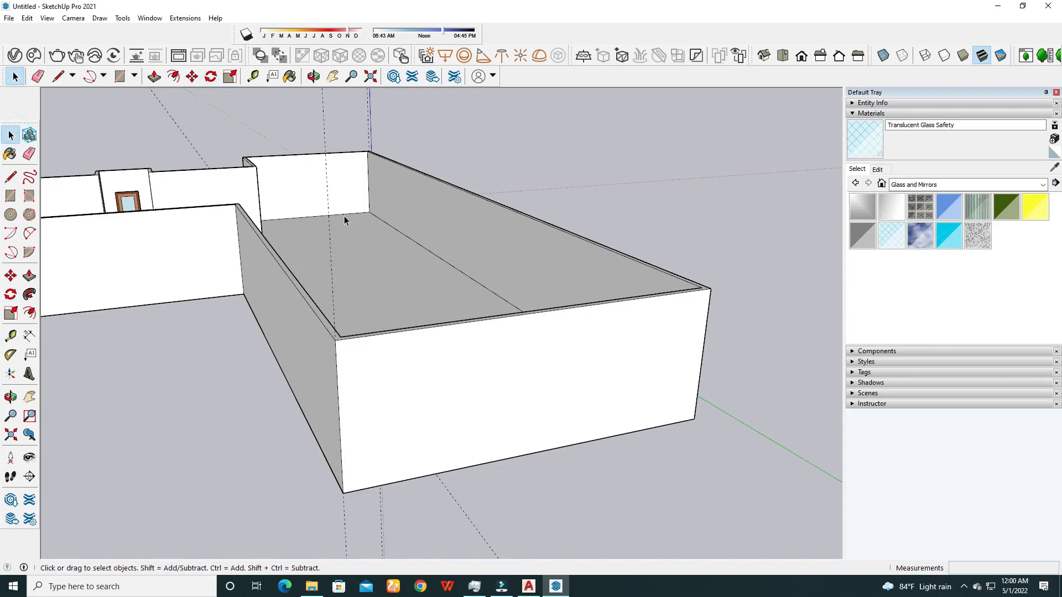
left_click(328, 232)
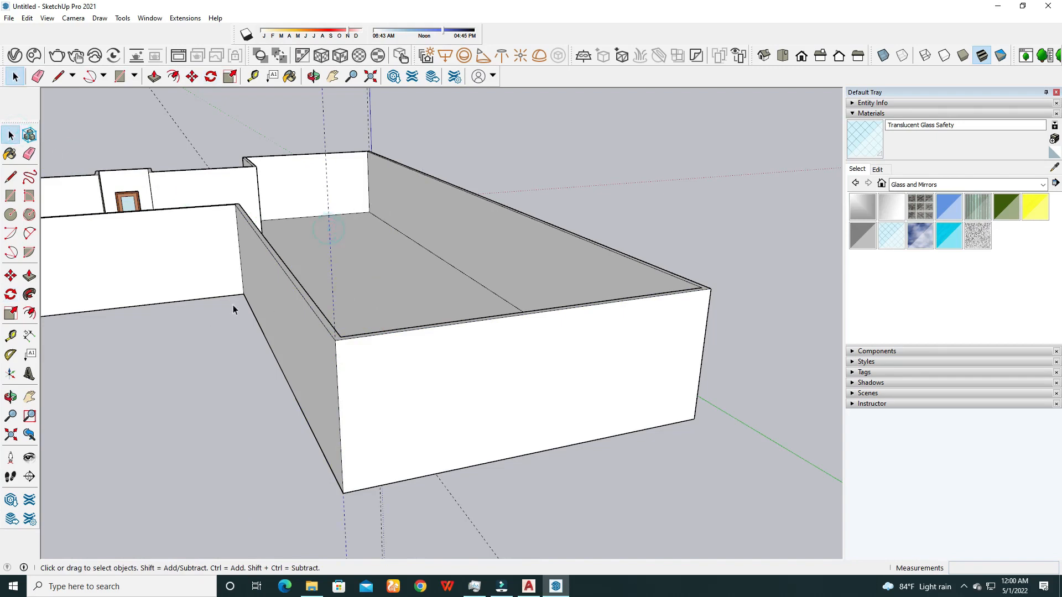
left_click(11, 294)
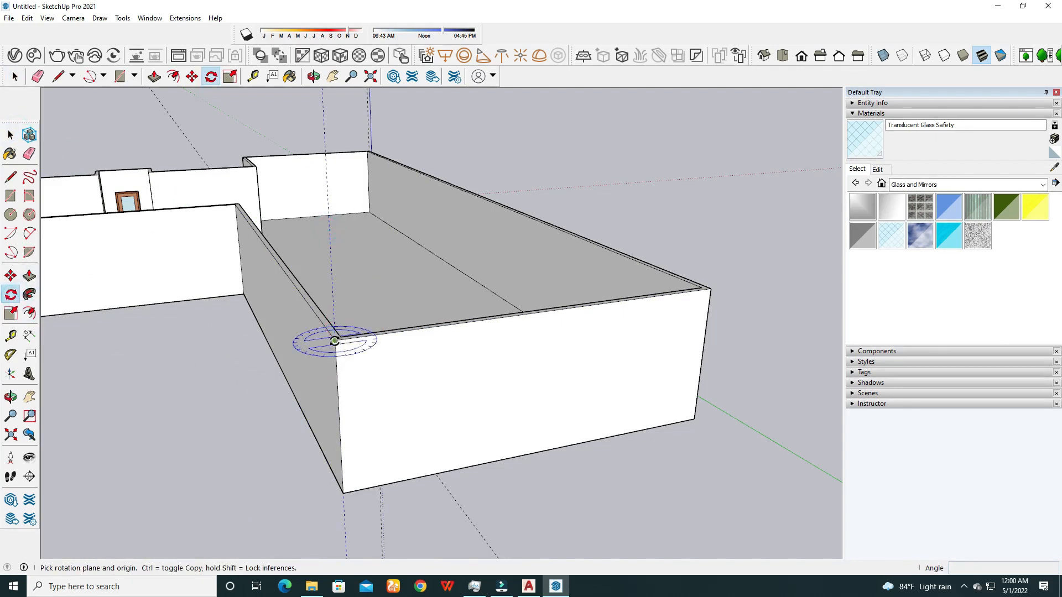
left_click(335, 341)
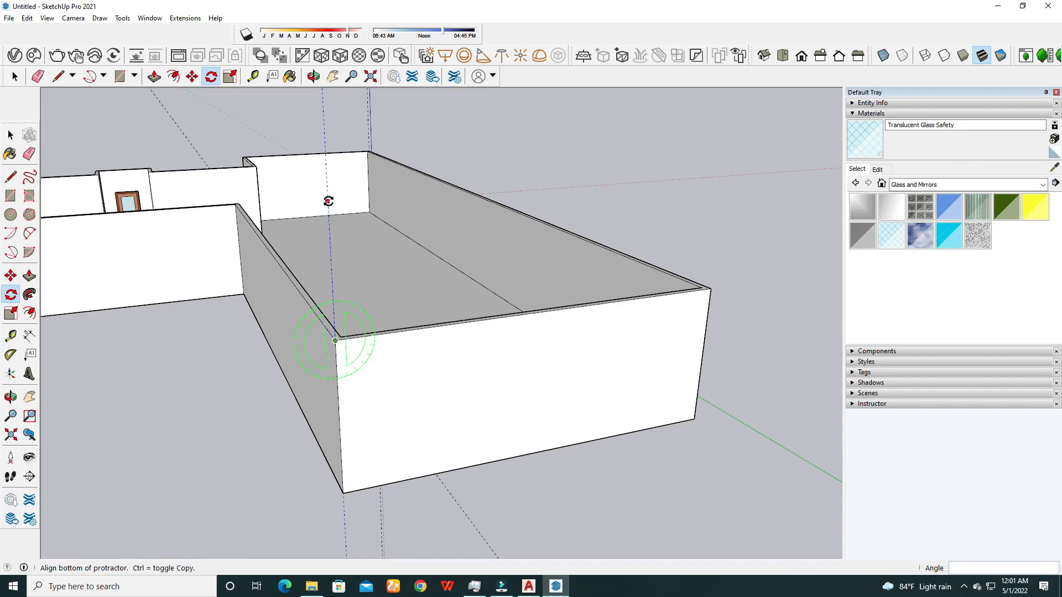
left_click(328, 202)
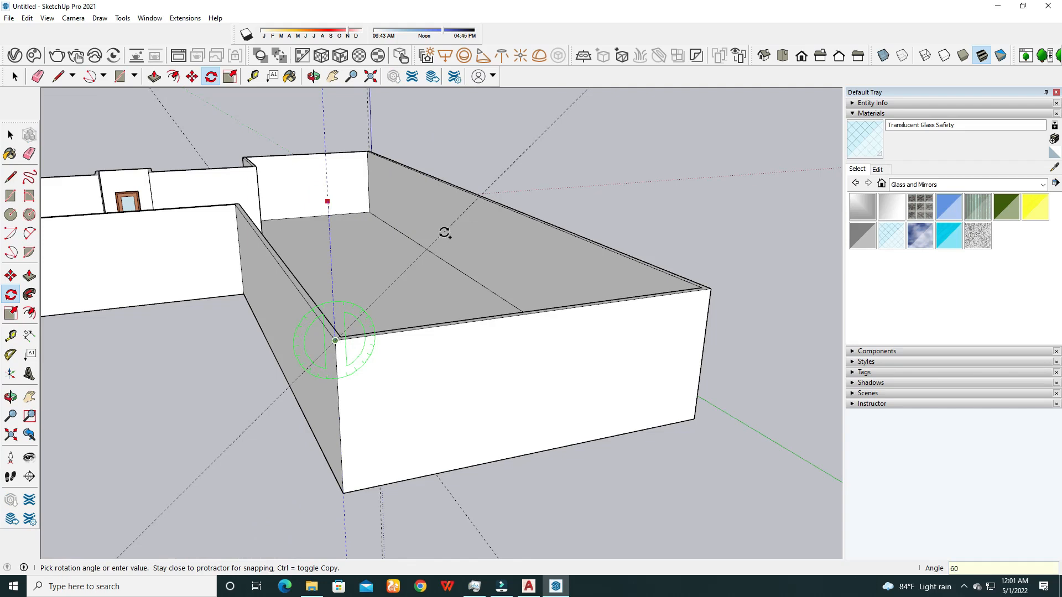
key("Return")
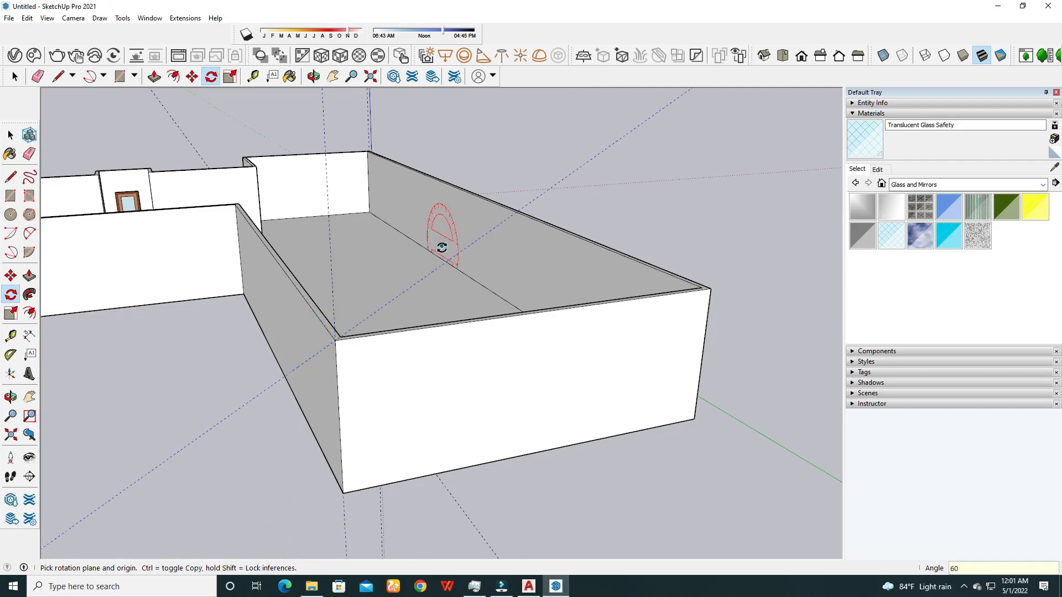
middle_click_drag(473, 275, 422, 280)
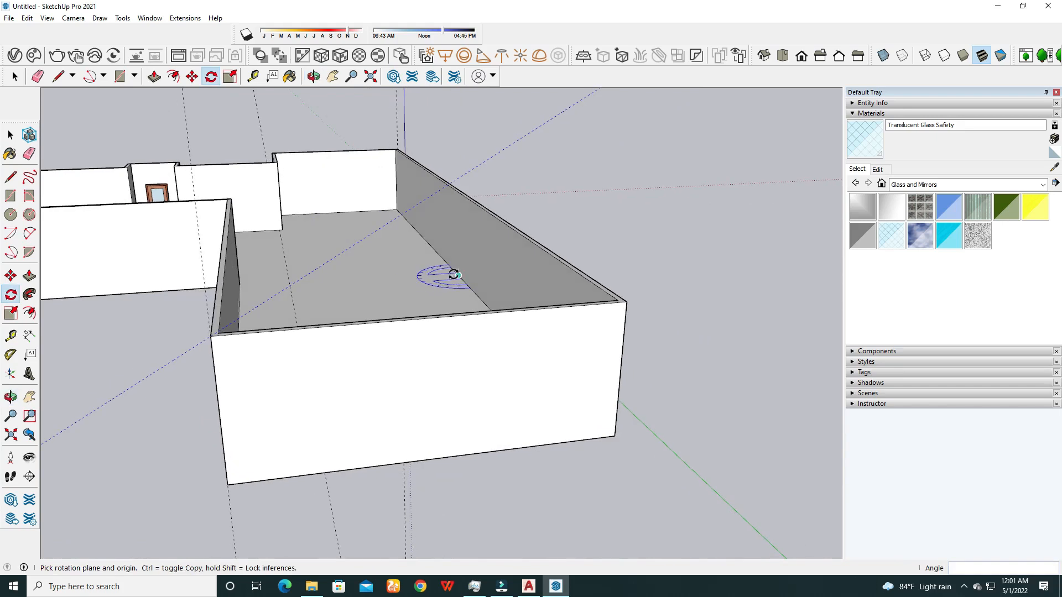
left_click(10, 134)
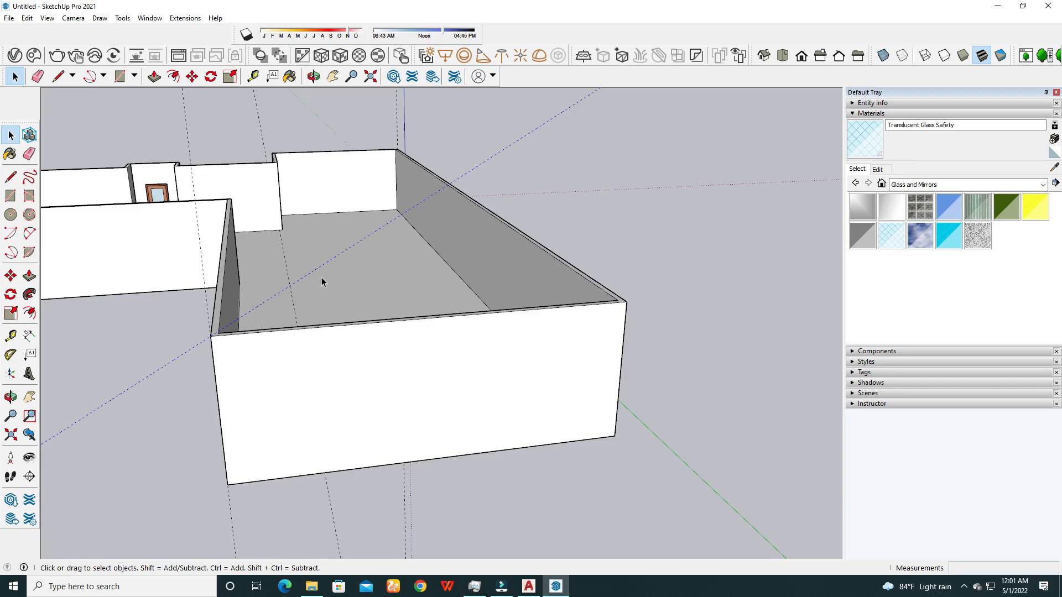
scroll(324, 243, "down", 3)
middle_click_drag(311, 288, 333, 316)
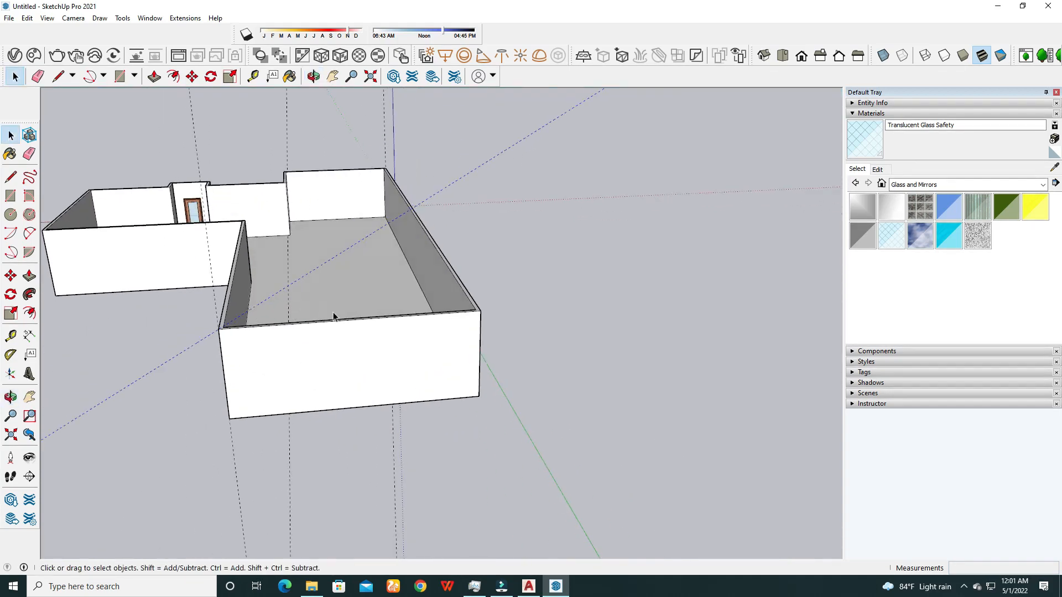
left_click(210, 286)
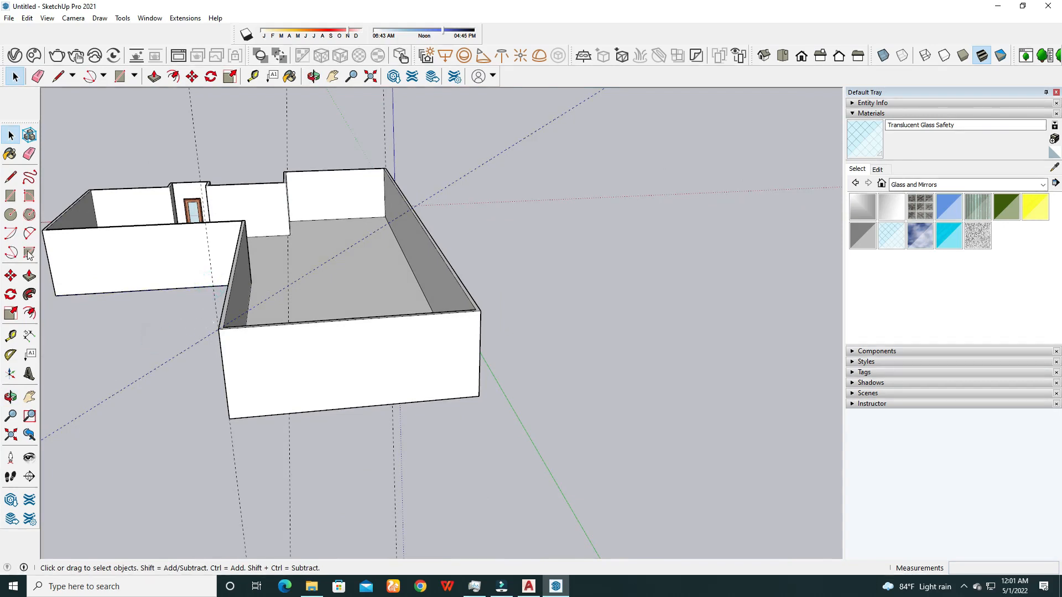
Place a vertical guide along the opposite corner edge of the rear end wall with the Tape Measure tool.
left_click(10, 336)
left_click(480, 368)
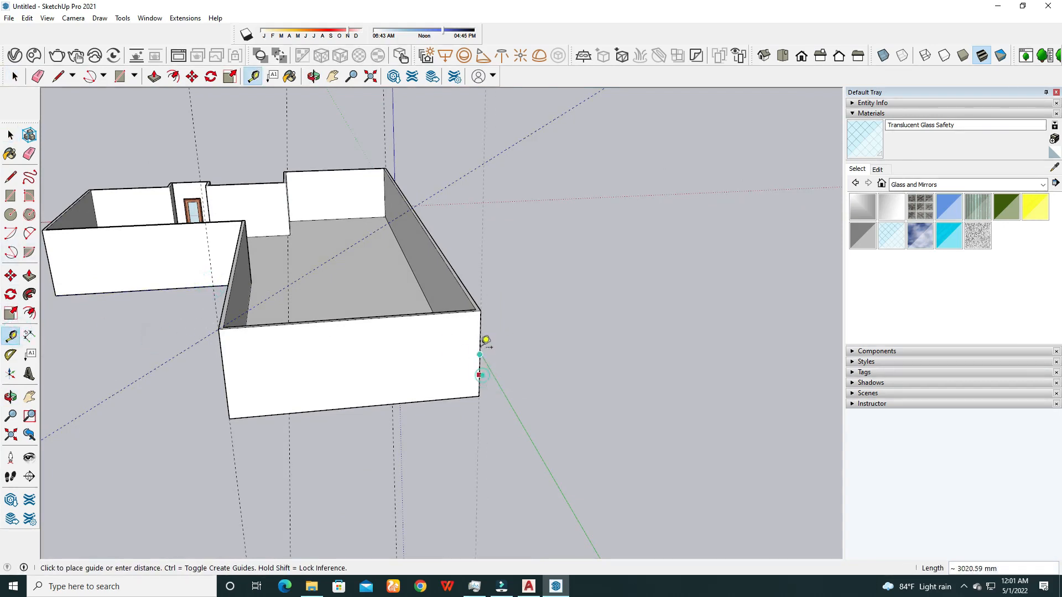
left_click(483, 335)
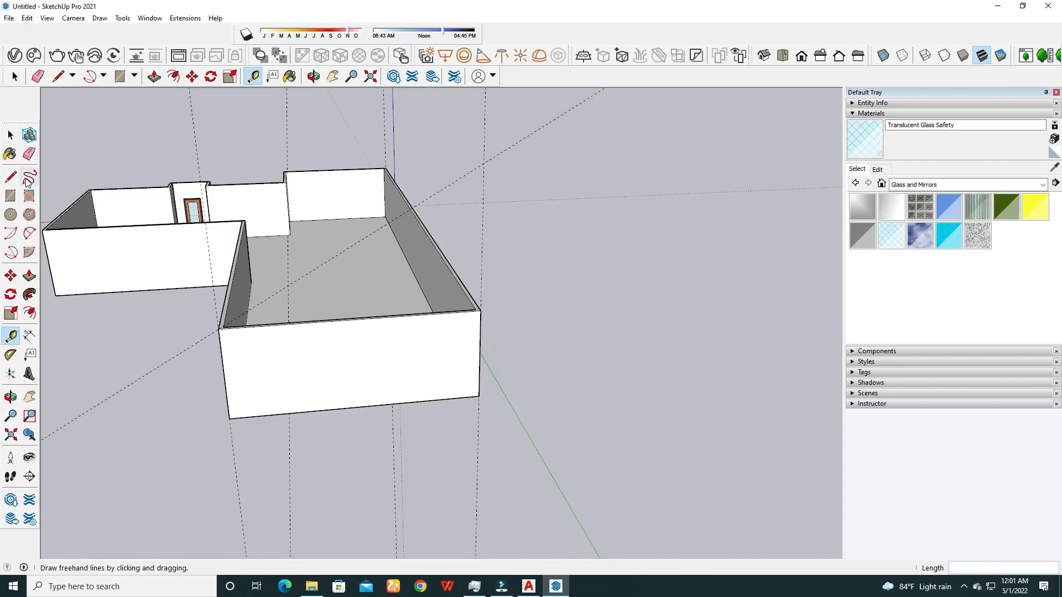
left_click(11, 135)
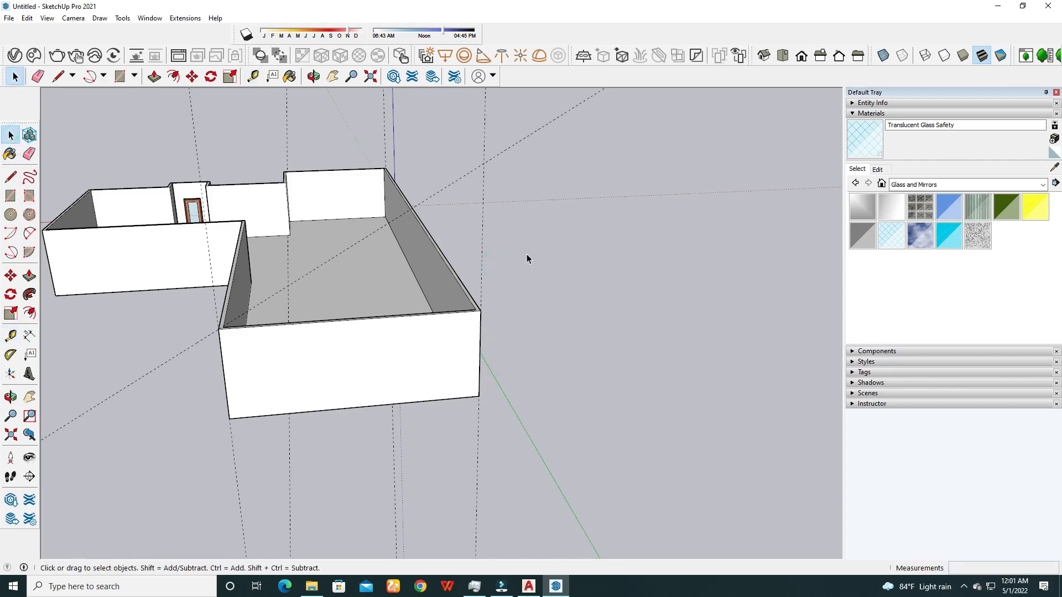
Rotate a copy of the opposite corner's vertical guide about the wall's top corner so it slopes across the first sloped guide.
left_click(11, 293)
left_click(480, 311)
key("Escape")
key("Left")
left_click(480, 310)
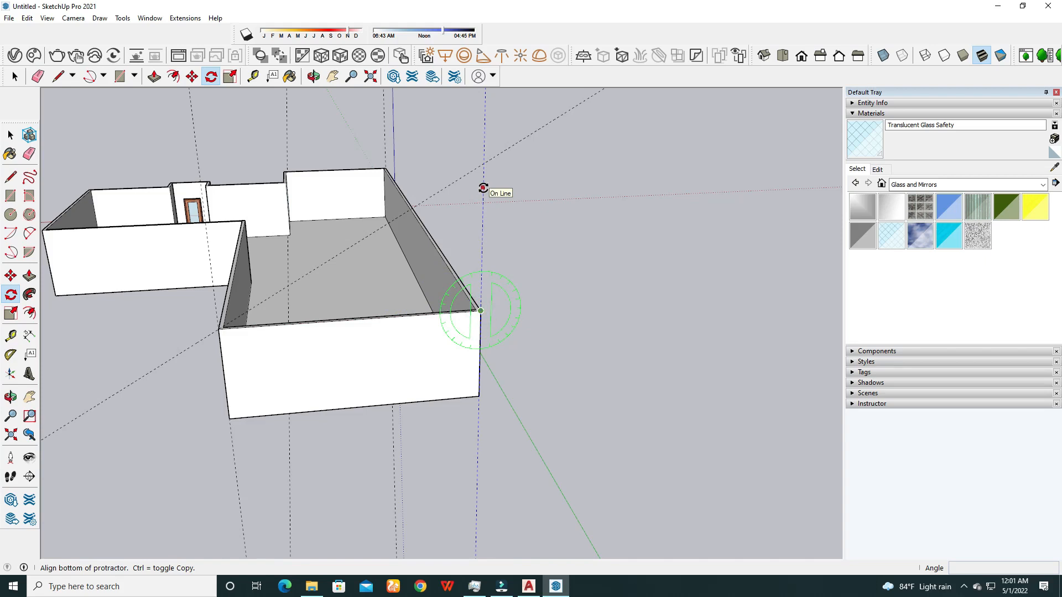
left_click(483, 188)
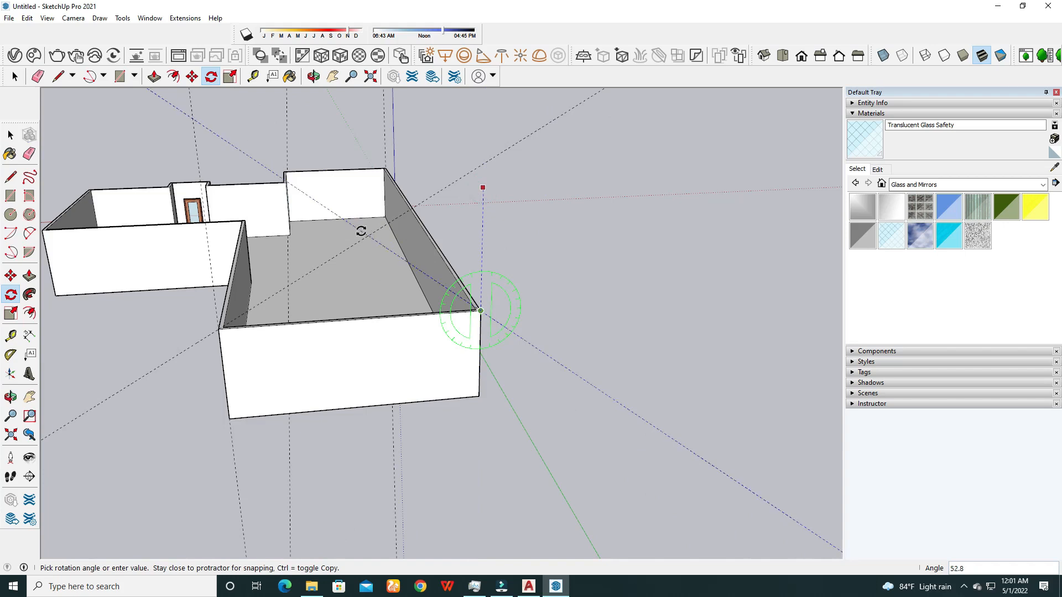
middle_click_drag(361, 231, 526, 277)
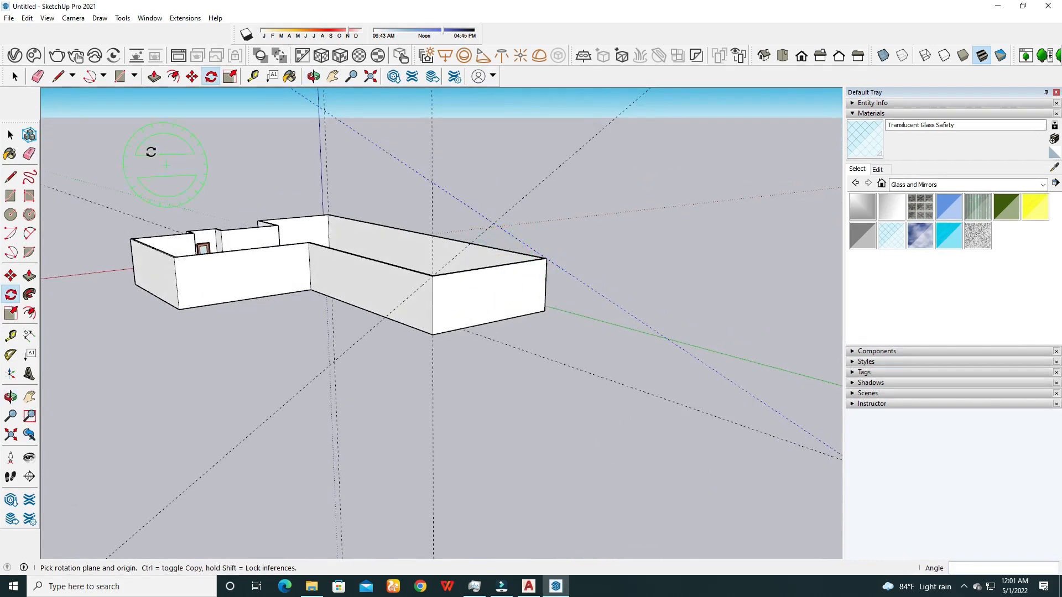
Delete the leftover vertical and horizontal guides, keeping only the two sloped guides that cross above the end wall.
left_click(11, 135)
left_click(432, 143)
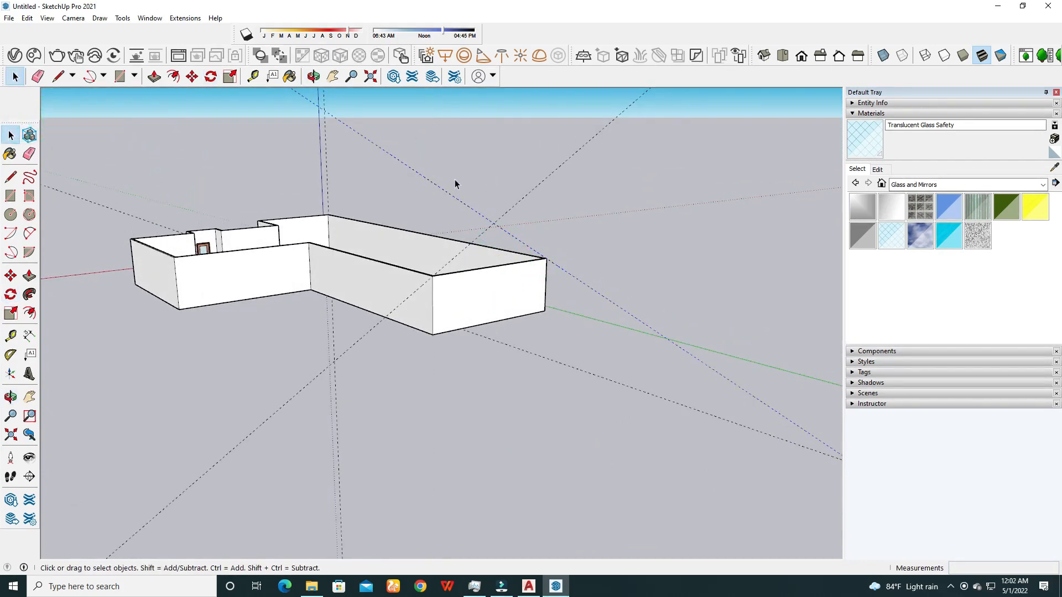
left_click(327, 172)
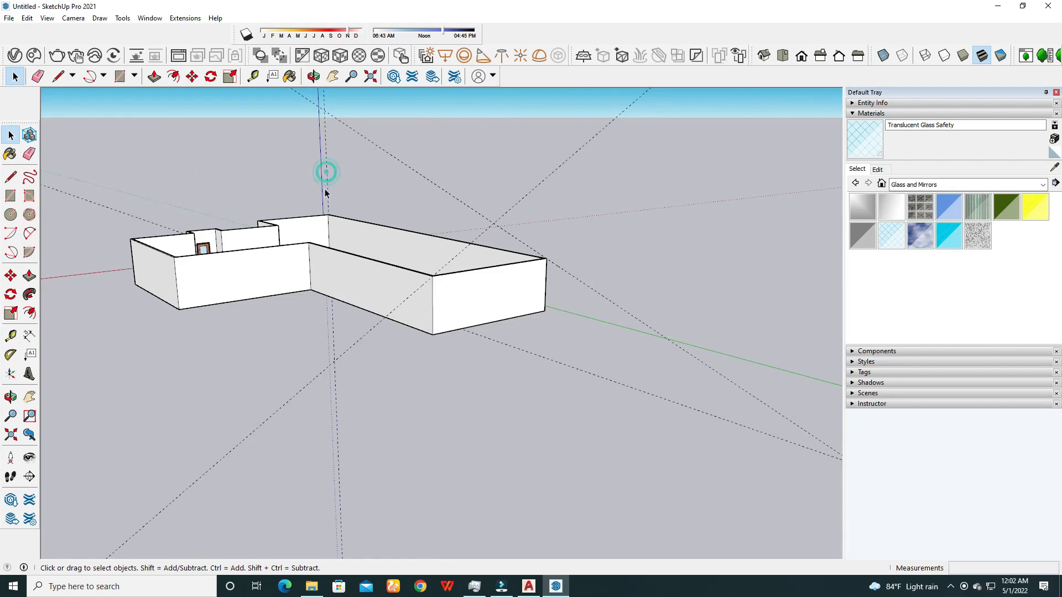
left_click(121, 213)
scroll(177, 216, "down", 2)
middle_click_drag(336, 230, 486, 234)
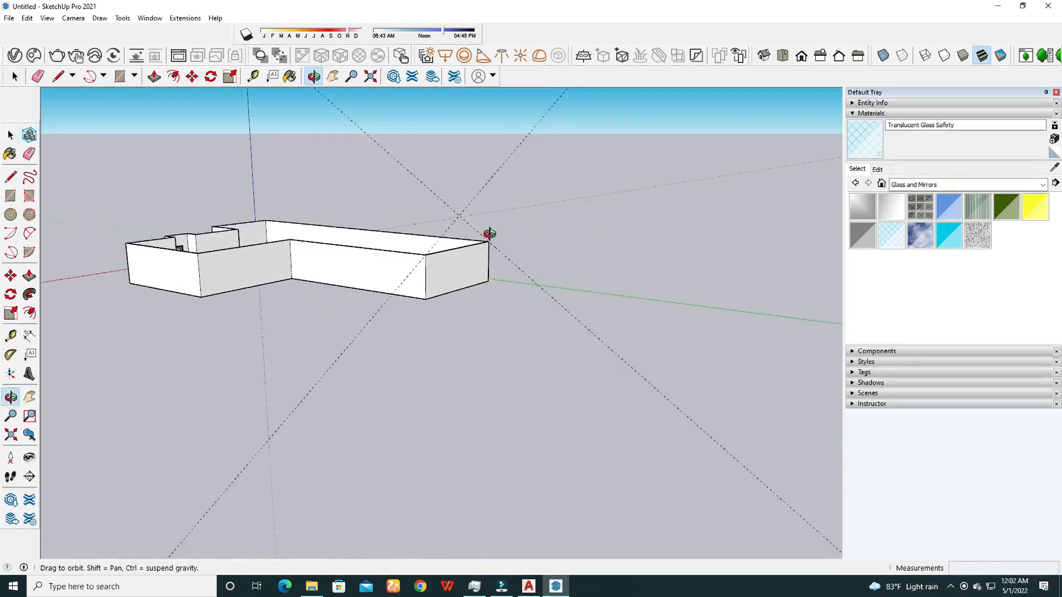
Draw a triangular gable on the end wall, with lines from both top corners to the intersection of the sloped guides.
scroll(414, 256, "up", 3)
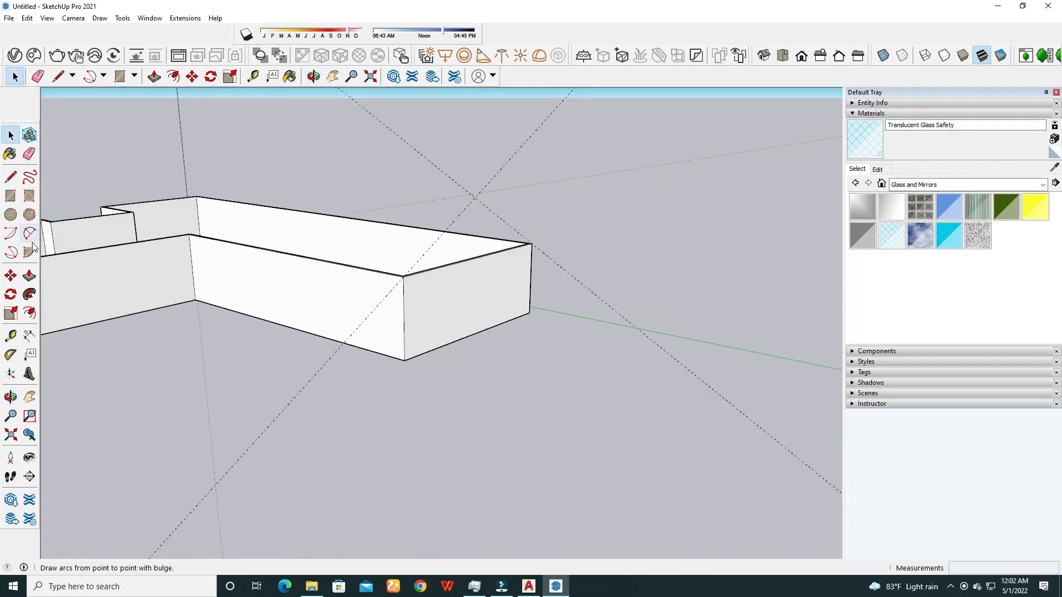
left_click(10, 177)
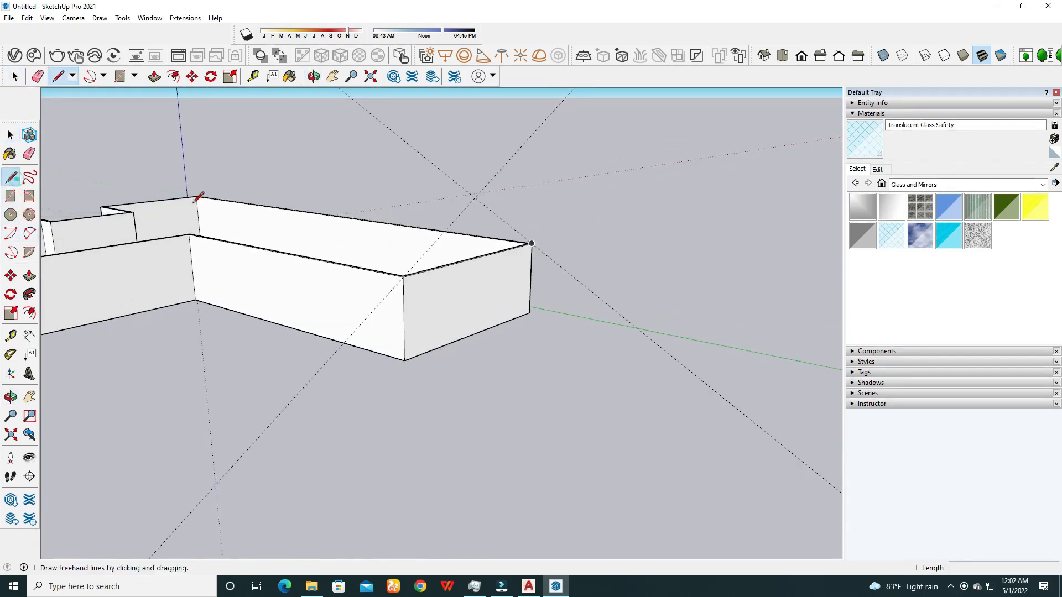
left_click(404, 275)
left_click(474, 197)
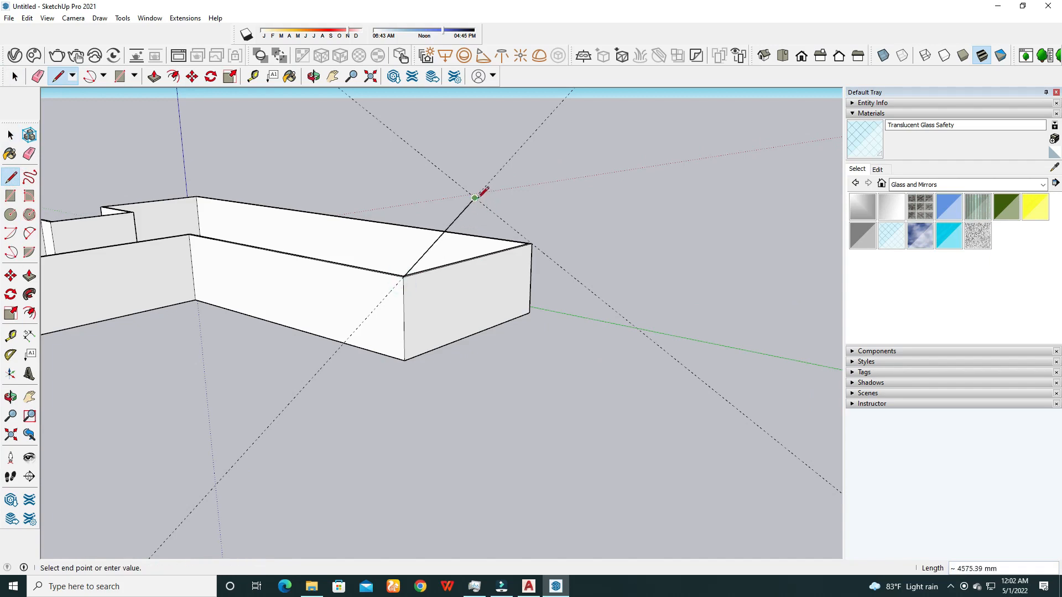
left_click(532, 243)
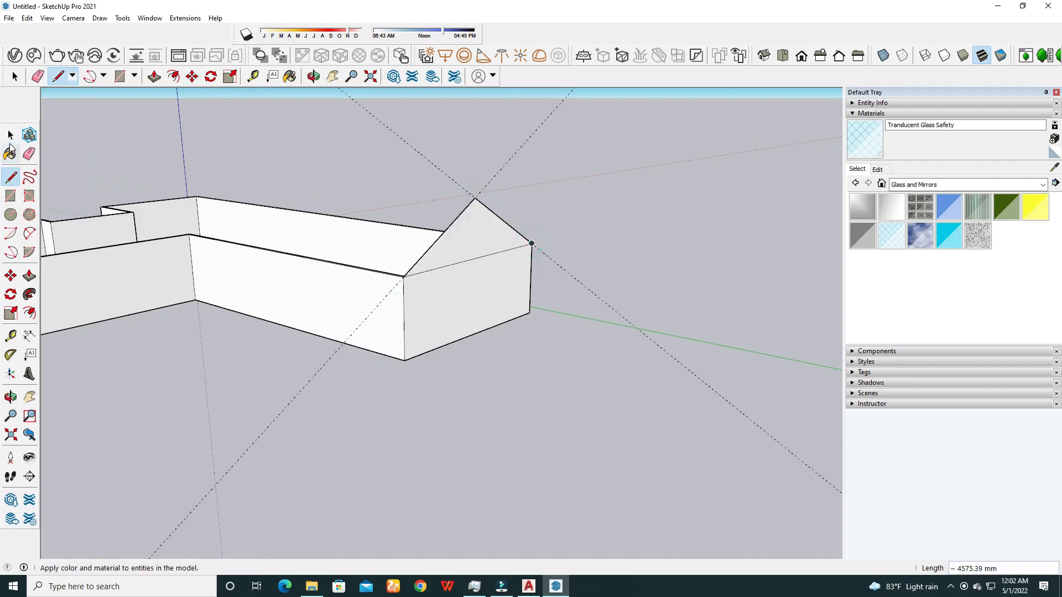
Try to Push/Pull the gable triangle's face inward by 127 mm.
left_click(10, 135)
middle_click_drag(471, 285, 729, 353)
scroll(709, 354, "up", 5)
left_click(563, 210)
left_click(29, 275)
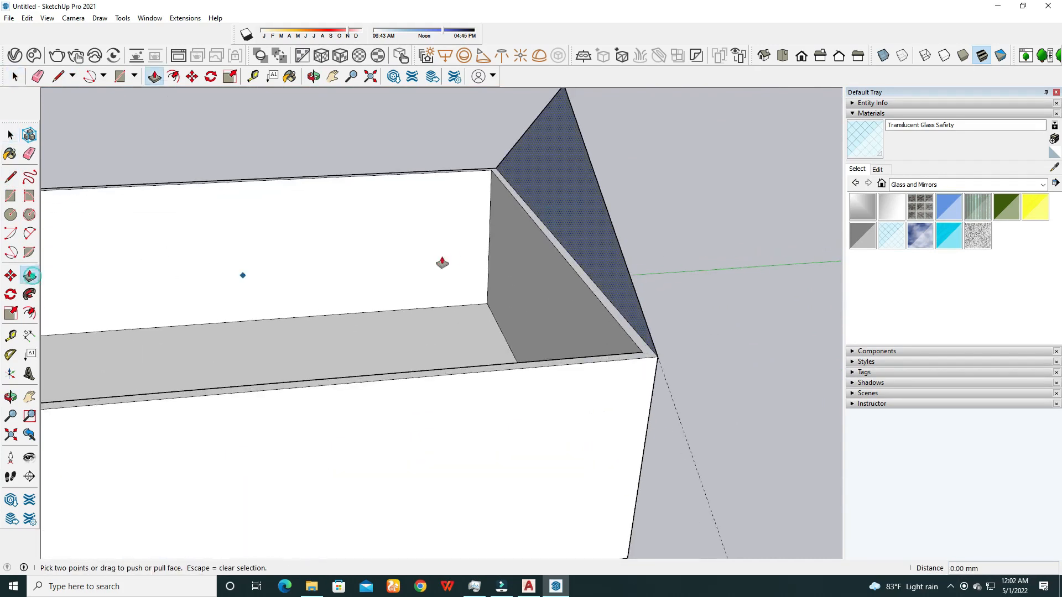
left_click(566, 213)
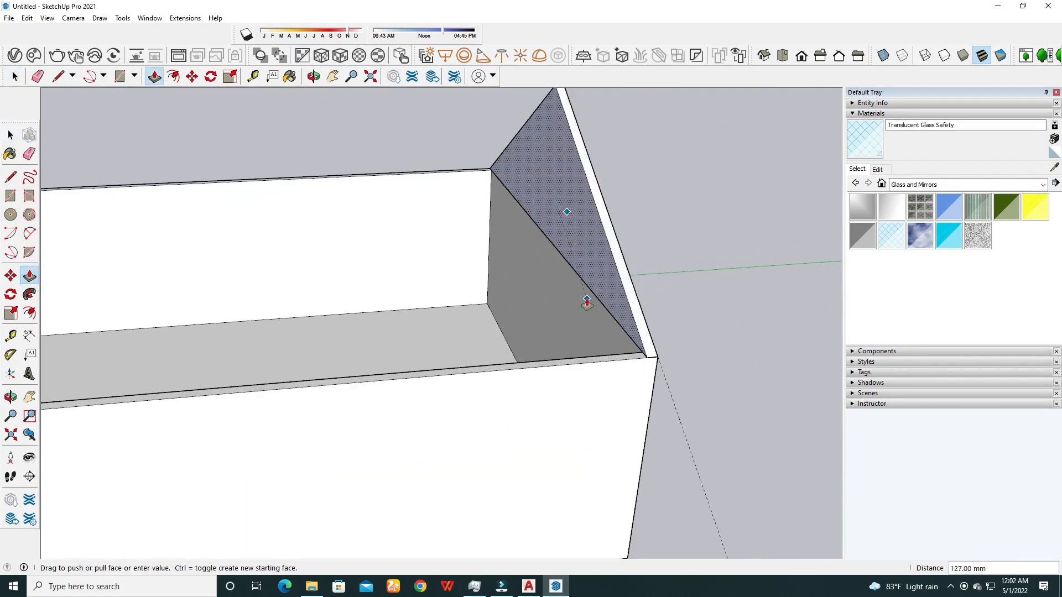
key("ctrl")
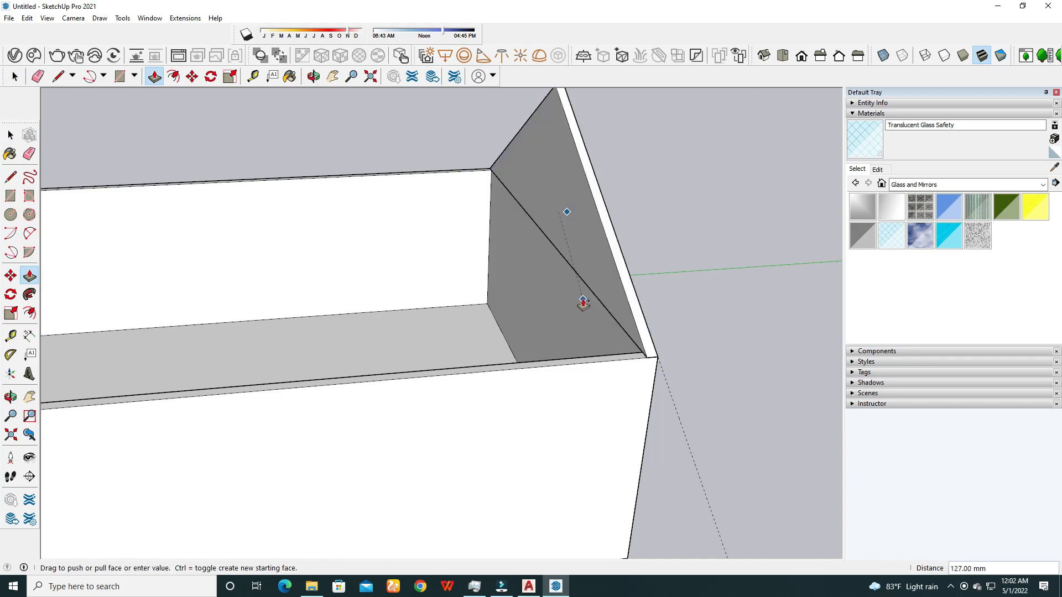
left_click(581, 301)
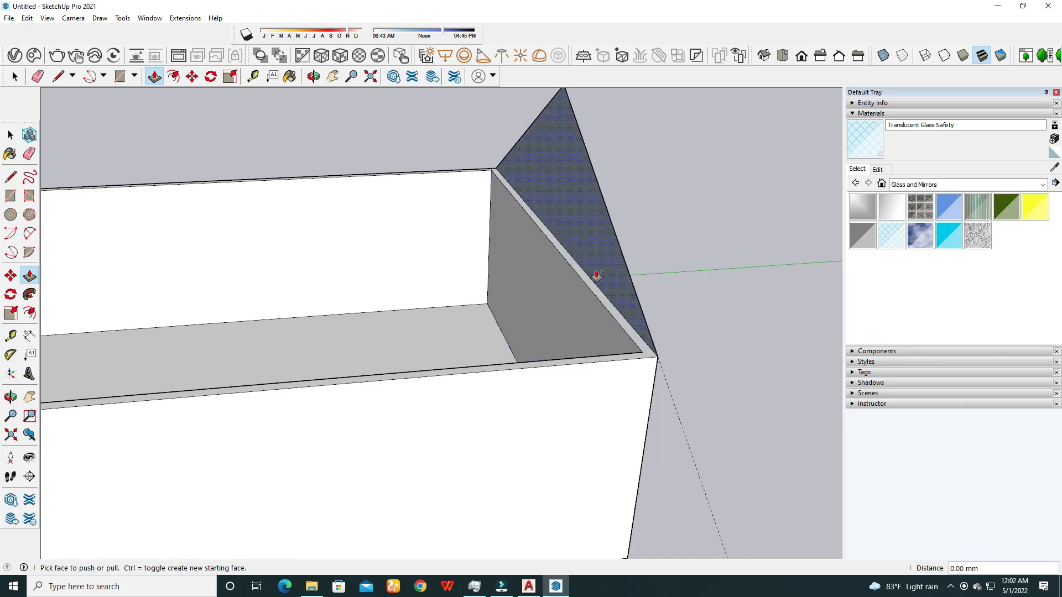
Push/Pull the gable triangle inward 127 mm to match the thickness of the end wall.
middle_click_drag(597, 274, 639, 337)
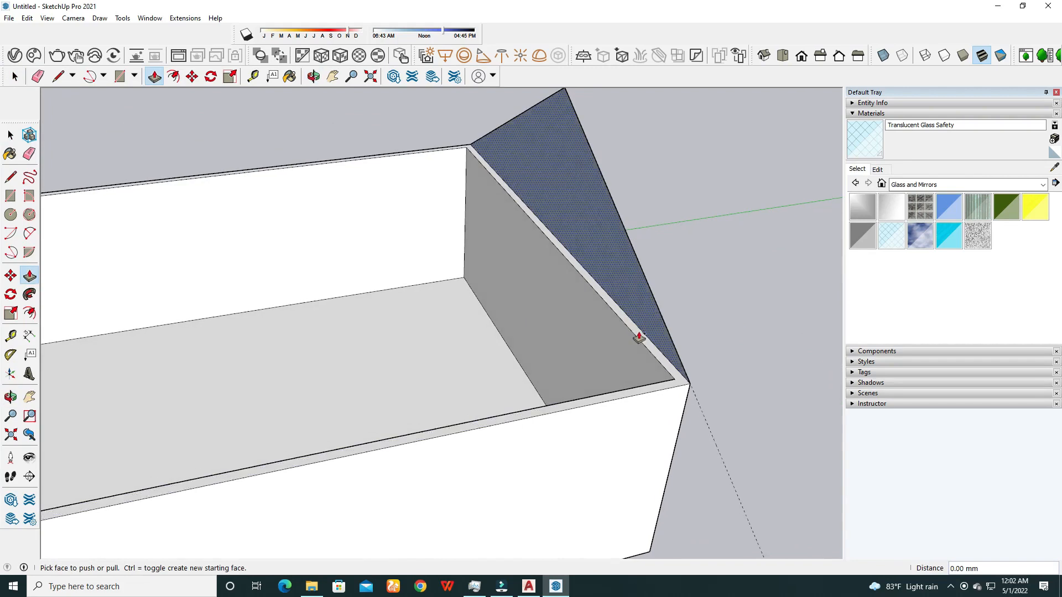
left_click(628, 307)
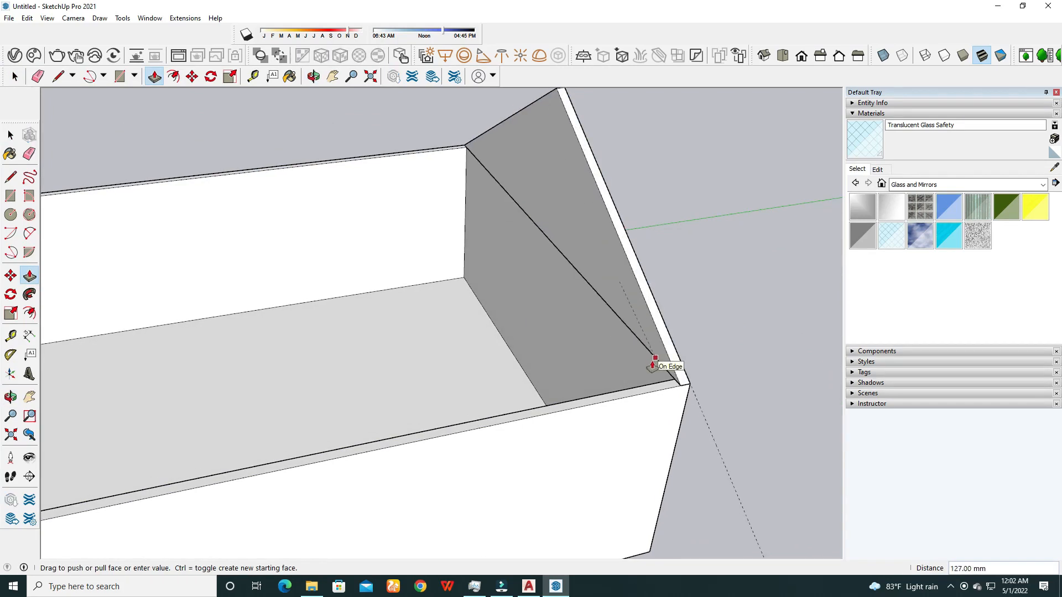
left_click(654, 365)
middle_click_drag(663, 385, 237, 277)
scroll(331, 340, "up", 3)
left_click(11, 134)
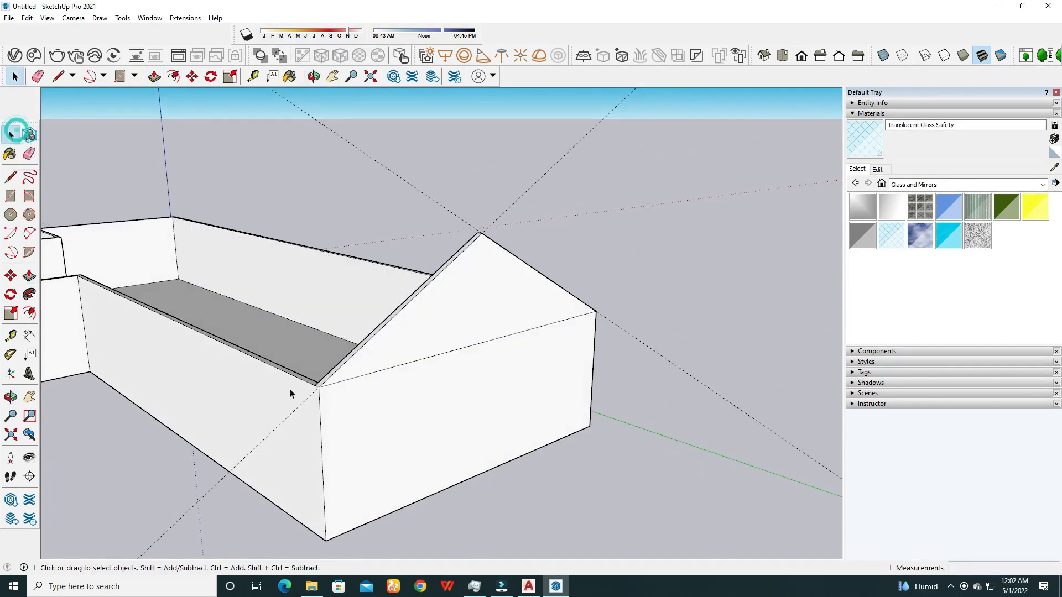
Place a guide parallel to the gable's sloped edge on the green-axis side, offset 100 mm above it, with the Tape Measure tool.
middle_click_drag(418, 354, 402, 268)
middle_click_drag(413, 210, 446, 264)
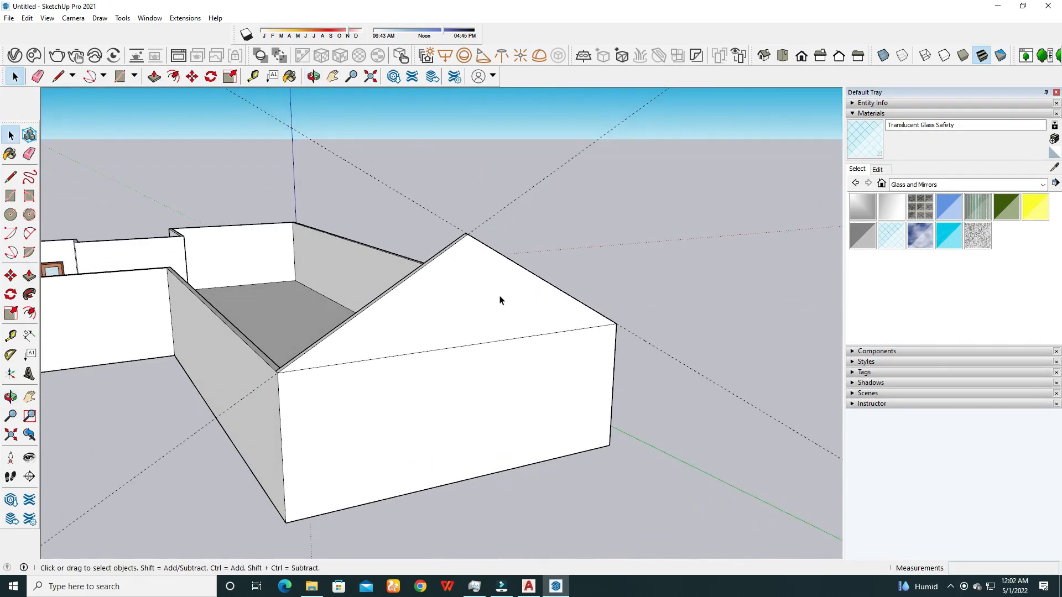
left_click(11, 336)
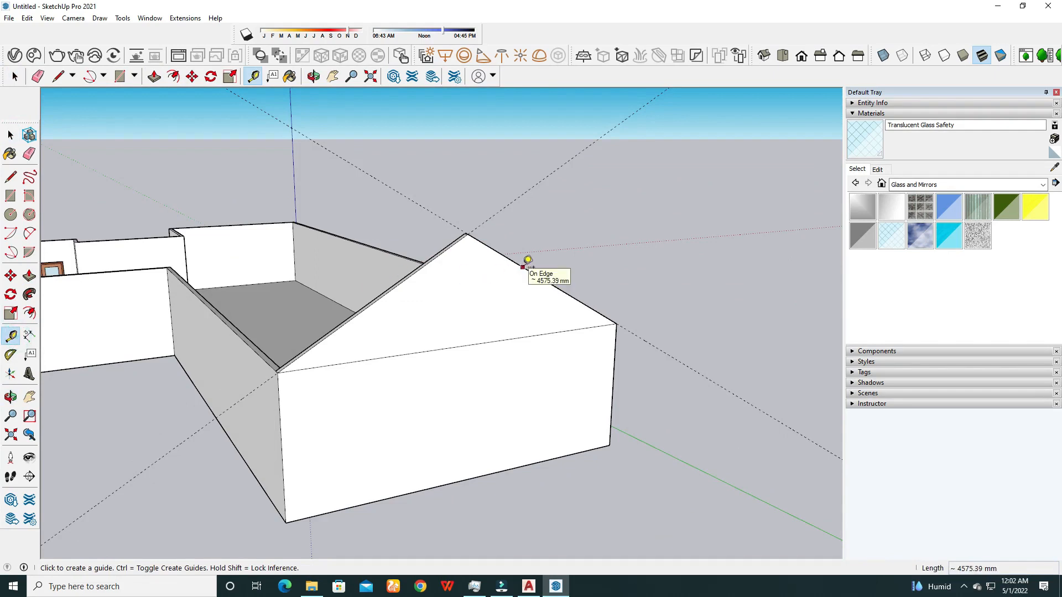
scroll(426, 202, "up", 6)
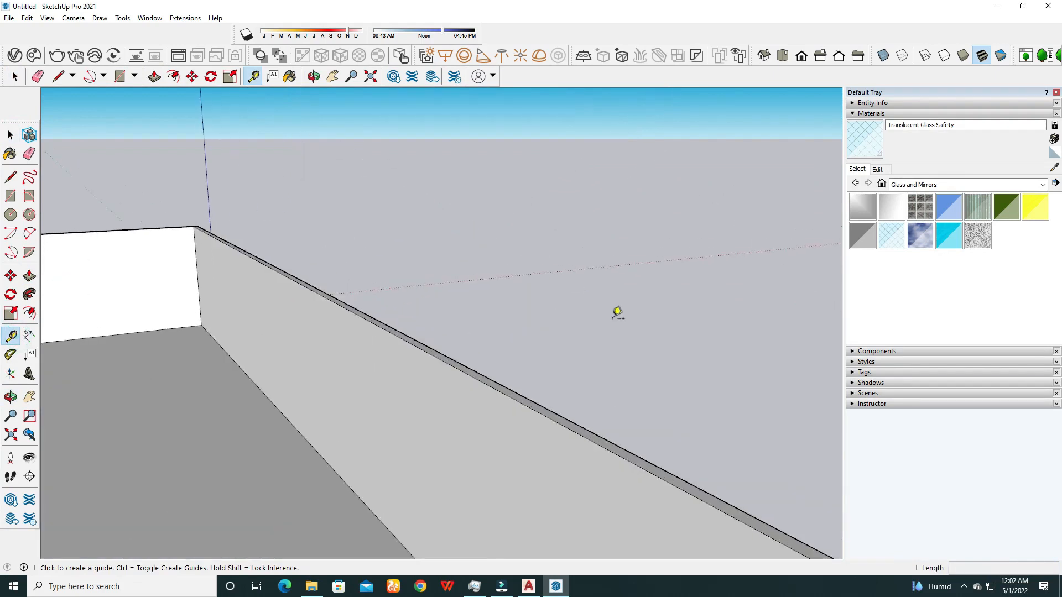
scroll(368, 259, "down", 3)
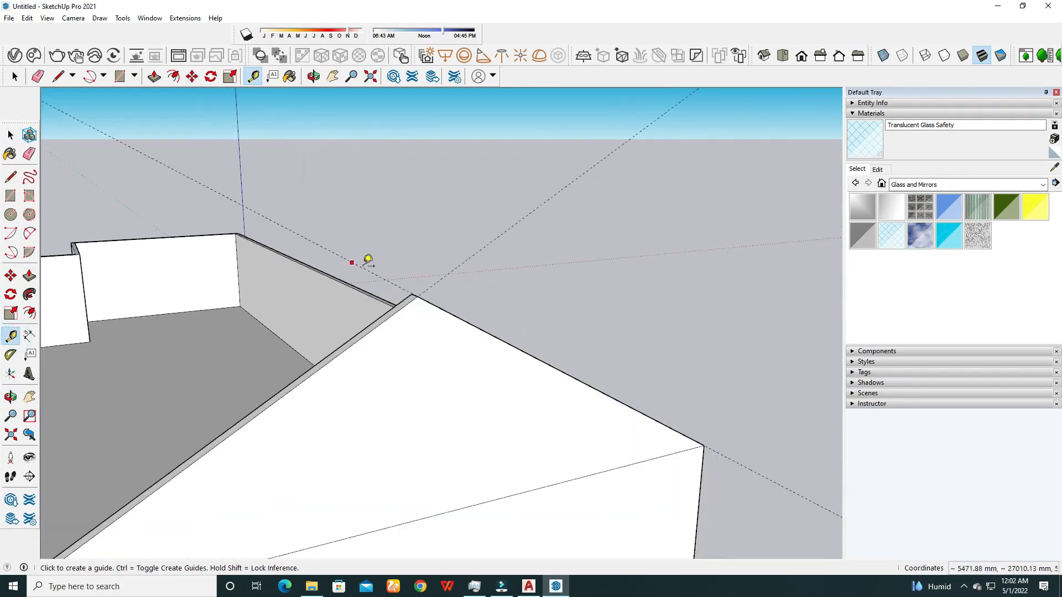
left_click(491, 334)
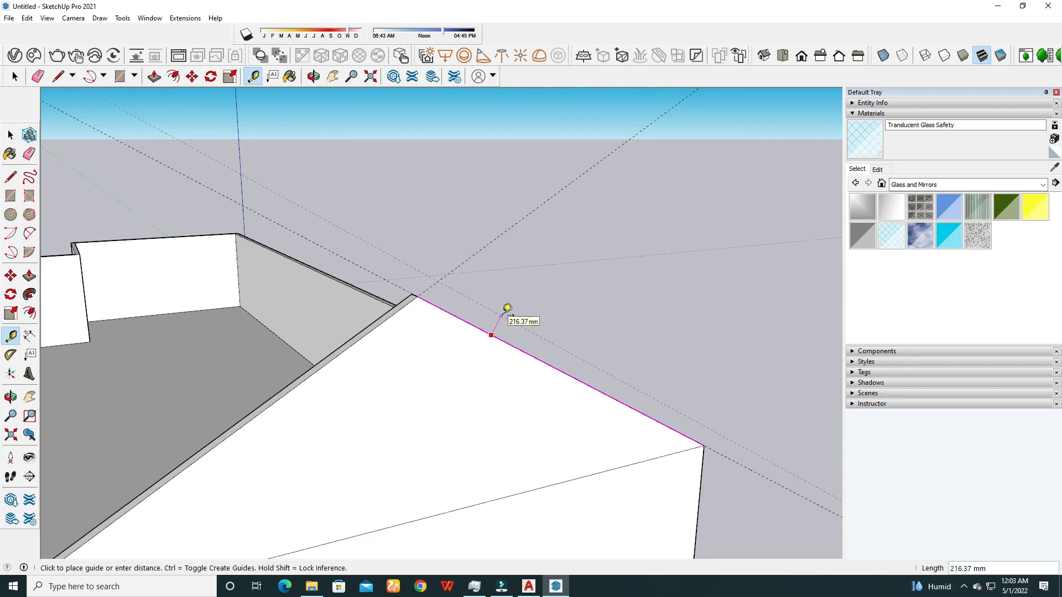
middle_click_drag(502, 315, 326, 382)
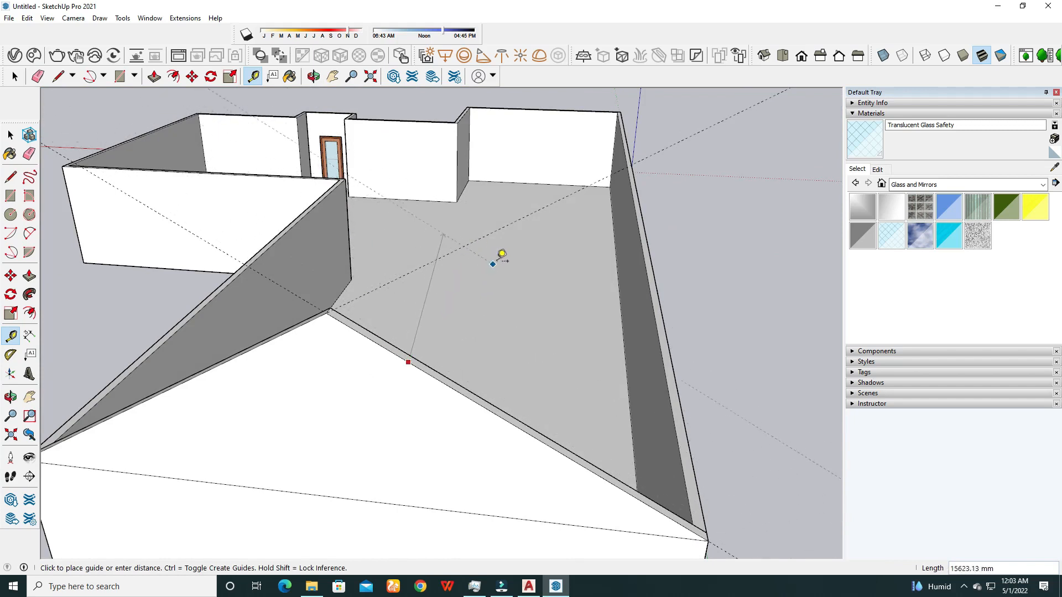
middle_click_drag(420, 386, 515, 303)
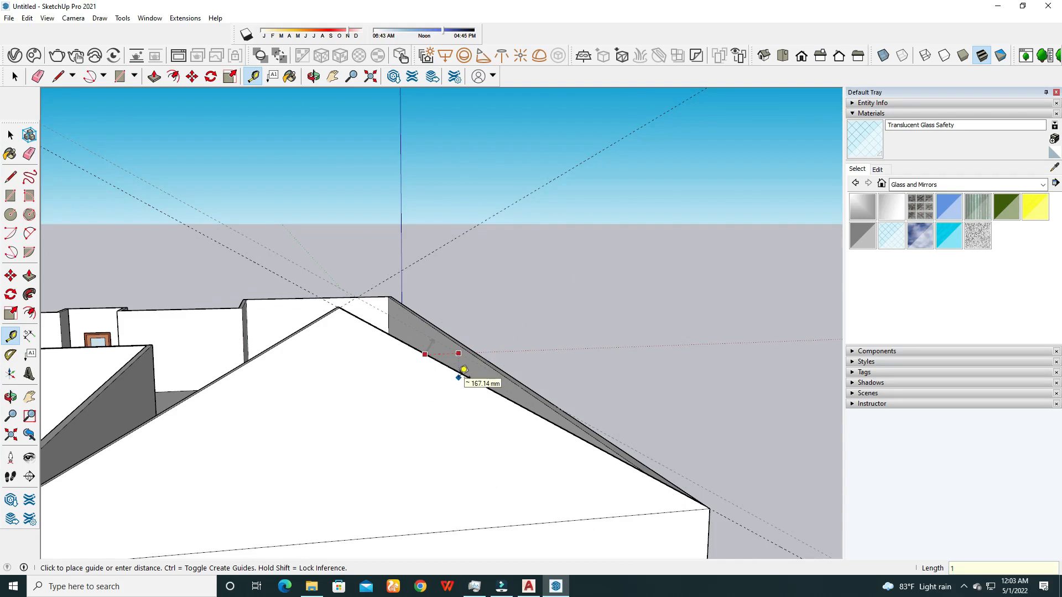
middle_click_drag(326, 318, 403, 344)
left_click(391, 338)
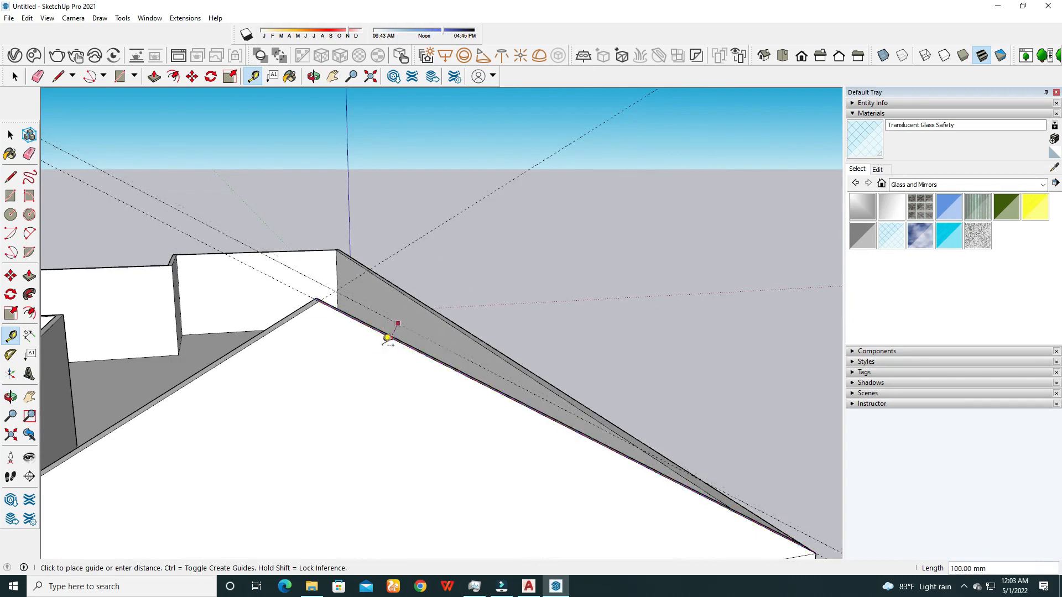
Place a parallel guide above the gable's other sloped edge, crossing the first offset guide above the peak.
middle_click_drag(286, 346, 326, 315)
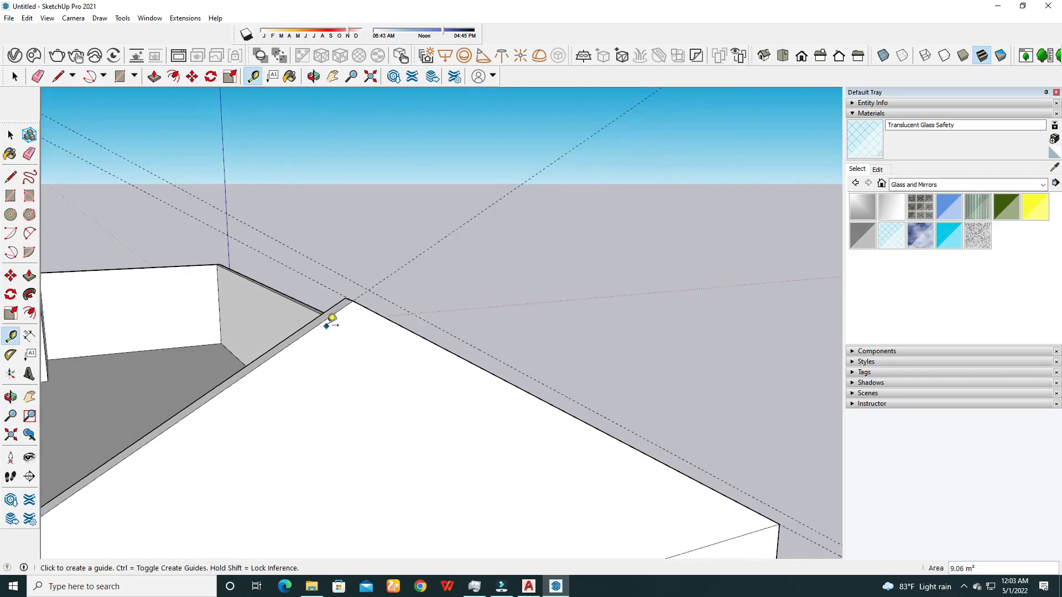
left_click(324, 320)
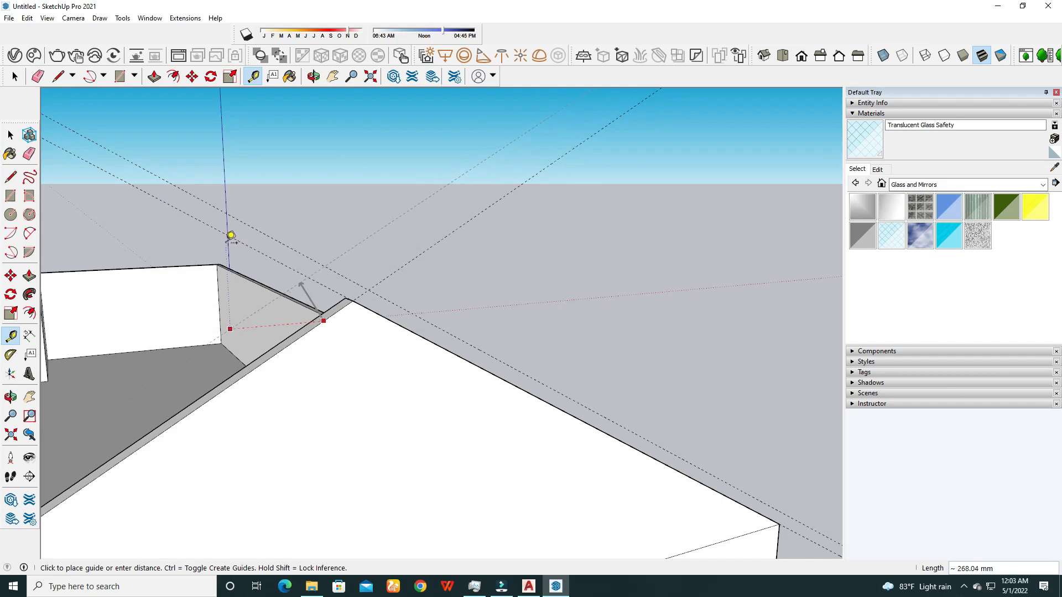
key("Return")
scroll(376, 220, "down", 5)
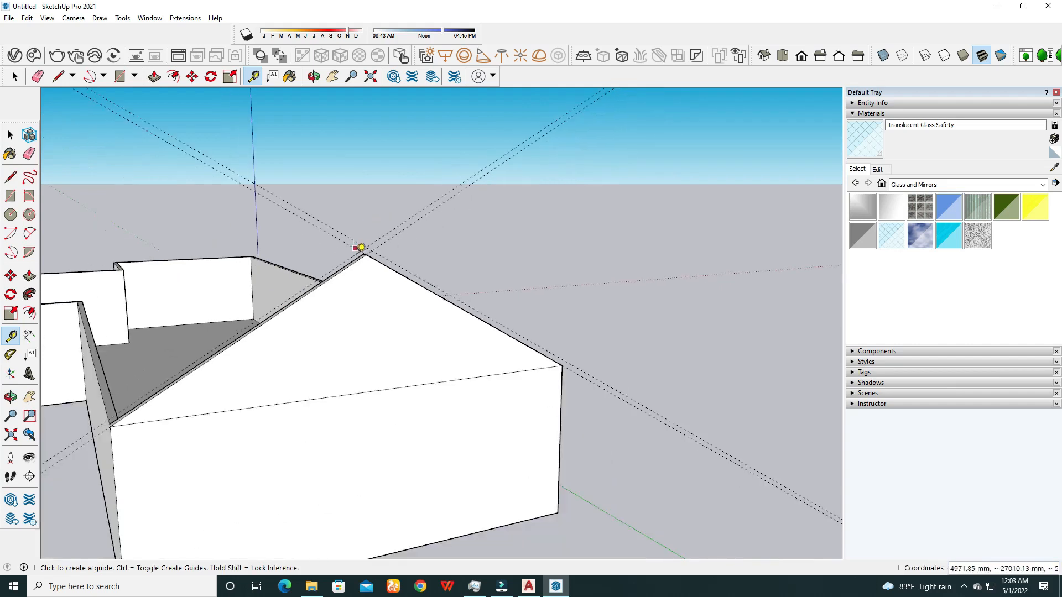
middle_click_drag(352, 247, 158, 294)
scroll(320, 278, "up", 8)
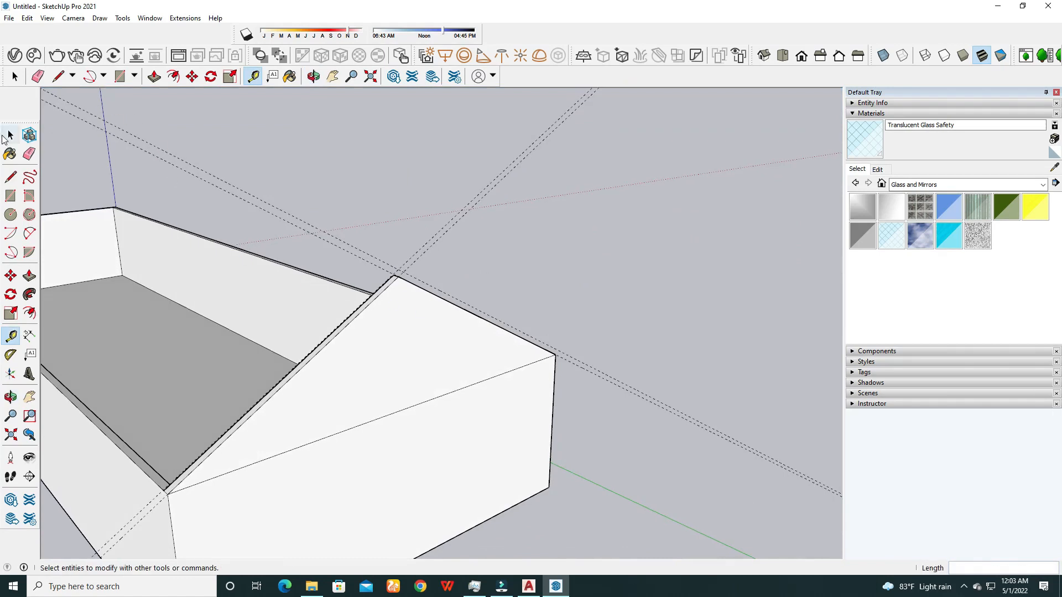
Draw the roof profile's eave overhang from the gable corner down the lower guide, then a vertical edge up to the upper guide.
left_click(5, 136)
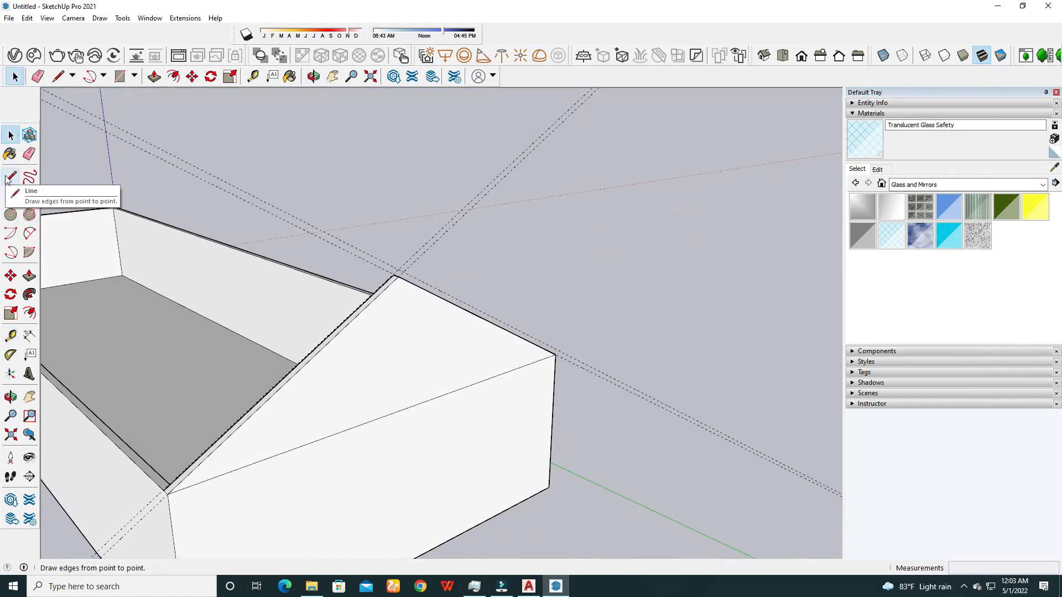
left_click(11, 178)
scroll(308, 237, "down", 3)
scroll(268, 332, "up", 4)
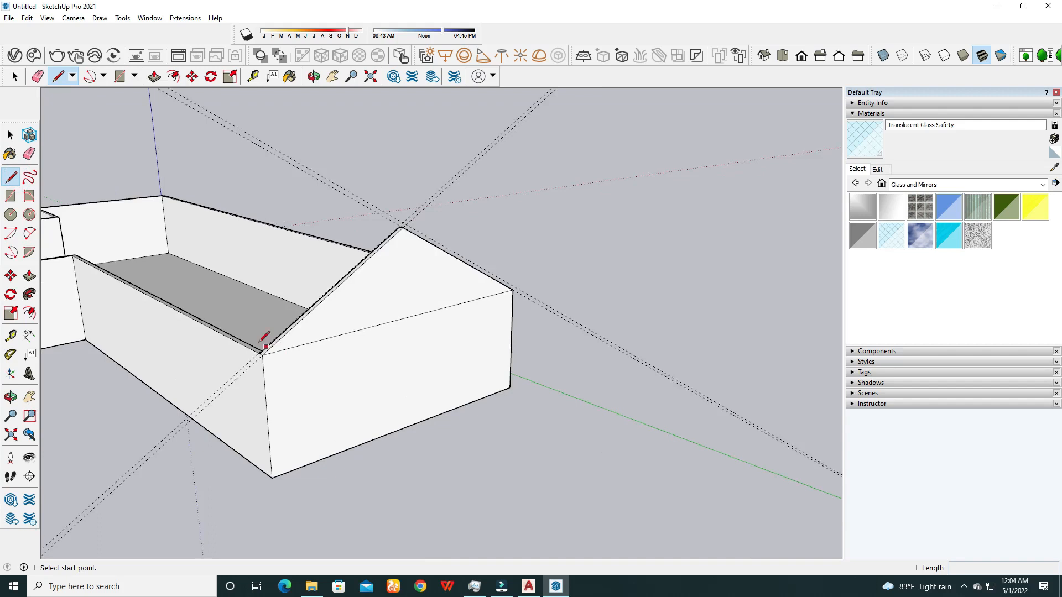
scroll(257, 374, "up", 2)
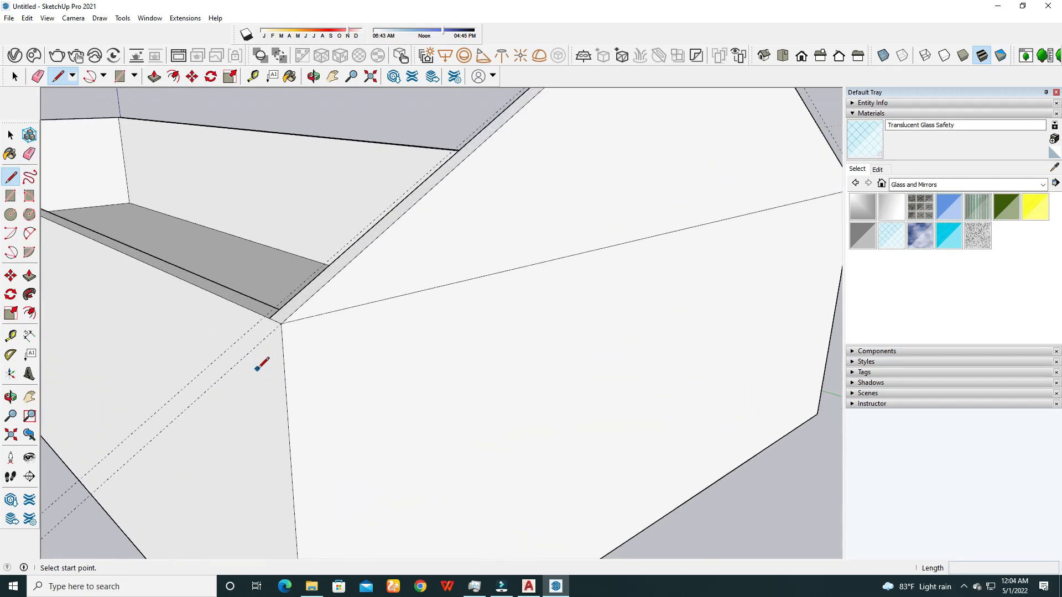
left_click(281, 323)
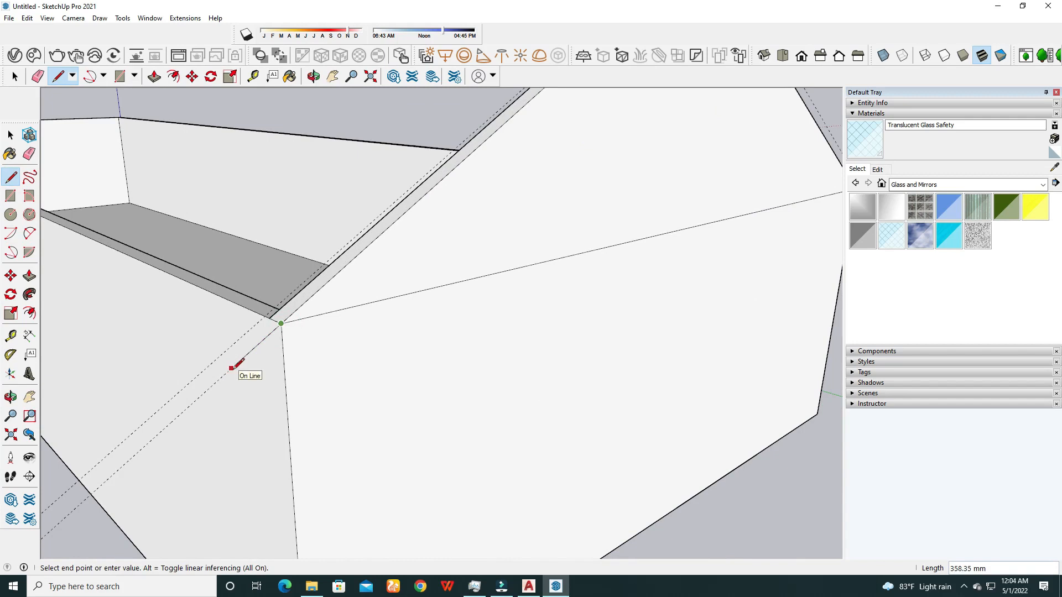
key("Return")
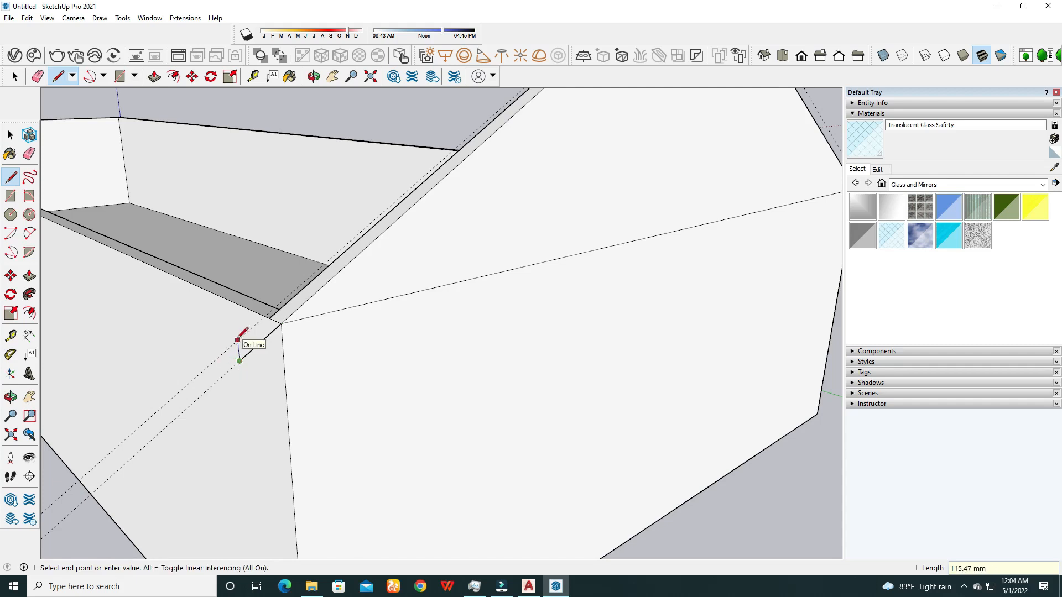
middle_click_drag(351, 272, 246, 307)
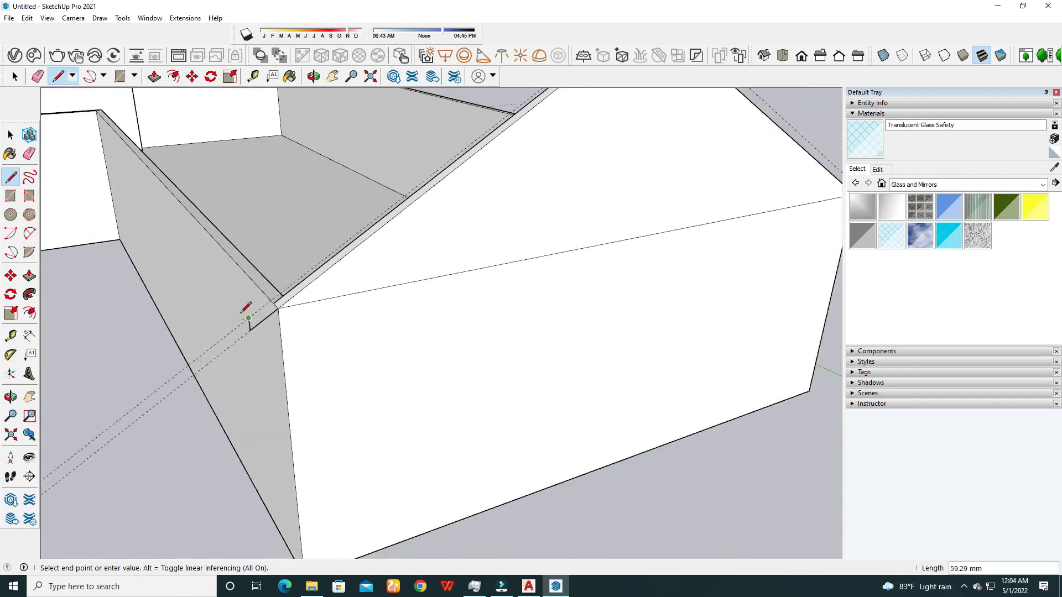
Draw the roof profile's top edge along the upper guides, over the peak and down to a point above the gable's other corner.
scroll(331, 273, "down", 5)
scroll(490, 123, "up", 8)
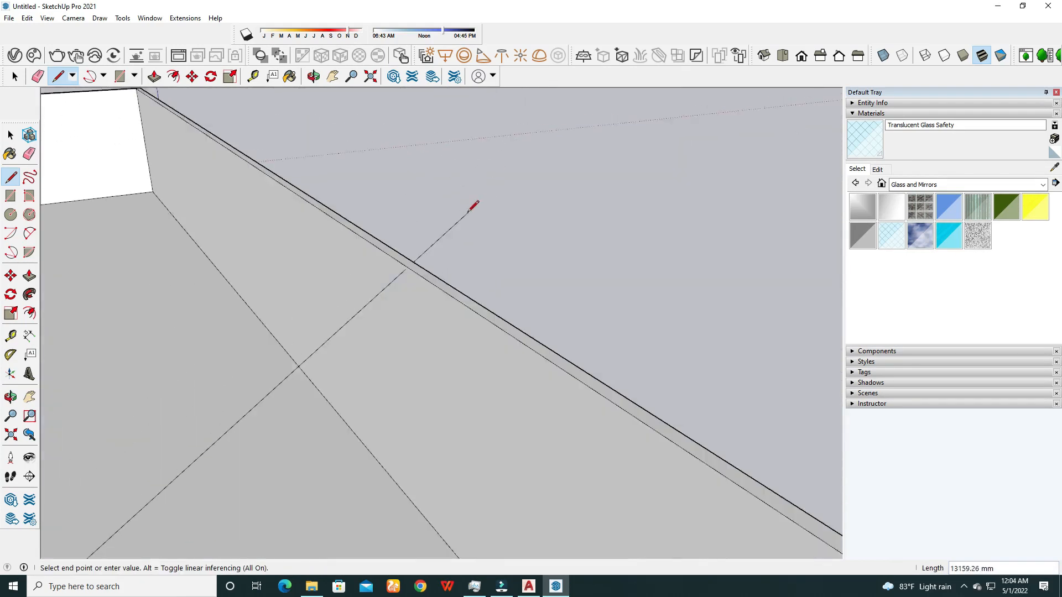
scroll(470, 212, "down", 3)
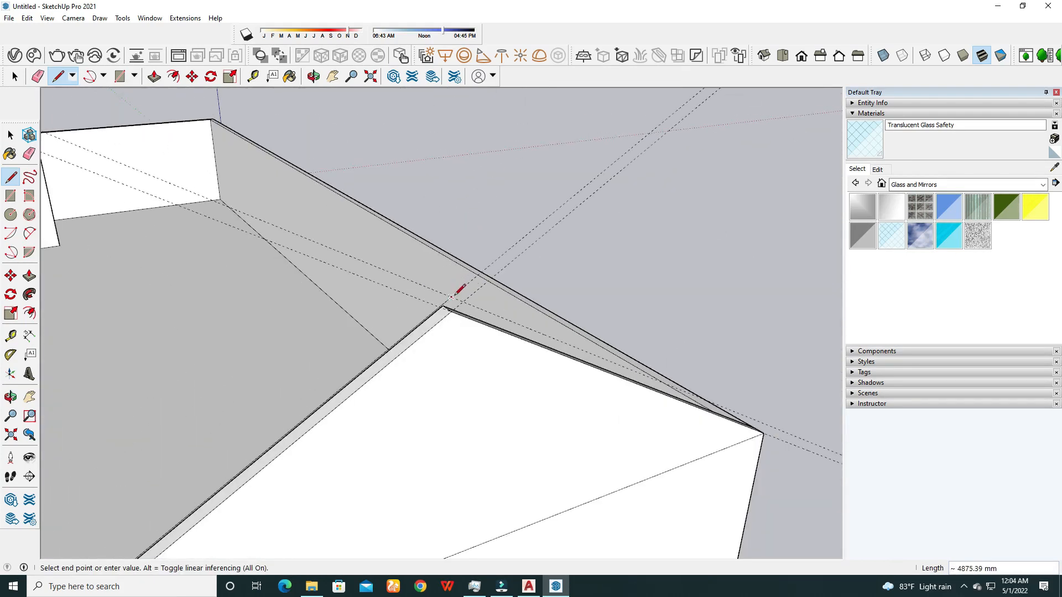
scroll(553, 360, "down", 3)
scroll(609, 374, "up", 3)
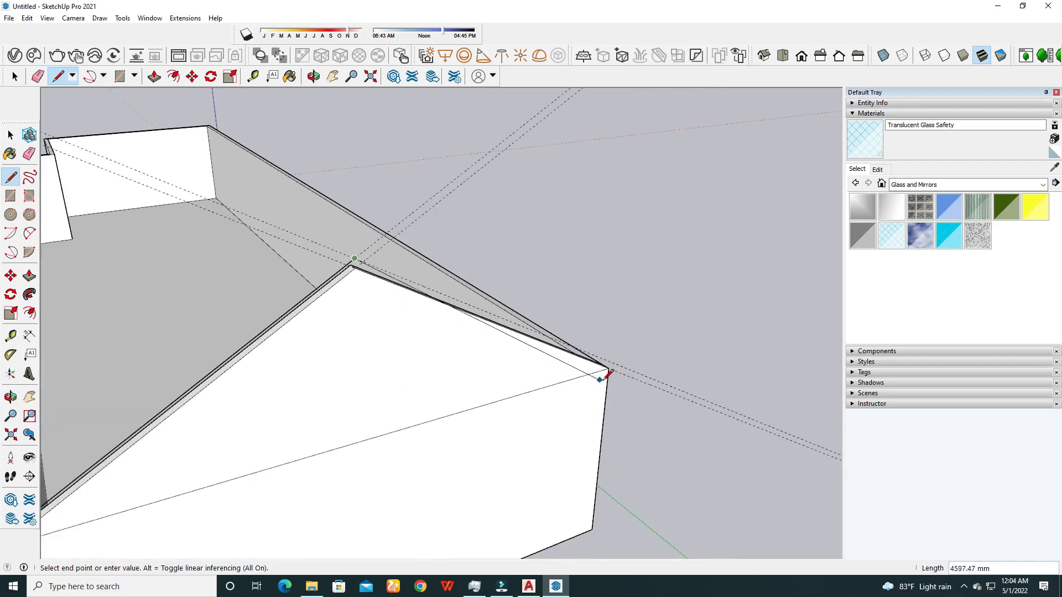
scroll(606, 368, "up", 5)
scroll(609, 376, "down", 2)
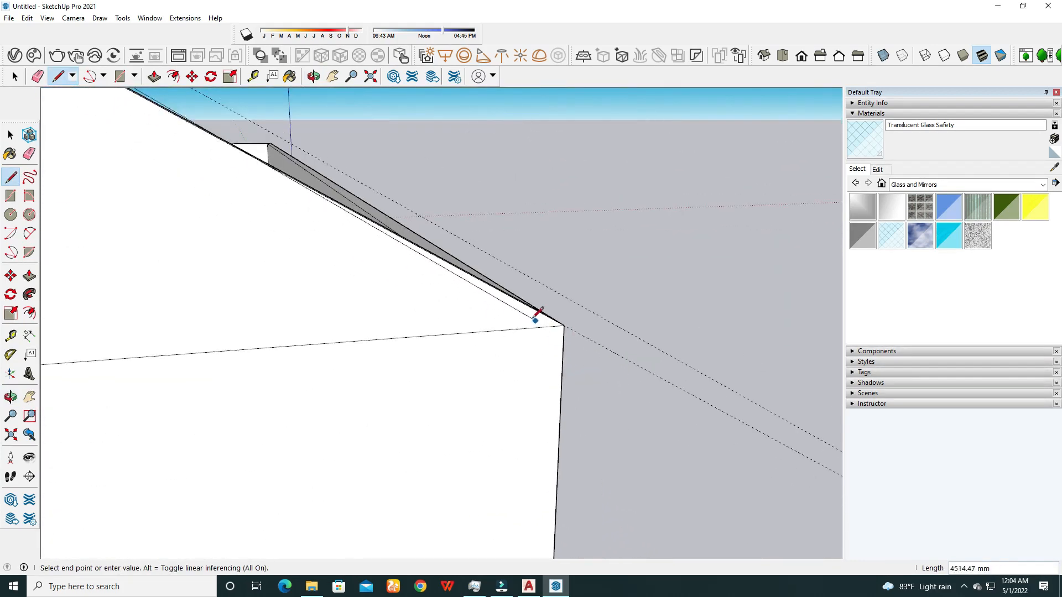
left_click(566, 297)
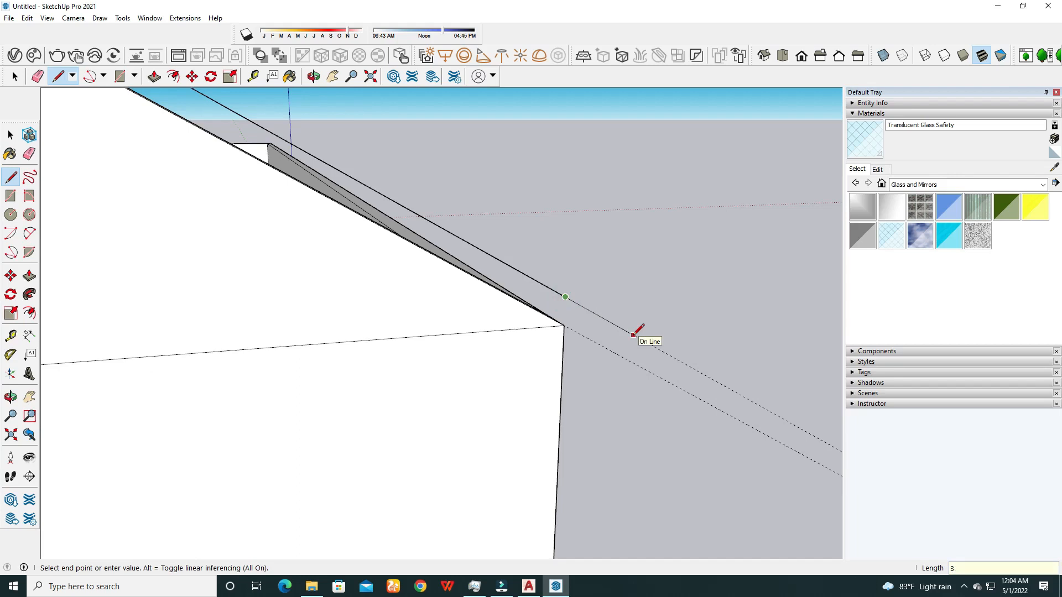
Extend the roof profile's top edge 300 mm further down the upper guide, drop it to the lower guide and close at the gable corner.
key("Return")
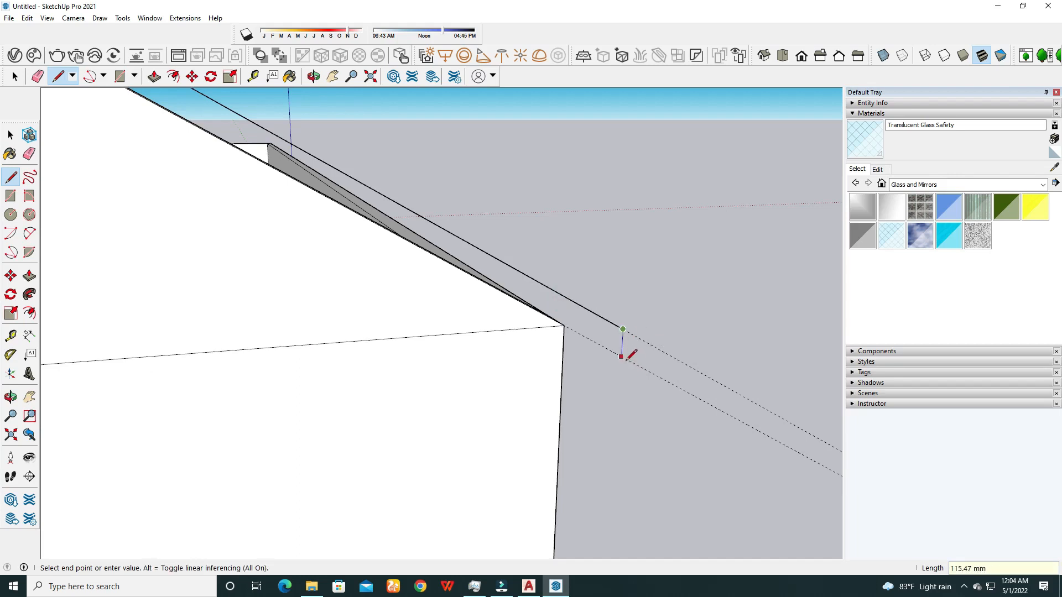
left_click(621, 356)
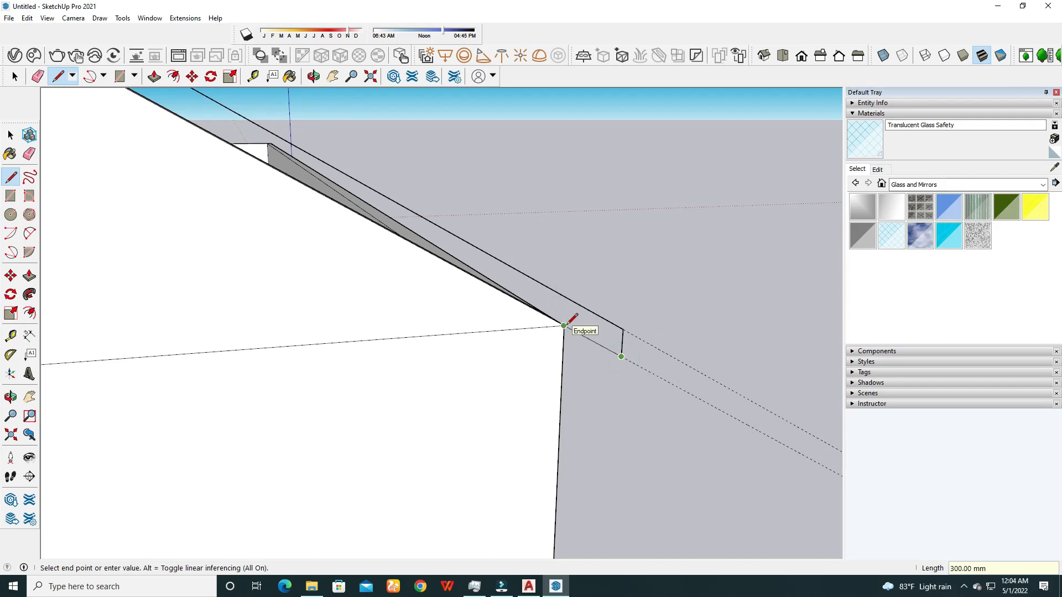
left_click(564, 326)
scroll(607, 370, "down", 8)
Push/Pull the roof profile face about 24536 mm along the long wing to the outside of its opposite end wall.
middle_click_drag(336, 390, 666, 391)
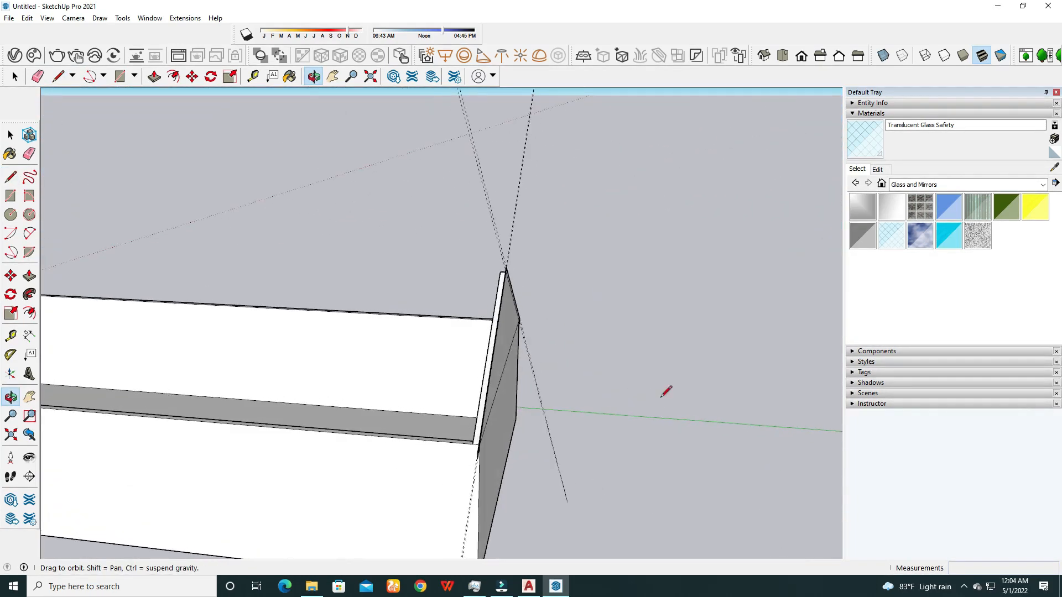
key("l")
left_click(11, 138)
middle_click_drag(496, 323, 616, 311)
scroll(557, 324, "up", 5)
left_click(576, 324)
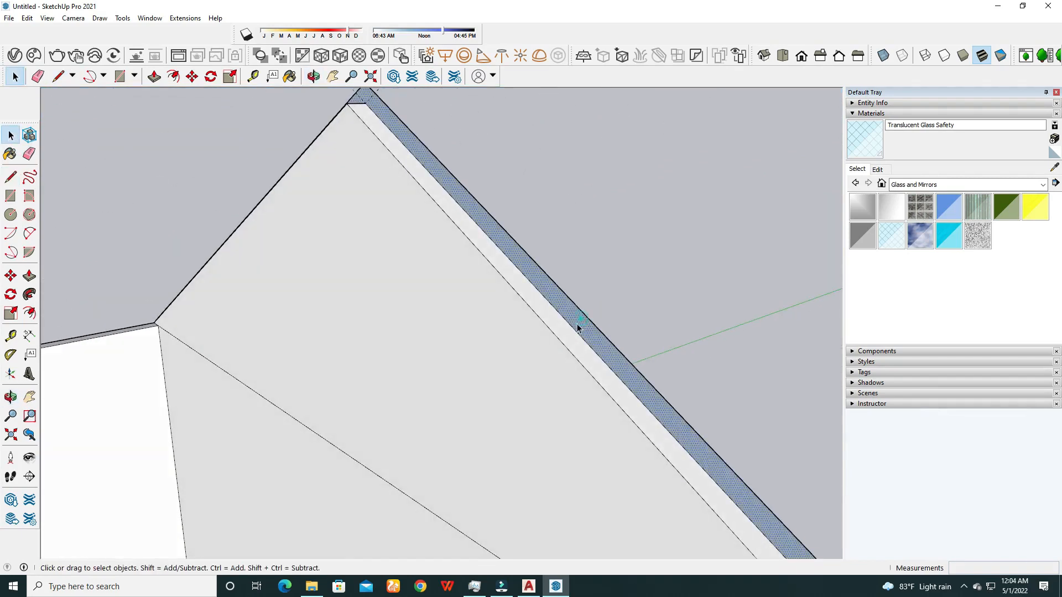
scroll(553, 282, "down", 3)
middle_click_drag(552, 281, 528, 289)
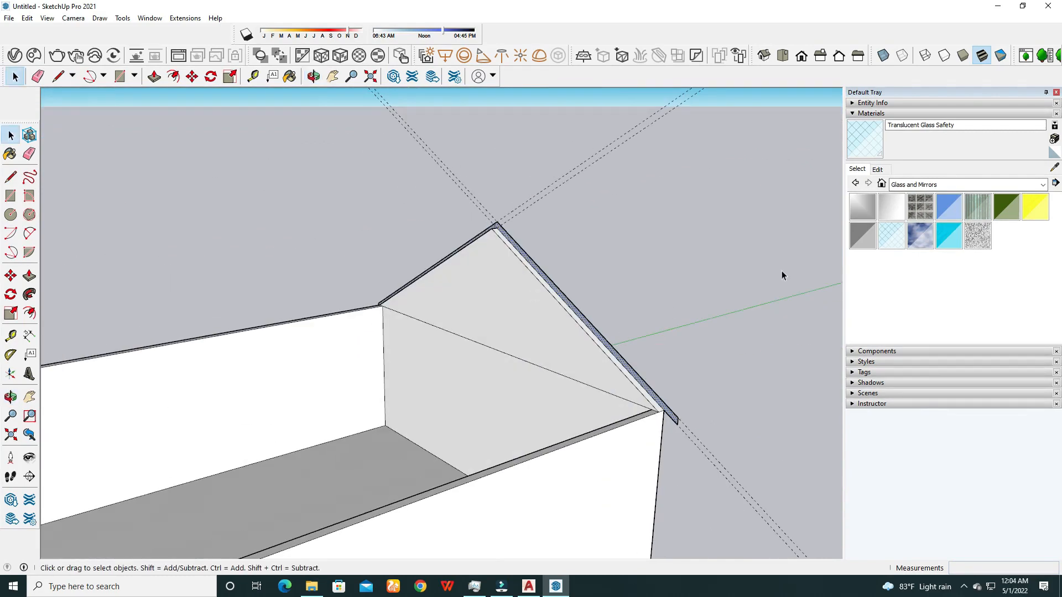
left_click(29, 275)
left_click(569, 311)
scroll(391, 322, "down", 2)
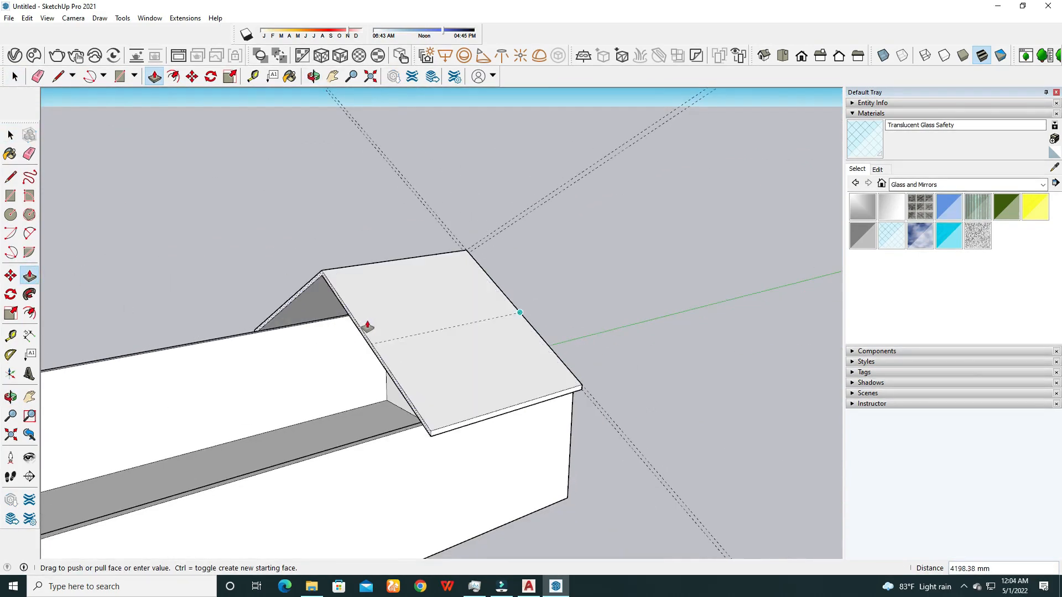
scroll(339, 332, "down", 3)
middle_click_drag(254, 375, 645, 318)
left_click(380, 321)
Push/Pull the roof's end face 800 mm outward beyond the end wall without a gable, creating a new starting face.
scroll(359, 311, "up", 2)
scroll(360, 311, "down", 4)
middle_click_drag(347, 321, 500, 273)
scroll(422, 299, "up", 2)
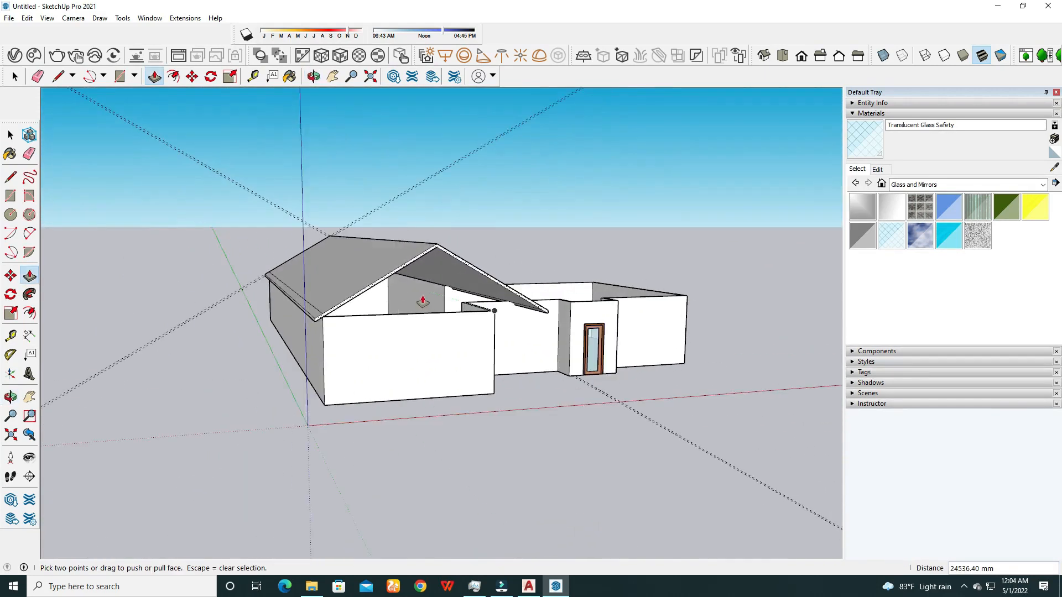
scroll(391, 267, "up", 3)
left_click(384, 247)
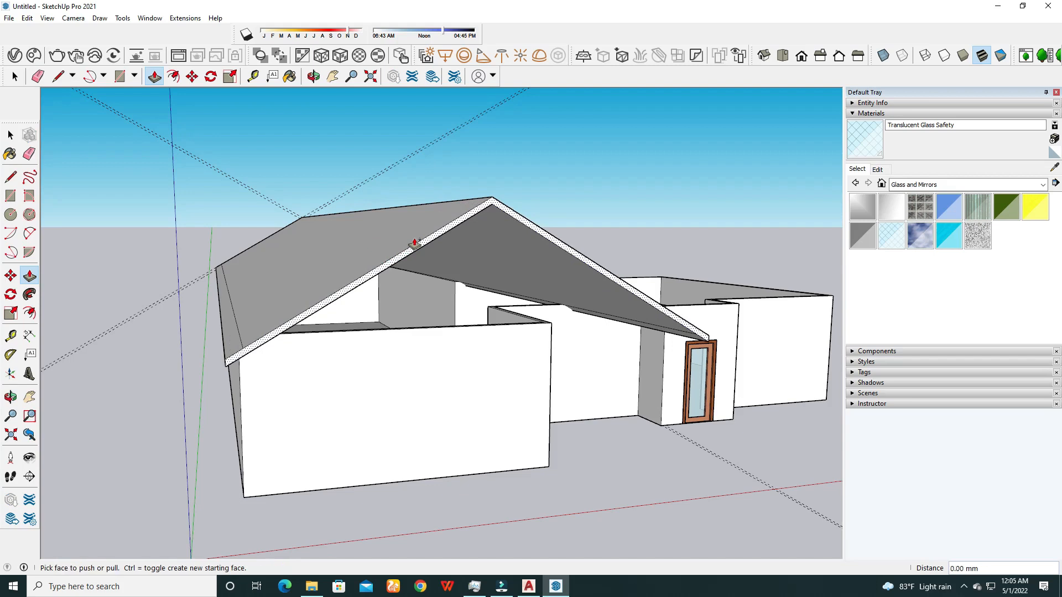
left_click(423, 245)
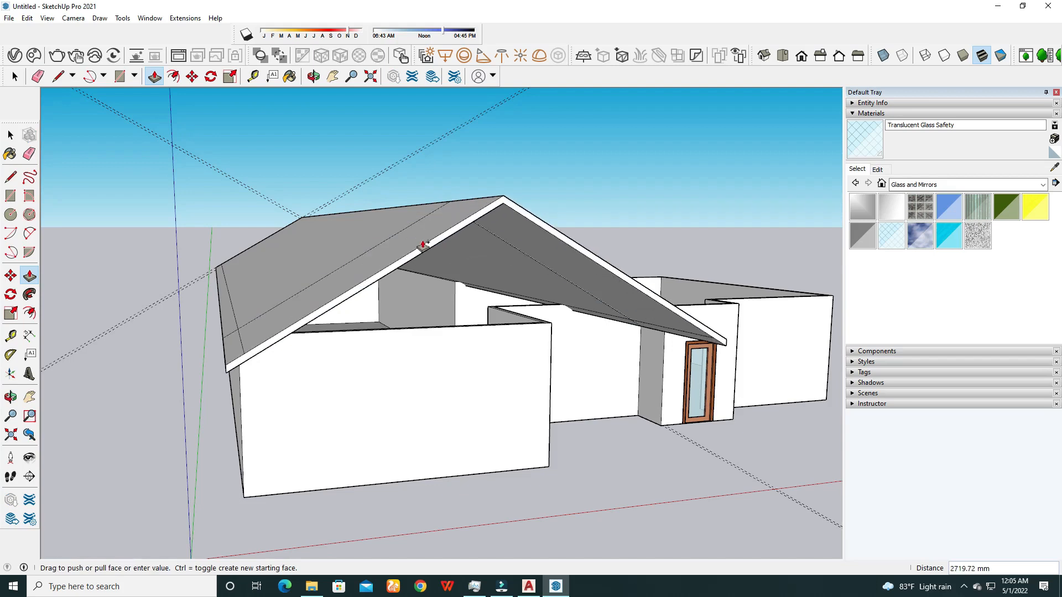
left_click(423, 245)
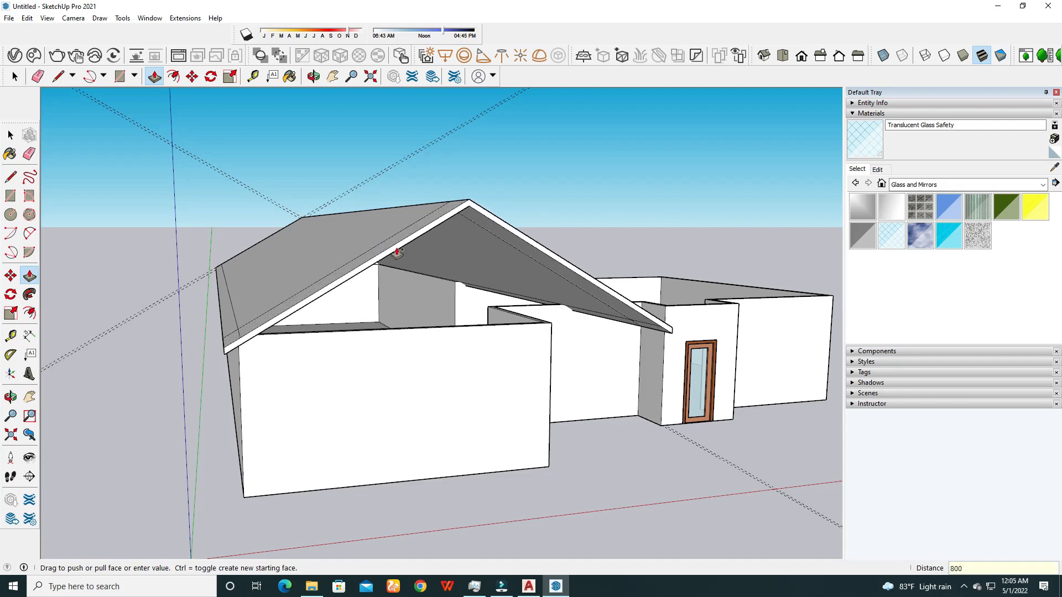
key("Return")
Push/Pull the roof's end face on the gable side 800 mm outward beyond the gable wall.
middle_click_drag(397, 252, 413, 346)
scroll(346, 384, "up", 5)
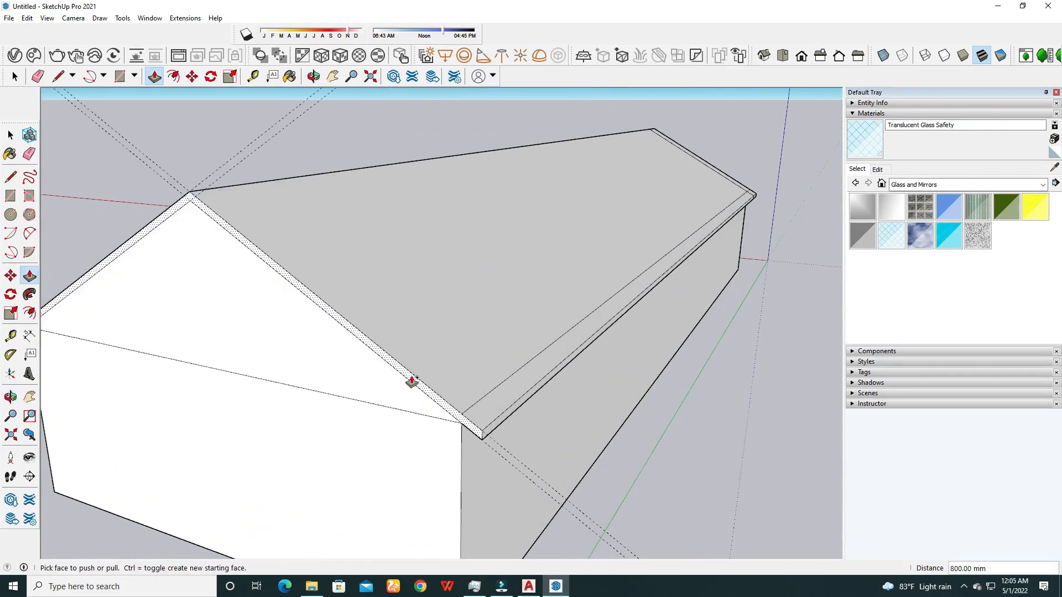
left_click(412, 381)
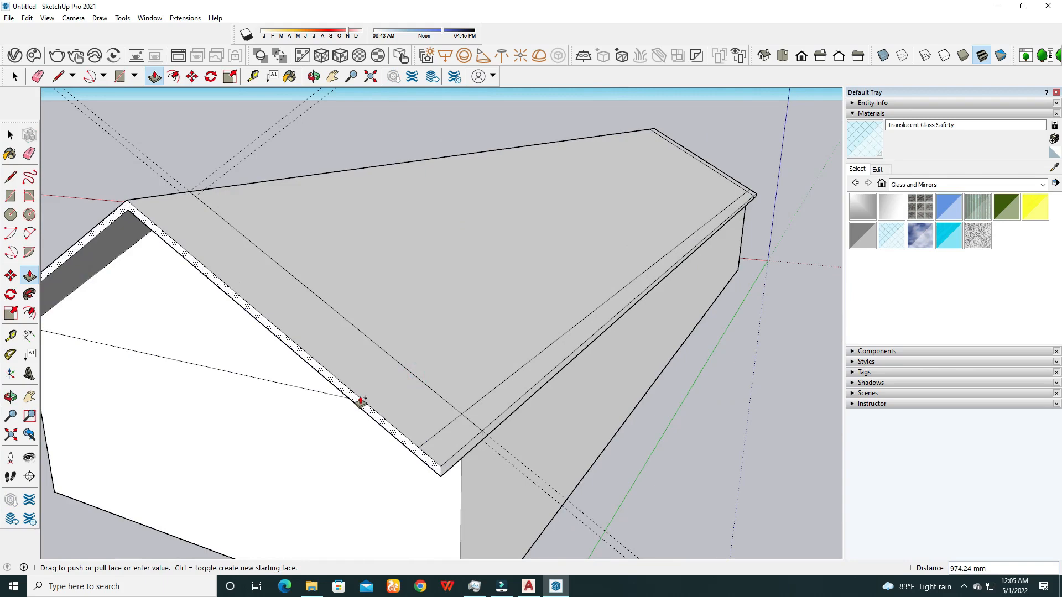
type("800")
key("Return")
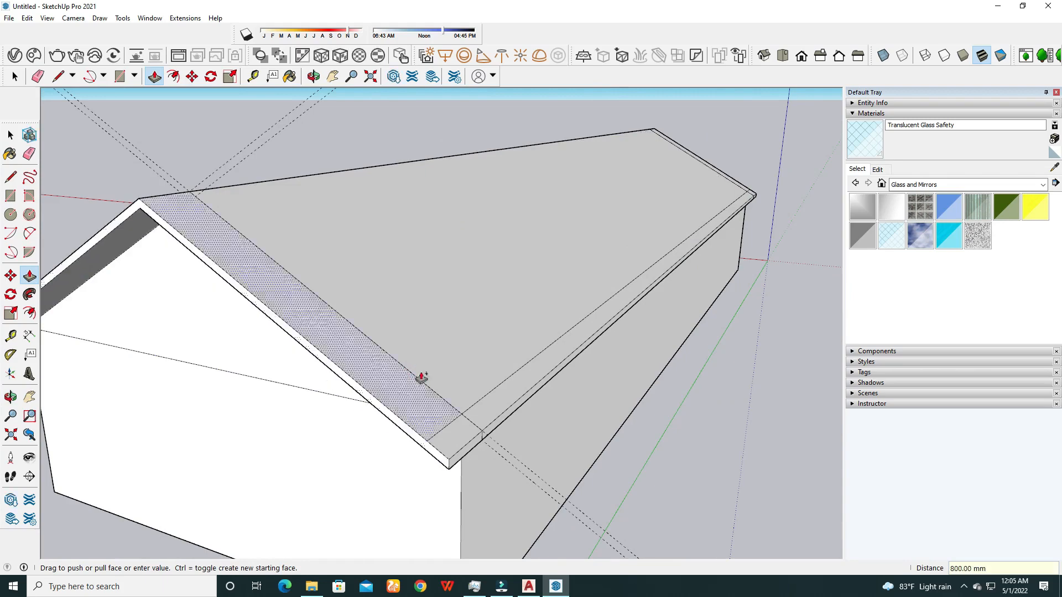
scroll(420, 372, "down", 3)
middle_click_drag(393, 357, 476, 415)
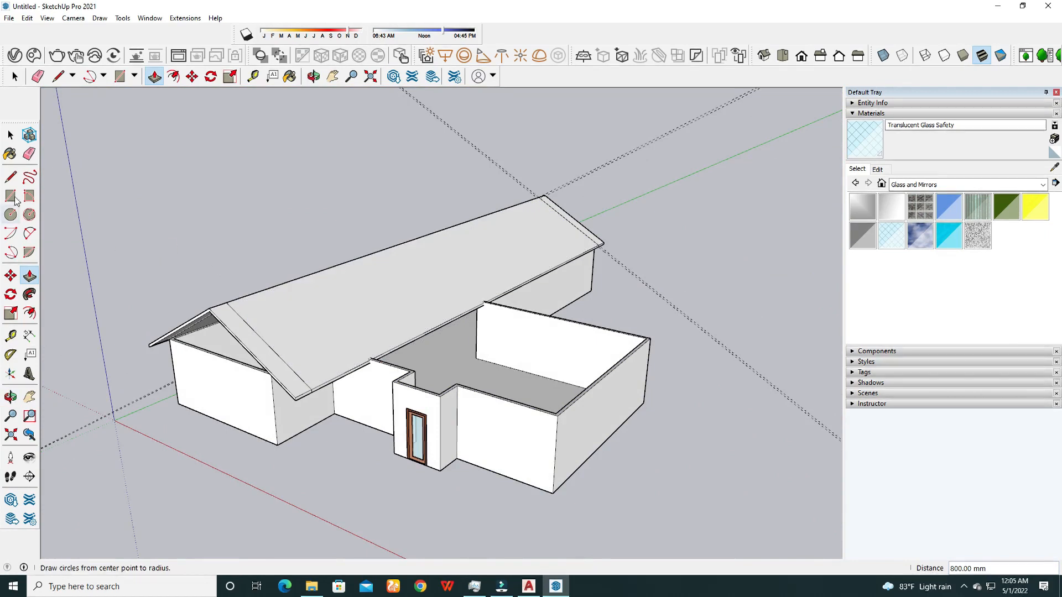
Place vertical guides along both outer corner edges of the roofless side wing's end wall with the Tape Measure tool.
left_click(10, 135)
middle_click_drag(449, 340, 339, 301)
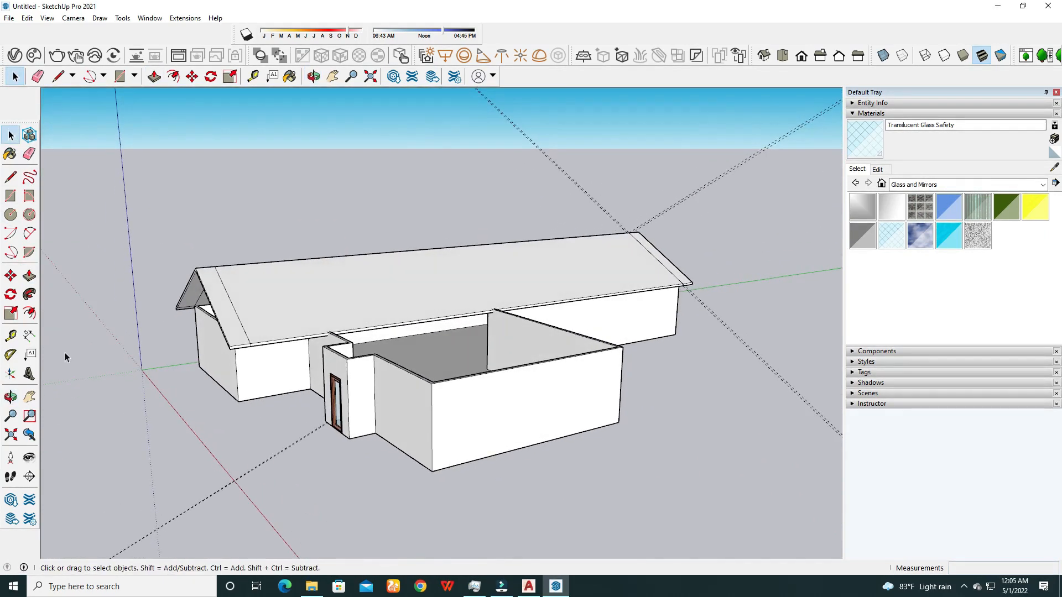
left_click(10, 336)
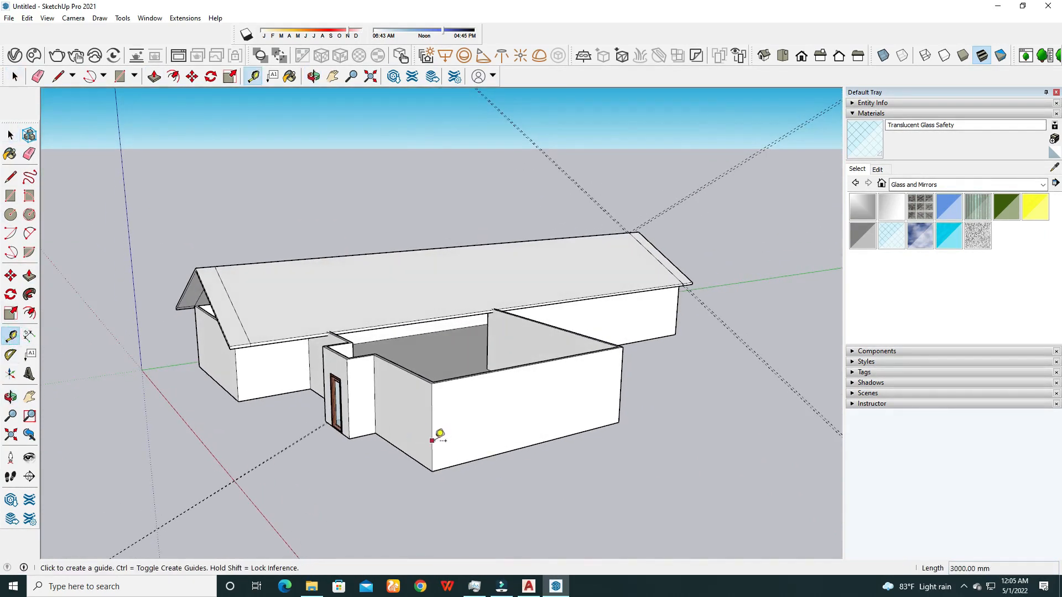
left_click(432, 440)
left_click(434, 410)
left_click(619, 400)
left_click(621, 372)
left_click(9, 135)
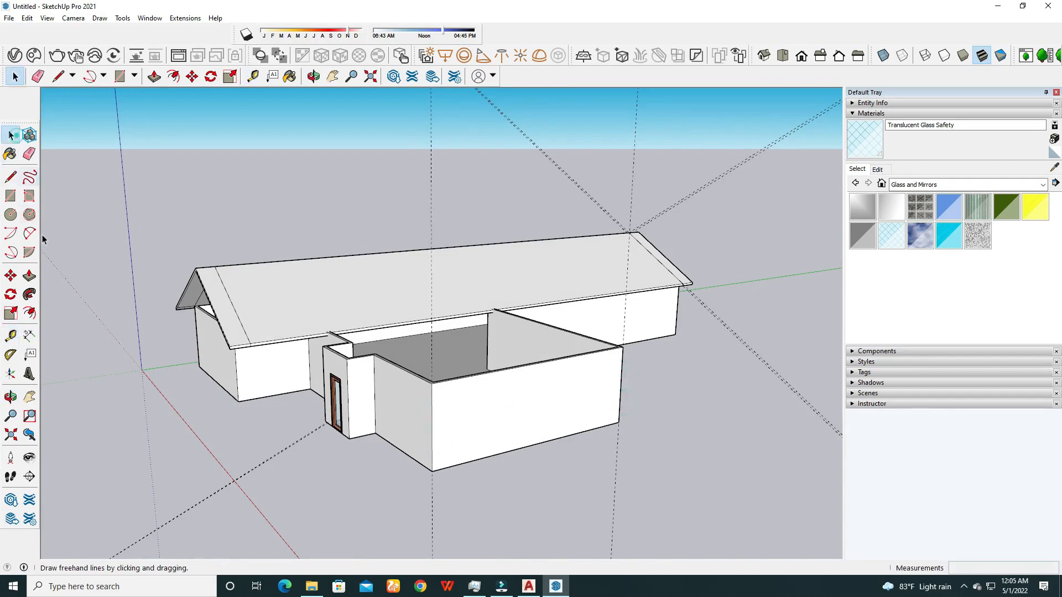
Rotate the vertical guide at the side wing's corner nearest the door about the wall's top corner, locked to the red axis, sloping over the end wall.
left_click(10, 294)
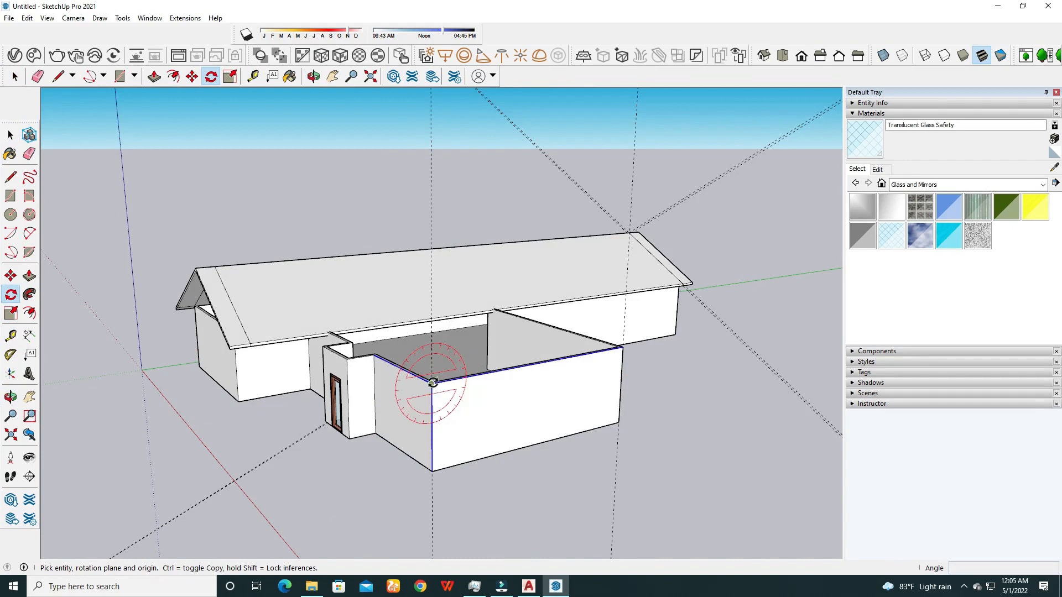
left_click(10, 134)
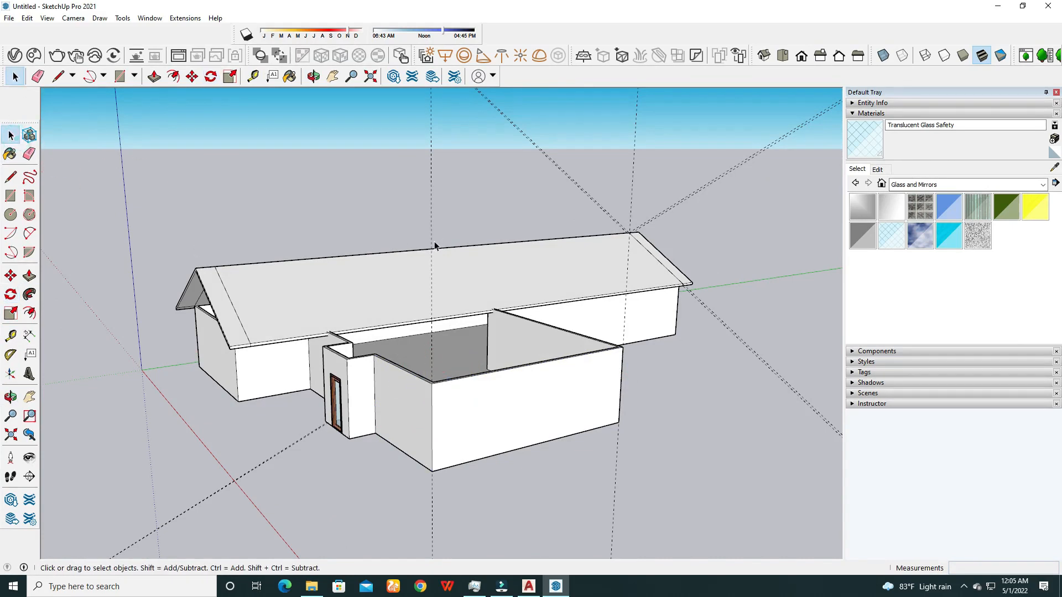
left_click(11, 294)
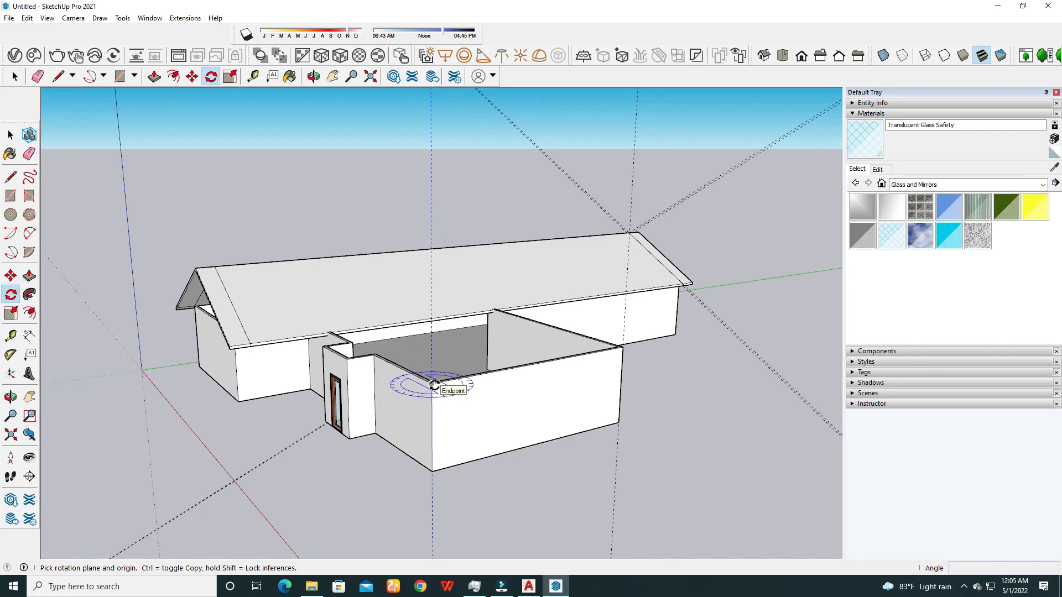
key("Right")
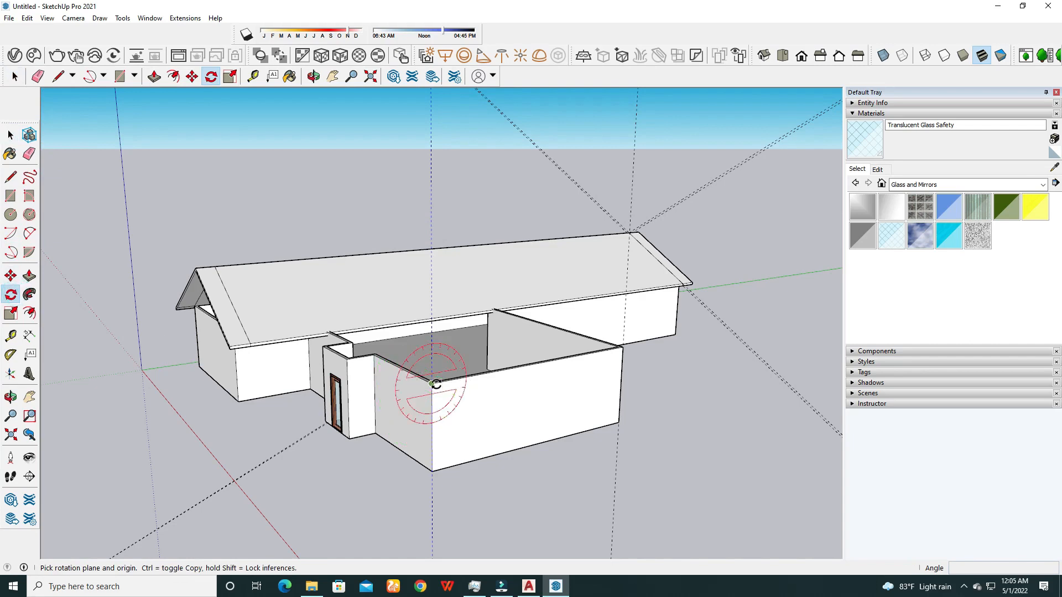
left_click(432, 382)
left_click(429, 311)
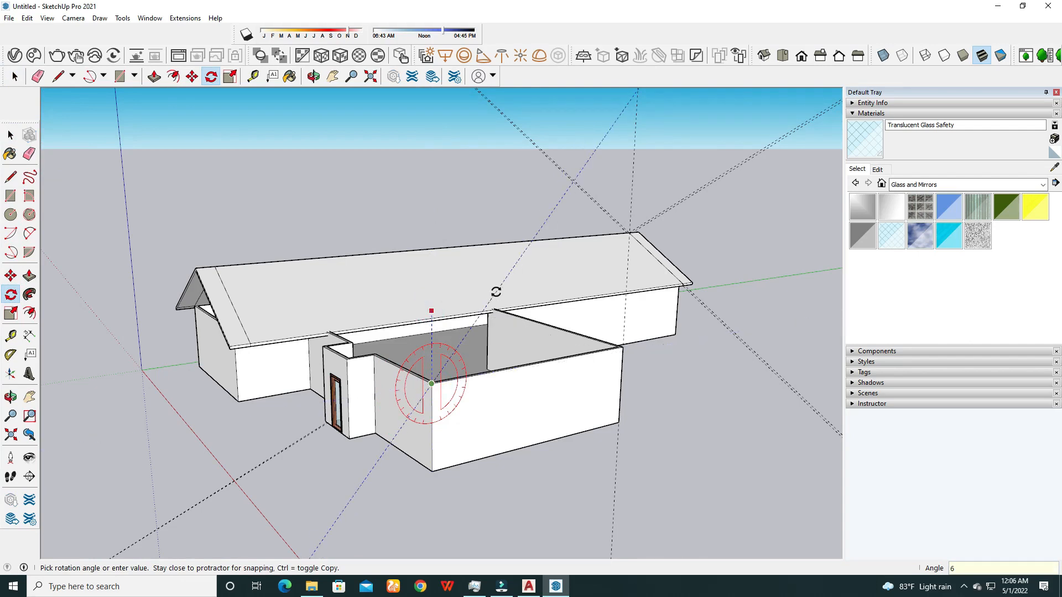
key("Return")
middle_click_drag(598, 351, 525, 349)
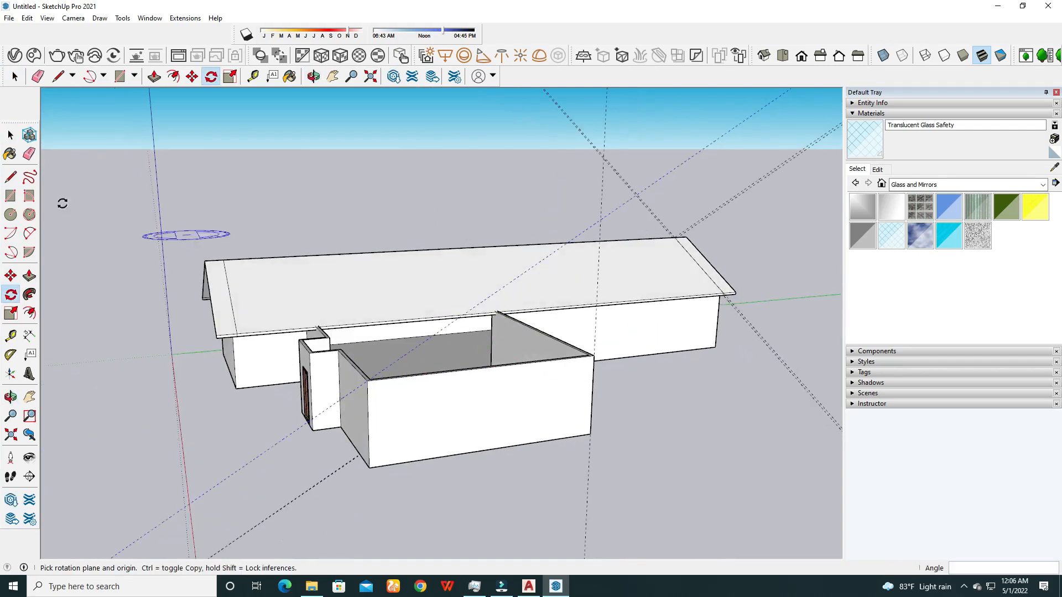
left_click(11, 135)
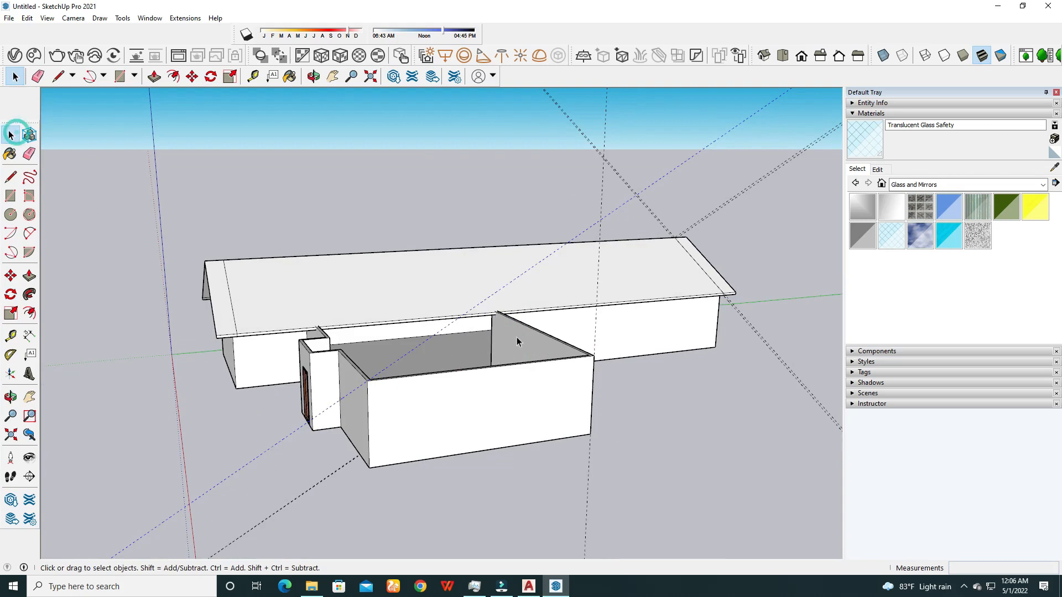
Rotate the vertical guide at the side wing's end-wall corner farthest from the door 60 degrees about the wall's top corner, in the red-axis plane.
left_click(594, 330)
left_click(596, 472)
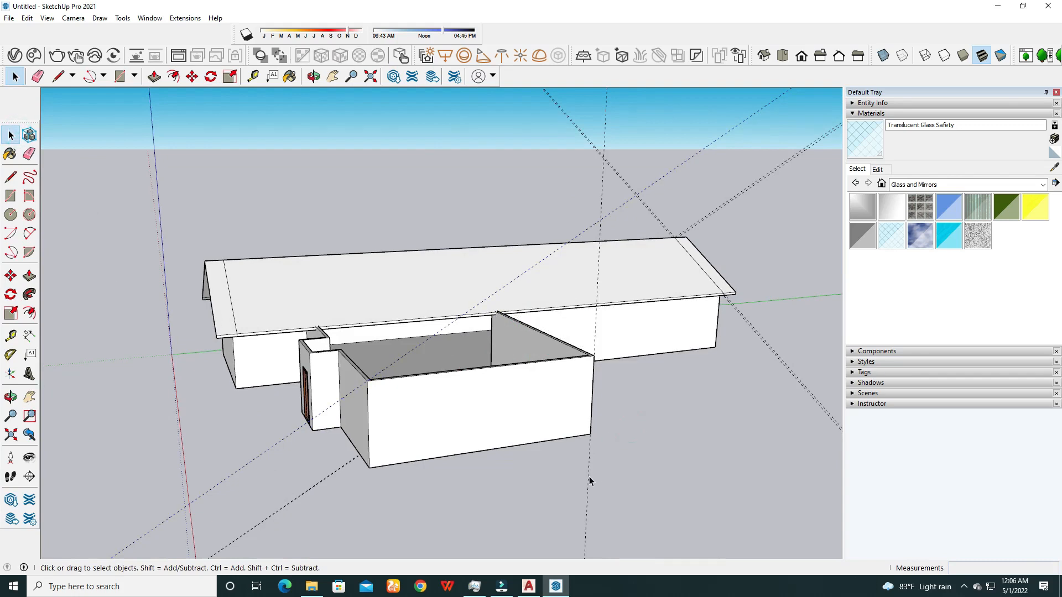
left_click(11, 294)
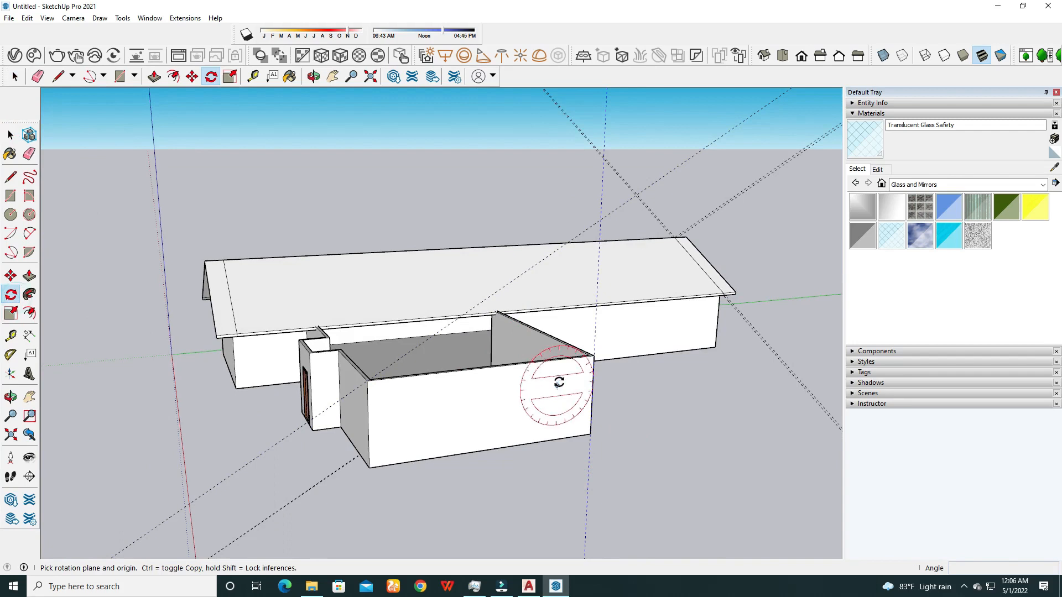
left_click(594, 354)
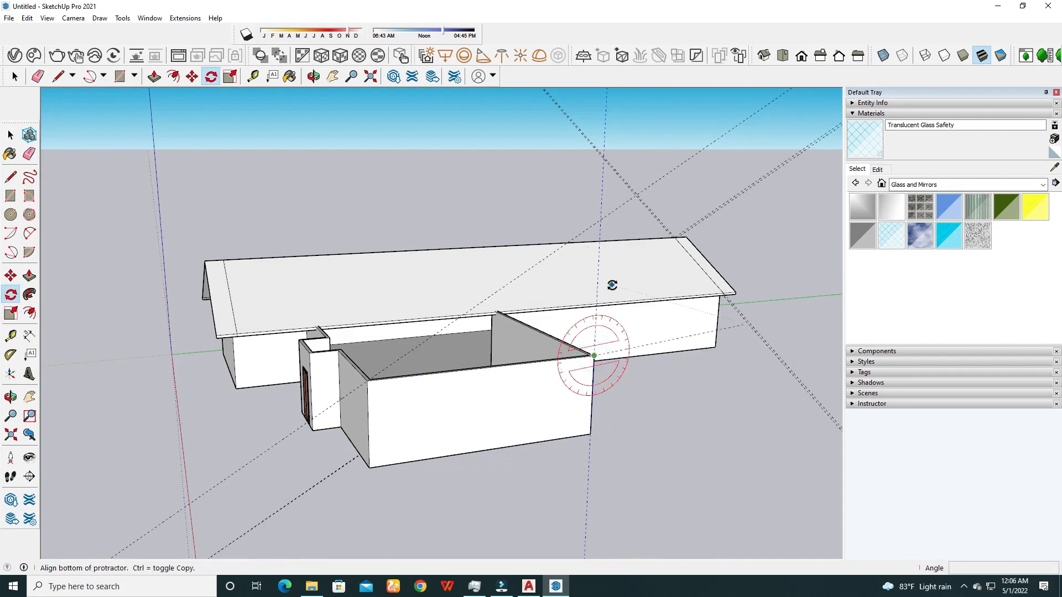
left_click(596, 272)
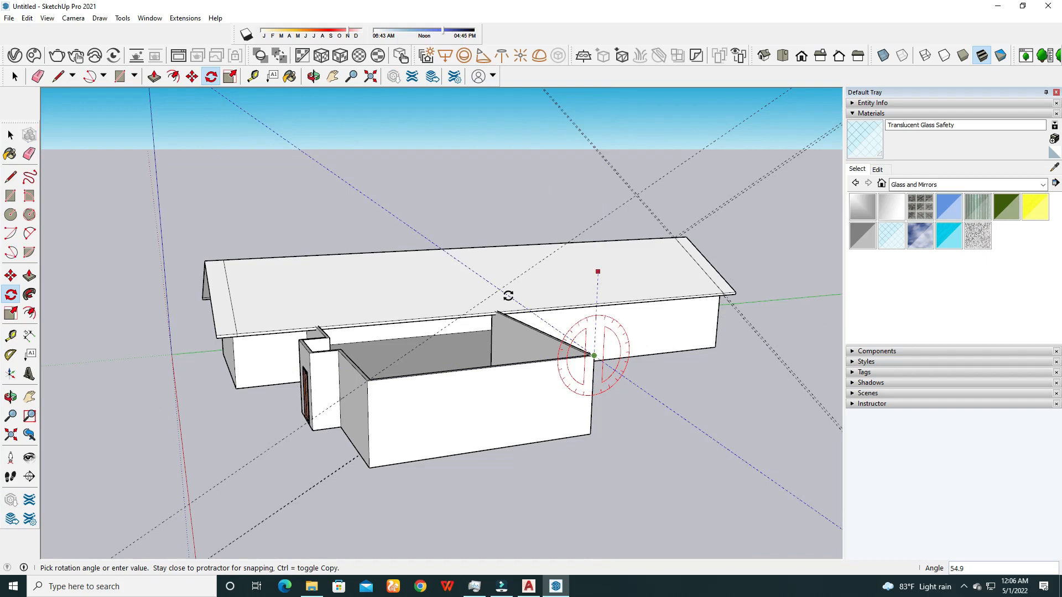
key("Return")
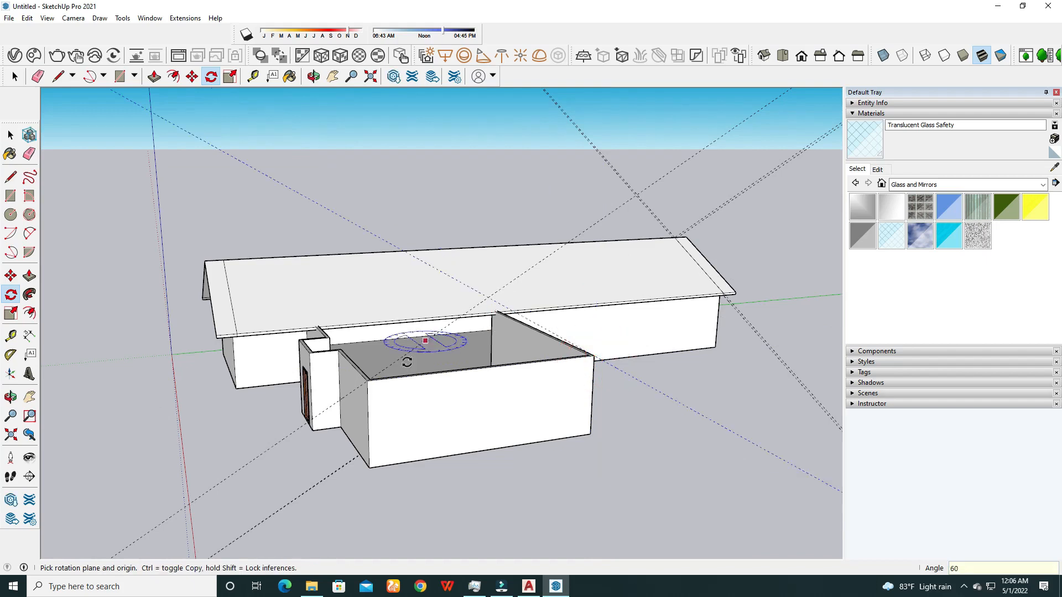
Draw the side wing's gable triangle with the Line tool, from one wall corner to the crossing of the sloped guides and down to the other corner.
middle_click_drag(399, 363, 443, 379)
left_click(9, 135)
left_click(12, 177)
left_click(422, 397)
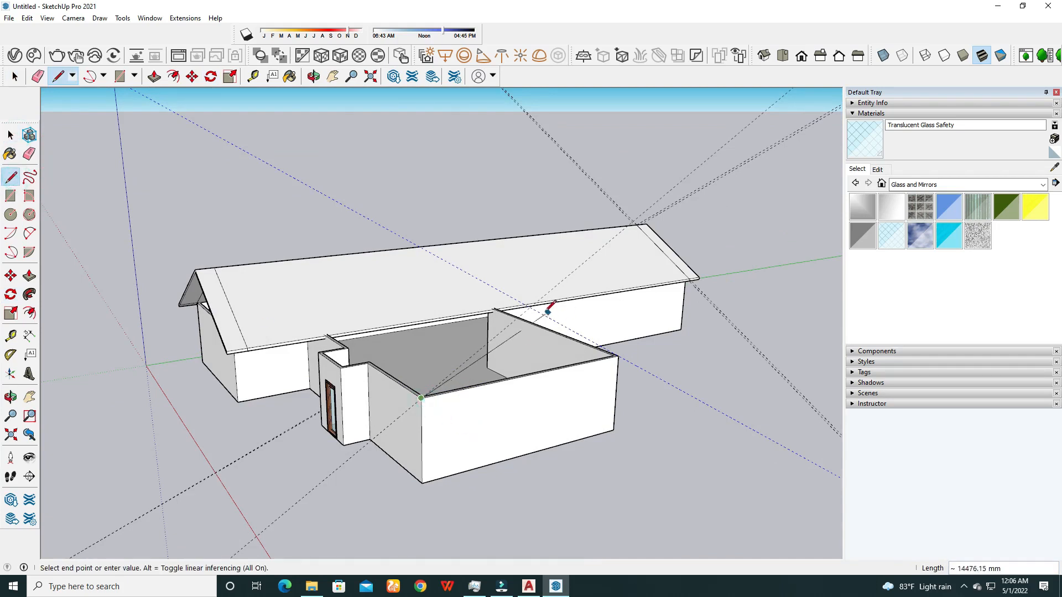
left_click(531, 308)
left_click(620, 356)
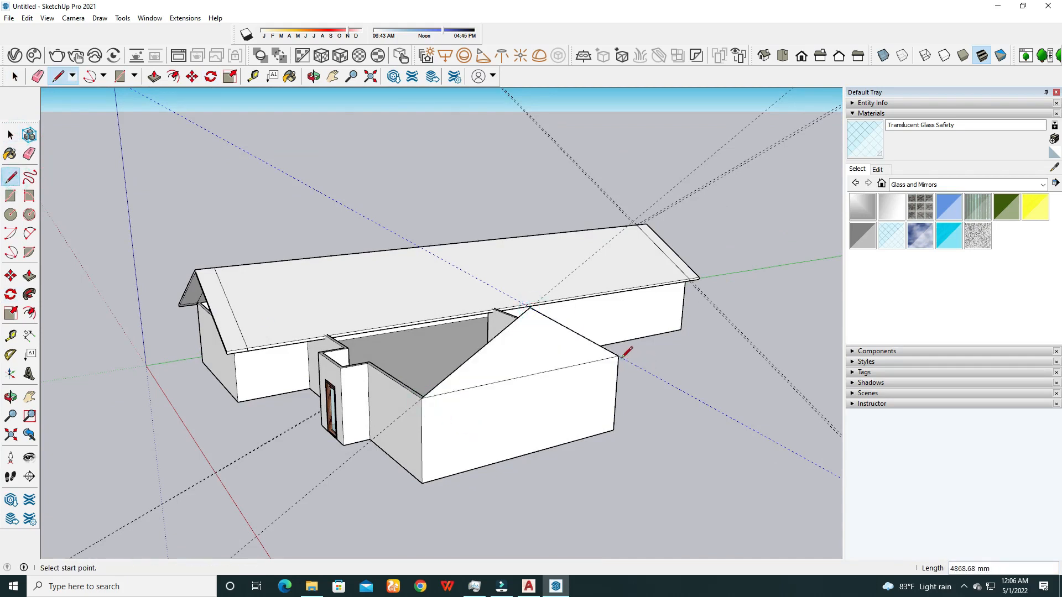
left_click(9, 135)
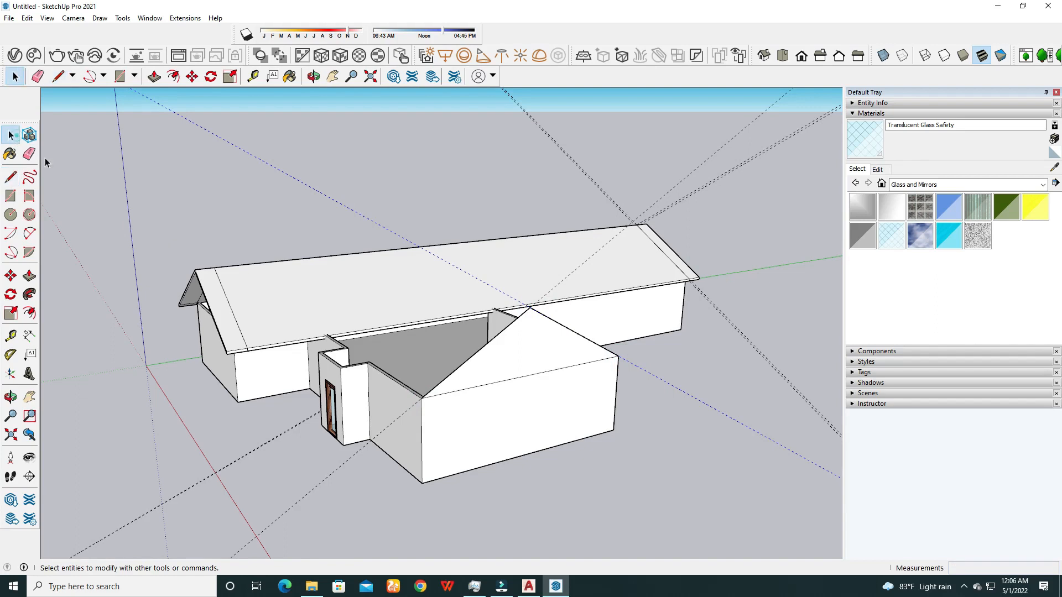
left_click(247, 227)
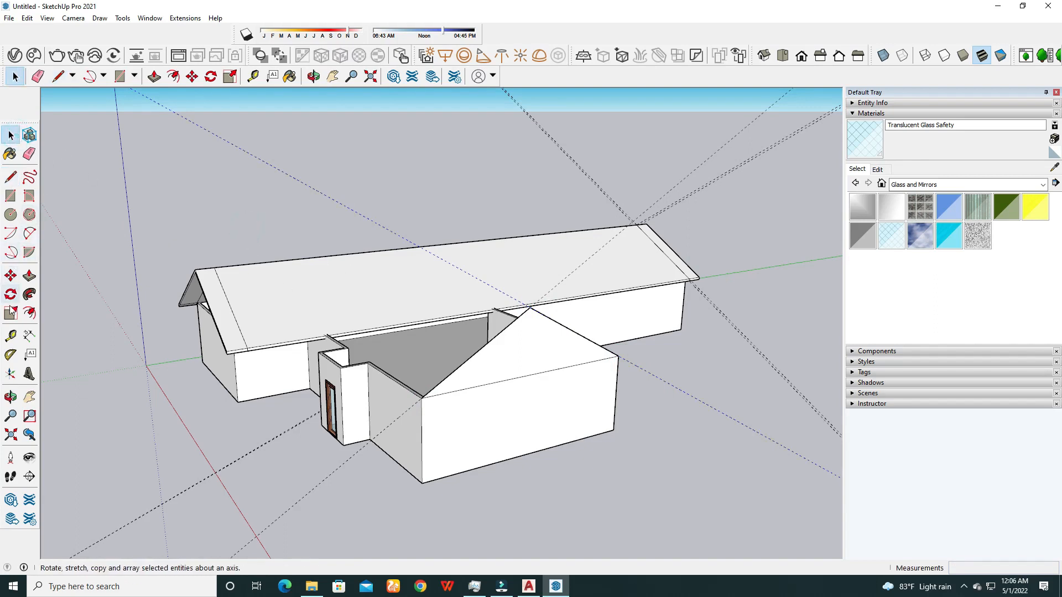
Place parallel Tape Measure guides 100 mm outside both sloping edges of the side wing's gable.
left_click(10, 336)
scroll(553, 326, "up", 3)
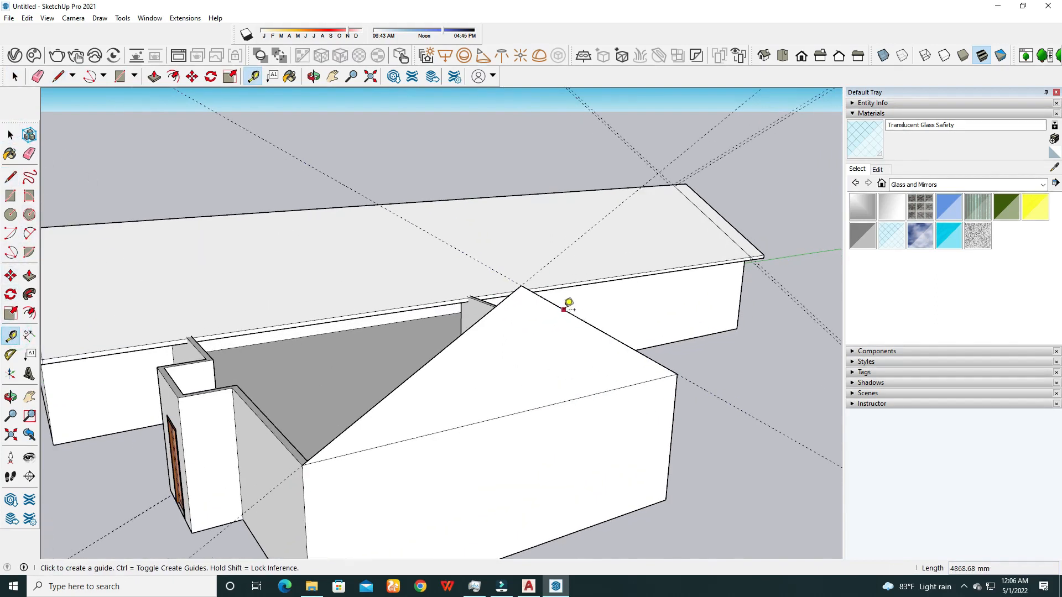
left_click(563, 309)
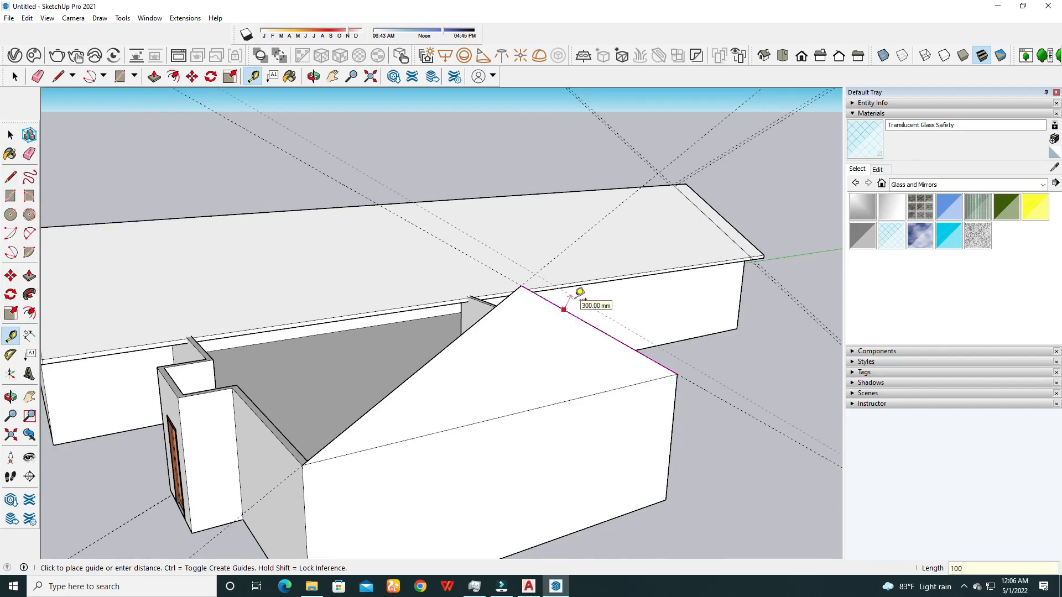
type("100")
key("Return")
left_click(448, 346)
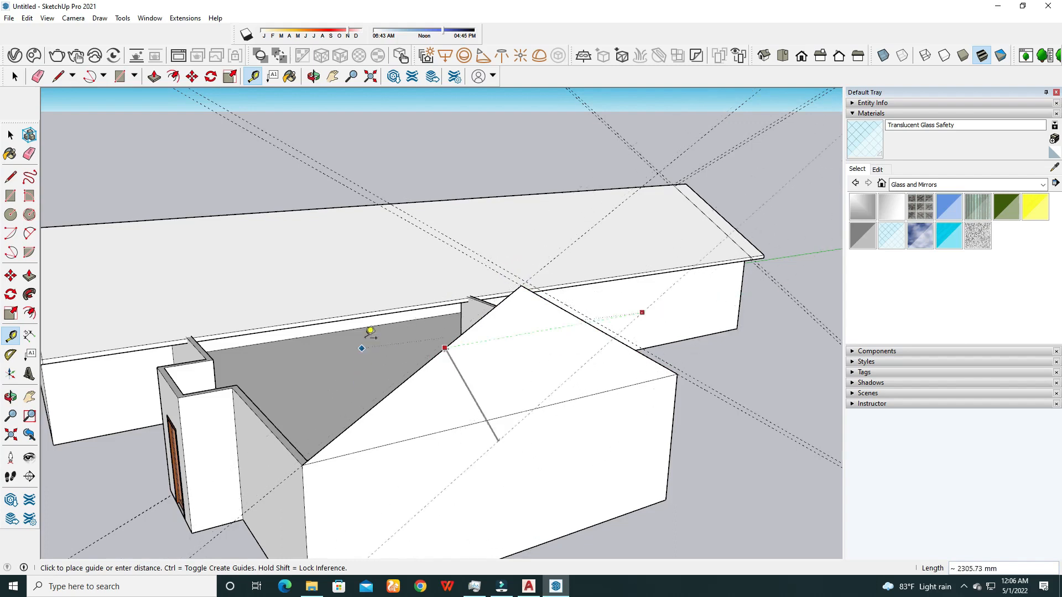
left_click(440, 348)
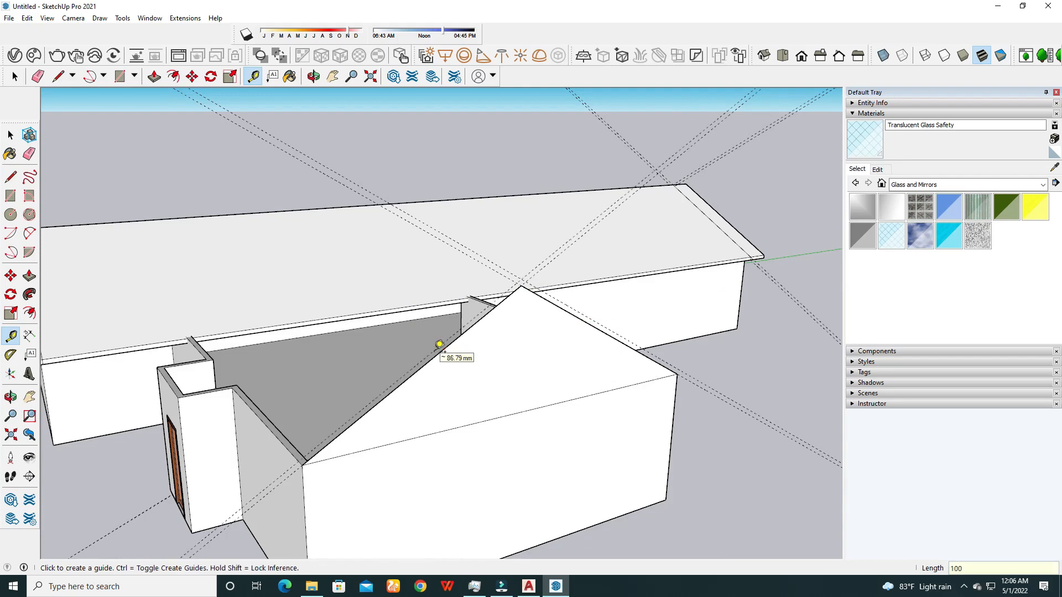
Draw the roof-thickness outline along the gable slope nearest the door, overhanging the wall corner and following the outer guide up to the ridge.
key("l")
scroll(303, 460, "up", 2)
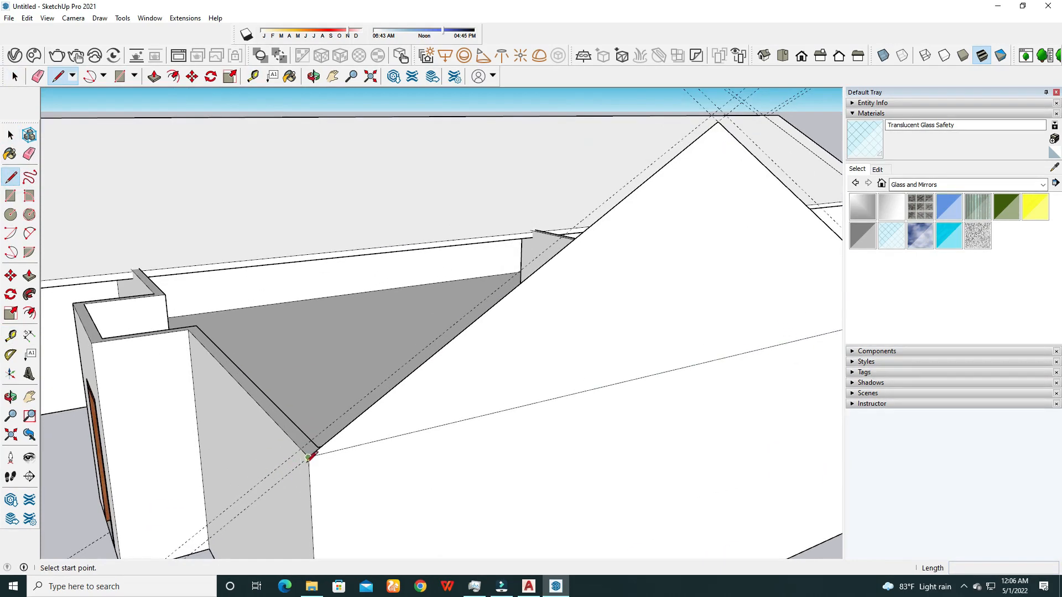
left_click(308, 457)
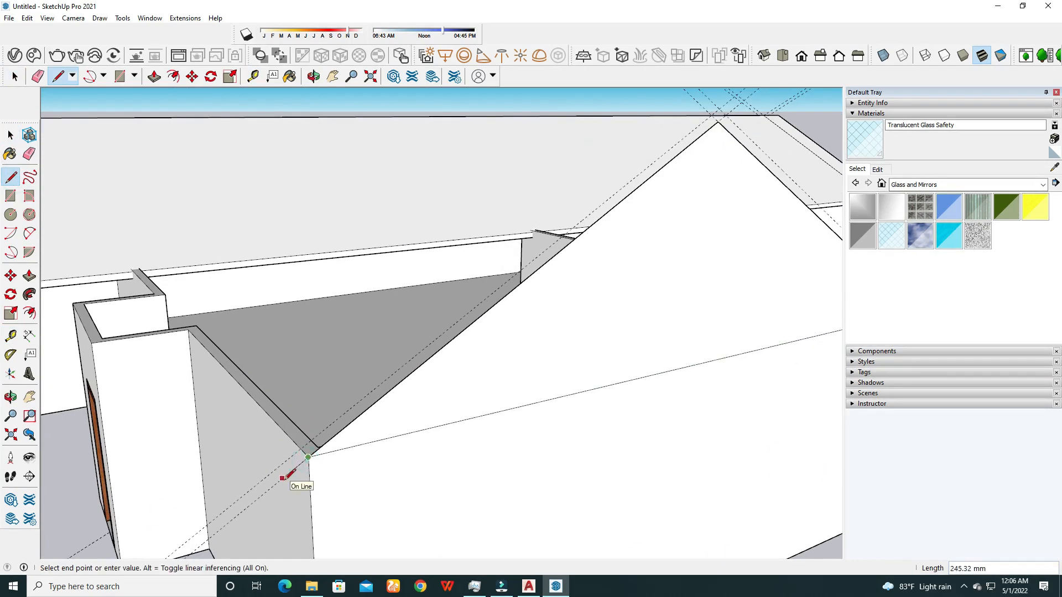
key("Return")
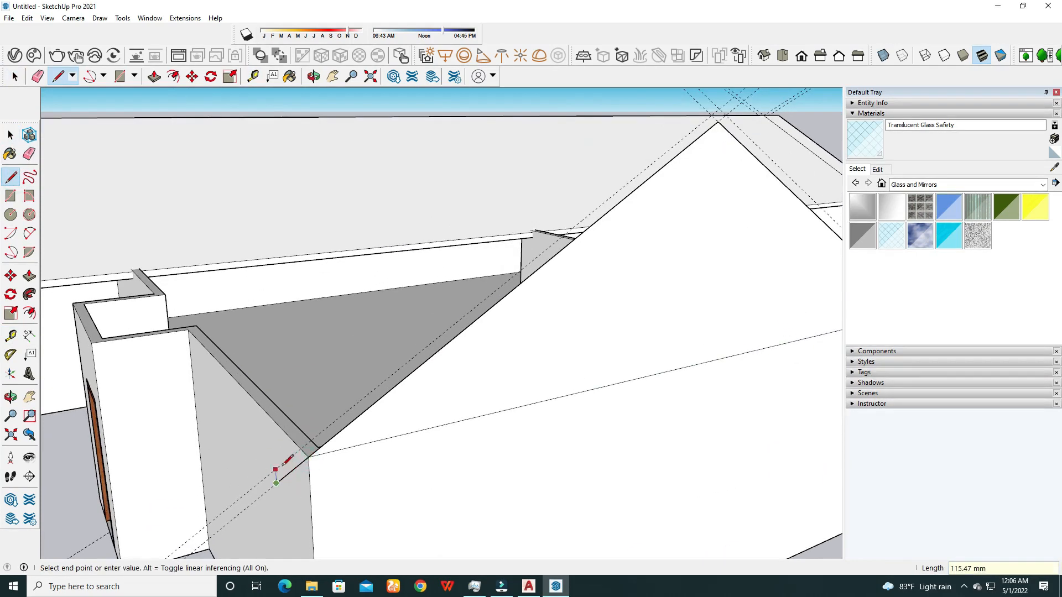
scroll(560, 183, "down", 3)
scroll(555, 199, "up", 3)
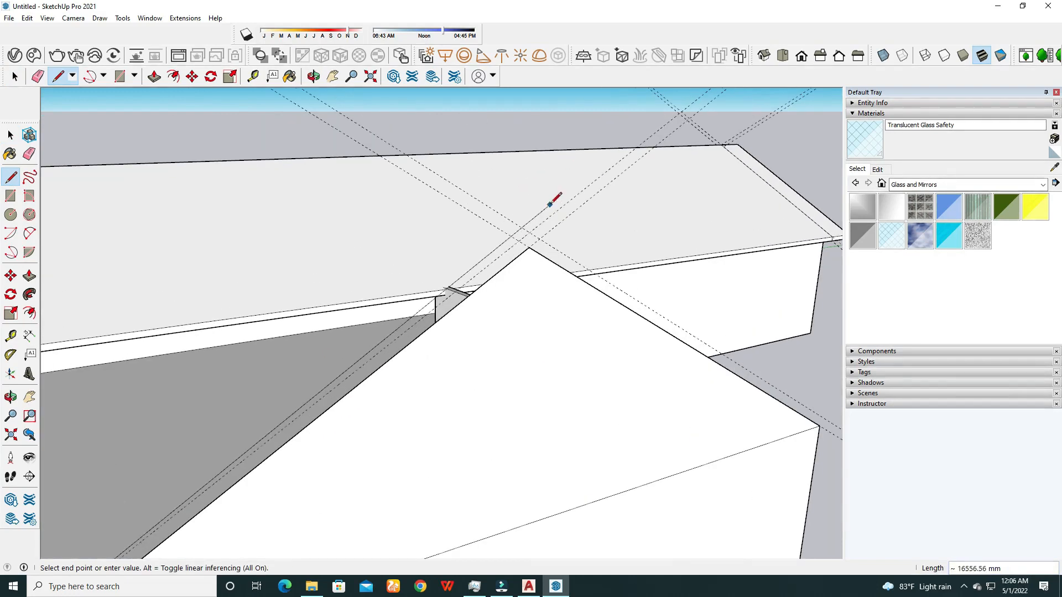
left_click(528, 232)
scroll(526, 304, "down", 3)
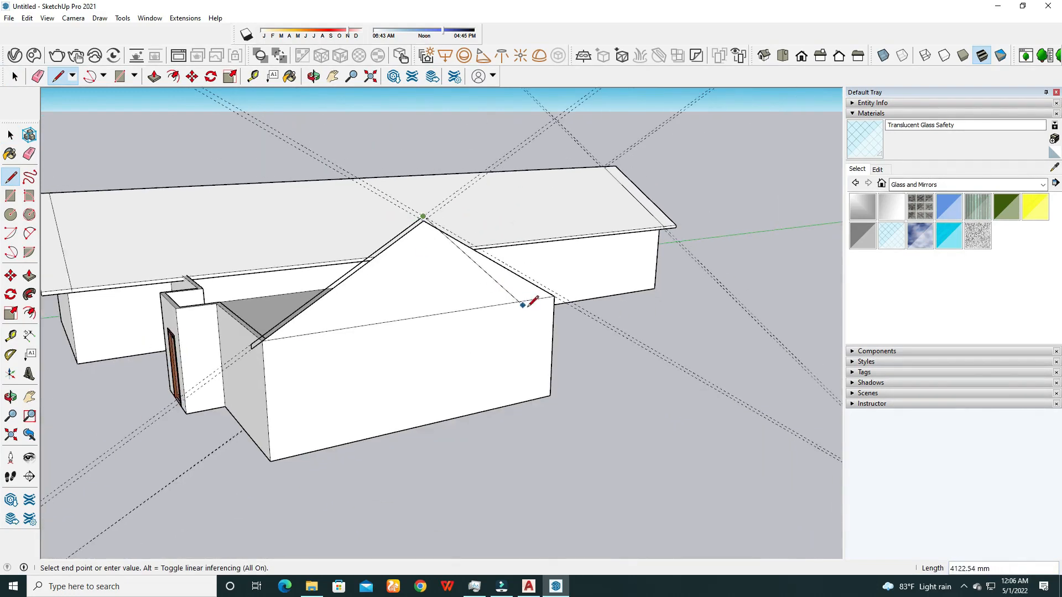
Continue the roof-thickness outline down the opposite gable slope along the outer guide, overhang the wall corner and close the profile.
scroll(564, 278, "up", 4)
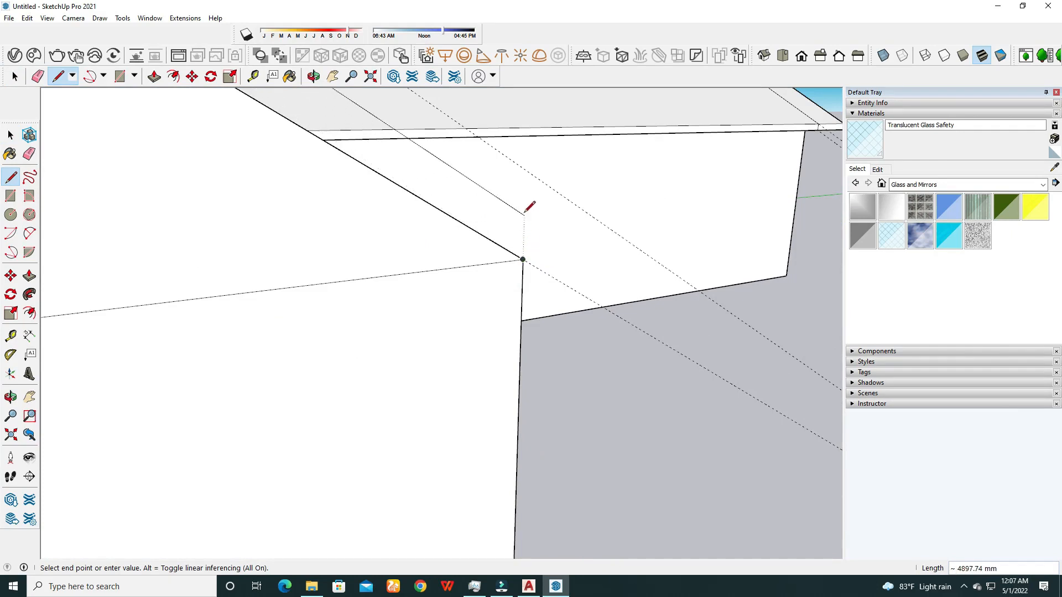
left_click(524, 170)
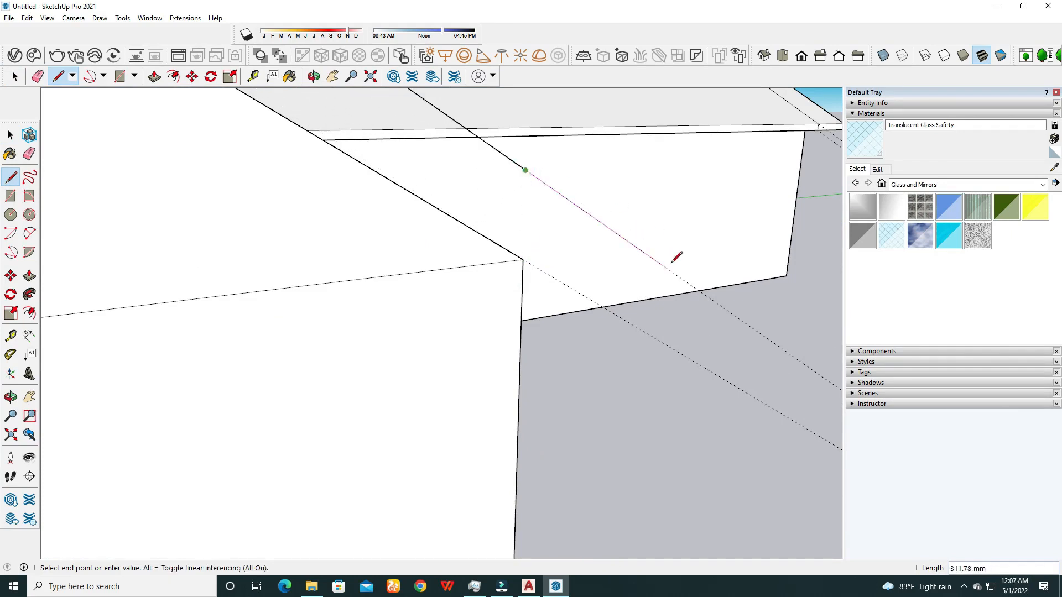
key("Return")
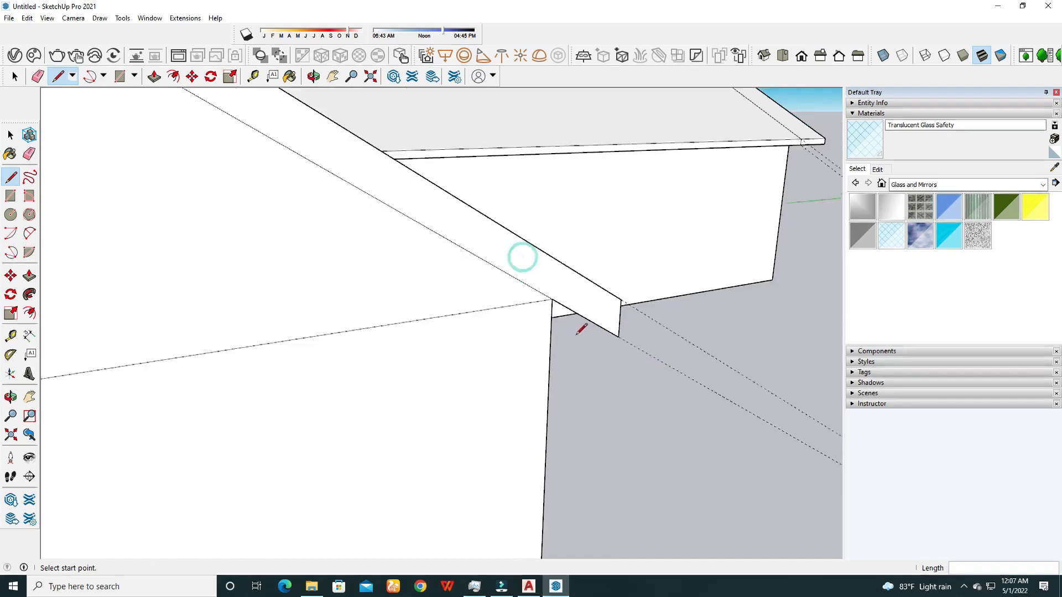
scroll(587, 329, "down", 10)
key("space")
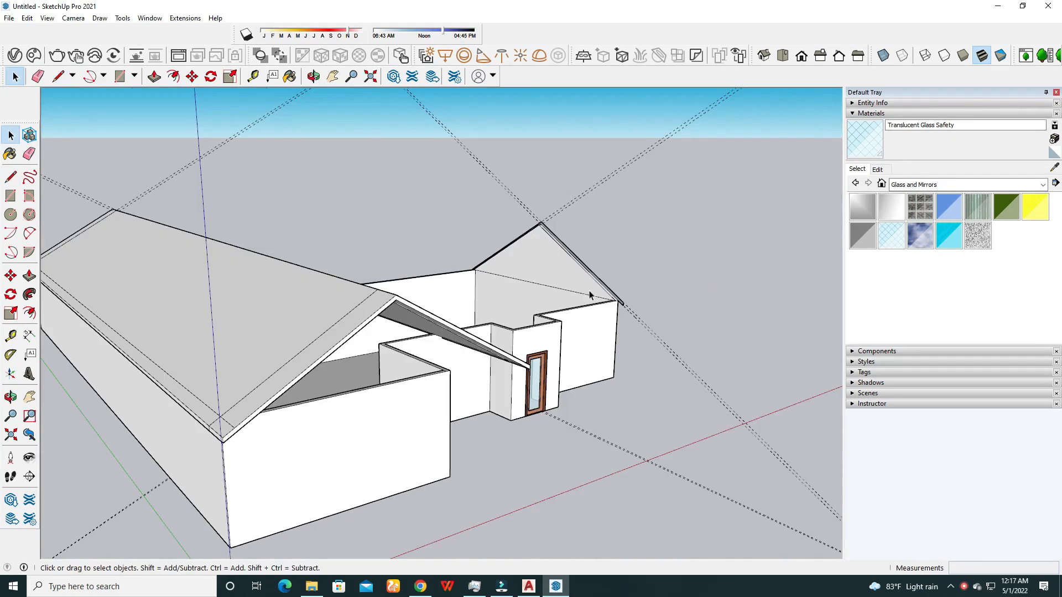
Push/Pull the side wing's roof profile about 16440 mm through the long wing's roof to its far eave corner.
scroll(590, 295, "up", 10)
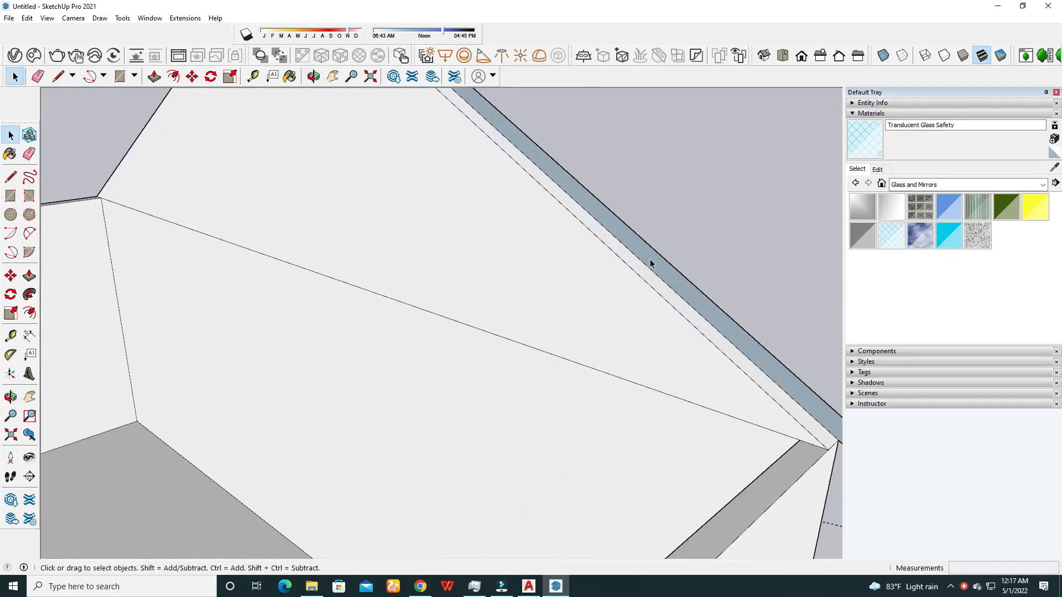
scroll(114, 303, "down", 3)
left_click(29, 276)
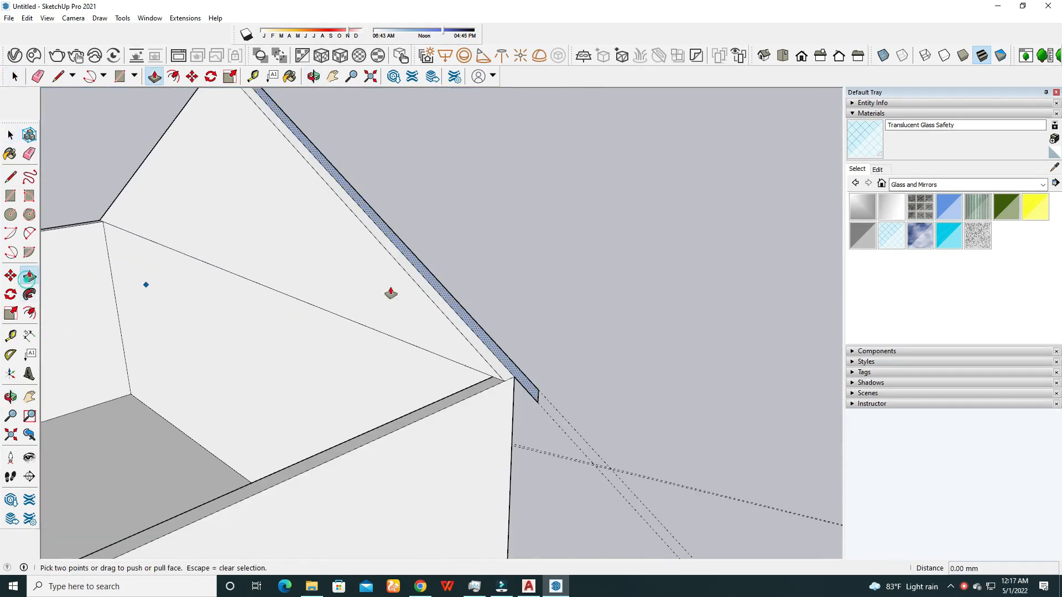
left_click(445, 293)
scroll(271, 270, "down", 2)
left_click(355, 297)
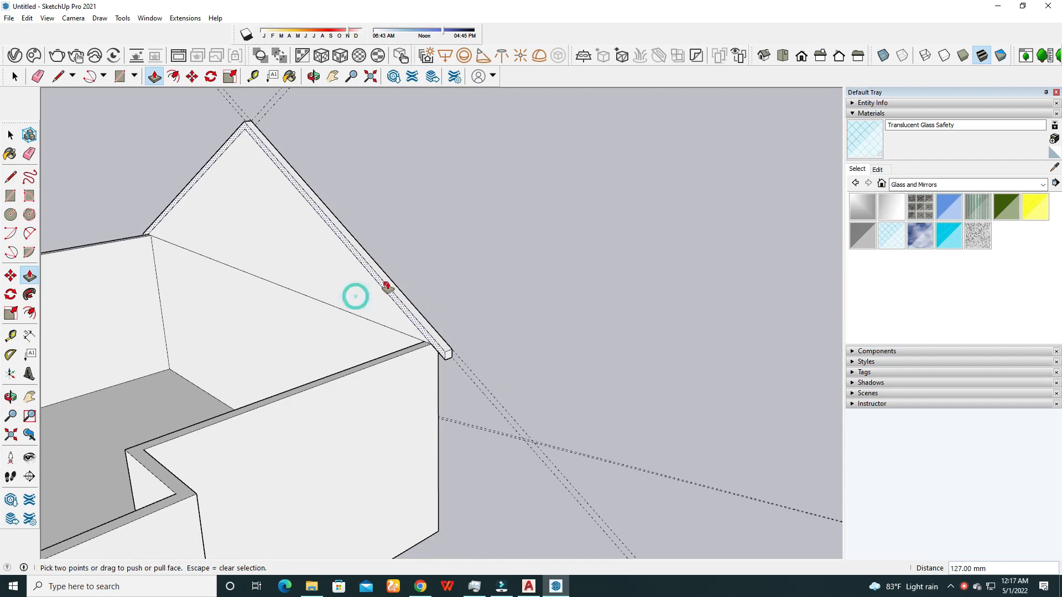
left_click(388, 290)
scroll(387, 285, "down", 6)
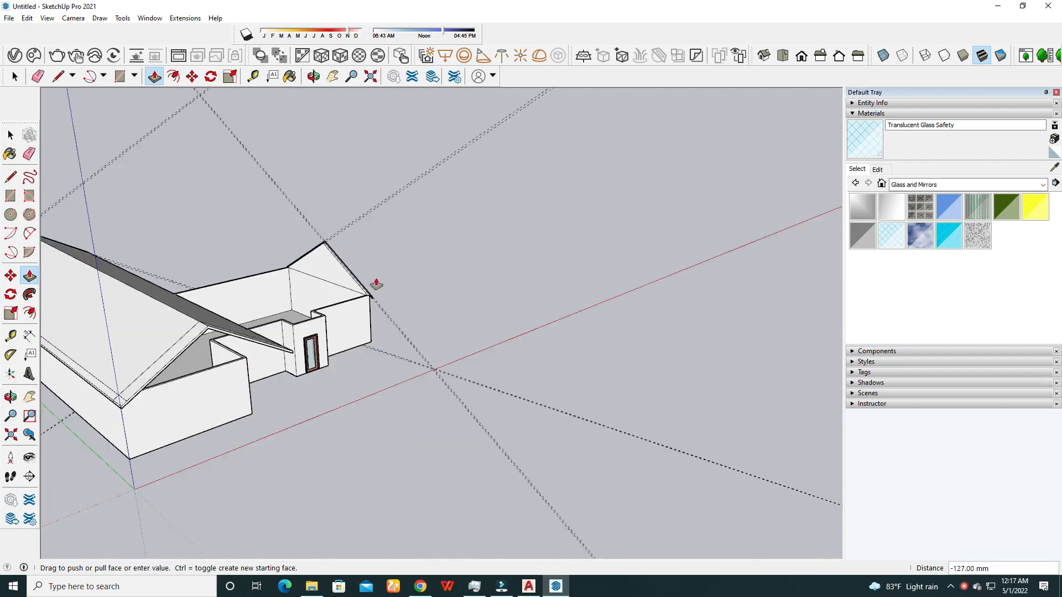
scroll(182, 316, "up", 5)
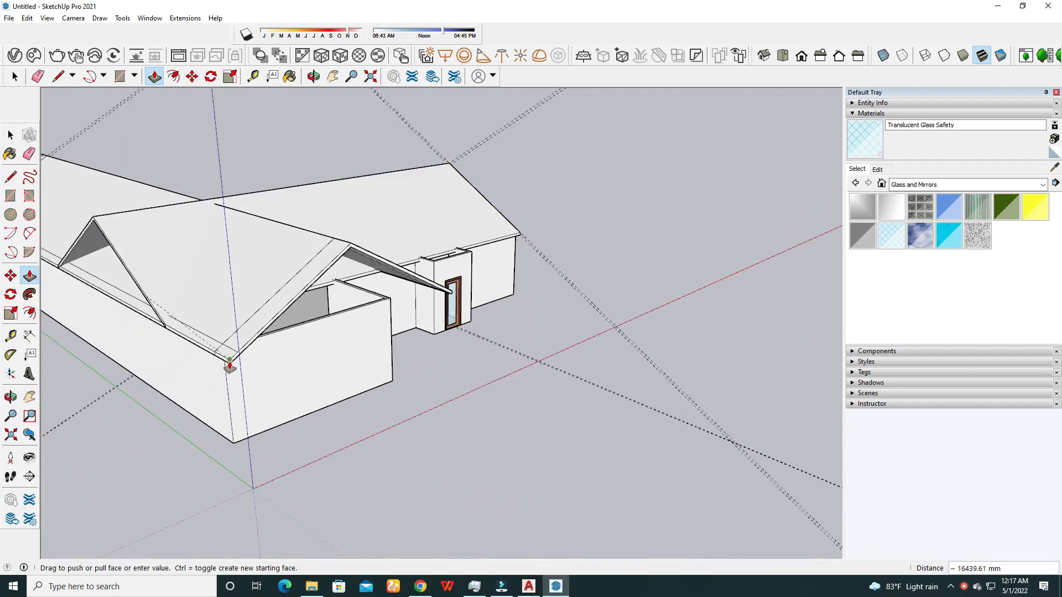
scroll(230, 358, "down", 3)
middle_click_drag(230, 356, 313, 382)
Delete the remaining construction guides around the house model.
left_click(11, 135)
scroll(297, 249, "up", 3)
middle_click_drag(296, 249, 231, 351)
scroll(374, 315, "down", 4)
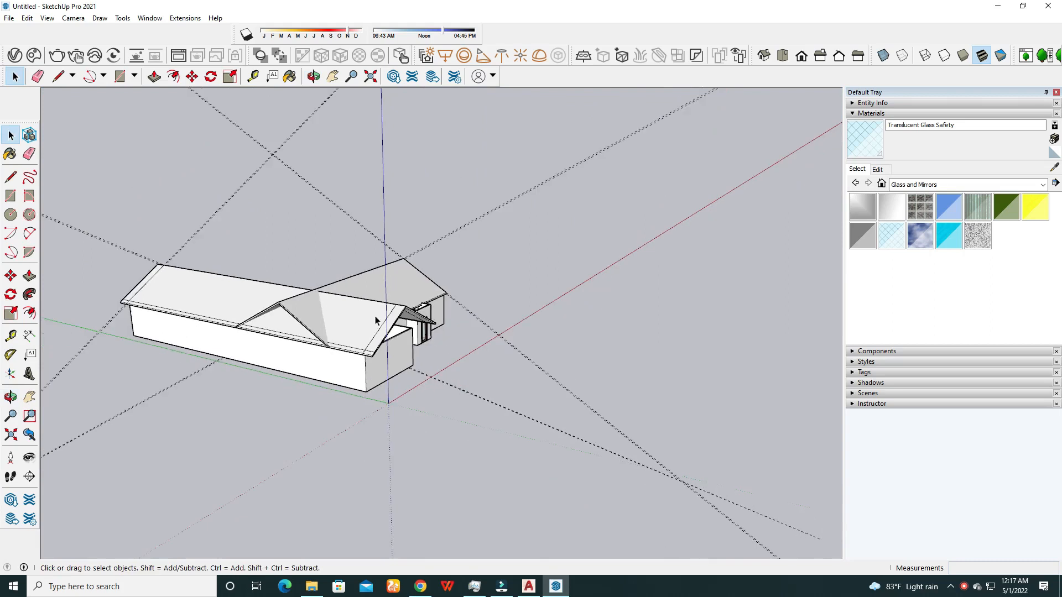
scroll(298, 315, "up", 3)
scroll(314, 309, "down", 3)
middle_click_drag(314, 308, 265, 265)
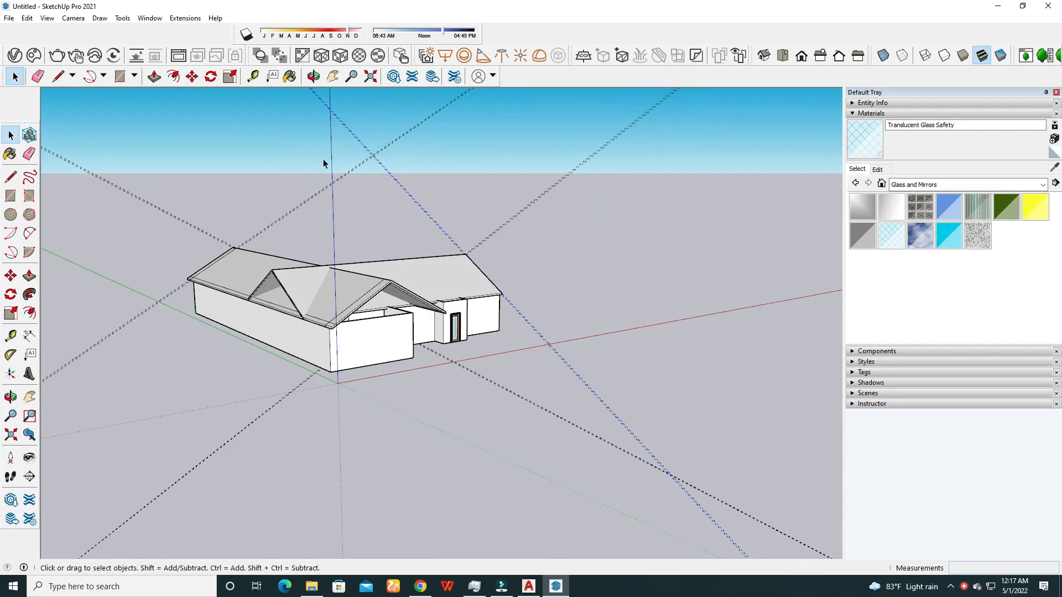
left_click_drag(320, 145, 320, 145)
key("Delete")
key("Delete")
left_click_drag(489, 436, 489, 437)
middle_click_drag(379, 348, 288, 272)
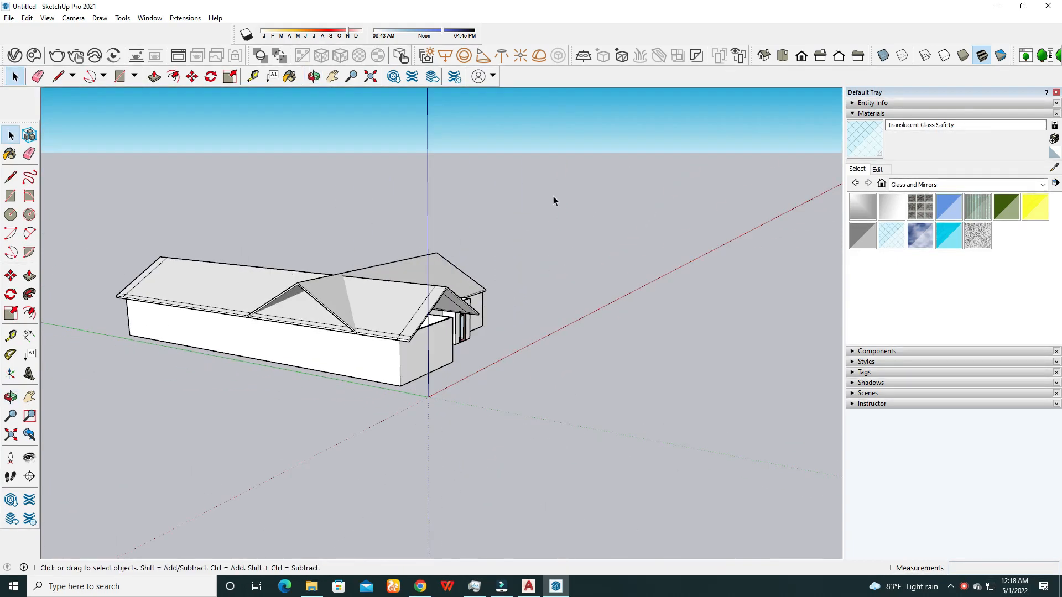
Select the entire house and intersect its faces with the model.
left_click_drag(129, 423, 130, 424)
left_click_drag(545, 111, 120, 320)
left_click_drag(112, 443, 112, 443)
right_click(189, 316)
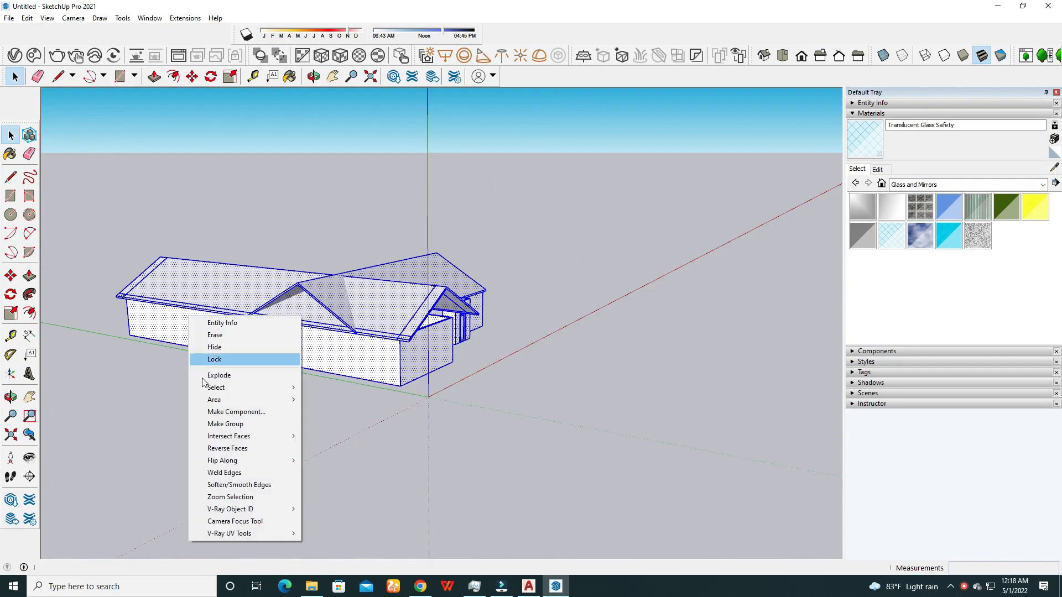
mouse_move(213, 436)
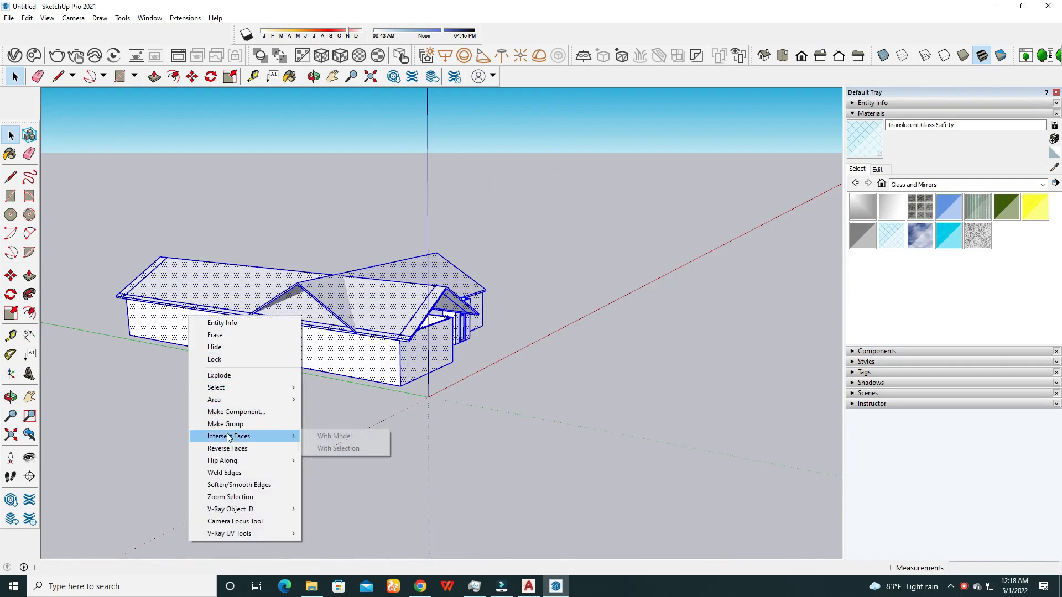
left_click(334, 437)
Erase the leftover wall-line edges on the long wing's roof slope and inside the cross gable's triangular area.
scroll(287, 317, "up", 3)
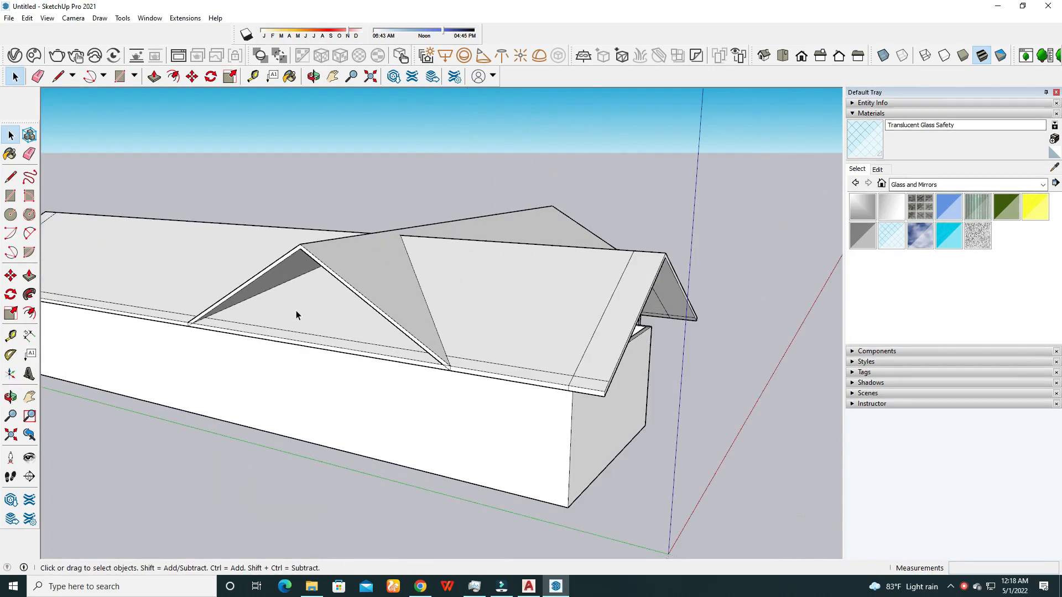
scroll(363, 334, "down", 3)
middle_click_drag(363, 334, 331, 285)
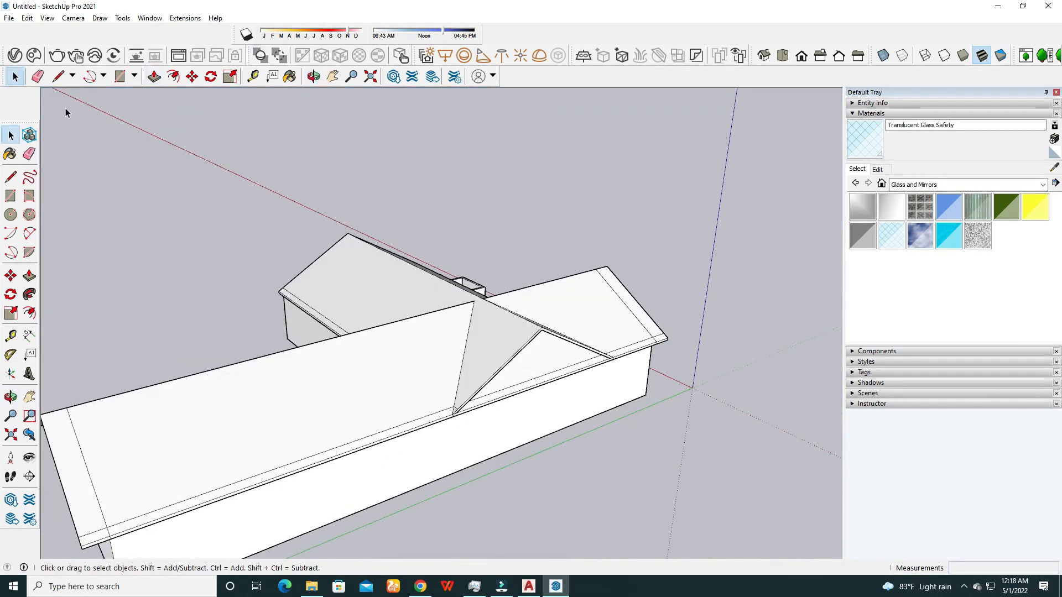
left_click(37, 76)
left_click(398, 425)
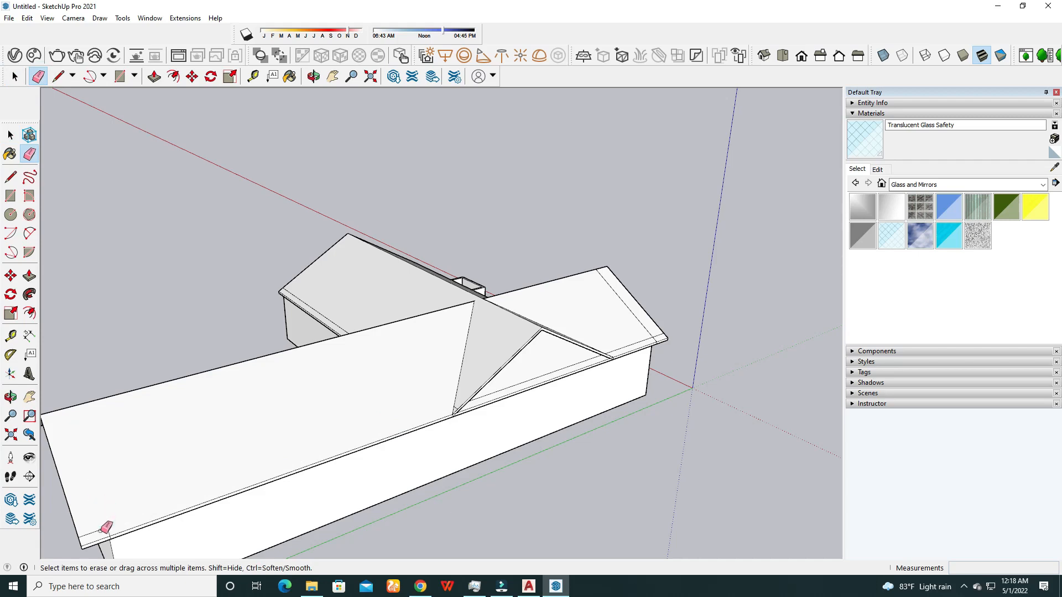
scroll(448, 409, "up", 6)
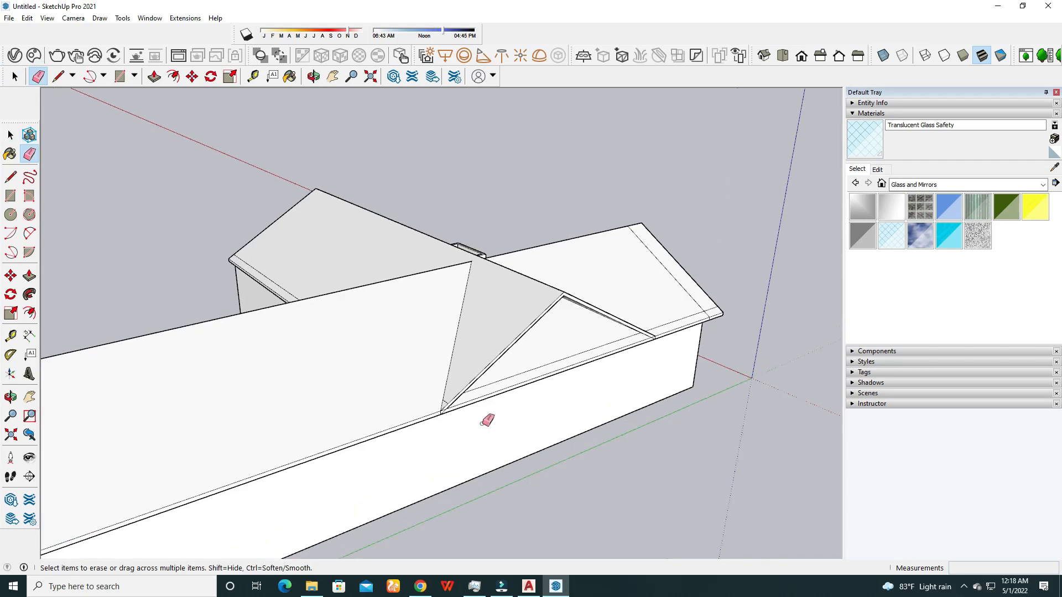
scroll(448, 412, "up", 4)
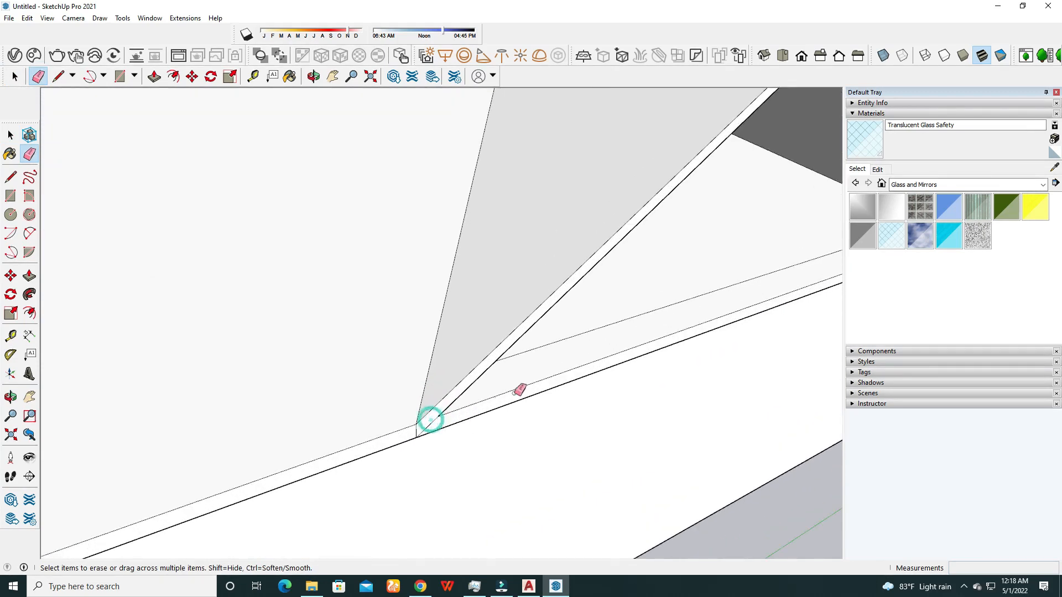
scroll(536, 348, "down", 10)
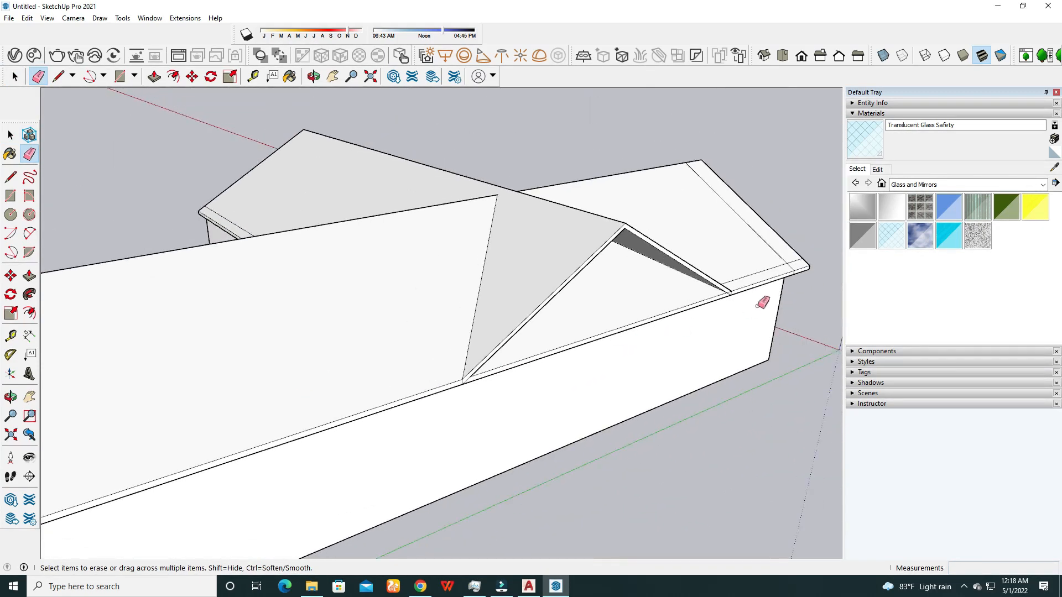
Erase the leftover wall-line edge on the side wing's roof slope above the door side and its short eave-fascia edge.
left_click_drag(293, 347, 321, 361)
middle_click_drag(413, 293, 379, 249)
scroll(308, 310, "up", 6)
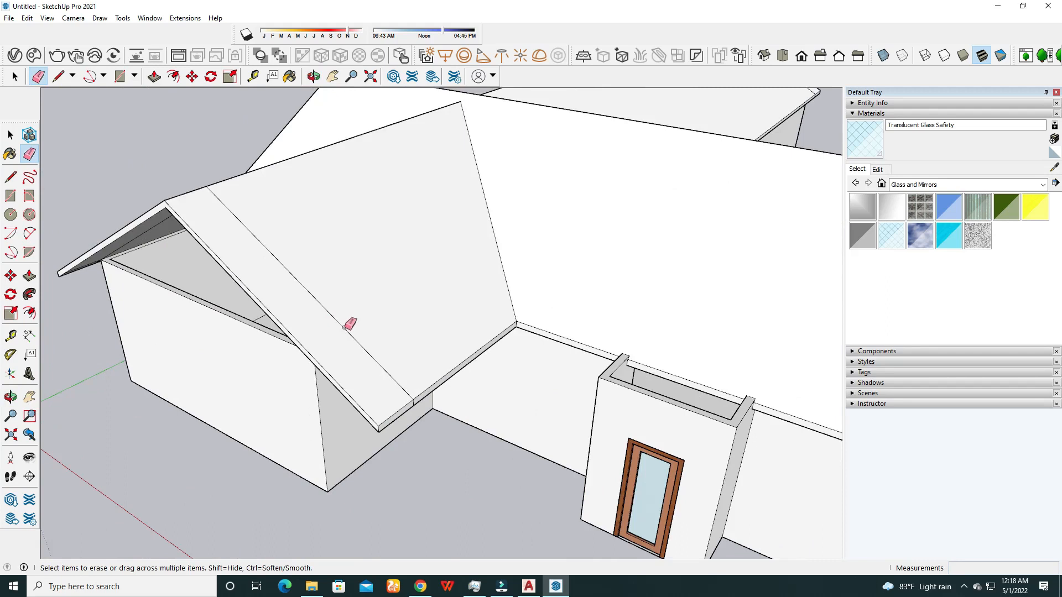
left_click(353, 327)
scroll(352, 326, "up", 4)
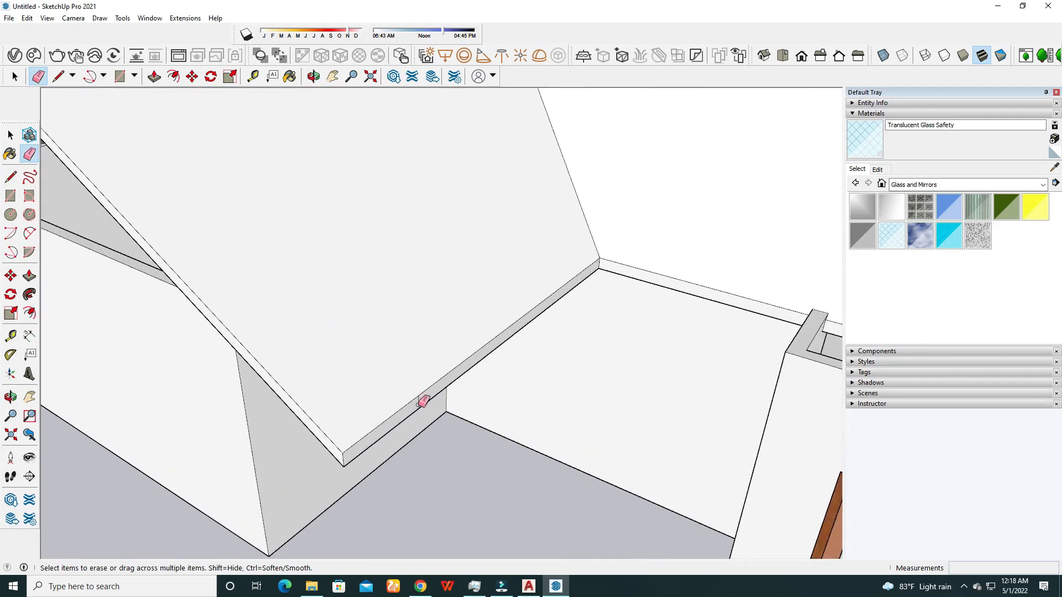
Erase the short leftover edge on the long wing's eave fascia above the wall corner.
scroll(423, 401, "down", 8)
middle_click_drag(415, 373, 343, 346)
scroll(547, 353, "up", 8)
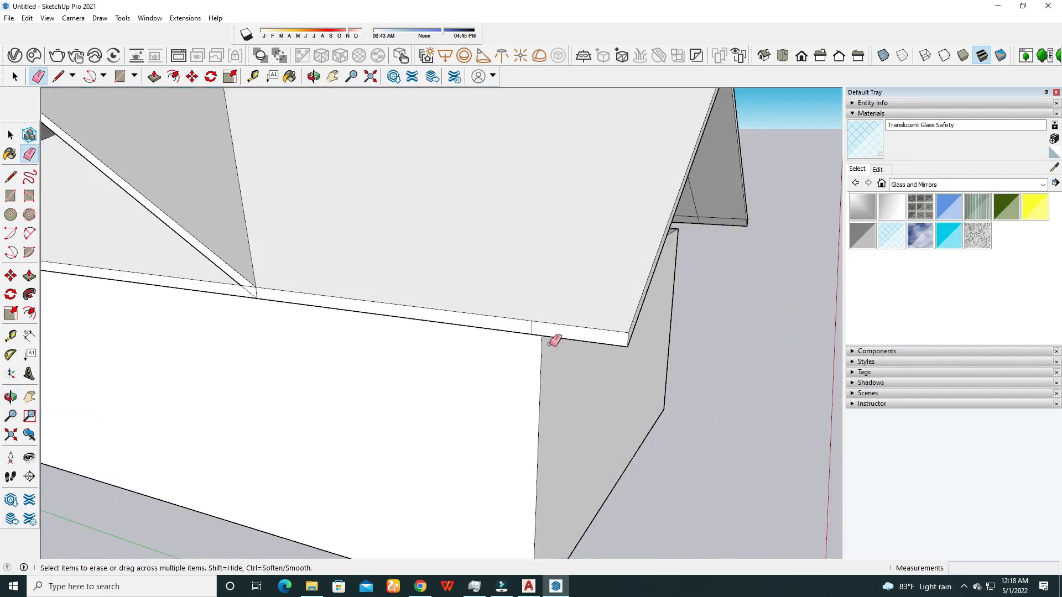
scroll(534, 328, "down", 2)
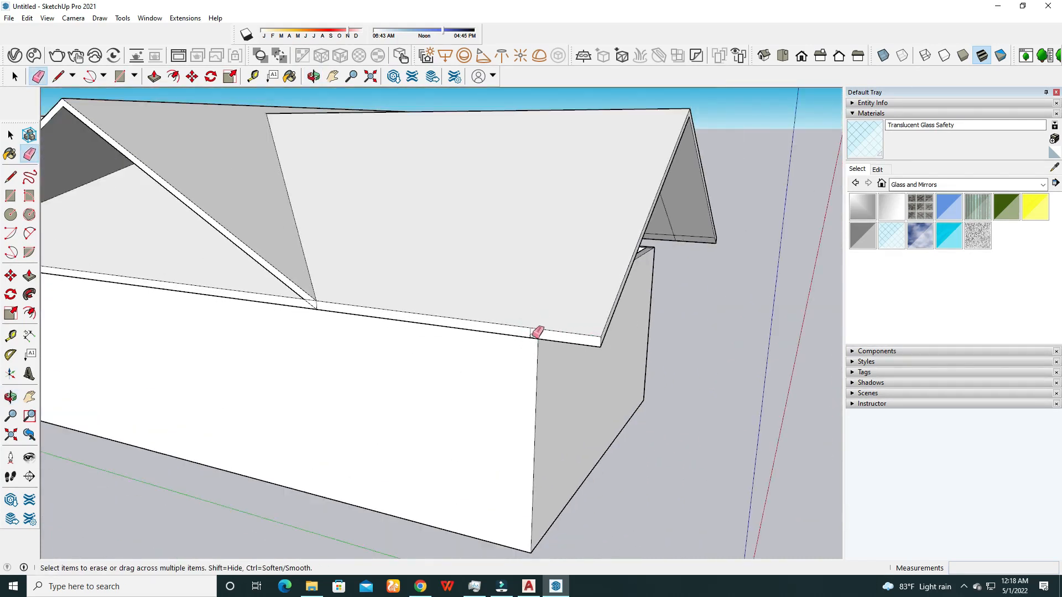
left_click(530, 334)
Erase the leftover intersection edge where the foot of the cross gable meets the long wing's eave.
scroll(530, 352, "down", 5)
middle_click_drag(203, 337, 485, 340)
scroll(362, 353, "down", 1)
scroll(642, 325, "up", 10)
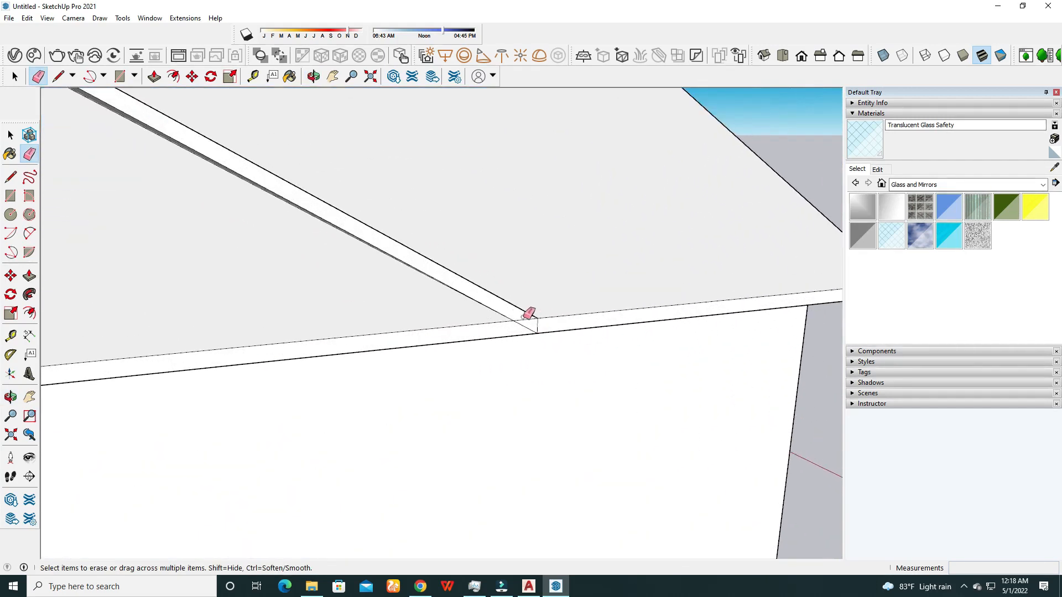
scroll(531, 316, "down", 8)
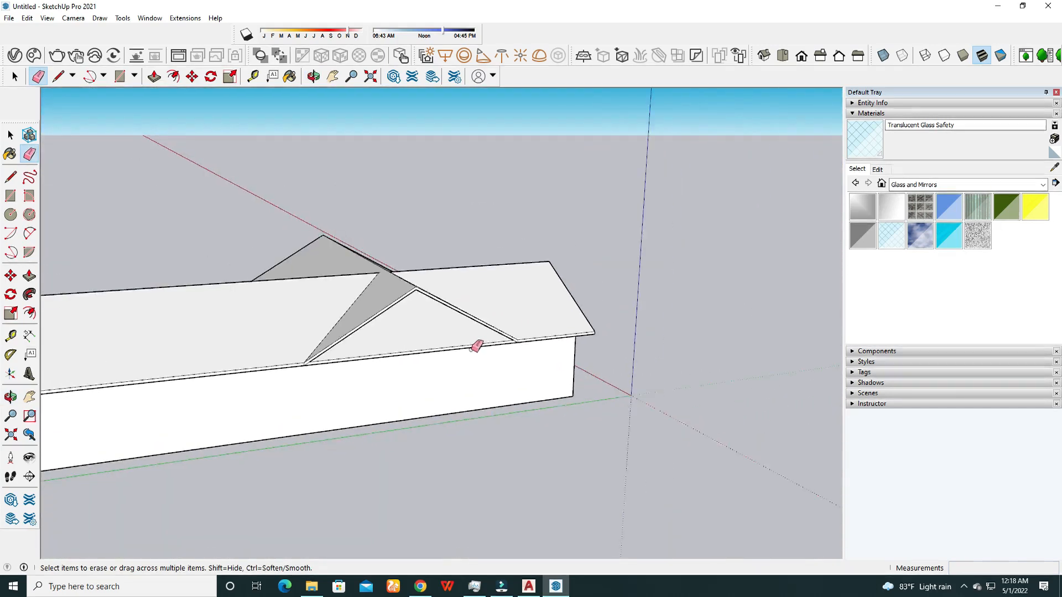
Erase the short leftover edges on the eave fascia around the long wing's far gable end.
scroll(474, 419, "up", 8)
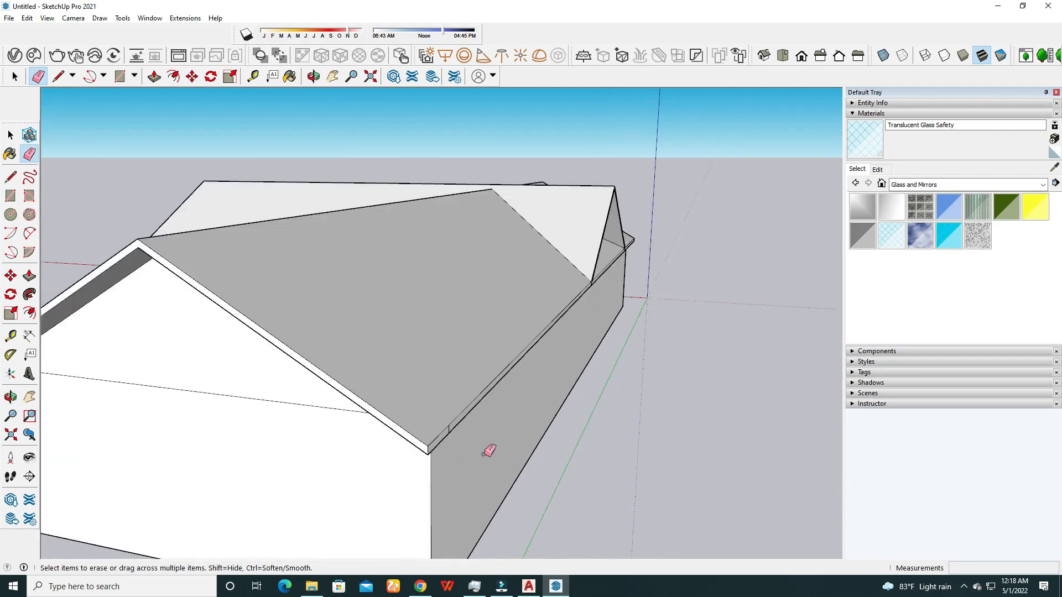
scroll(449, 419, "down", 8)
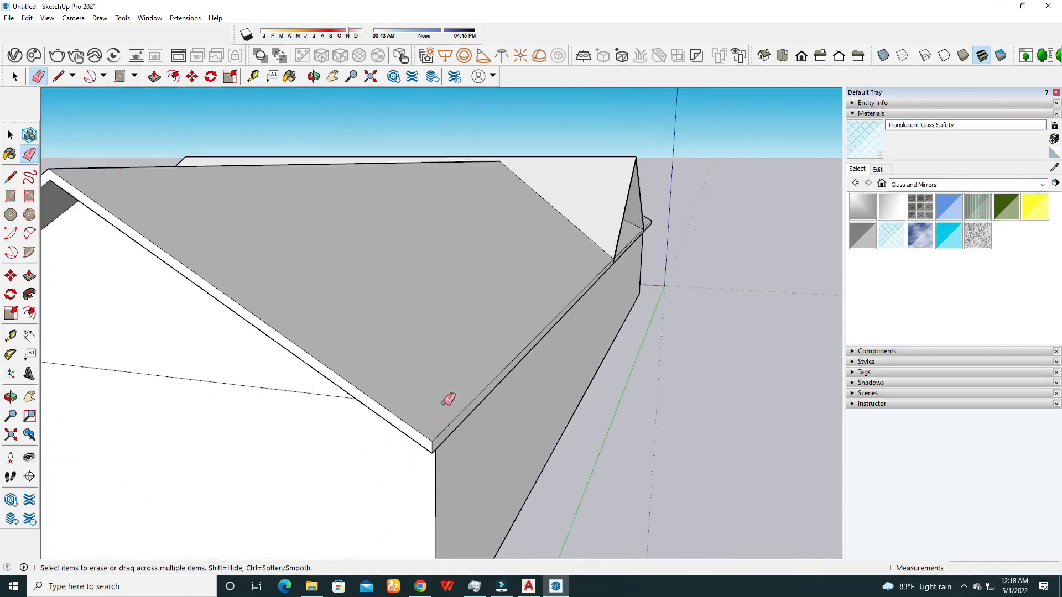
middle_click_drag(321, 337, 619, 336)
scroll(603, 432, "up", 6)
scroll(598, 387, "up", 2)
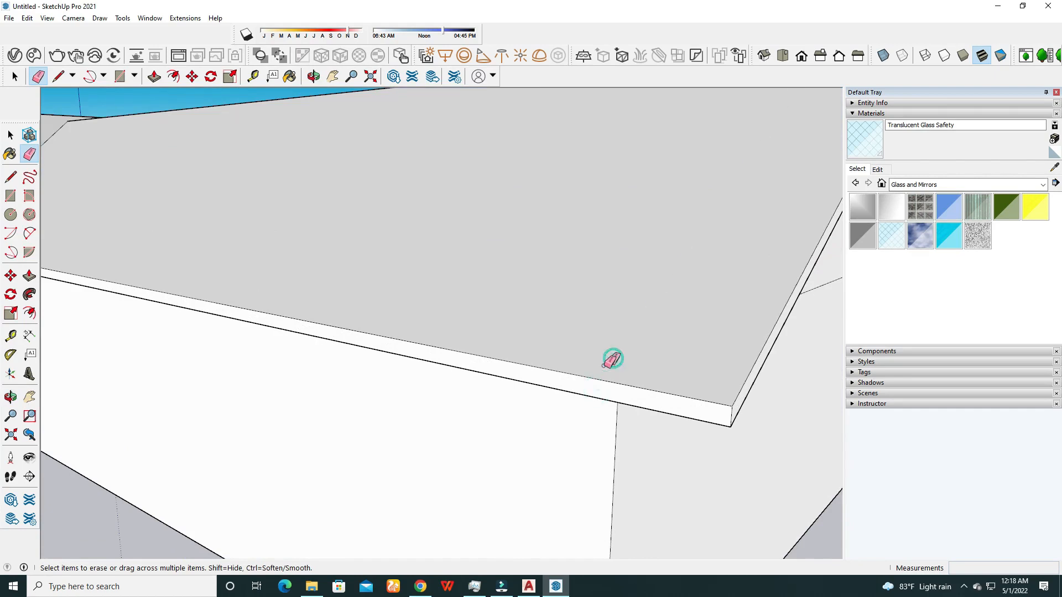
Erase the leftover line running parallel to the eave on the side wing's opposite roof slope.
scroll(612, 360, "down", 8)
middle_click_drag(445, 363, 399, 308)
scroll(220, 387, "up", 6)
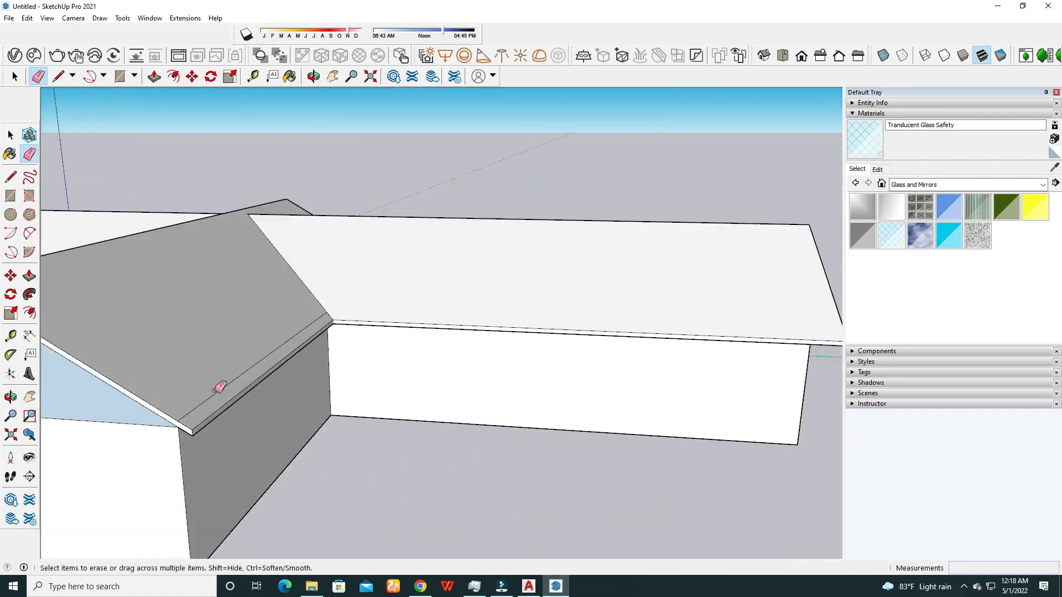
scroll(220, 388, "up", 1)
Reverse the blue triangular gable face at the end of the side wing so its front side faces outward.
scroll(221, 387, "down", 8)
mouse_move(450, 356)
middle_mouse_down()
mouse_move(406, 342)
mouse_move(526, 372)
mouse_move(507, 344)
mouse_move(521, 349)
middle_mouse_up()
scroll(531, 374, "up", 5)
left_click(10, 134)
scroll(576, 366, "down", 5)
scroll(521, 350, "up", 4)
scroll(521, 349, "up", 2)
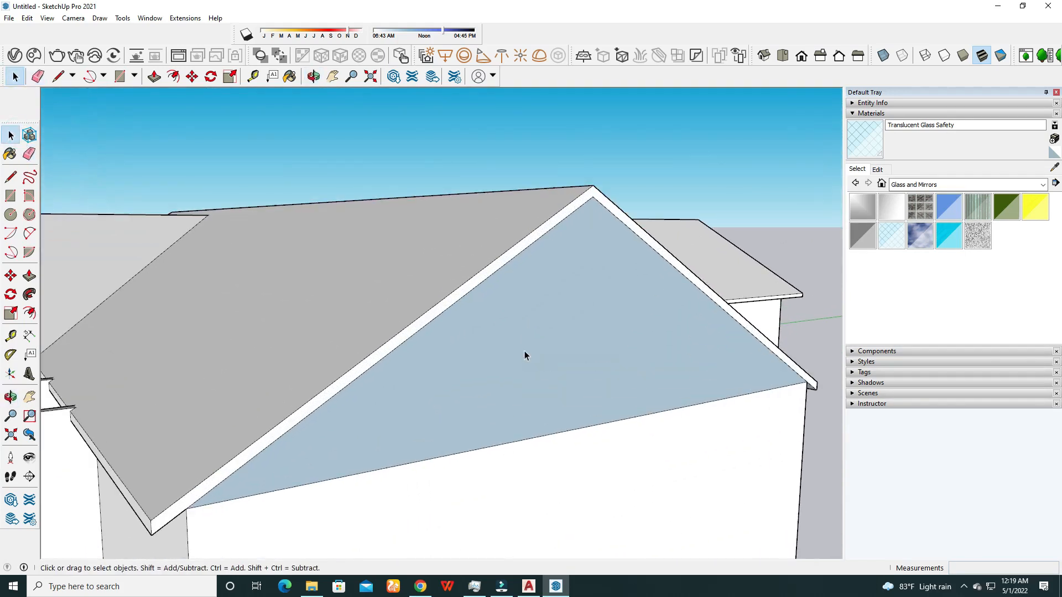
left_click(516, 351)
right_click(518, 350)
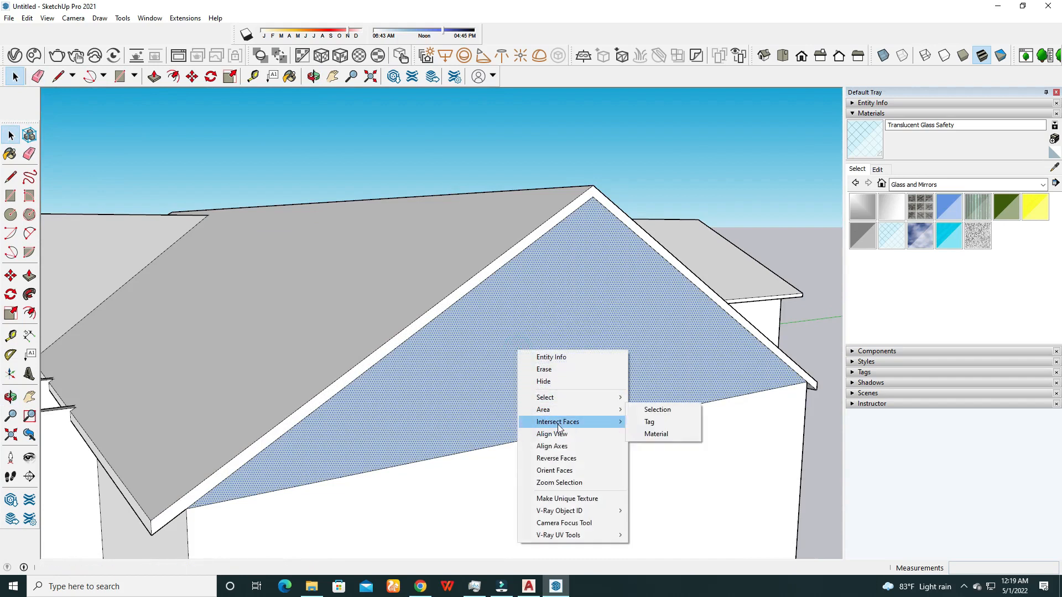
left_click(556, 459)
scroll(517, 297, "down", 3)
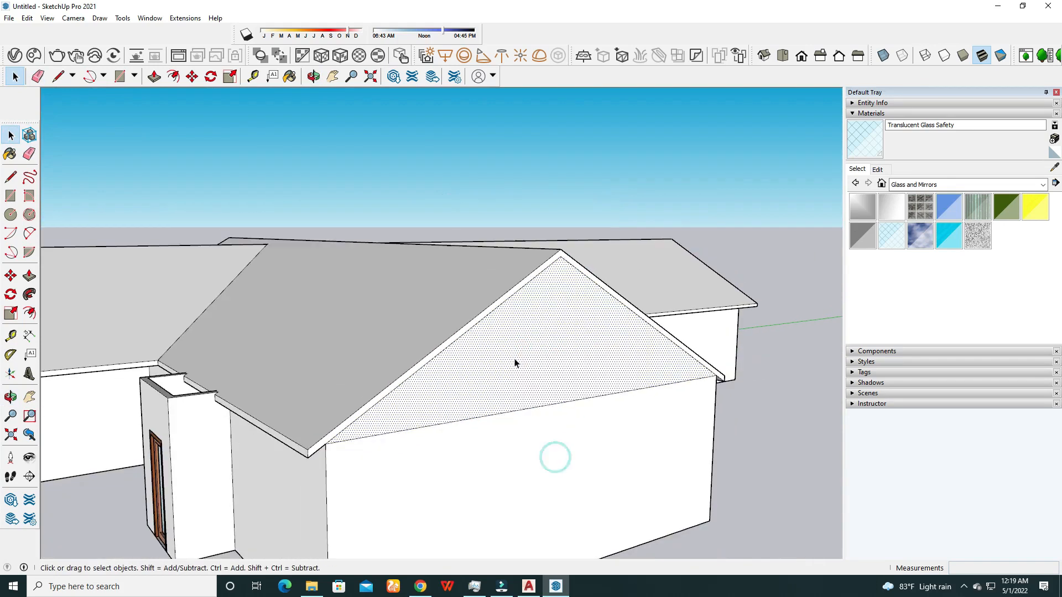
left_click(749, 408)
Erase the seam between the triangular gable face and the wall below so they form one surface.
scroll(520, 407, "up", 3)
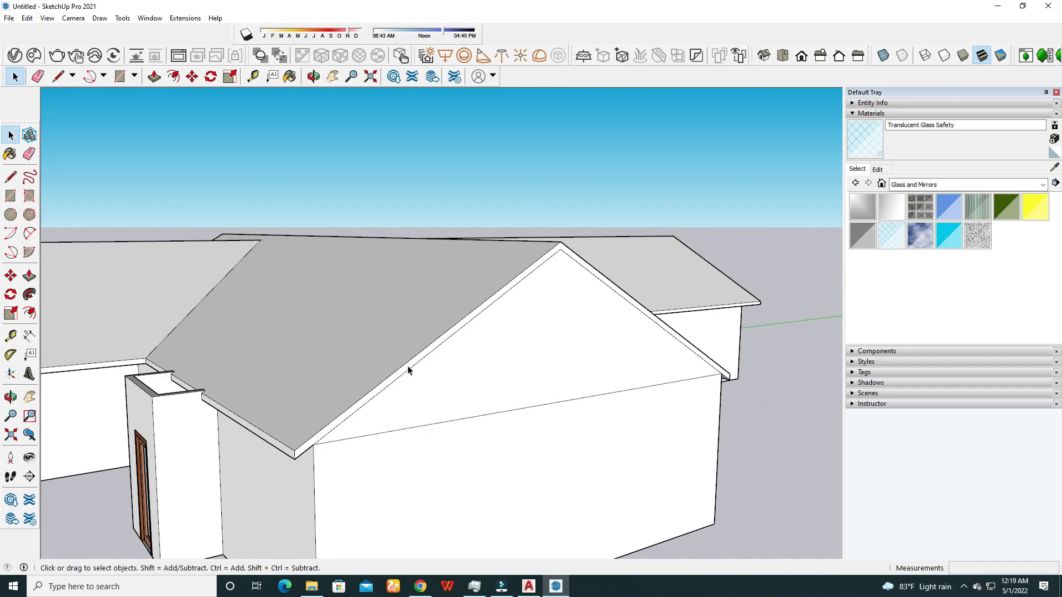
left_click(30, 154)
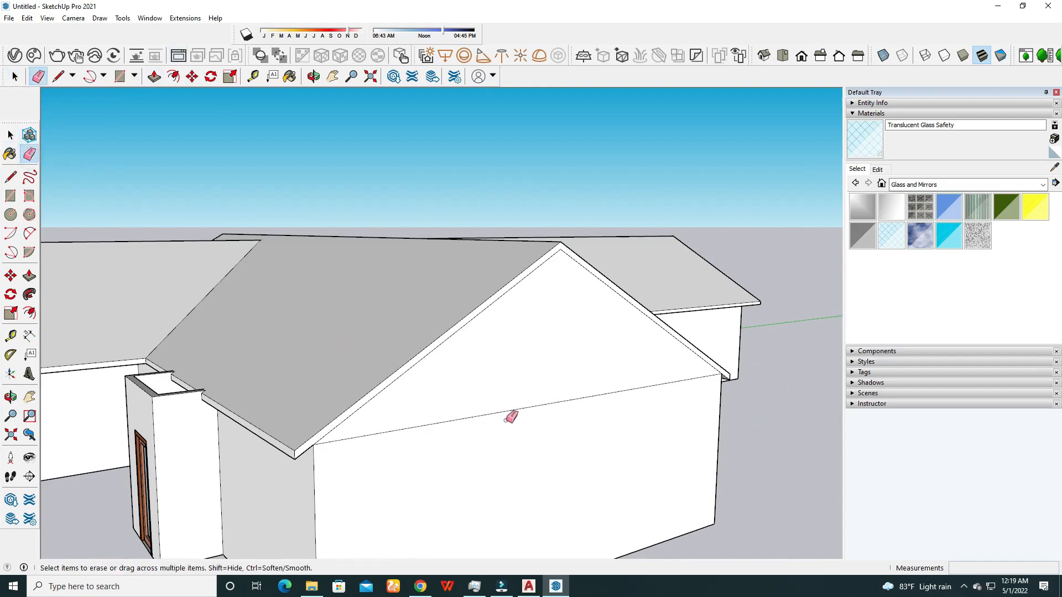
scroll(566, 420, "down", 3)
middle_click_drag(621, 367, 376, 335)
scroll(381, 311, "up", 3)
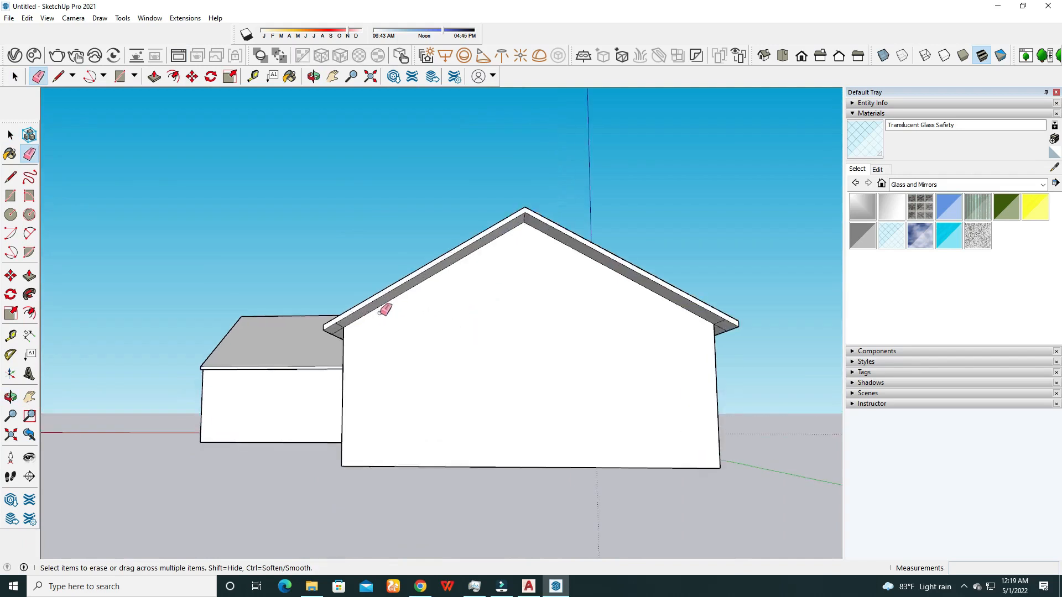
Erase the leftover soffit edges at the eave corners of the gable end.
middle_click_drag(609, 330, 474, 334)
scroll(214, 358, "up", 5)
scroll(355, 294, "up", 3)
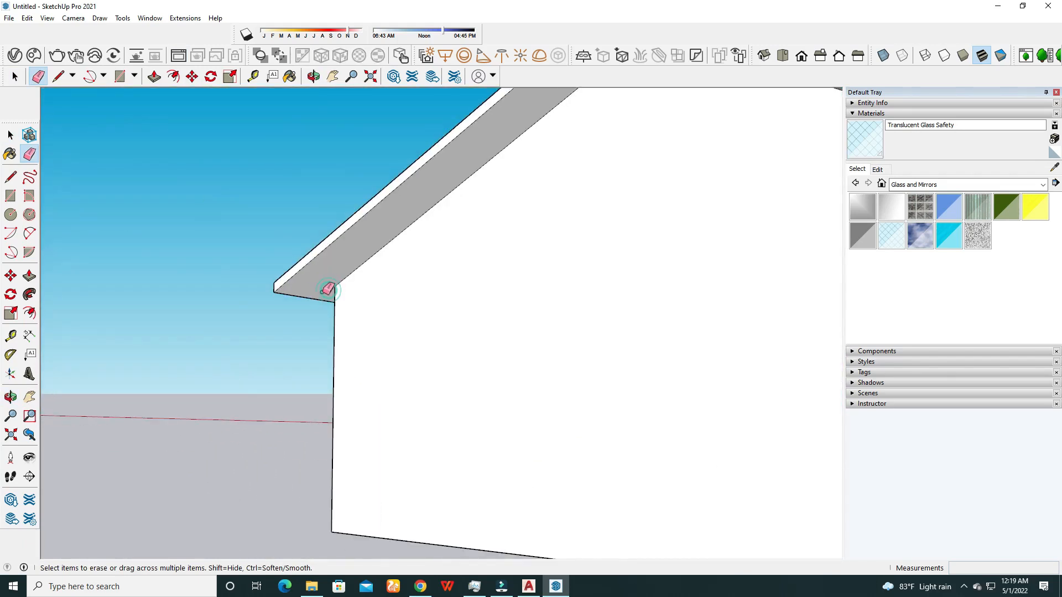
scroll(323, 292, "down", 5)
Try to erase the eave edge beneath the triangular roof face enclosed by the cross gable.
middle_click_drag(489, 279, 114, 394)
middle_click_drag(514, 299, 297, 230)
scroll(392, 347, "up", 4)
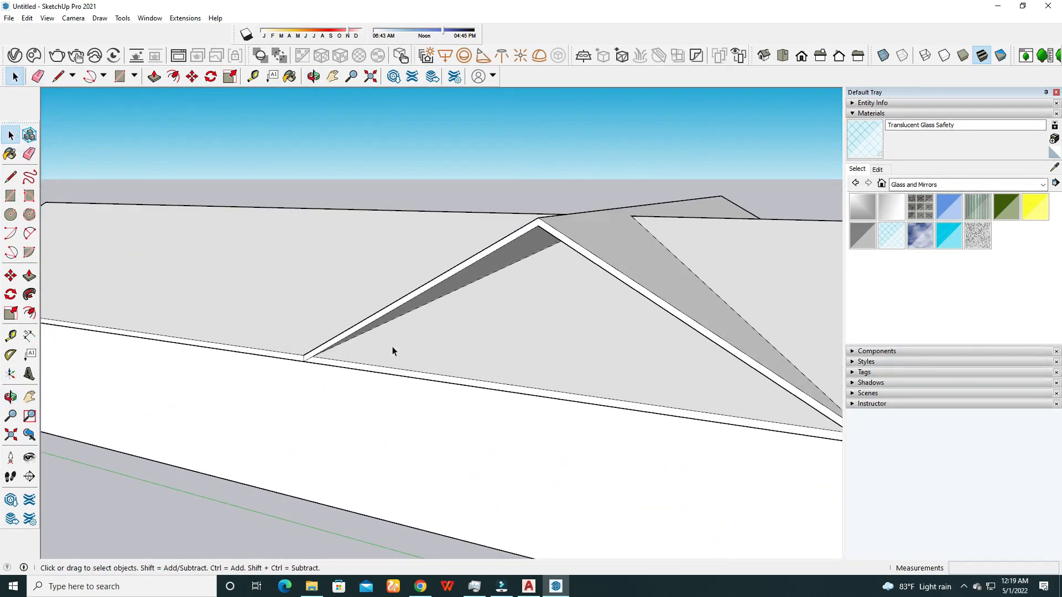
scroll(354, 364, "down", 3)
scroll(466, 362, "up", 3)
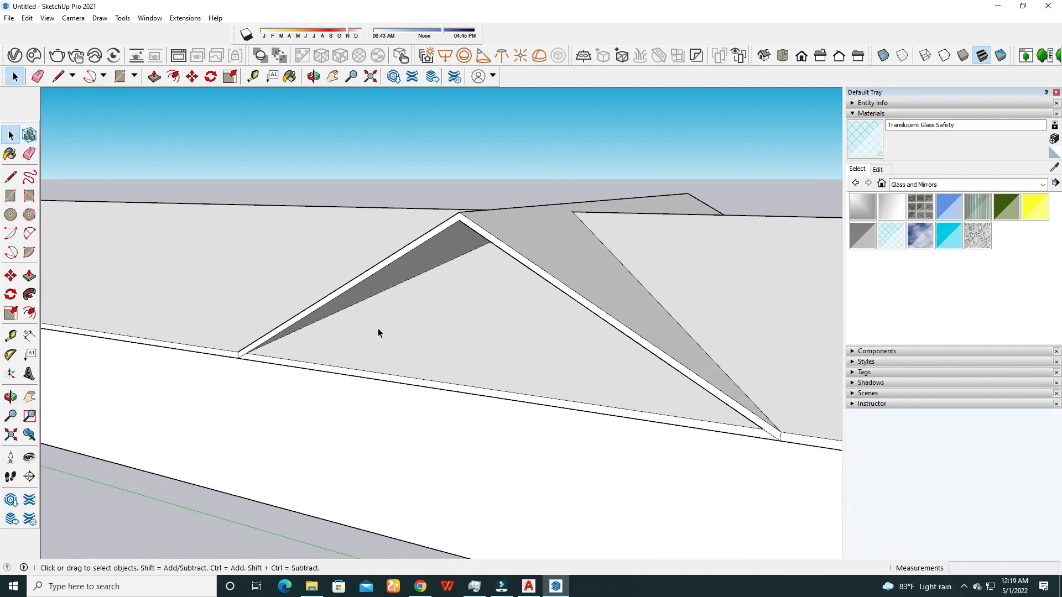
middle_click_drag(453, 310, 567, 306)
left_click(569, 304)
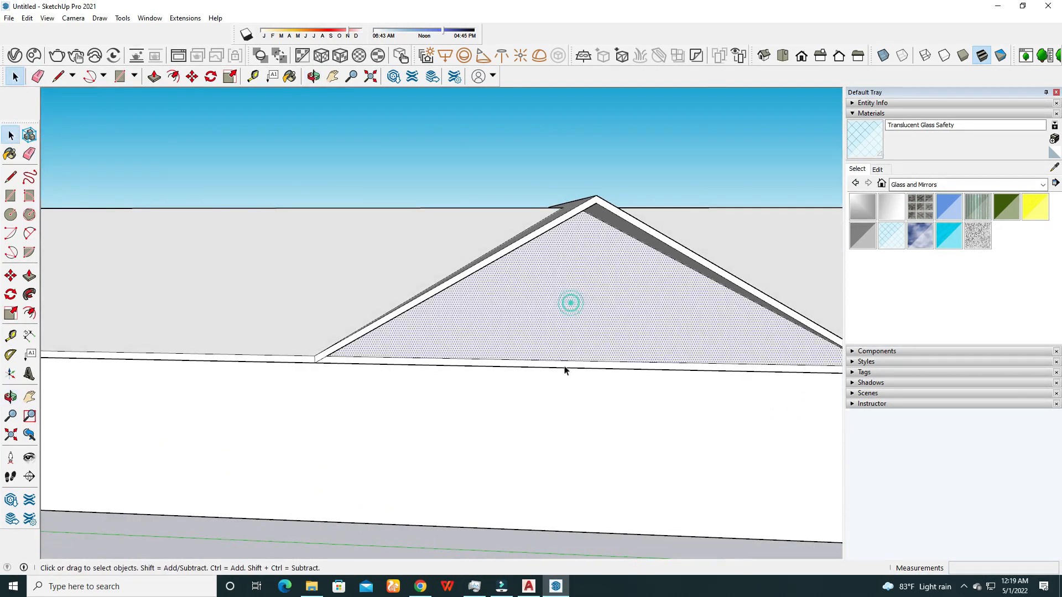
left_click(29, 153)
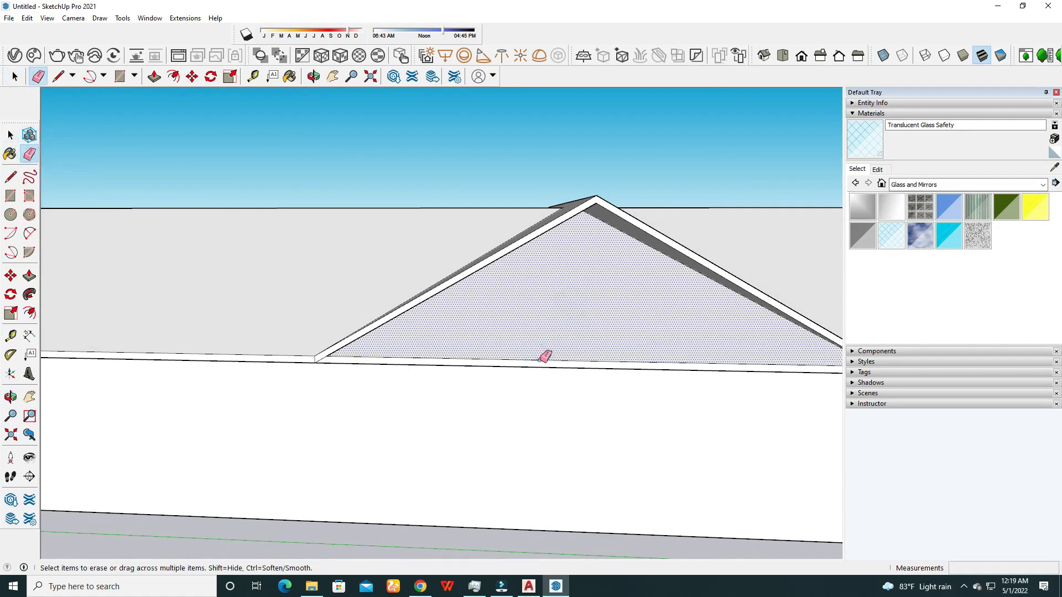
mouse_move(548, 360)
middle_mouse_down()
mouse_move(481, 372)
mouse_move(405, 368)
mouse_move(313, 325)
mouse_move(327, 334)
middle_mouse_up()
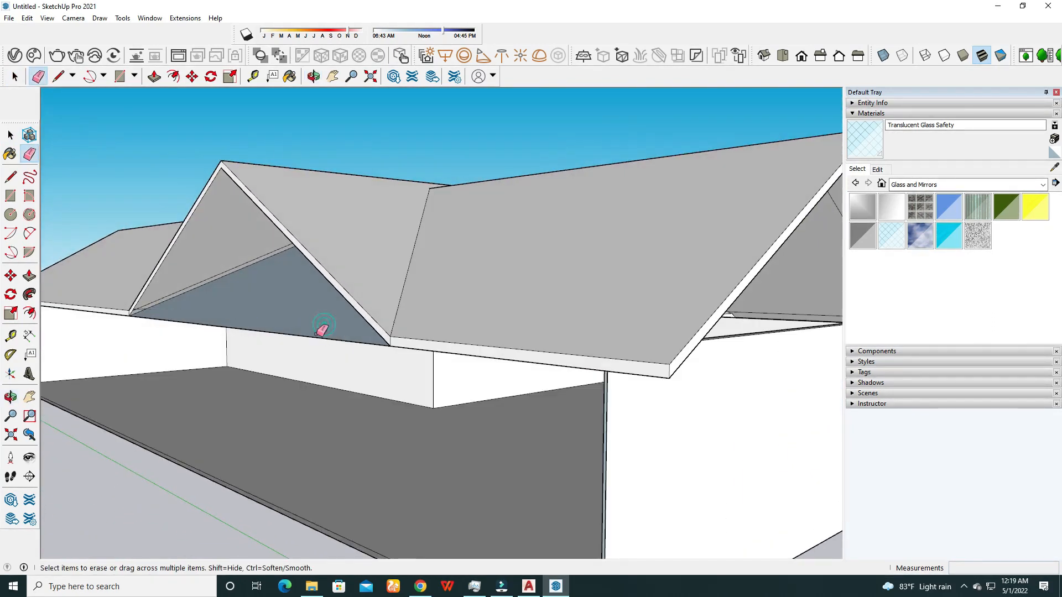
left_click_drag(341, 383, 340, 359)
mouse_move(325, 319)
left_mouse_down()
mouse_move(318, 333)
mouse_move(336, 333)
left_mouse_up()
key("ctrl+z")
Delete the triangular roof face enclosed by the cross gable and the leftover edge behind its eave strip.
left_click(10, 135)
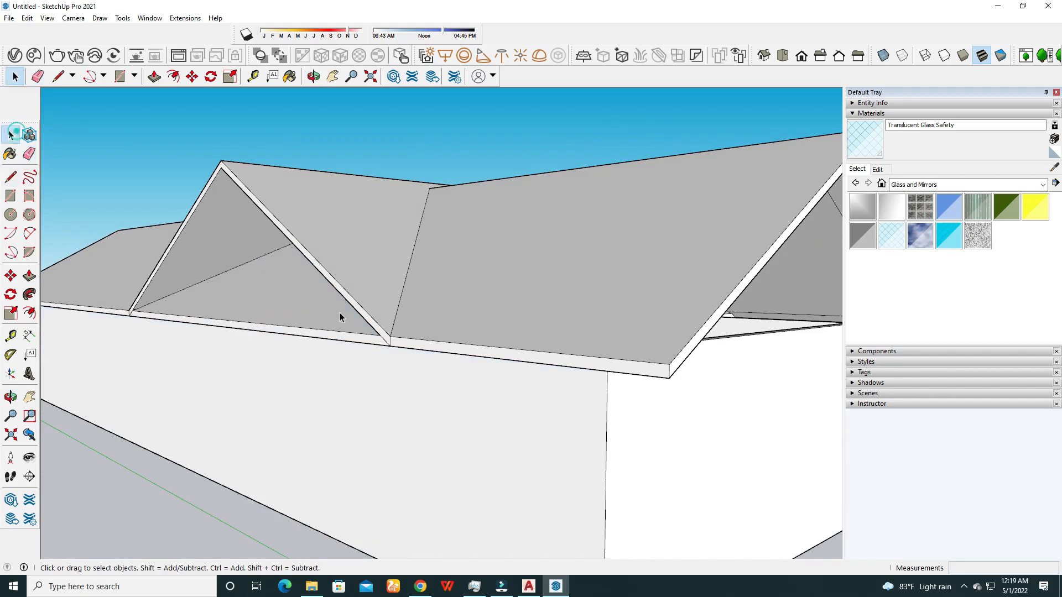
left_click(339, 314)
middle_click_drag(334, 353, 513, 404)
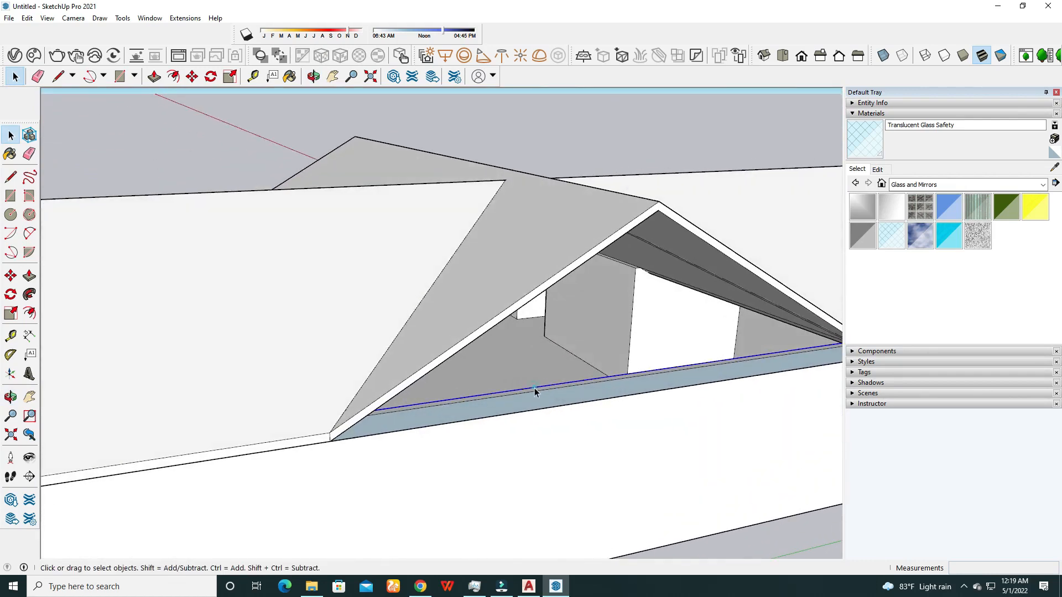
middle_click_drag(603, 399, 495, 317)
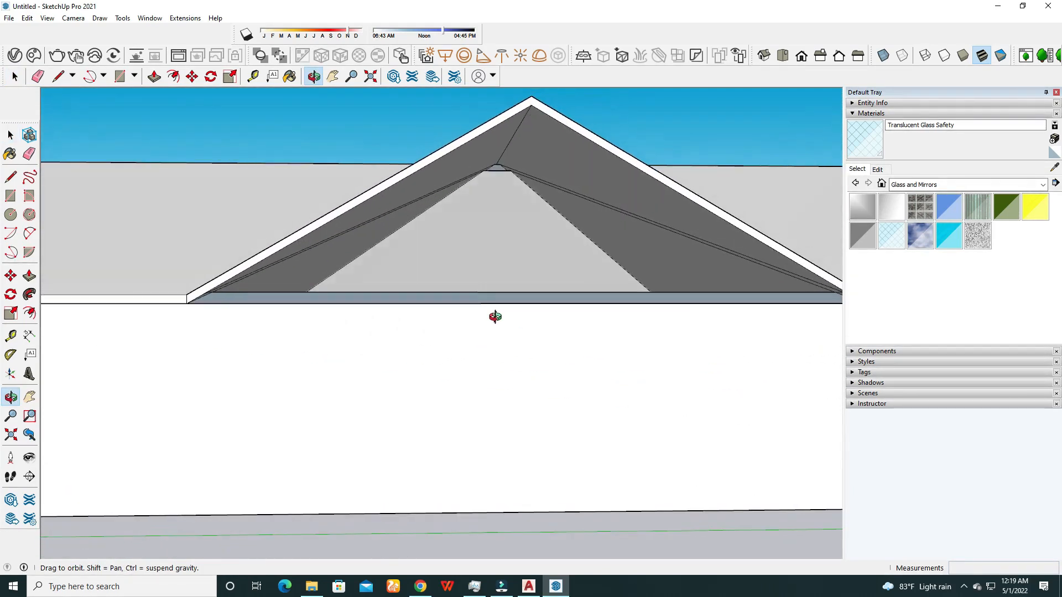
Delete the faces of the narrow leftover roof strip spanning the opening inside the side wing's roof.
mouse_move(516, 248)
middle_mouse_down()
mouse_move(434, 273)
mouse_move(400, 363)
mouse_move(522, 238)
middle_mouse_up()
scroll(517, 259, "up", 5)
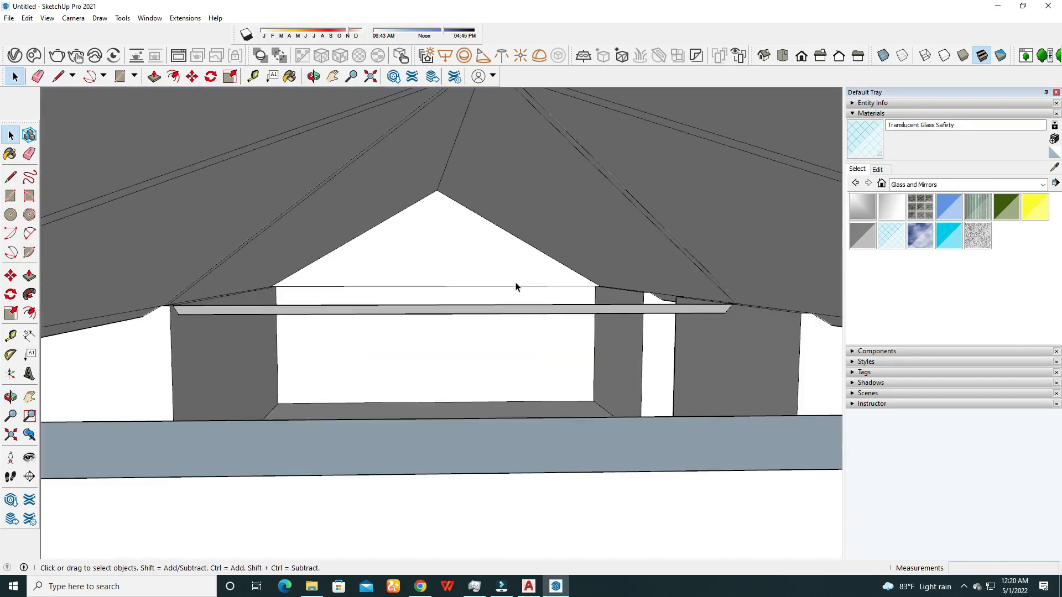
left_click(516, 302)
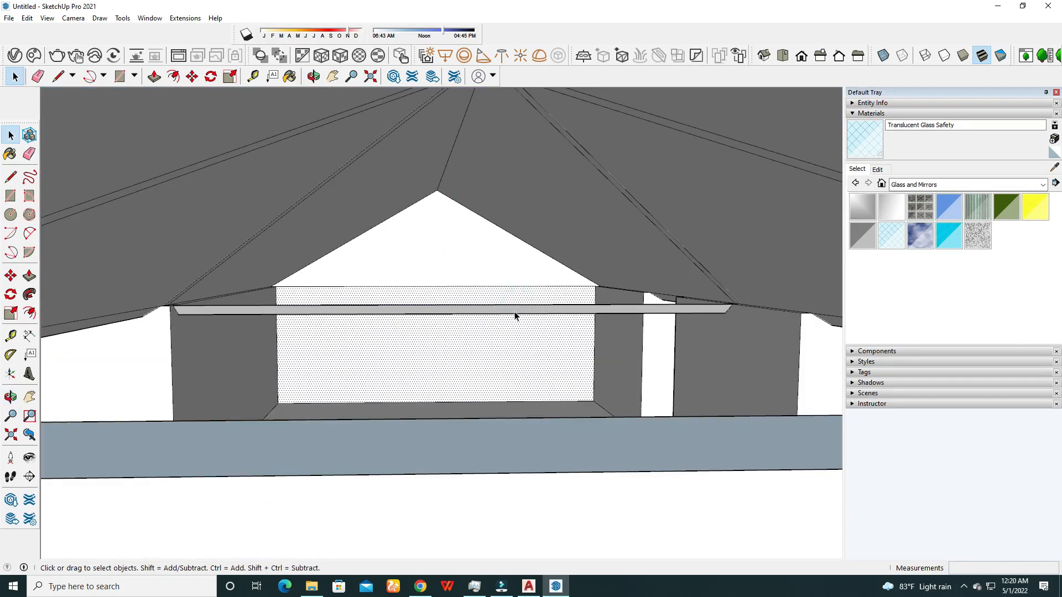
left_click(507, 305)
key("Delete")
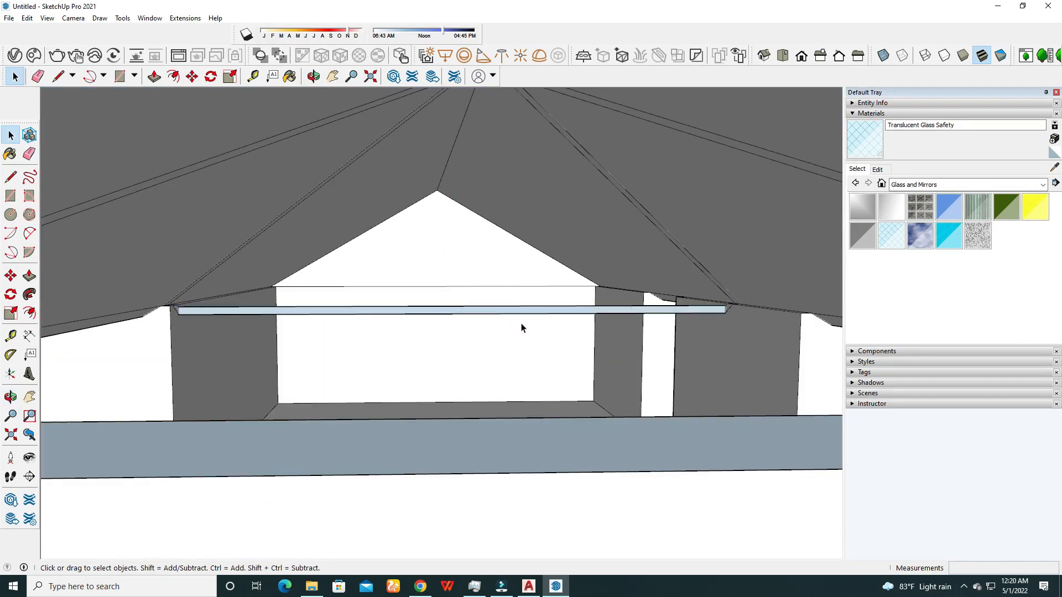
left_click(526, 310)
key("Delete")
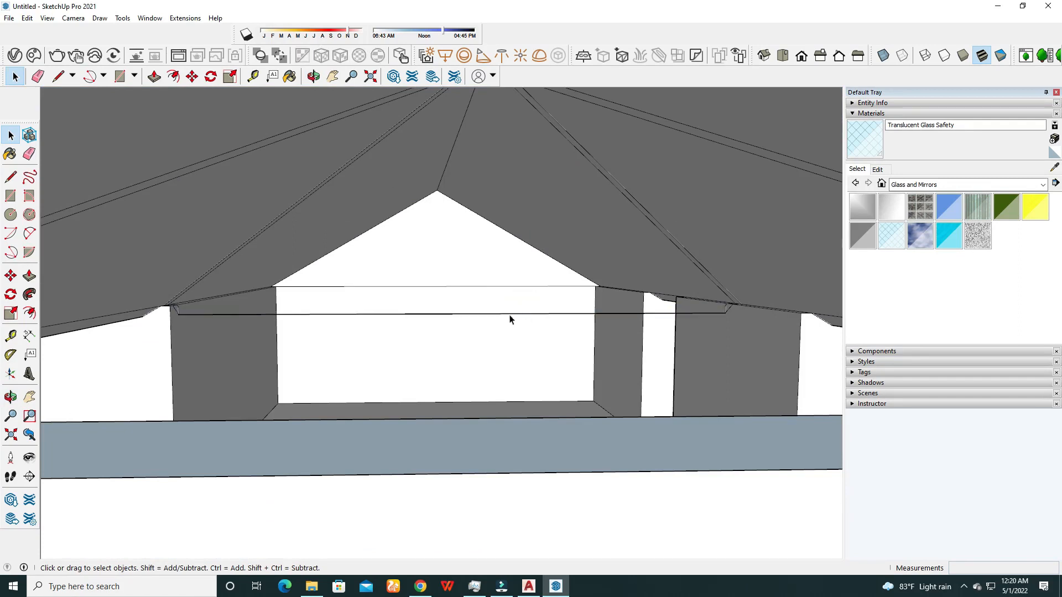
Erase the leftover strip edge spanning the opening beneath the cross gable and the small stray edges at its corner.
left_click(510, 314)
key("Delete")
middle_click_drag(645, 325, 701, 328)
scroll(724, 318, "up", 4)
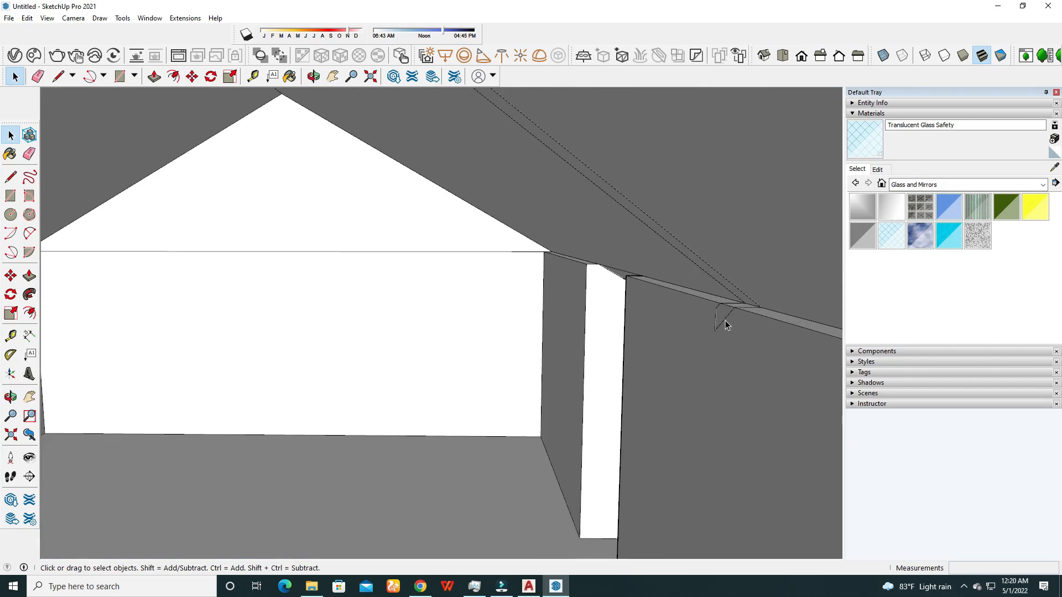
key("Delete")
left_click(715, 316)
left_click(715, 332)
Delete the triangular roof face enclosed by the side wing's open gable end.
middle_click_drag(617, 330, 295, 355)
left_click(331, 348)
key("Delete")
middle_click_drag(395, 357, 330, 357)
left_click(316, 336)
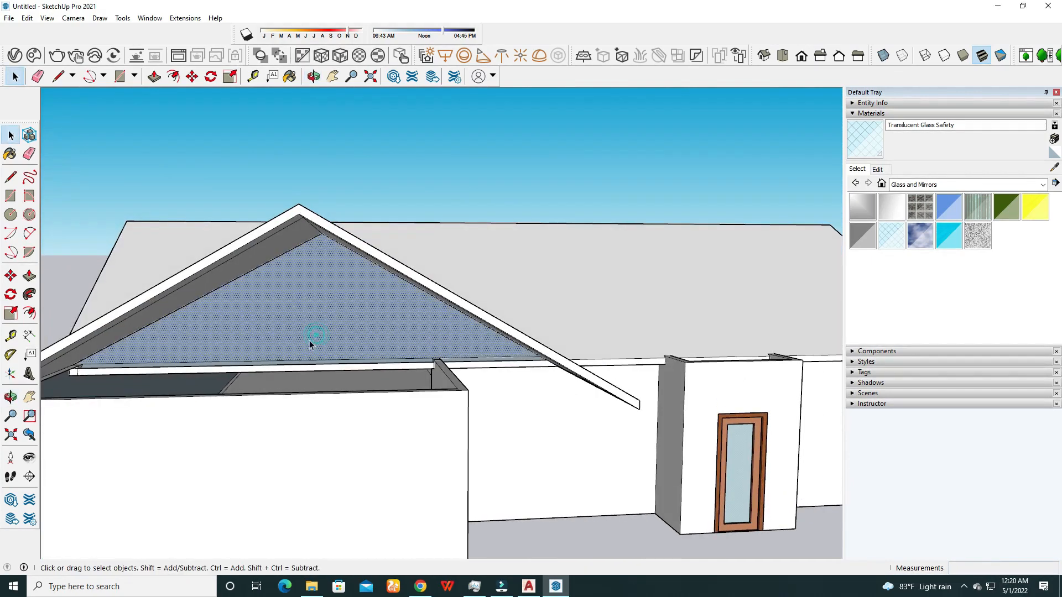
key("Delete")
Delete the faces and remaining edges of the nearest eave strip crossing the opening inside the side wing's gable.
scroll(235, 383, "up", 5)
middle_click_drag(395, 357, 426, 401)
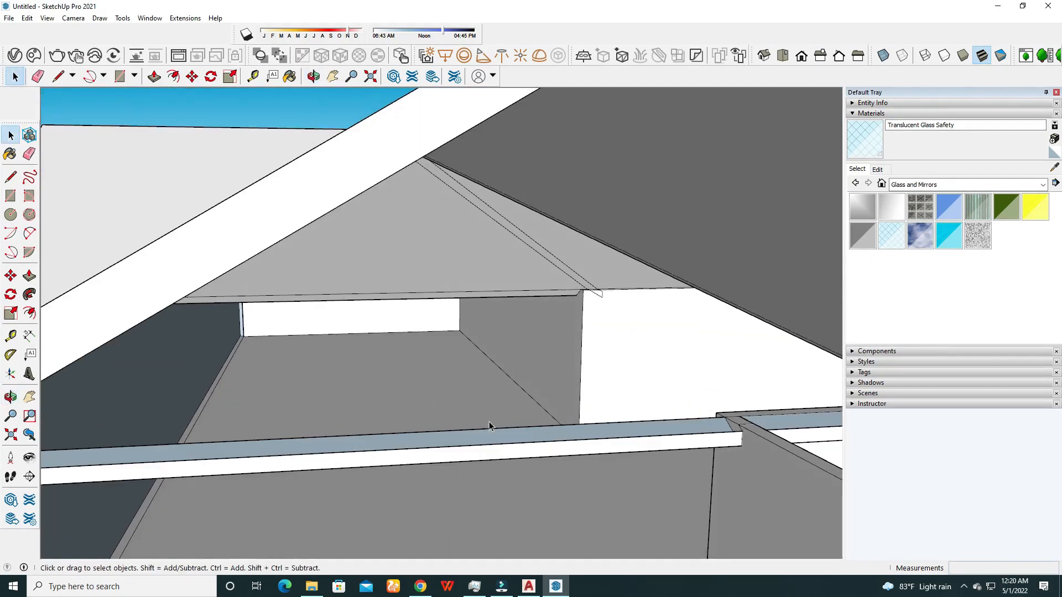
left_click(490, 444)
key("Delete")
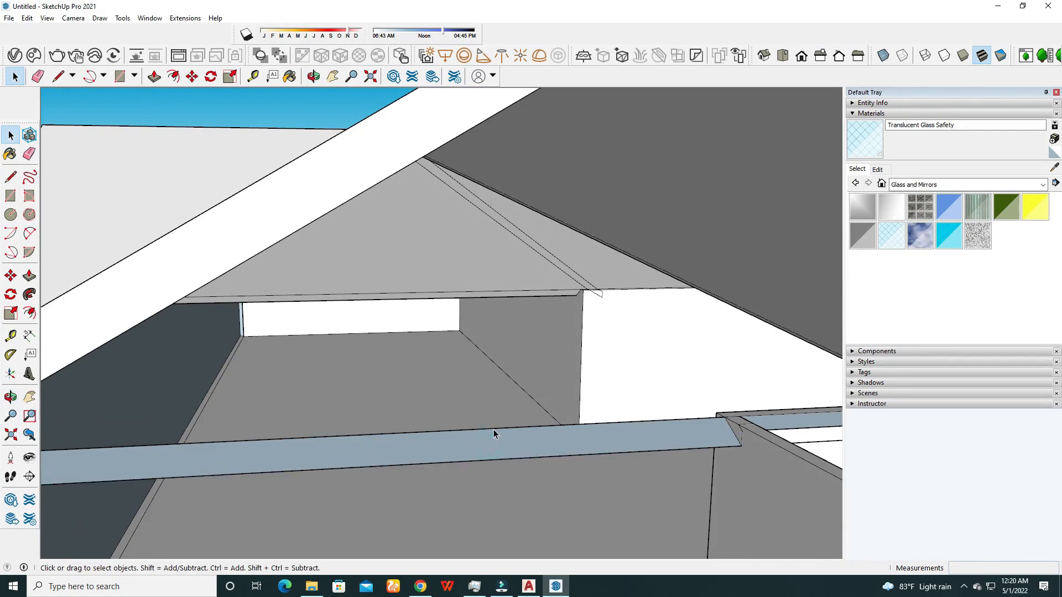
left_click(492, 429)
key("Delete")
left_click(492, 458)
left_click(503, 457)
key("Delete")
Delete the inner triangular roof face visible through the side wing's gable opening.
middle_click_drag(748, 434, 521, 334)
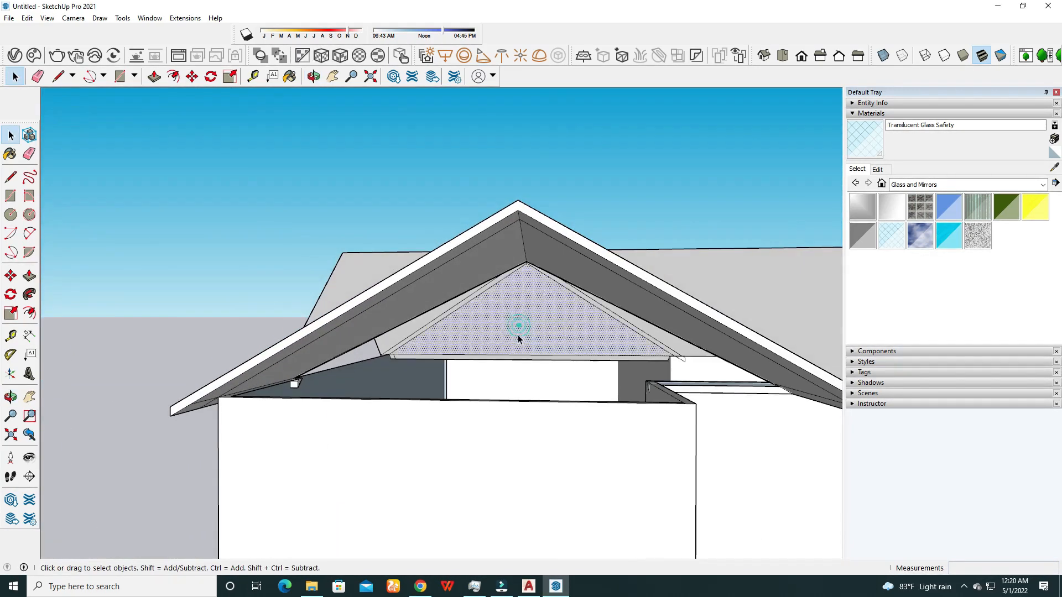
left_click(517, 334)
scroll(512, 368, "up", 4)
left_click(516, 270)
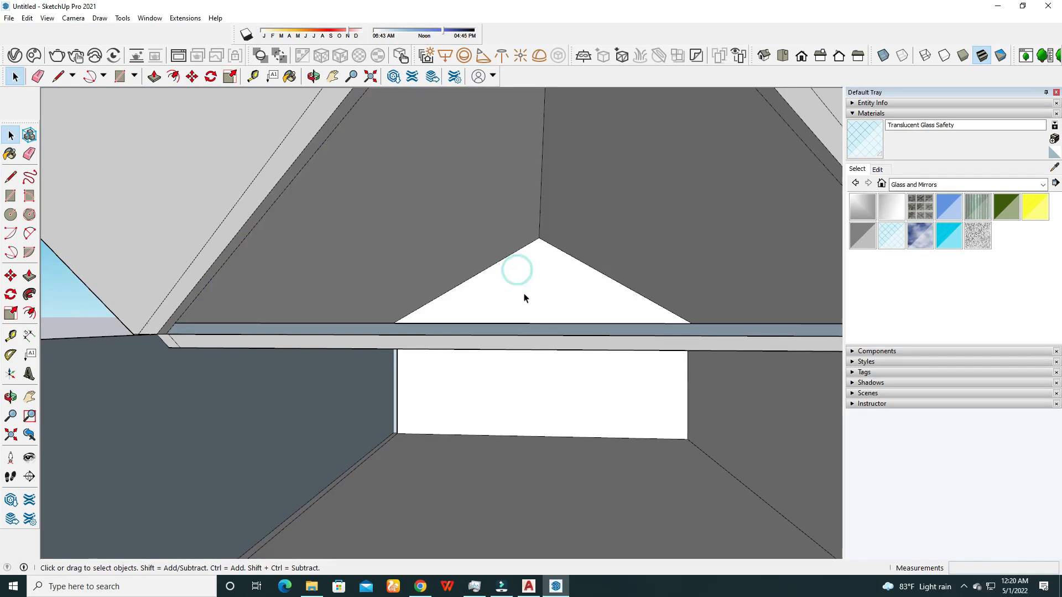
Delete the faces and long edges of the inner eave strip spanning the opening deeper under the roof.
left_click(515, 327)
left_click(513, 343)
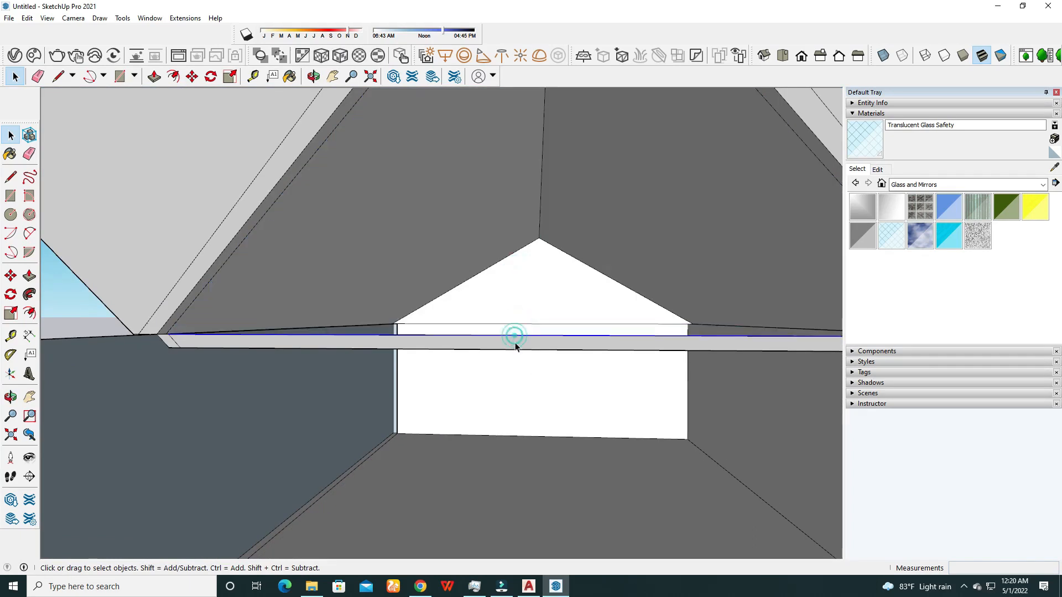
key("Delete")
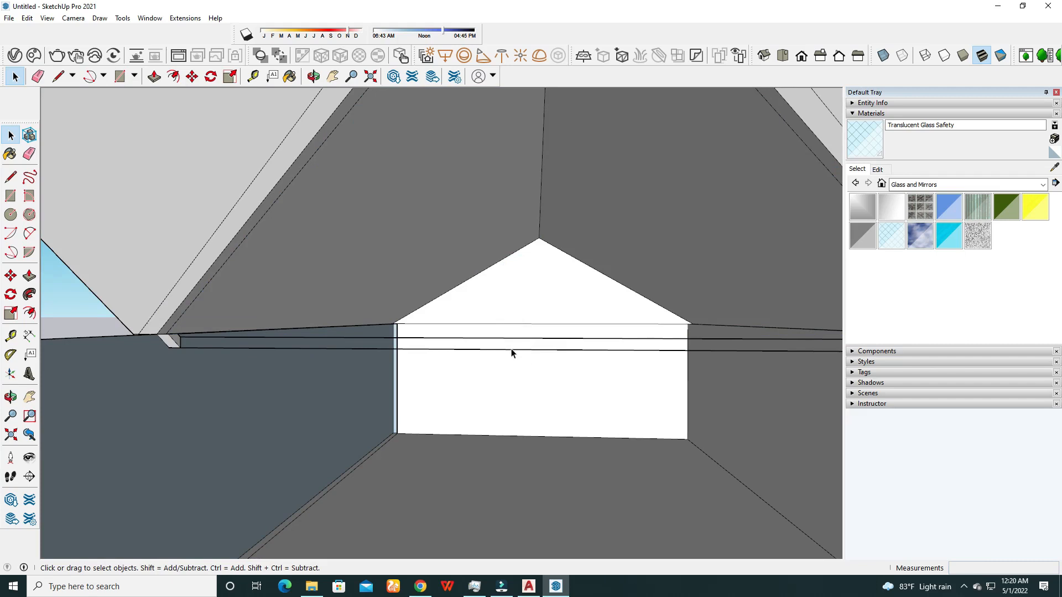
left_click(512, 349)
key("Delete")
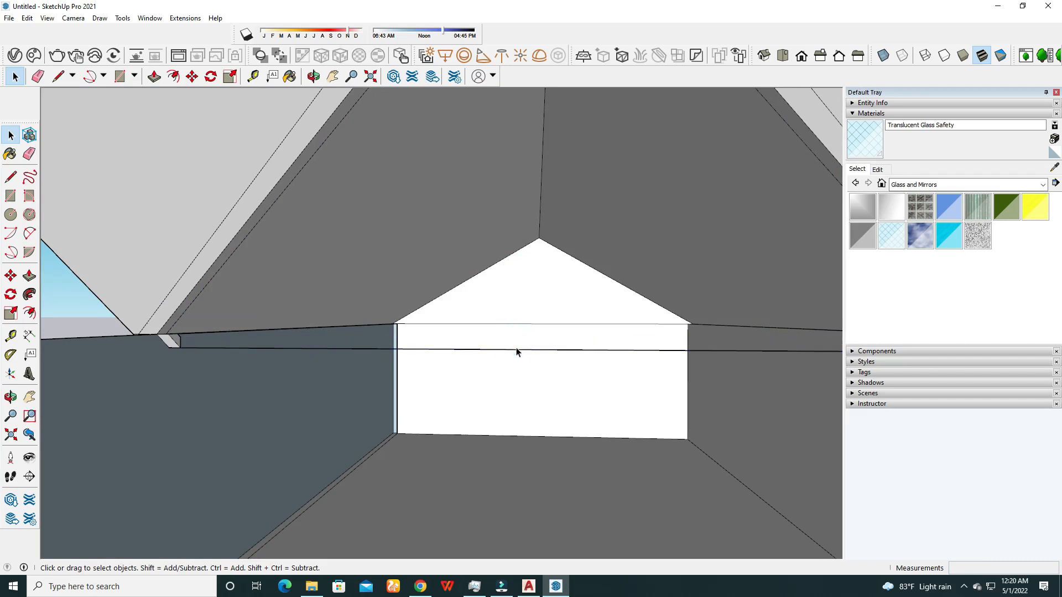
left_click(516, 354)
key("ctrl+z")
key("Delete")
Undo the face and edge deletions under the roof, restoring the roof faces and eave strips enclosed by the gables.
scroll(493, 305, "down", 3)
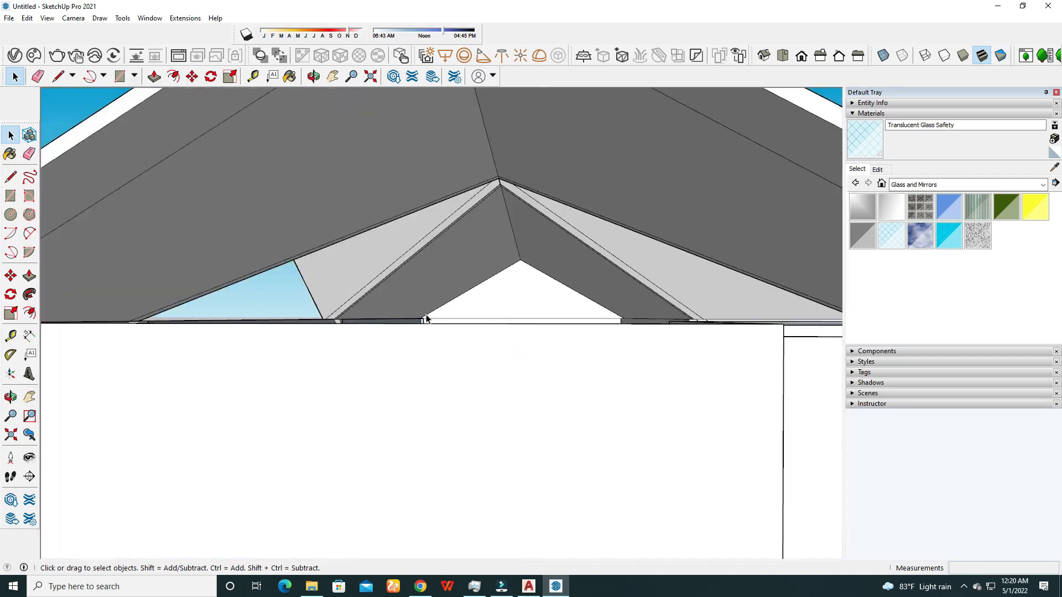
scroll(344, 331, "up", 5)
scroll(354, 346, "up", 1)
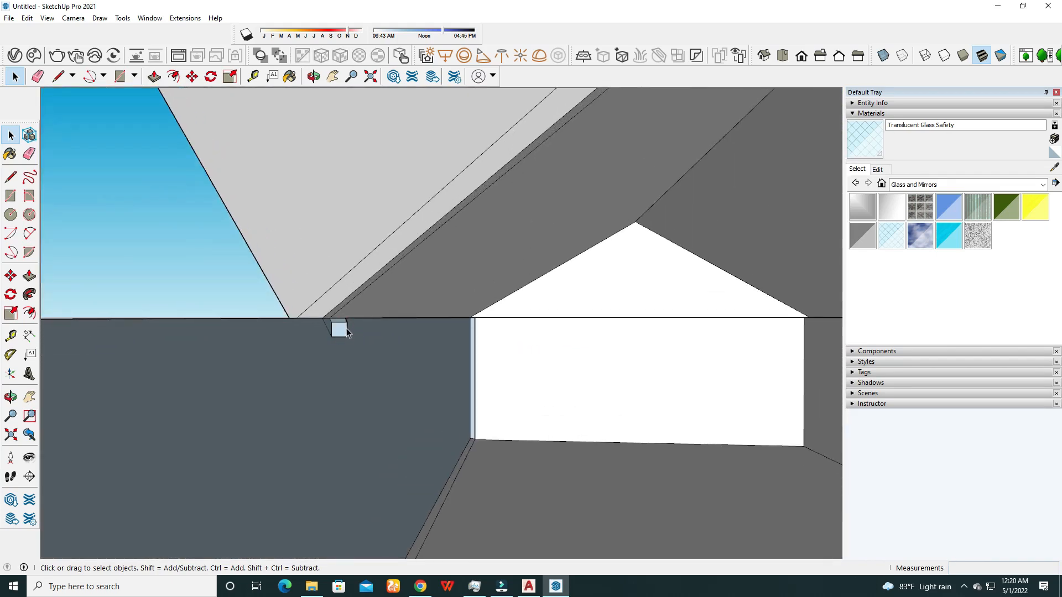
middle_click_drag(363, 336, 681, 403)
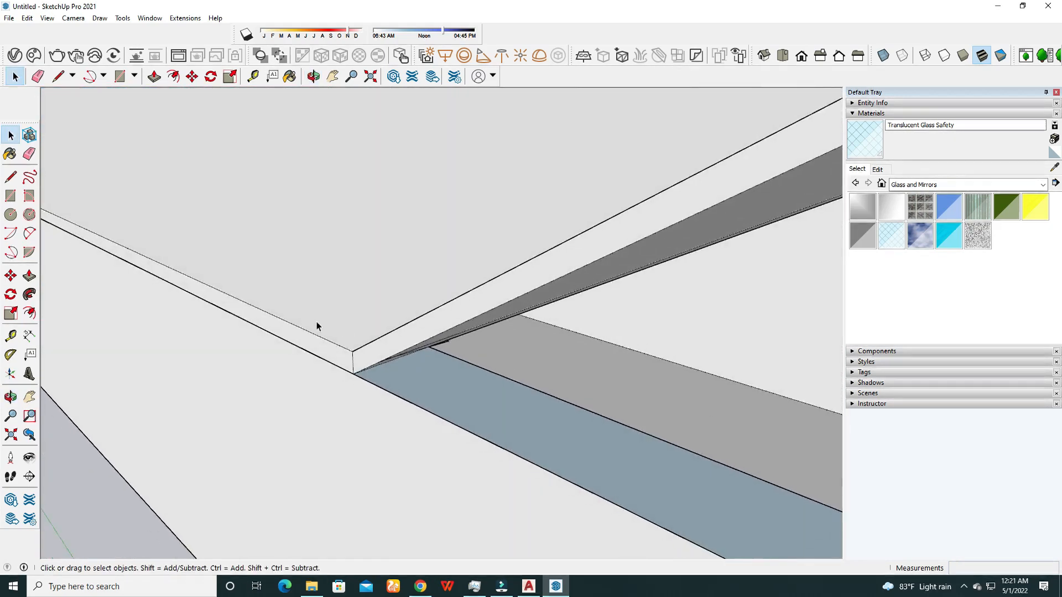
scroll(305, 340, "down", 5)
mouse_move(275, 332)
middle_mouse_down()
mouse_move(297, 242)
mouse_move(247, 218)
mouse_move(216, 260)
mouse_move(270, 339)
mouse_move(367, 418)
mouse_move(197, 332)
mouse_move(251, 341)
mouse_move(281, 327)
middle_mouse_up()
scroll(353, 422, "up", 4)
key("ctrl+z")
key("ctrl+z")
key("ctrl+z")
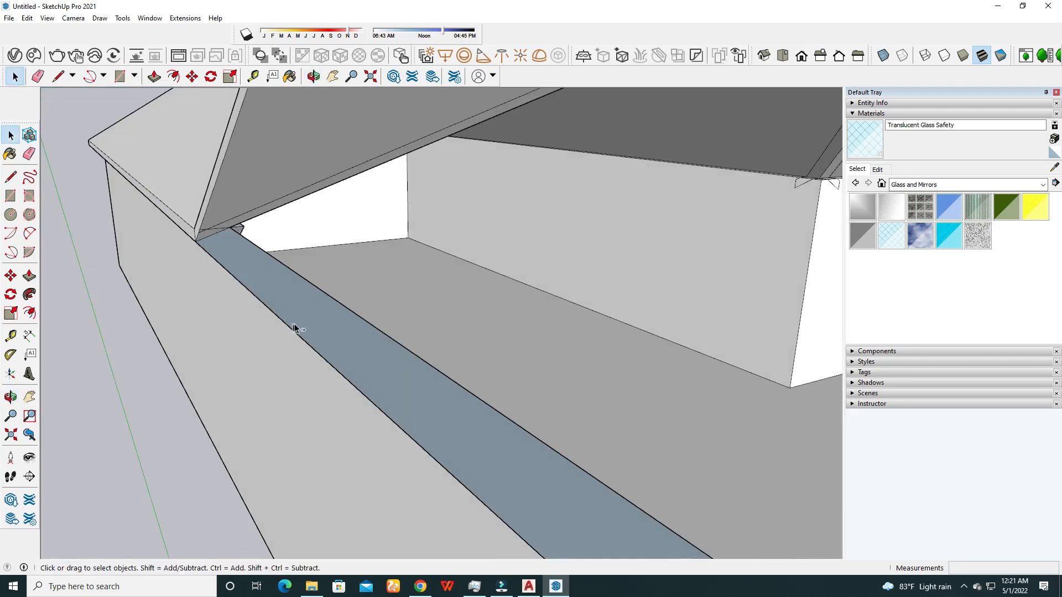
key("ctrl+z")
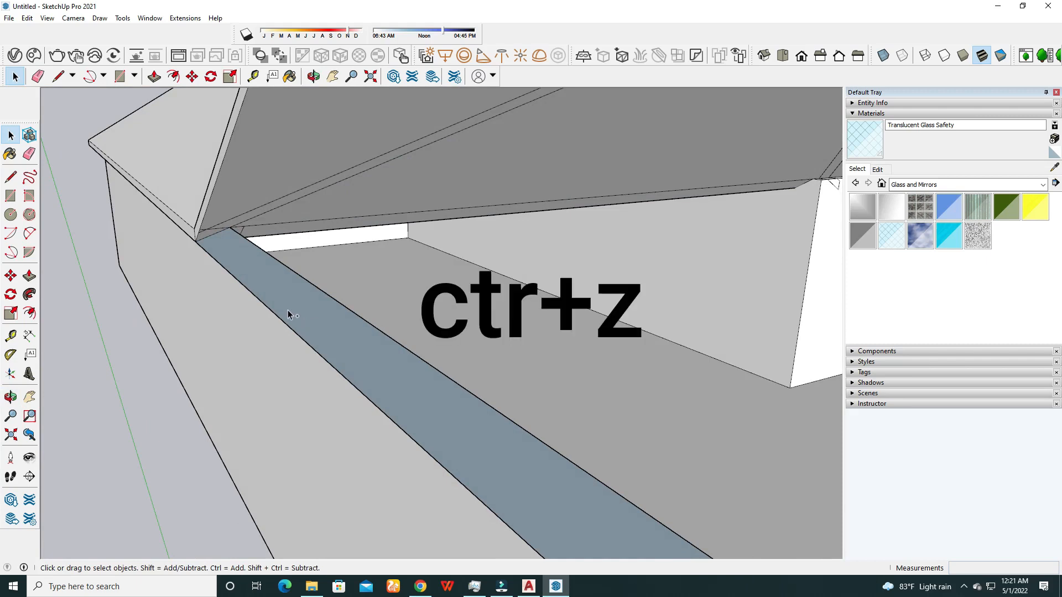
Select the whole house and intersect its faces with the model.
mouse_move(299, 305)
middle_mouse_down()
mouse_move(271, 282)
mouse_move(274, 319)
mouse_move(318, 306)
mouse_move(689, 298)
mouse_move(229, 281)
mouse_move(343, 300)
mouse_move(7, 297)
mouse_move(422, 369)
mouse_move(443, 413)
mouse_move(571, 433)
mouse_move(374, 439)
mouse_move(297, 301)
middle_mouse_up()
scroll(230, 304, "down", 4)
scroll(297, 302, "down", 3)
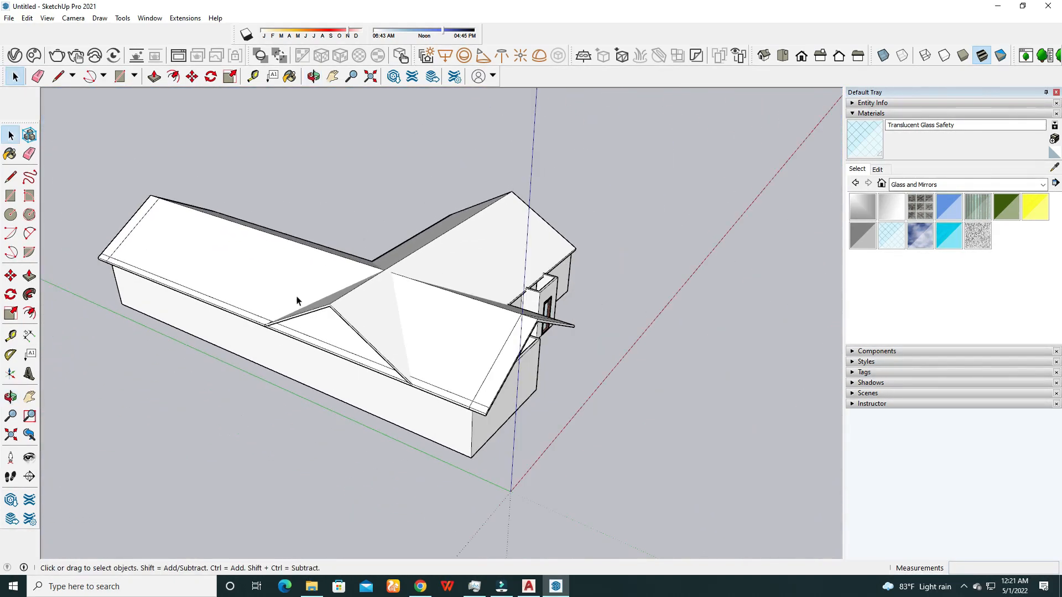
left_click_drag(627, 148, 131, 455)
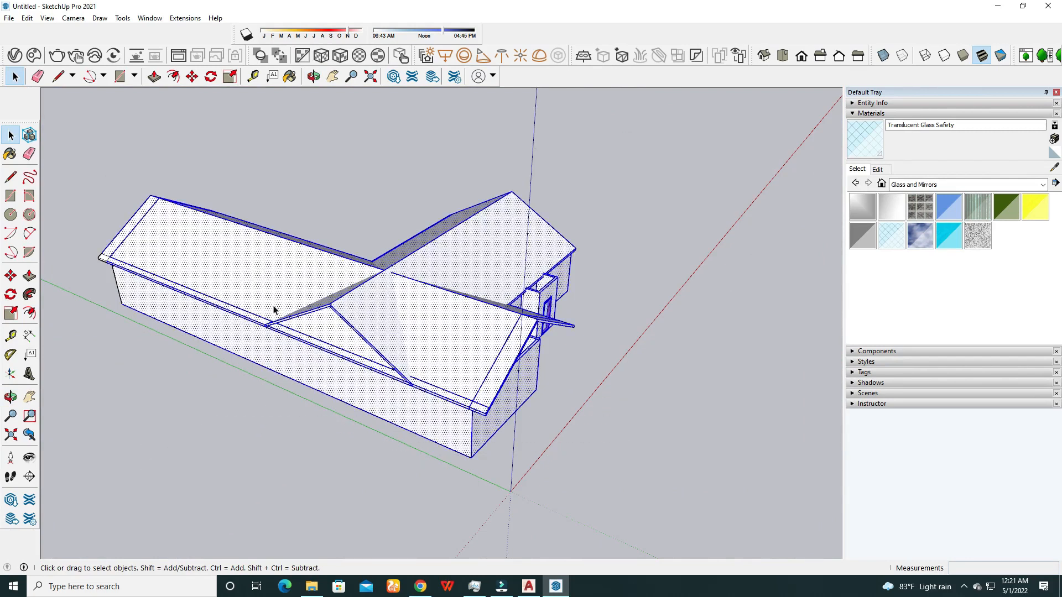
right_click(274, 303)
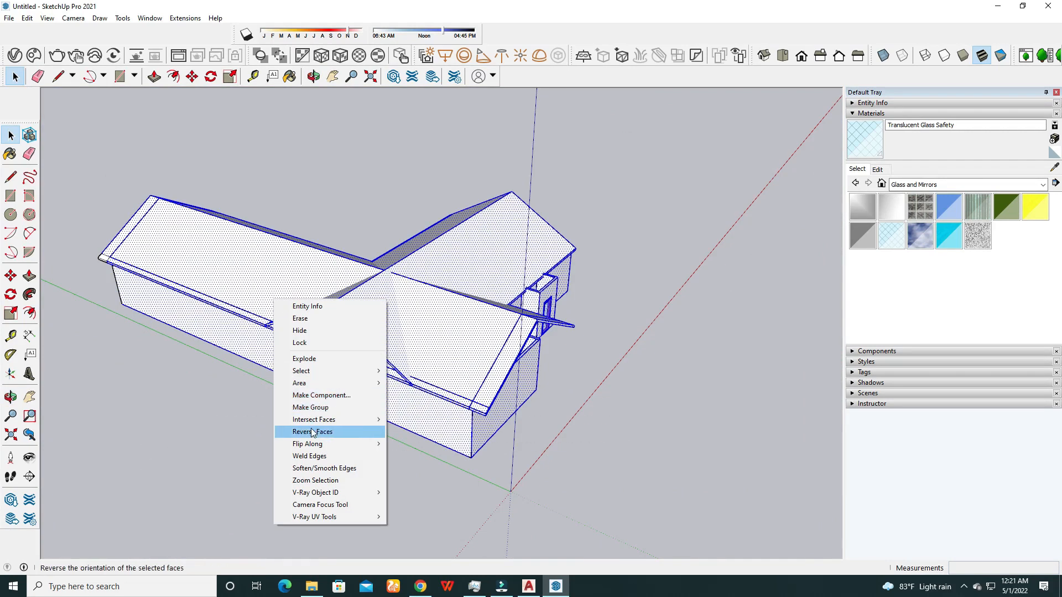
left_click(419, 420)
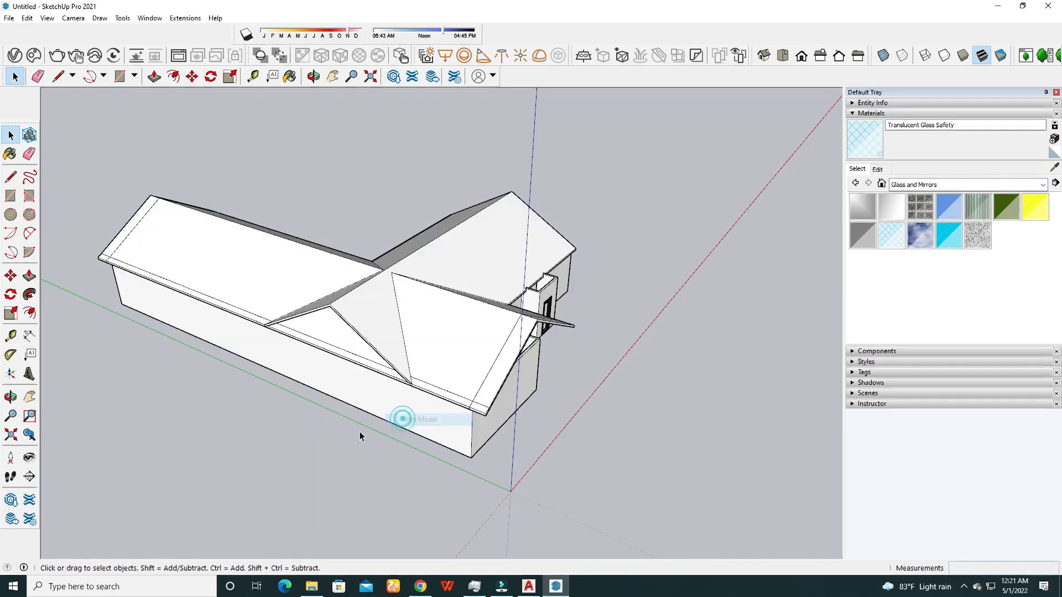
Delete the triangular roof faces enclosed where the gable roofs cut through the long wing's roof.
middle_click_drag(246, 429, 326, 411)
scroll(331, 398, "up", 3)
scroll(335, 388, "up", 2)
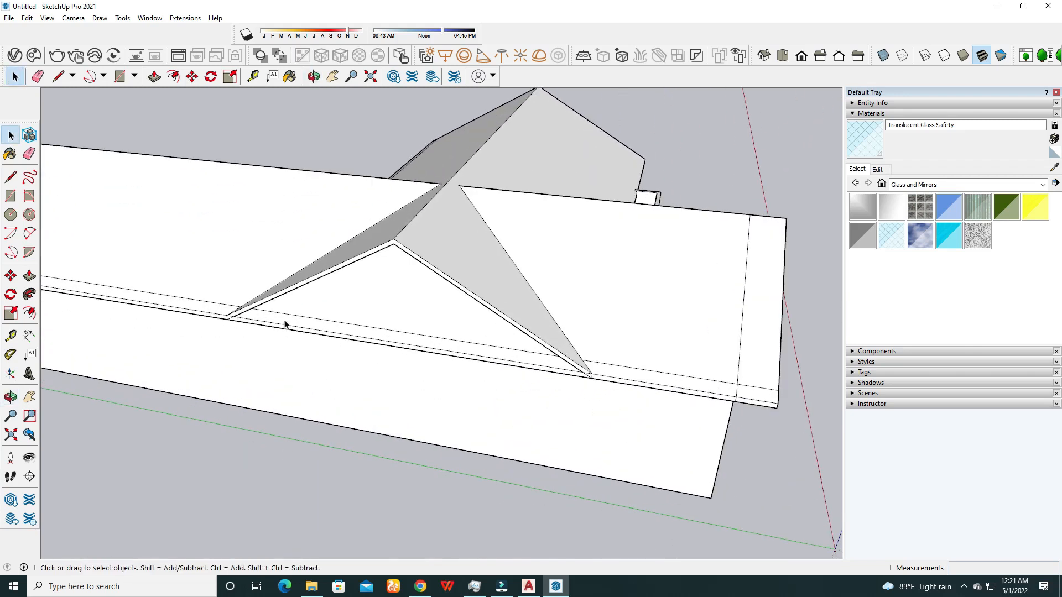
left_click(384, 304)
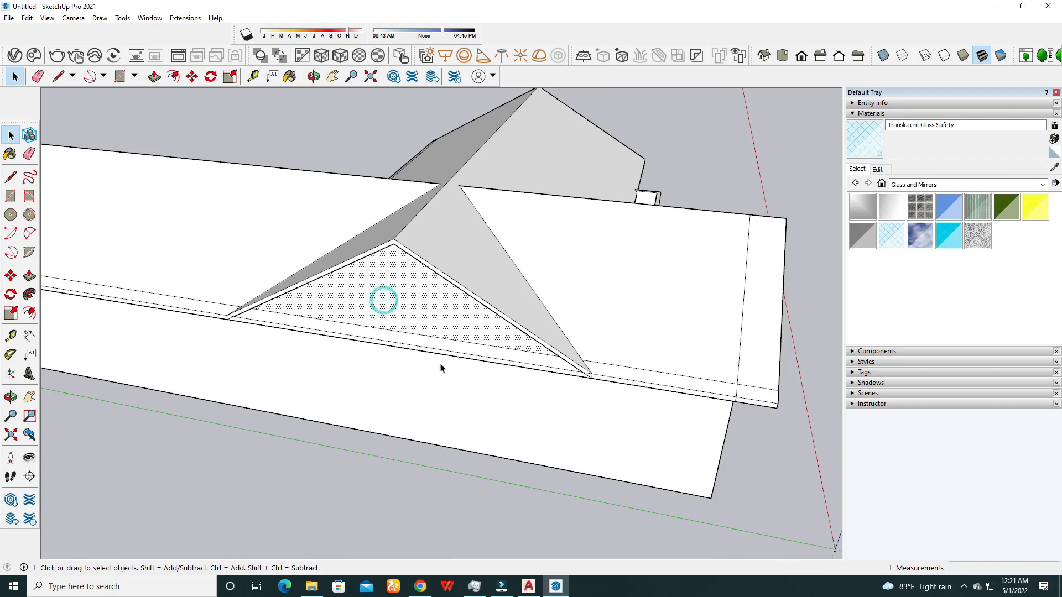
middle_click_drag(390, 301, 282, 225)
scroll(470, 252, "up", 3)
scroll(460, 225, "down", 5)
left_click(620, 224)
left_click(282, 222)
key("Delete")
Delete the faces and edges of the far eave strip crossing the opening inside the side wing's roof.
scroll(294, 251, "down", 3)
middle_click_drag(318, 256, 185, 278)
mouse_move(343, 235)
middle_mouse_down()
mouse_move(299, 249)
mouse_move(346, 230)
middle_mouse_up()
scroll(334, 237, "up", 5)
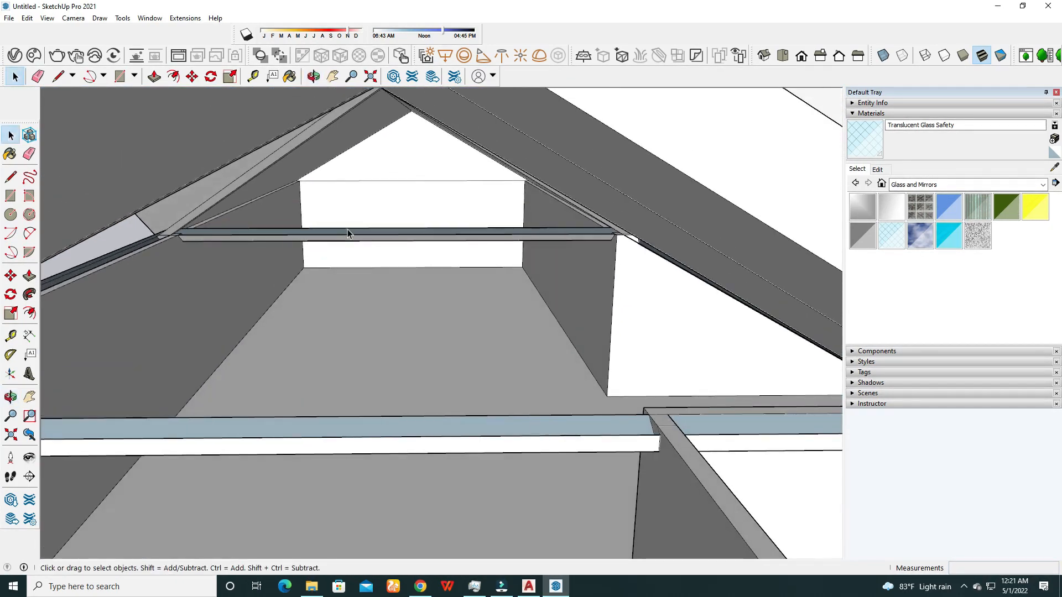
left_click(347, 229)
key("Delete")
key("Delete")
left_click(354, 239)
key("Delete")
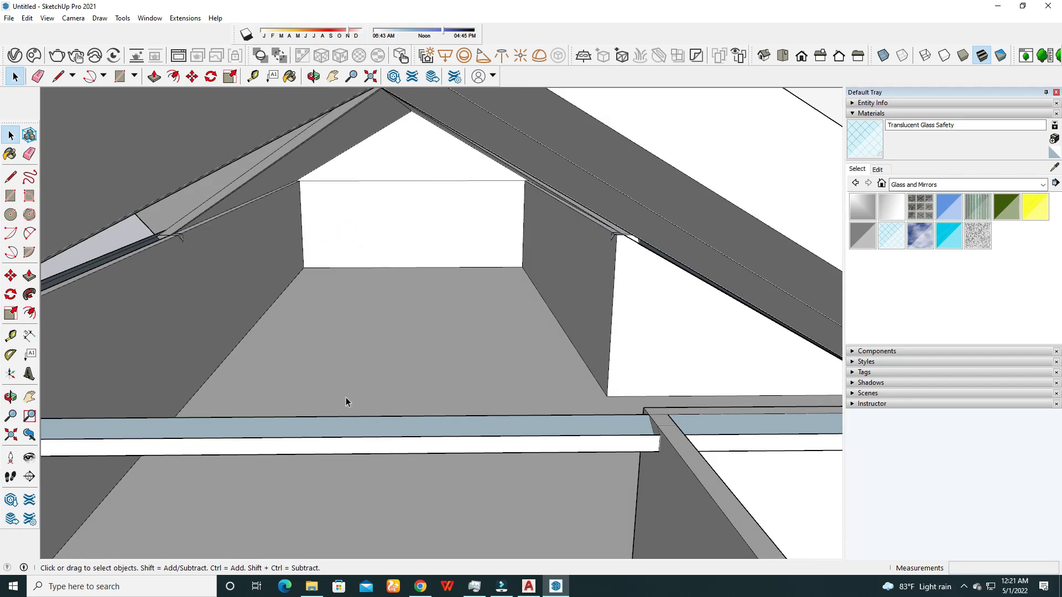
Delete both faces and the leftover bottom edge of the near eave strip inside the side wing.
key("Delete")
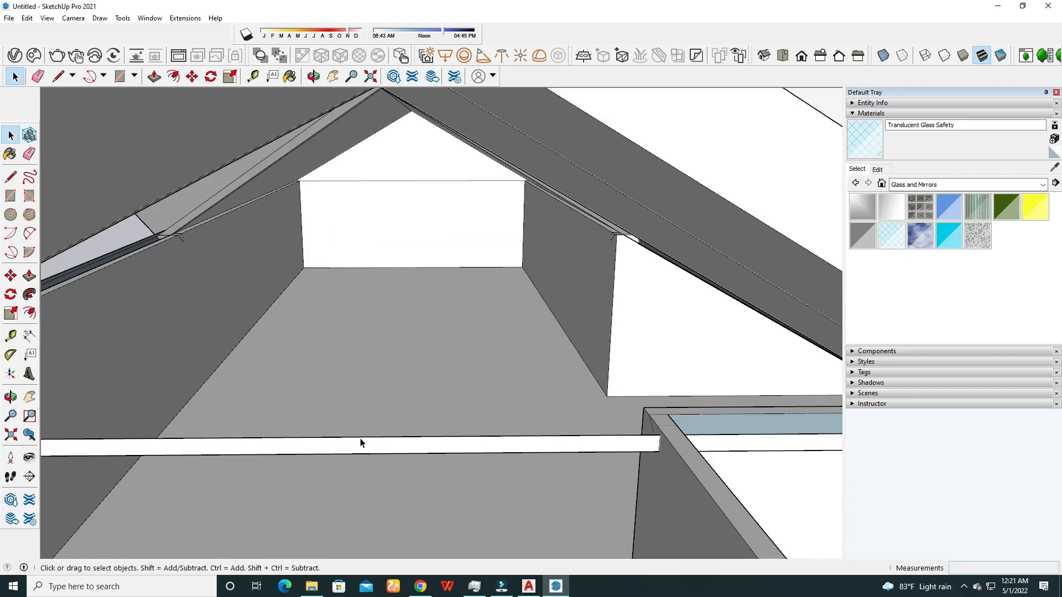
key("Delete")
left_click(358, 454)
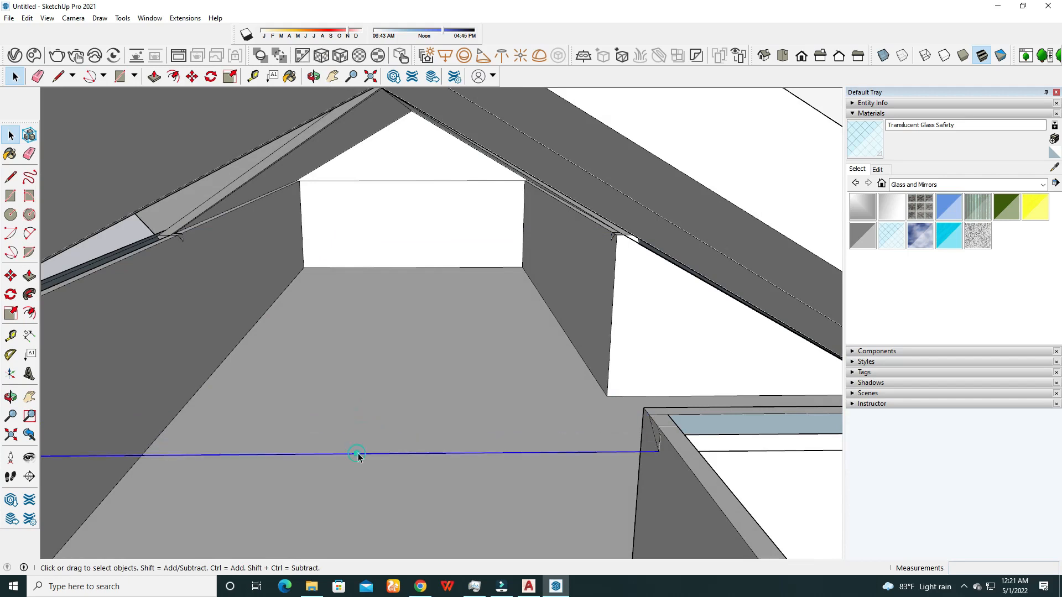
key("Delete")
Delete the remaining eave strip faces and edges spanning the opening beneath the rear cross gable.
scroll(503, 414, "down", 5)
middle_click_drag(503, 413, 564, 337)
scroll(235, 302, "up", 6)
left_click(456, 390)
key("Delete")
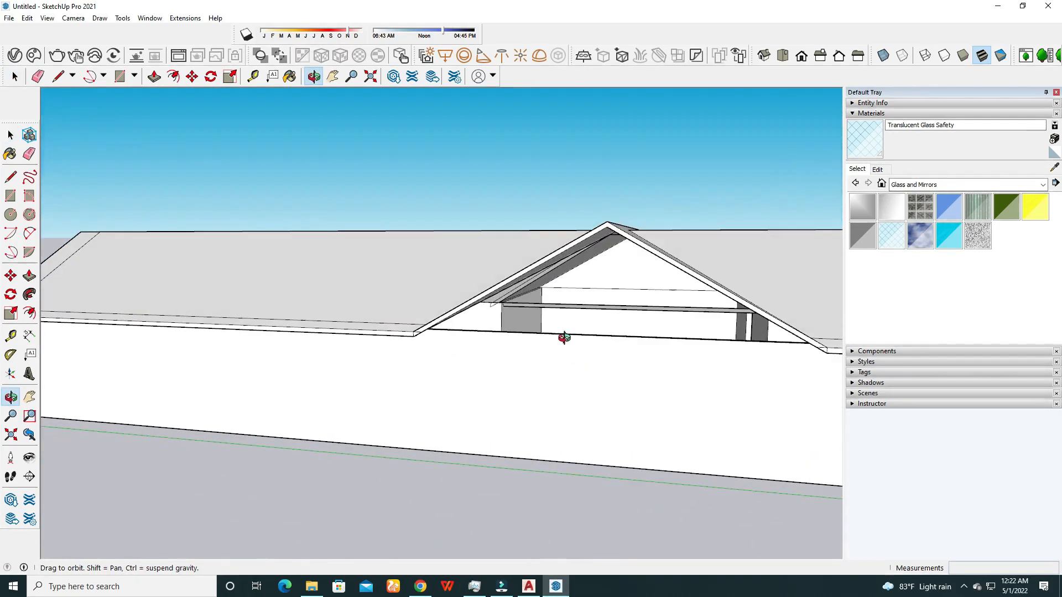
scroll(564, 309, "up", 6)
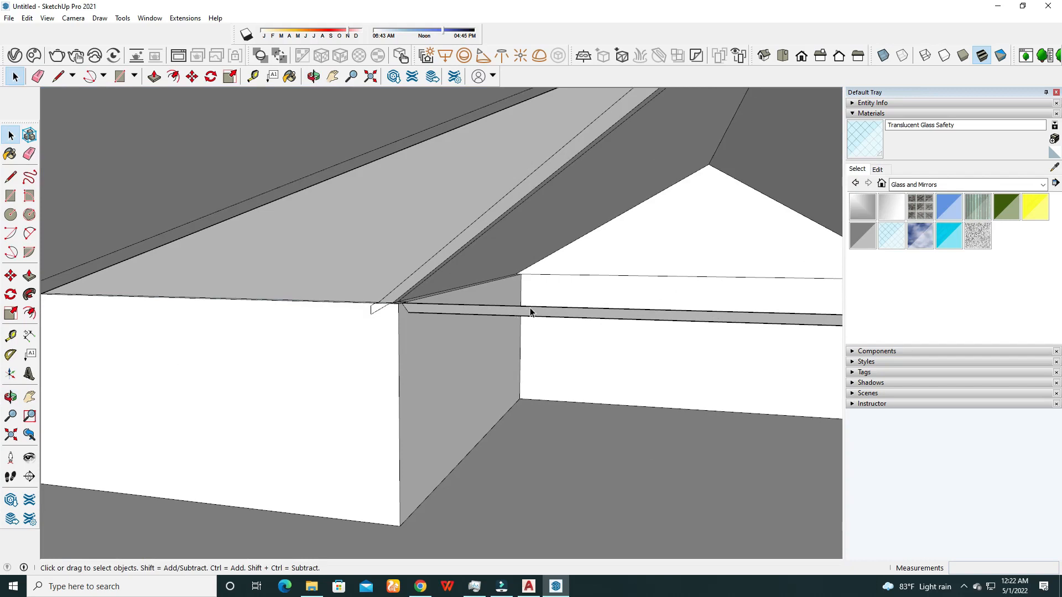
left_click(530, 313)
key("Delete")
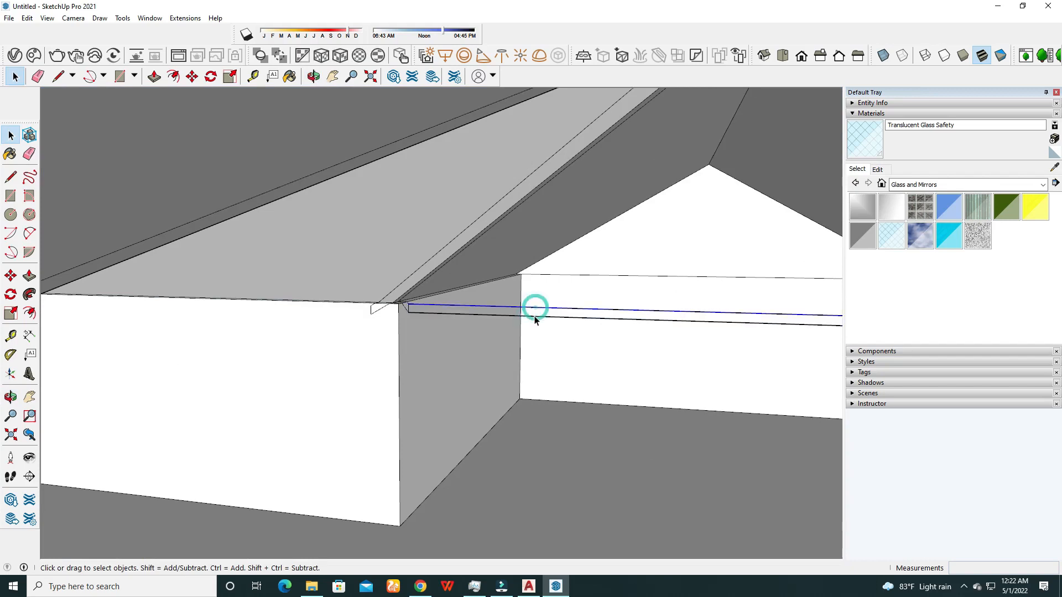
left_click(535, 317)
key("Delete")
Erase the leftover edges running across the outer slopes of the side wing's gable roof.
scroll(520, 335, "down", 12)
middle_click_drag(559, 299, 645, 426)
scroll(436, 371, "up", 7)
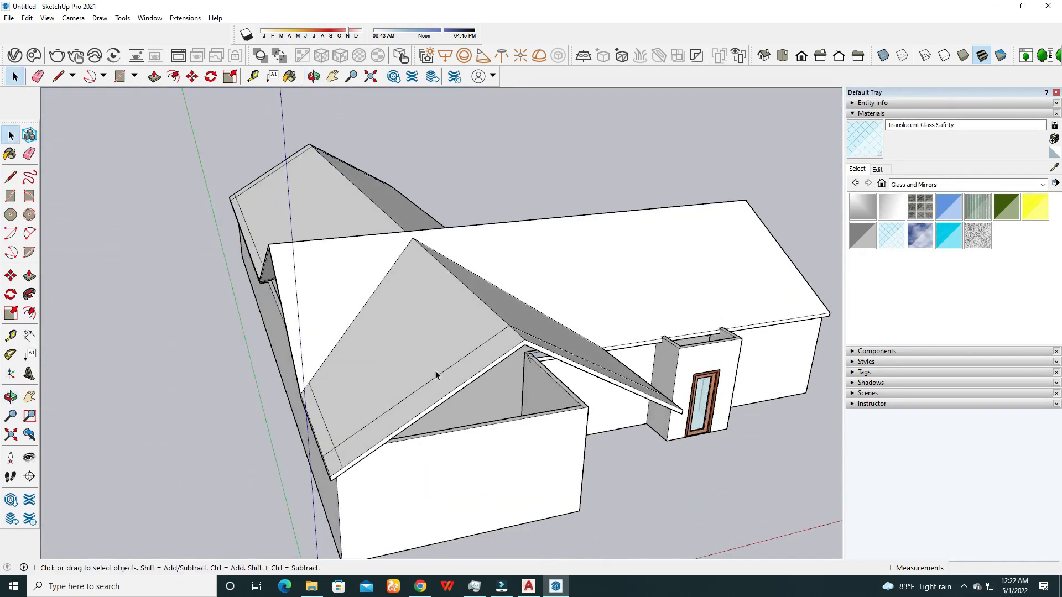
left_click(441, 379)
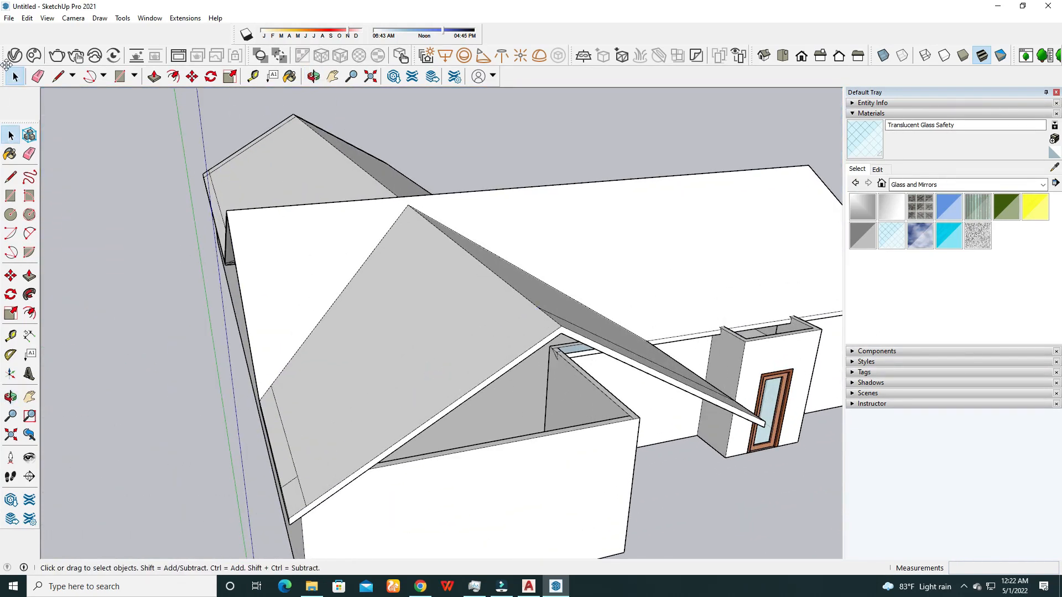
left_click(29, 154)
middle_click_drag(491, 361, 368, 352)
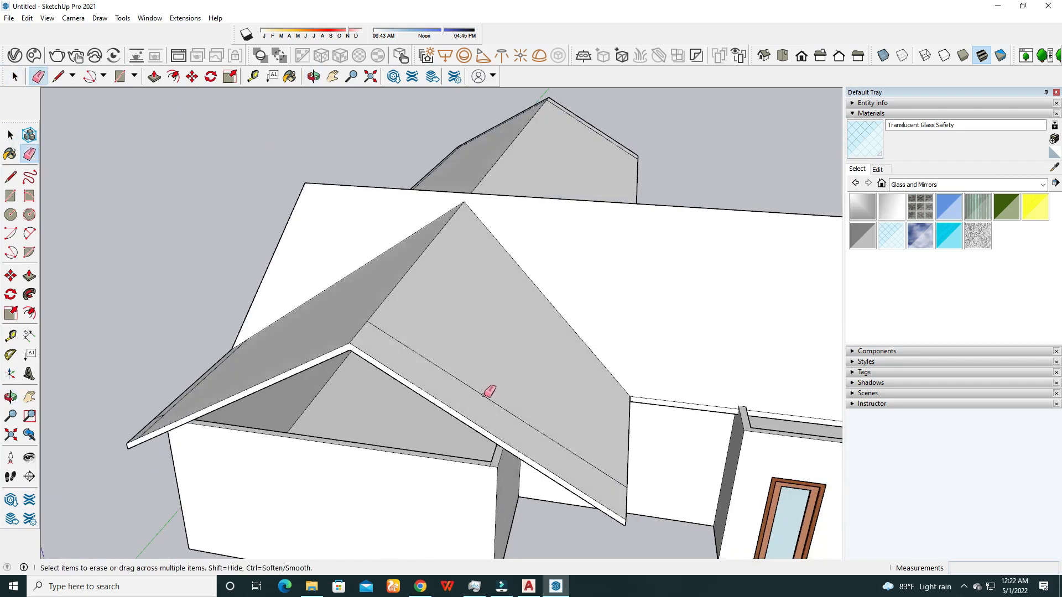
mouse_move(609, 461)
middle_mouse_down()
mouse_move(398, 360)
mouse_move(423, 391)
middle_mouse_up()
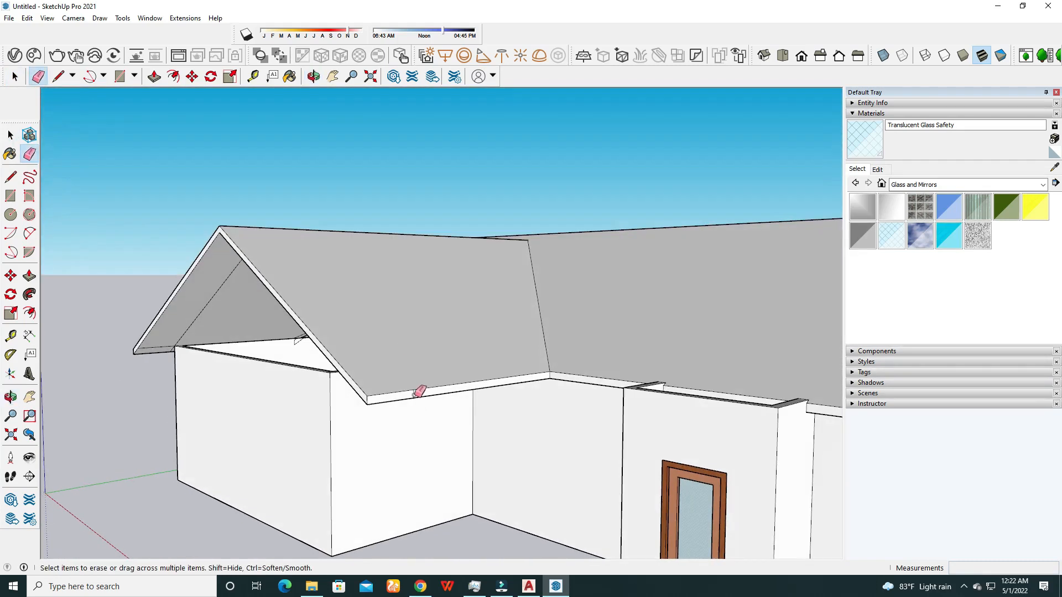
Erase the leftover eave strip and its stray edges at the wall corner beneath the front gable's roof.
mouse_move(229, 355)
middle_mouse_down()
mouse_move(262, 301)
mouse_move(541, 198)
middle_mouse_up()
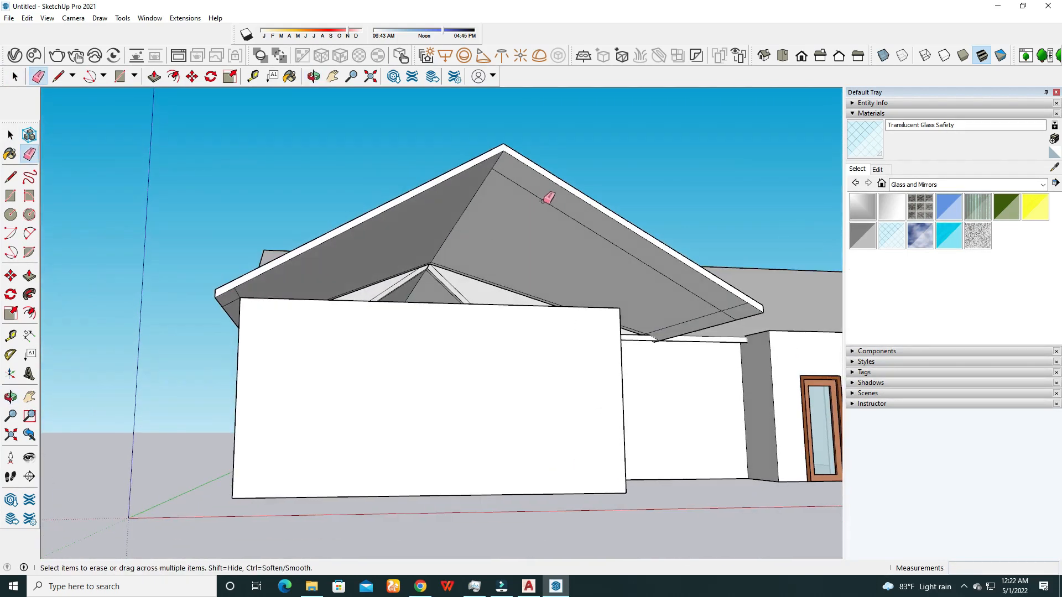
scroll(745, 306, "up", 4)
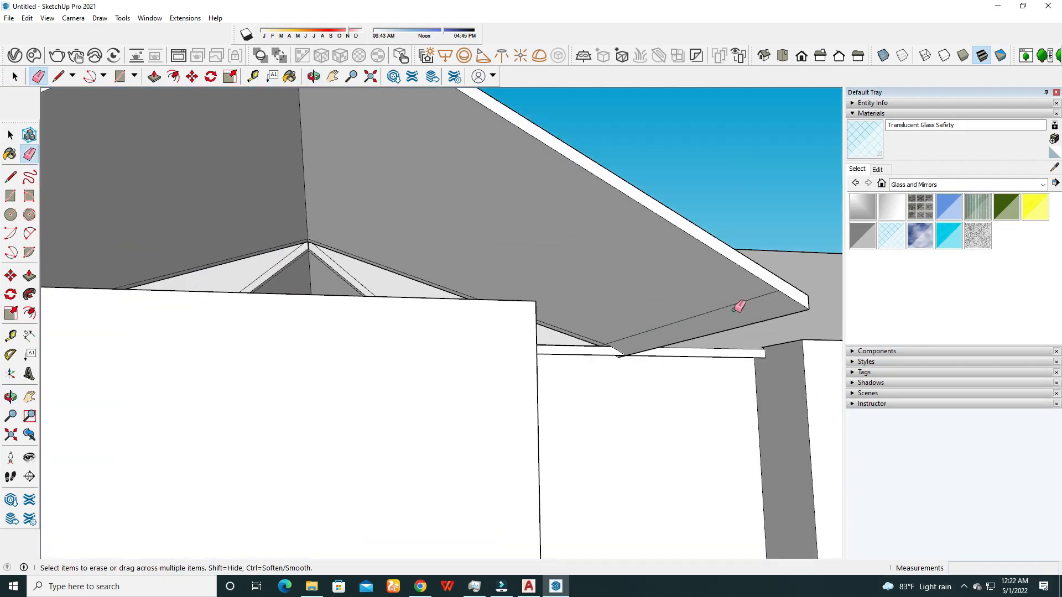
mouse_move(729, 302)
middle_mouse_down()
mouse_move(697, 365)
mouse_move(611, 327)
mouse_move(493, 380)
mouse_move(526, 408)
middle_mouse_up()
scroll(559, 387, "up", 5)
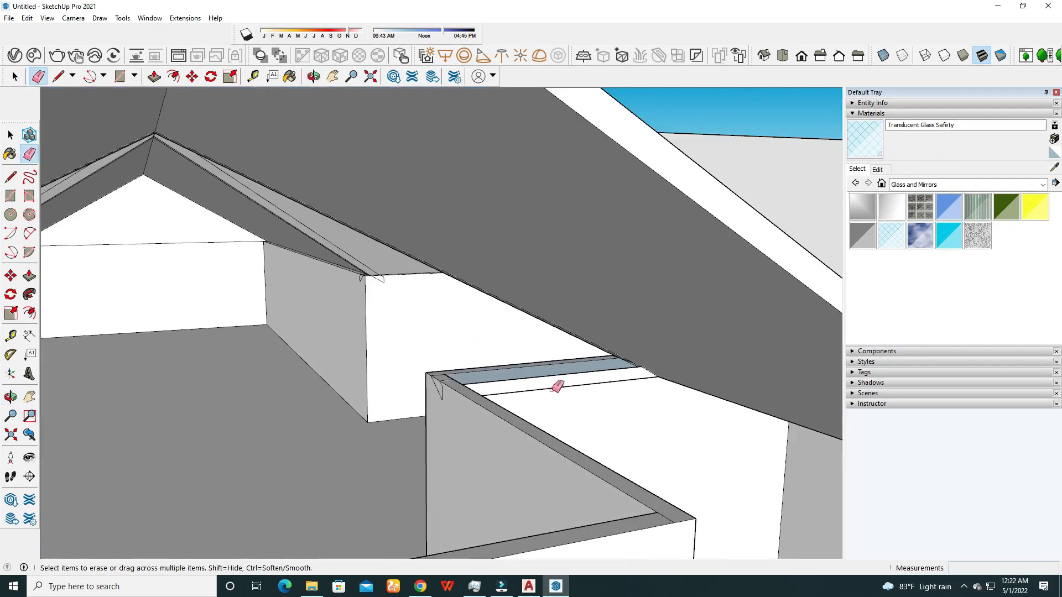
mouse_move(545, 366)
middle_mouse_down()
mouse_move(460, 403)
mouse_move(516, 384)
mouse_move(278, 197)
mouse_move(293, 216)
middle_mouse_up()
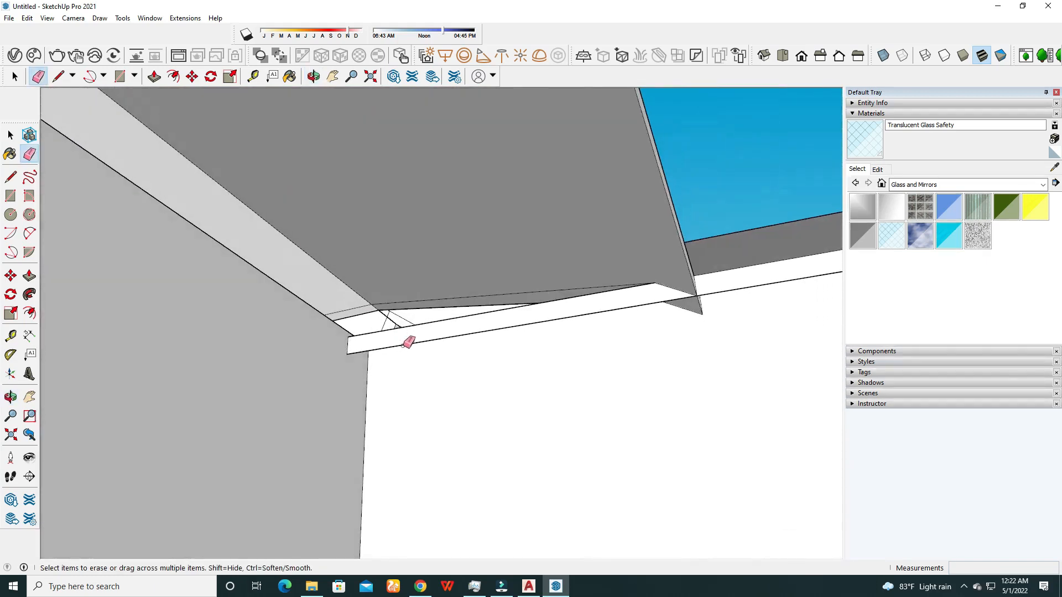
left_click(406, 345)
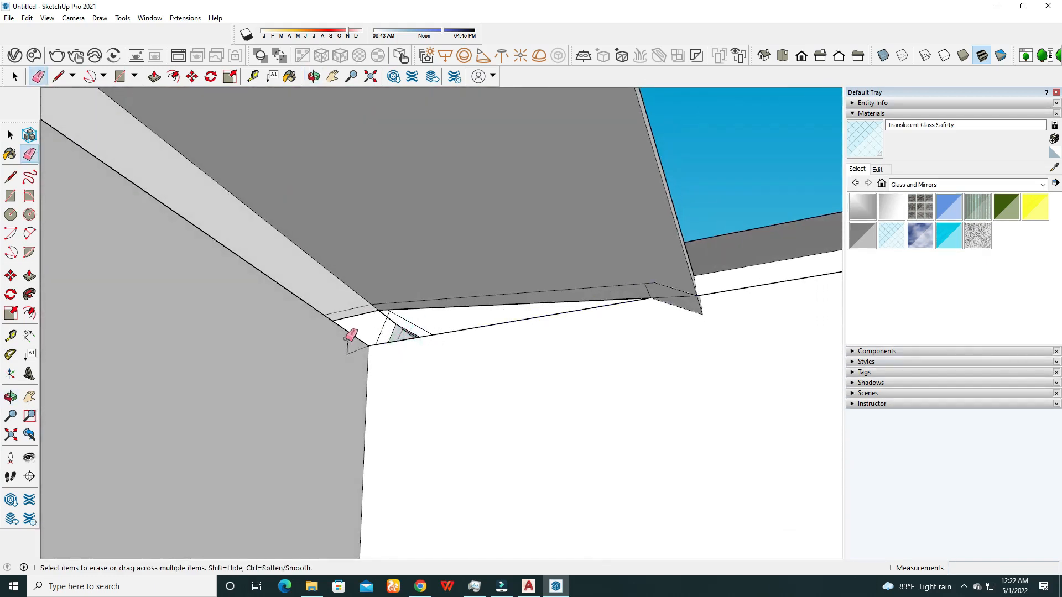
scroll(360, 346, "up", 2)
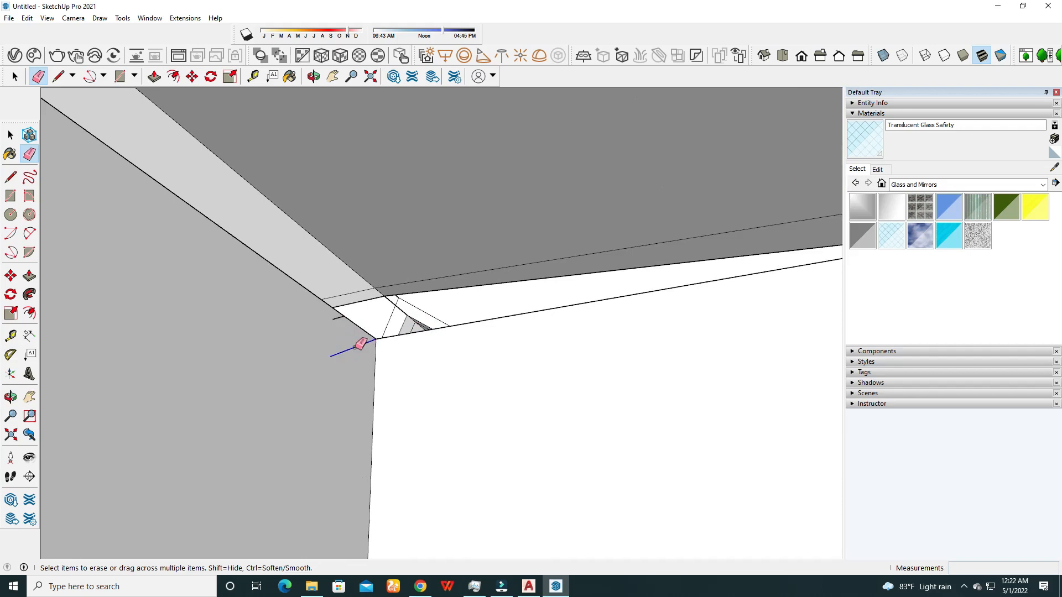
Erase the leftover edges near the eave corner on the outer slope of the front gable's roof.
mouse_move(341, 314)
middle_mouse_down()
mouse_move(453, 348)
mouse_move(431, 346)
mouse_move(520, 355)
mouse_move(659, 444)
mouse_move(671, 467)
mouse_move(467, 430)
mouse_move(603, 467)
mouse_move(383, 401)
mouse_move(457, 477)
middle_mouse_up()
scroll(384, 343, "down", 4)
scroll(455, 441, "up", 3)
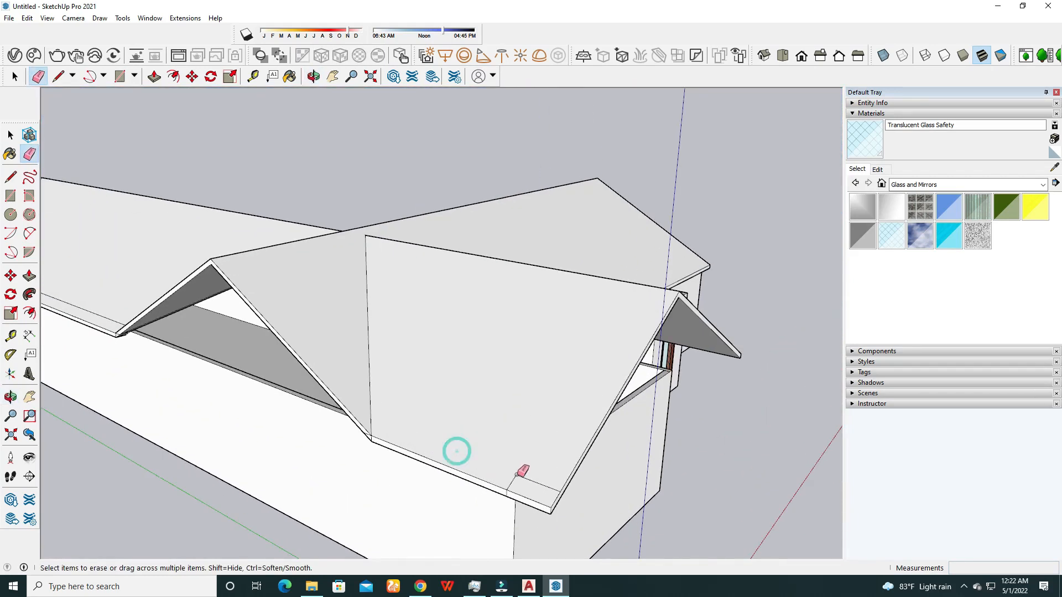
Erase the leftover lines along the eaves and gable end on both slopes of the rear wing's roof.
mouse_move(516, 480)
middle_mouse_down()
mouse_move(467, 445)
mouse_move(567, 412)
mouse_move(464, 407)
mouse_move(459, 467)
middle_mouse_up()
scroll(459, 467, "up", 2)
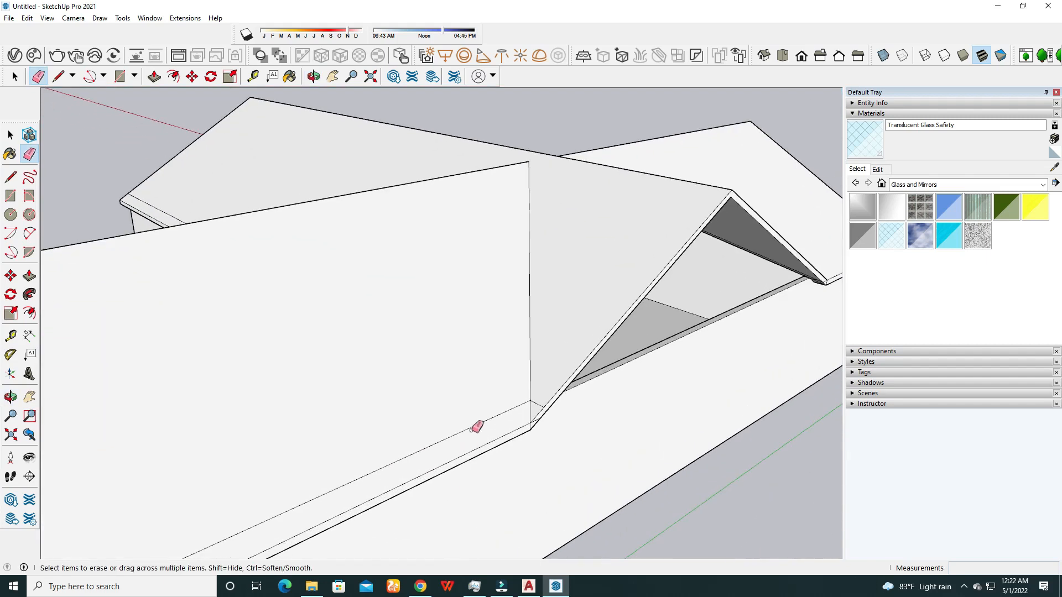
scroll(476, 354, "down", 4)
mouse_move(457, 339)
middle_mouse_down()
mouse_move(308, 419)
mouse_move(398, 441)
middle_mouse_up()
scroll(474, 488, "up", 3)
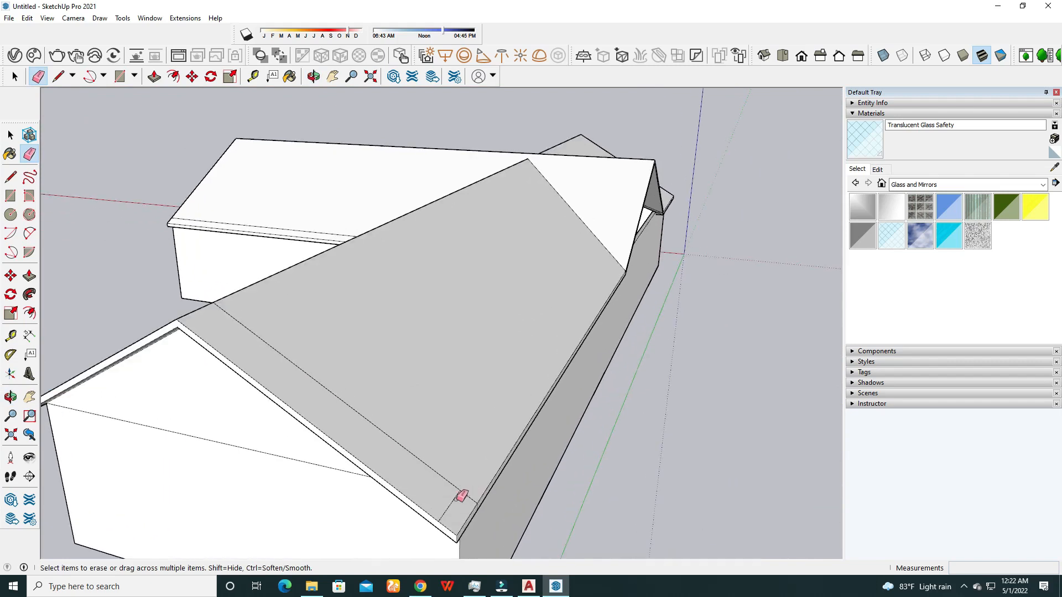
scroll(384, 428, "down", 4)
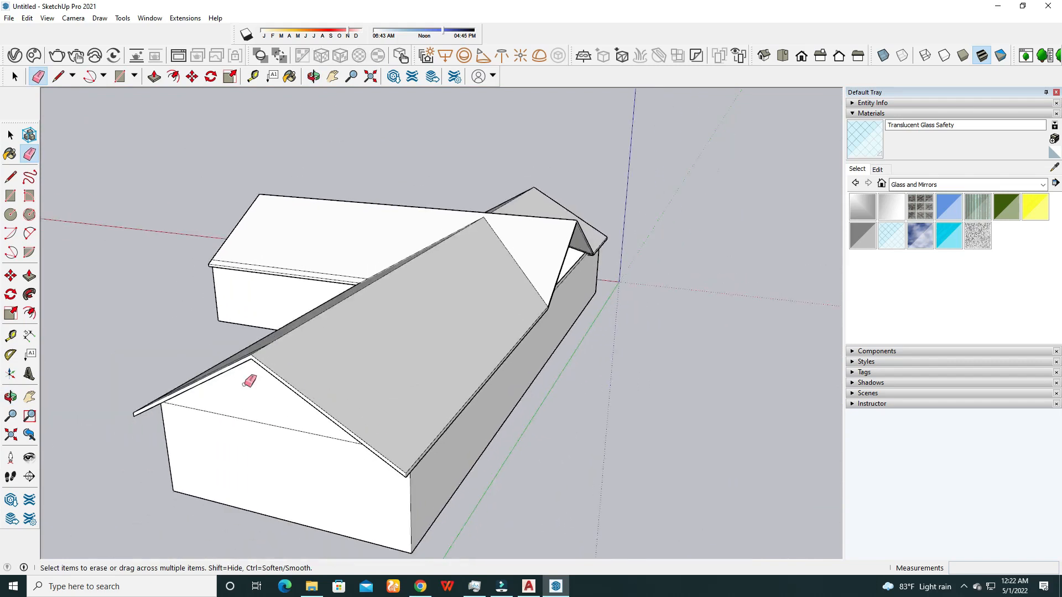
middle_click_drag(247, 372, 548, 434)
scroll(564, 429, "up", 5)
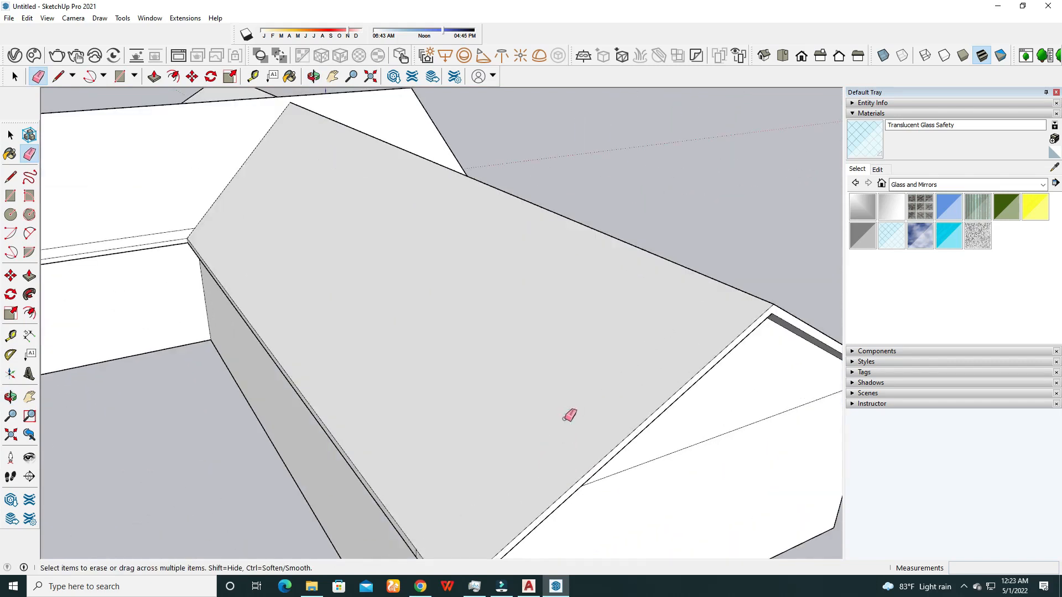
Erase the leftover lines along the eave on the rear slope of the long wing's roof.
scroll(470, 384, "down", 4)
mouse_move(470, 384)
middle_mouse_down()
mouse_move(507, 370)
mouse_move(498, 358)
mouse_move(422, 417)
mouse_move(332, 403)
middle_mouse_up()
scroll(498, 359, "down", 3)
scroll(280, 363, "up", 5)
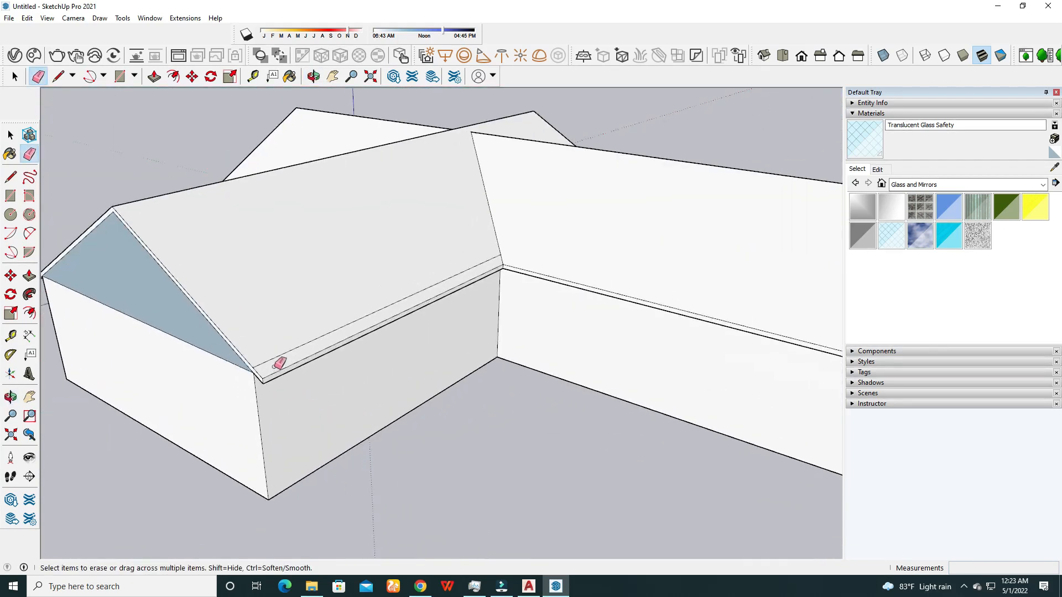
scroll(279, 363, "up", 1)
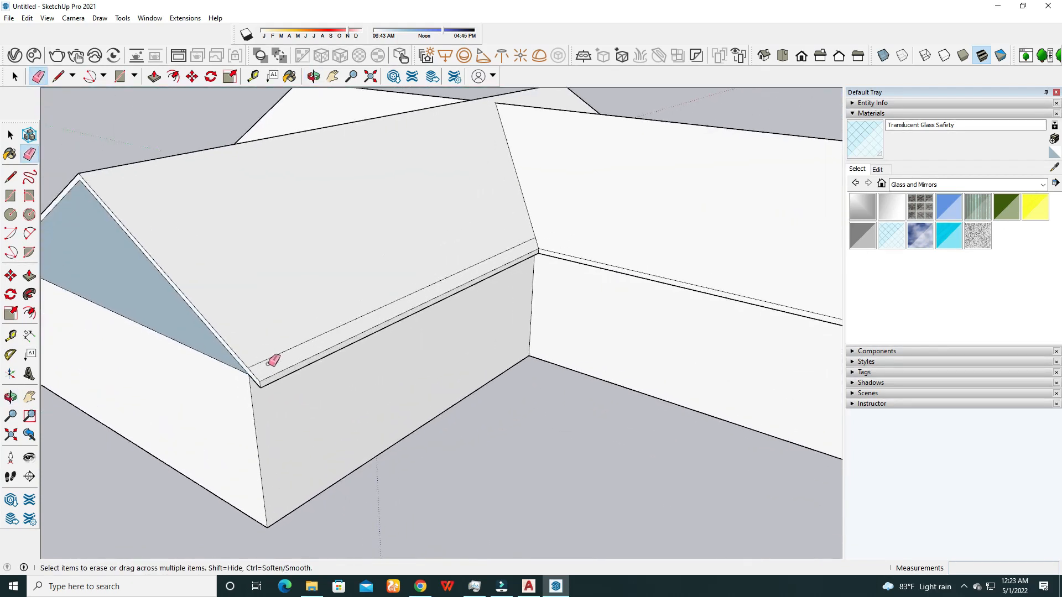
Reverse the triangular gable face at the end of the long wing so its front side faces outward.
left_click(10, 137)
scroll(419, 308, "down", 4)
middle_click_drag(420, 308, 470, 346)
right_click(410, 343)
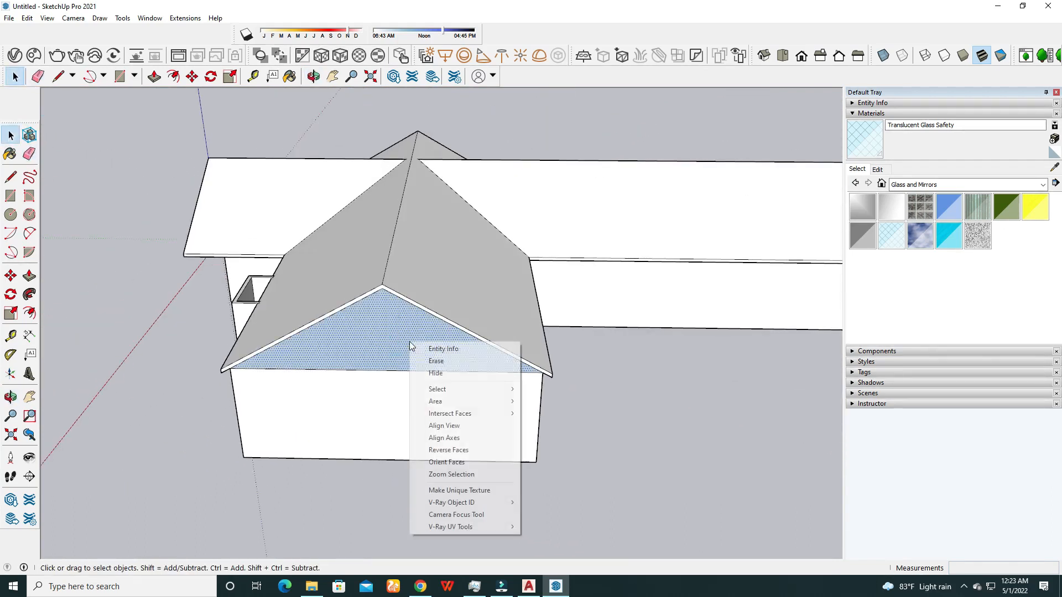
left_click(452, 450)
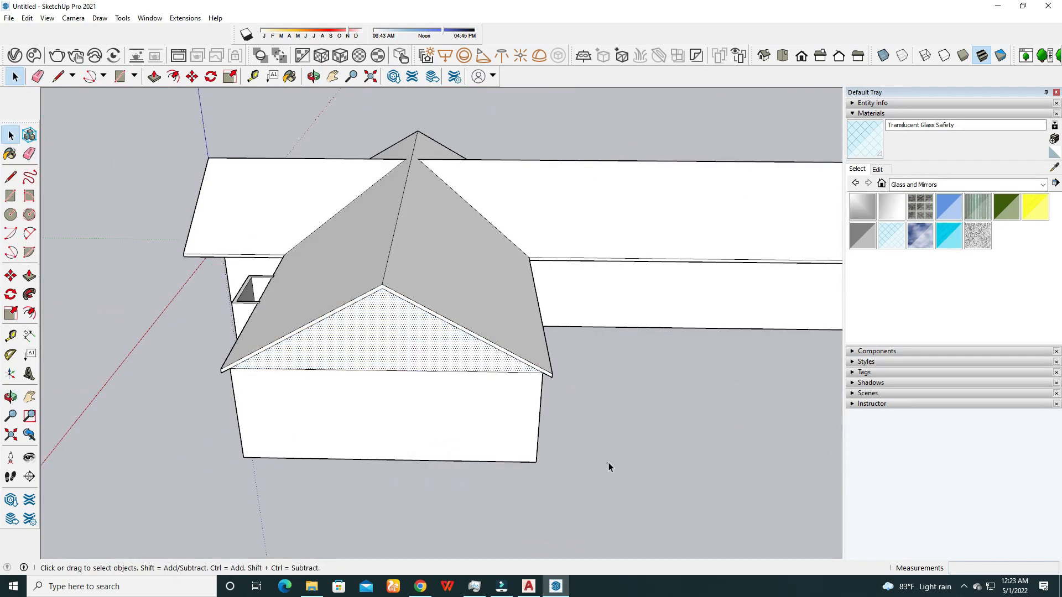
left_click(608, 463)
Examine the front of the house, from the front gable's opening to where the entrance walls meet the roof.
scroll(564, 437, "down", 3)
middle_click_drag(509, 416, 384, 341)
scroll(460, 316, "down", 1)
middle_click_drag(460, 316, 357, 342)
scroll(434, 365, "up", 1)
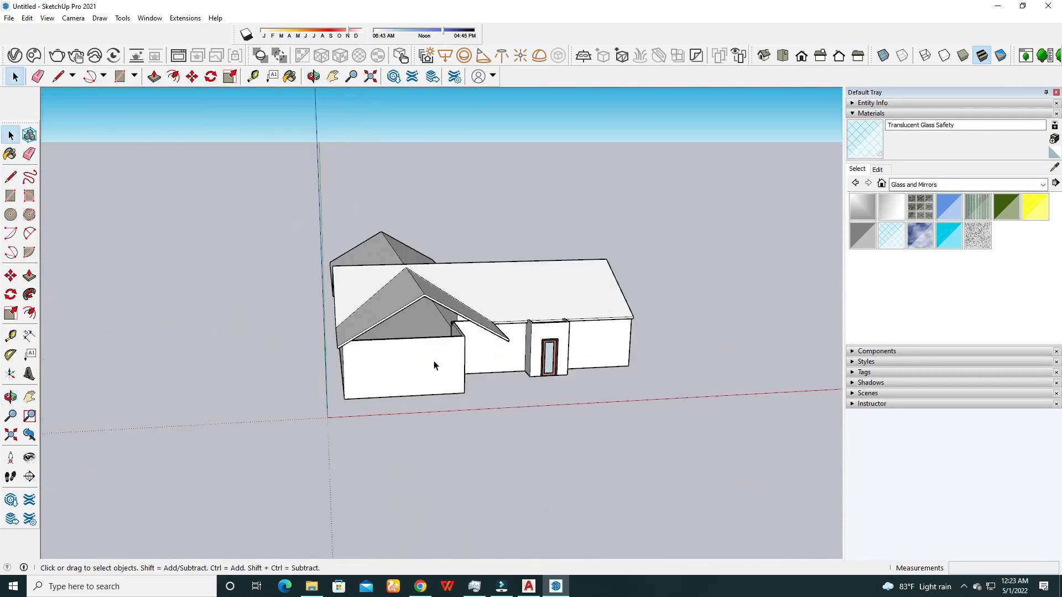
scroll(434, 365, "up", 3)
middle_click_drag(491, 342, 415, 350)
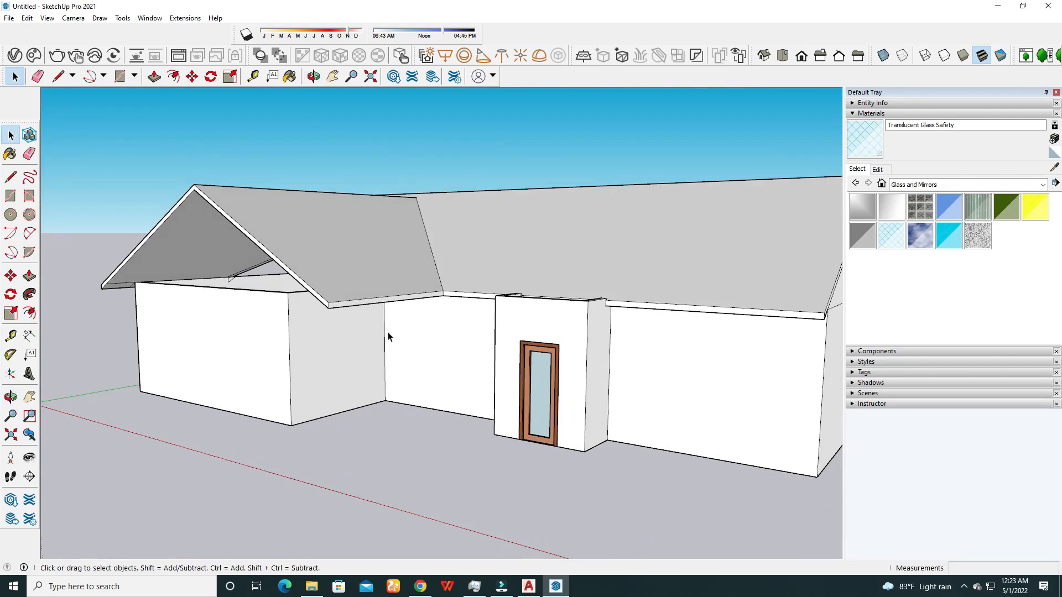
scroll(303, 348, "down", 2)
middle_click_drag(299, 352, 464, 310)
scroll(442, 376, "up", 4)
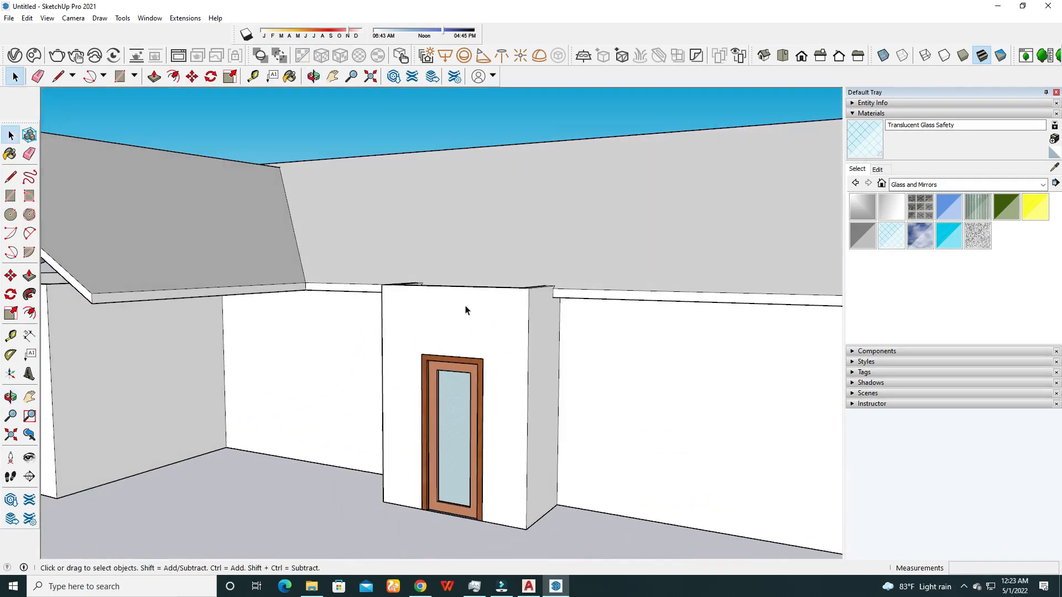